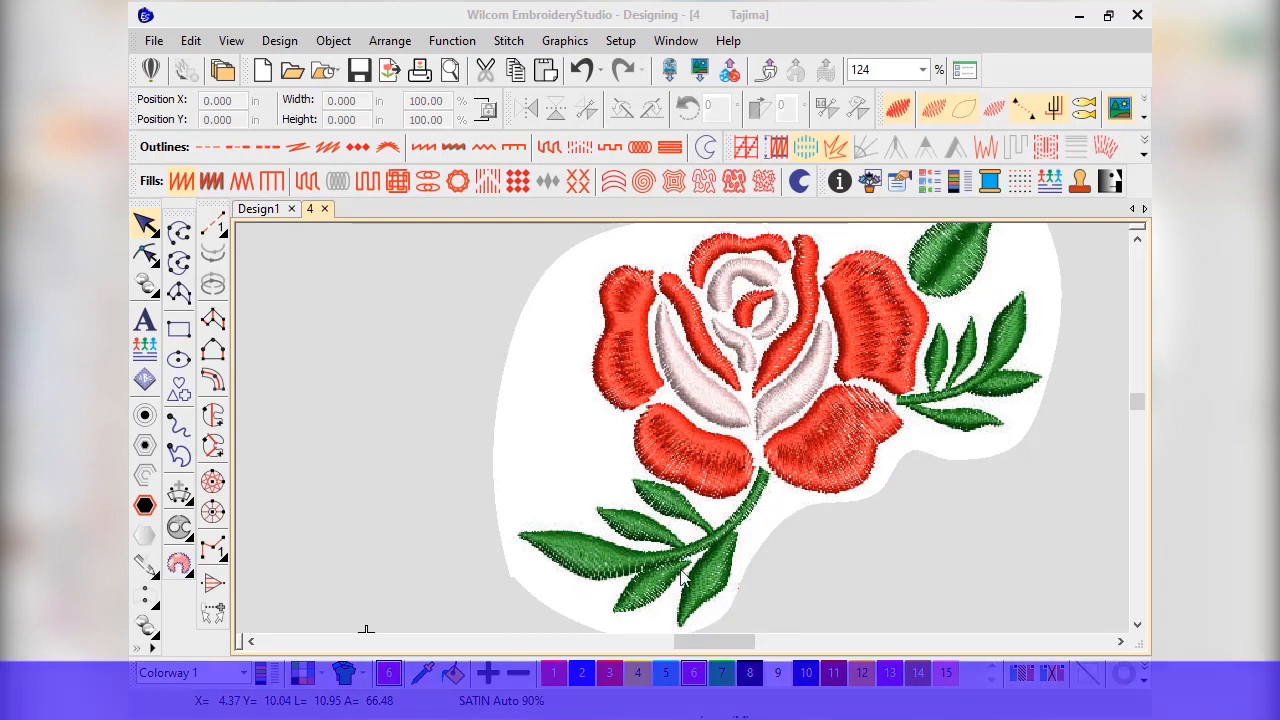
pyautogui.scroll(-2, 663, 606)
pyautogui.scroll(-1, 777, 254)
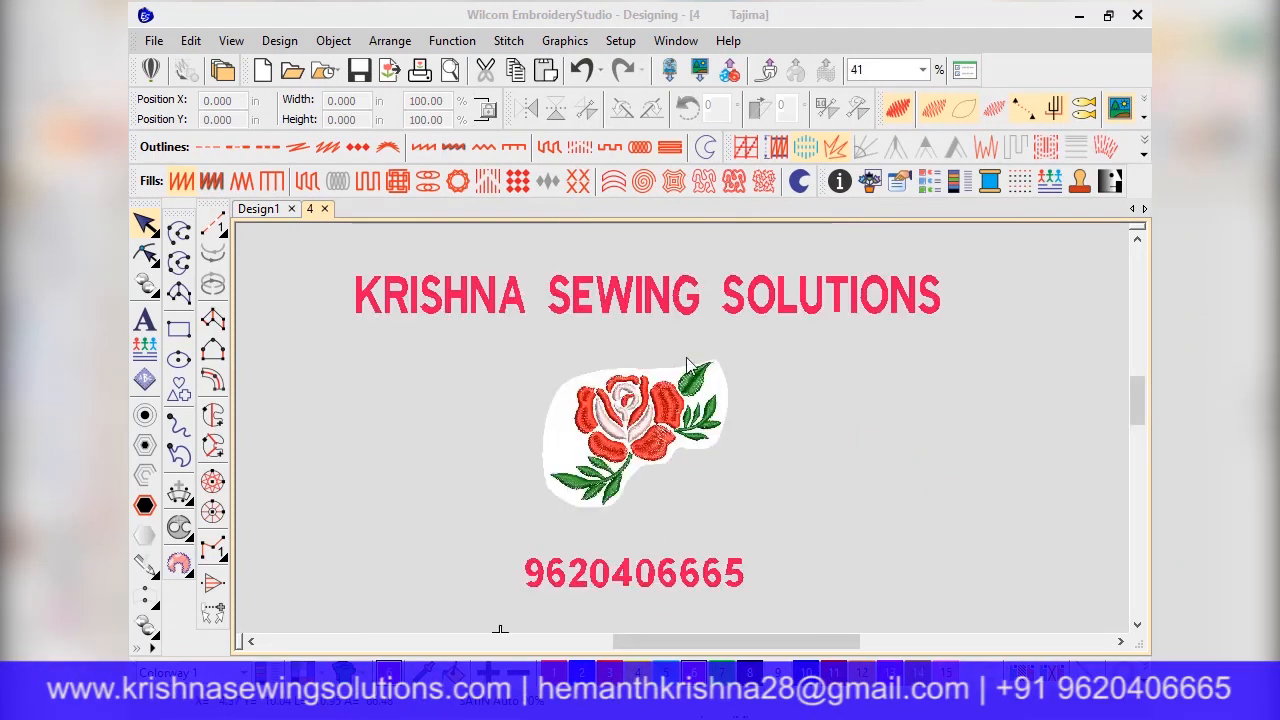
pyautogui.scroll(2, 656, 415)
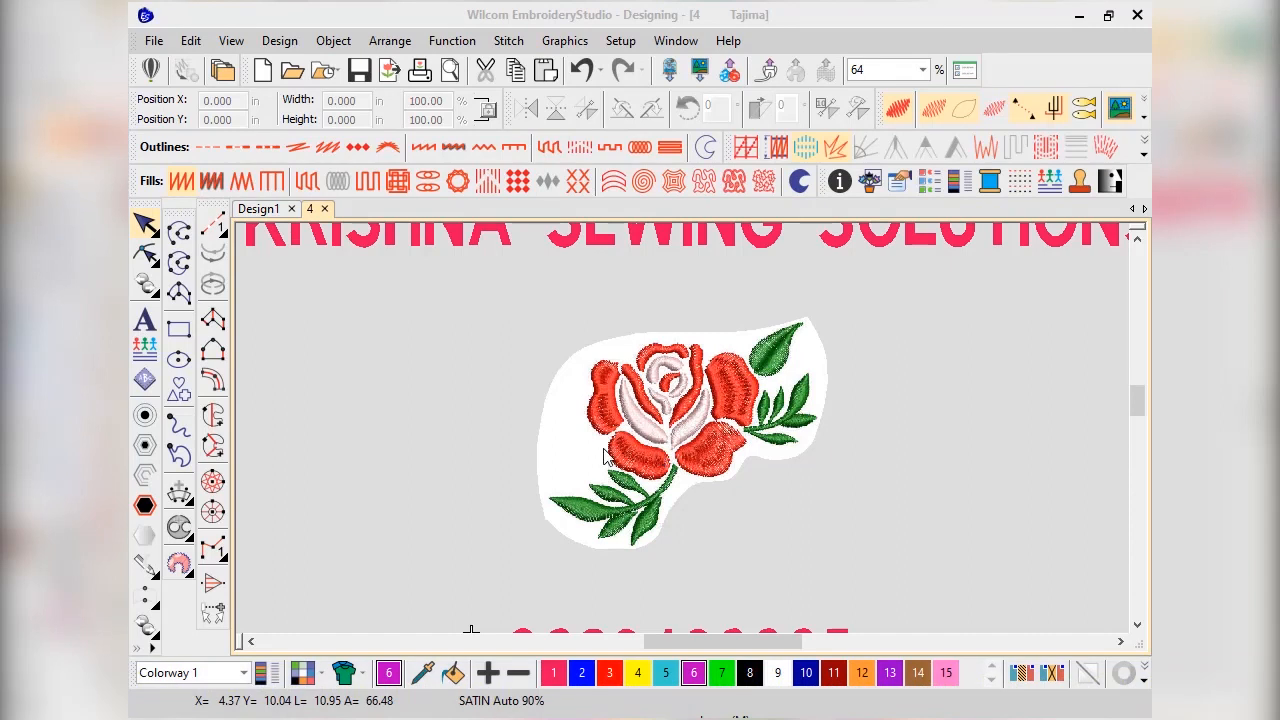
pyautogui.scroll(1, 734, 428)
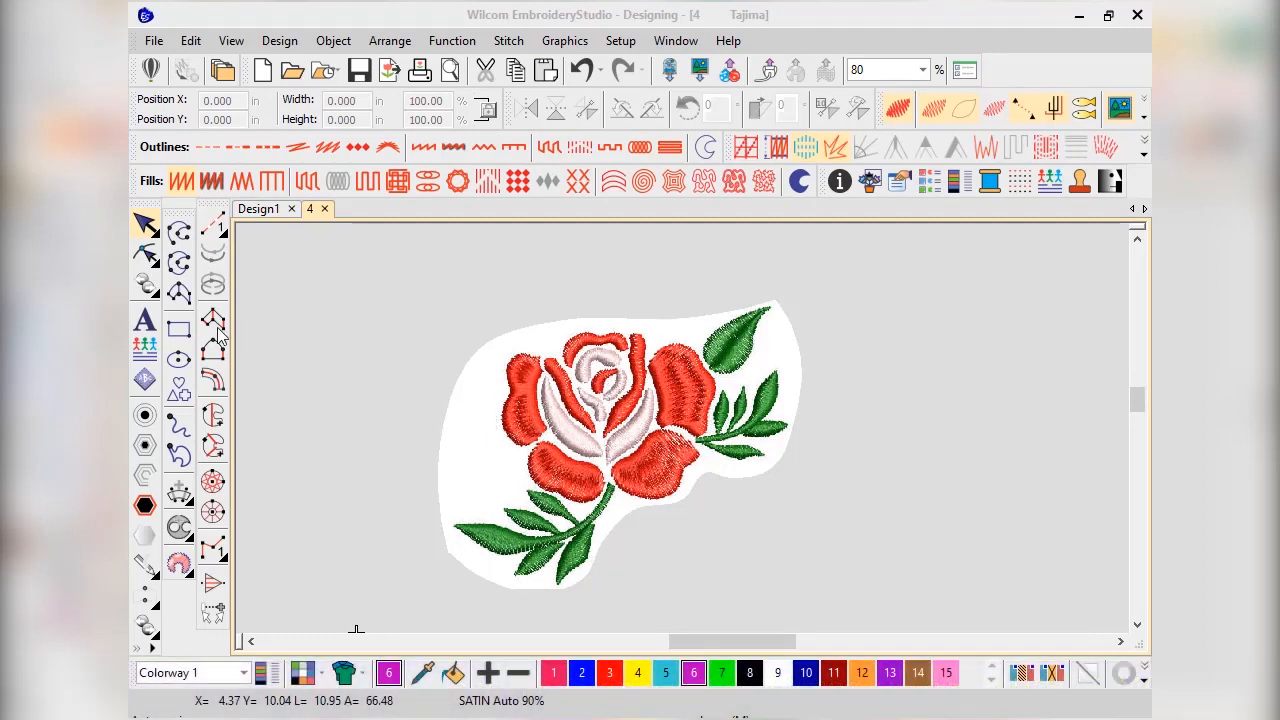
# Draw a narrow upright four-corner Complex Fill strip with satin stitch in colour 6 on the empty area beside the rose artwork
pyautogui.click(213, 415)
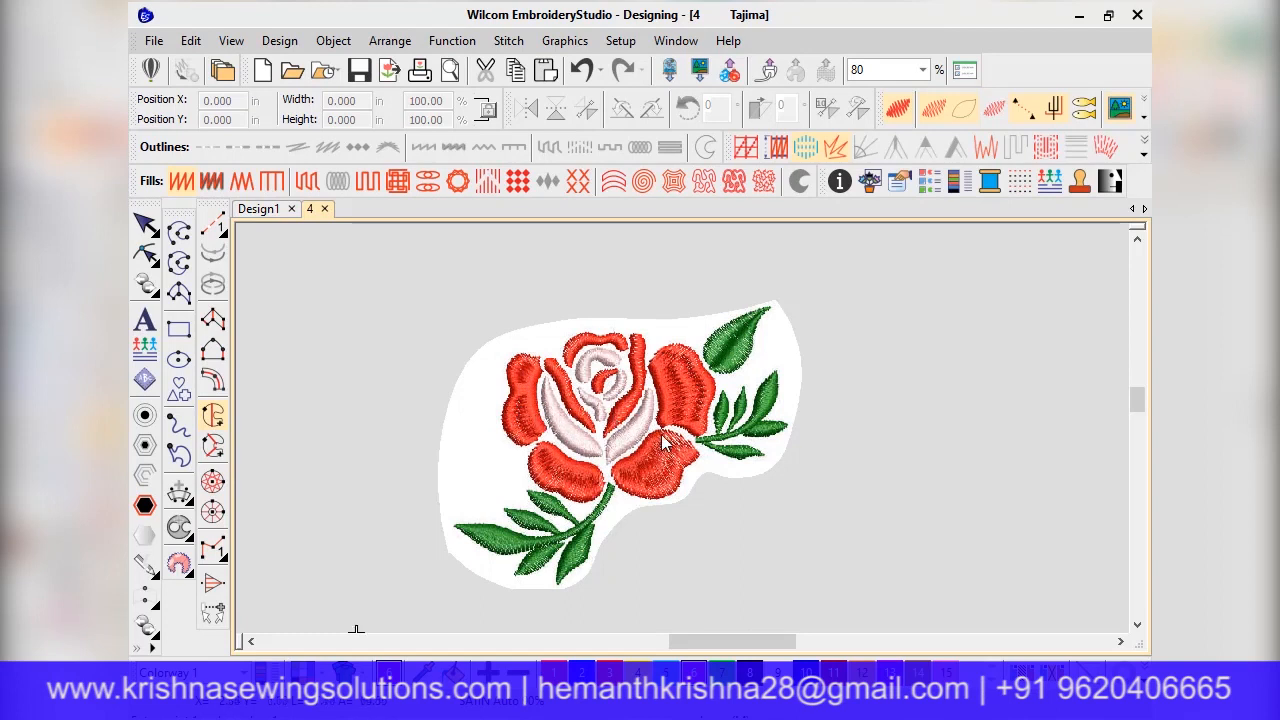
pyautogui.scroll(2, 681, 429)
pyautogui.scroll(-1, 682, 430)
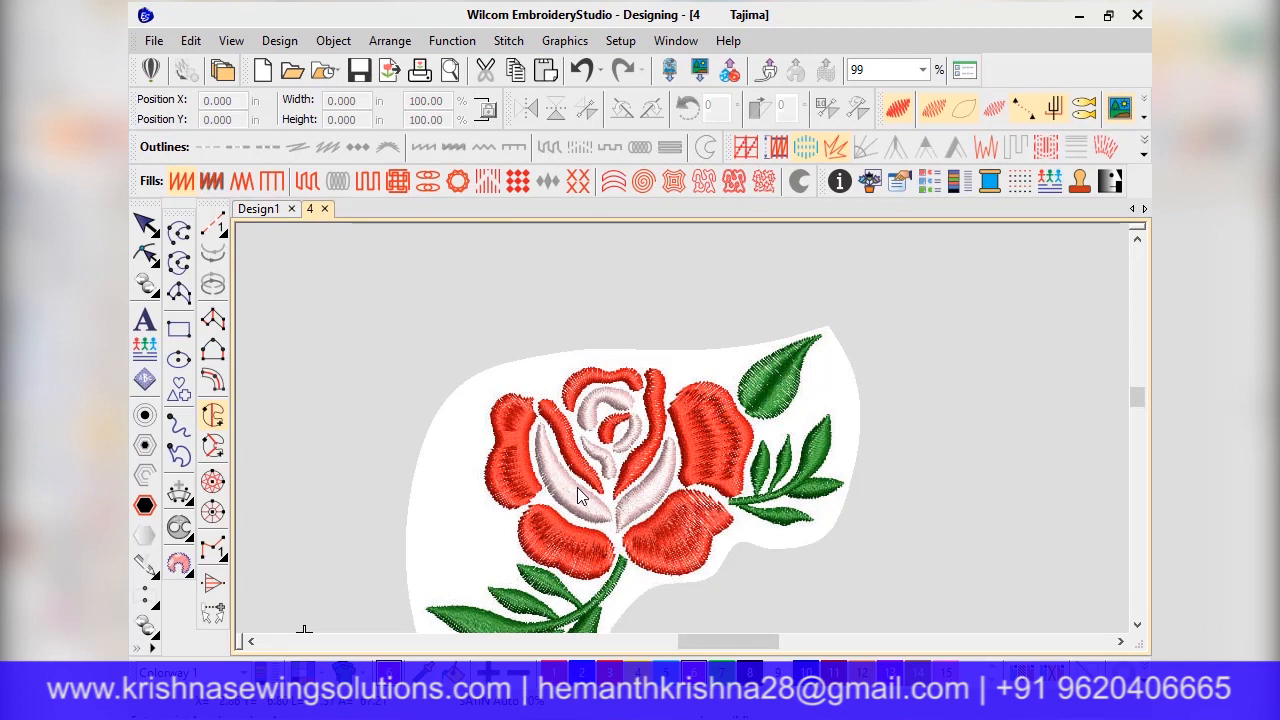
pyautogui.scroll(-1, 323, 432)
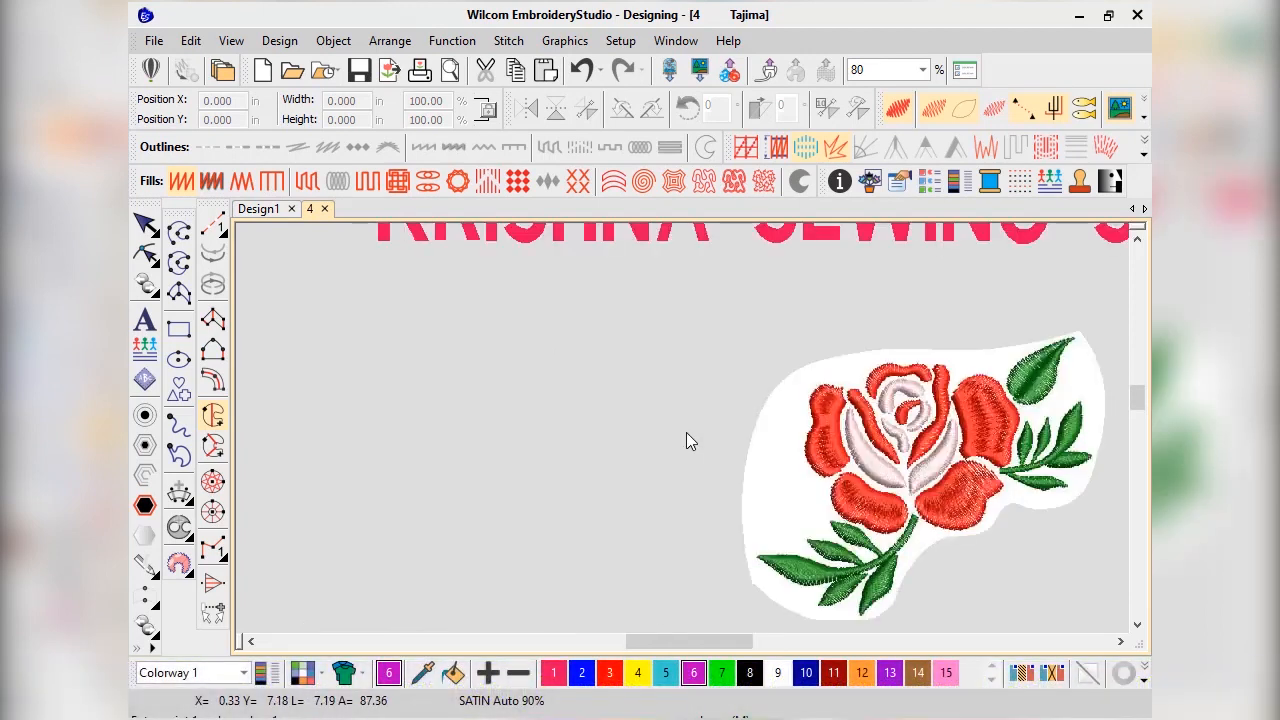
pyautogui.click(602, 376)
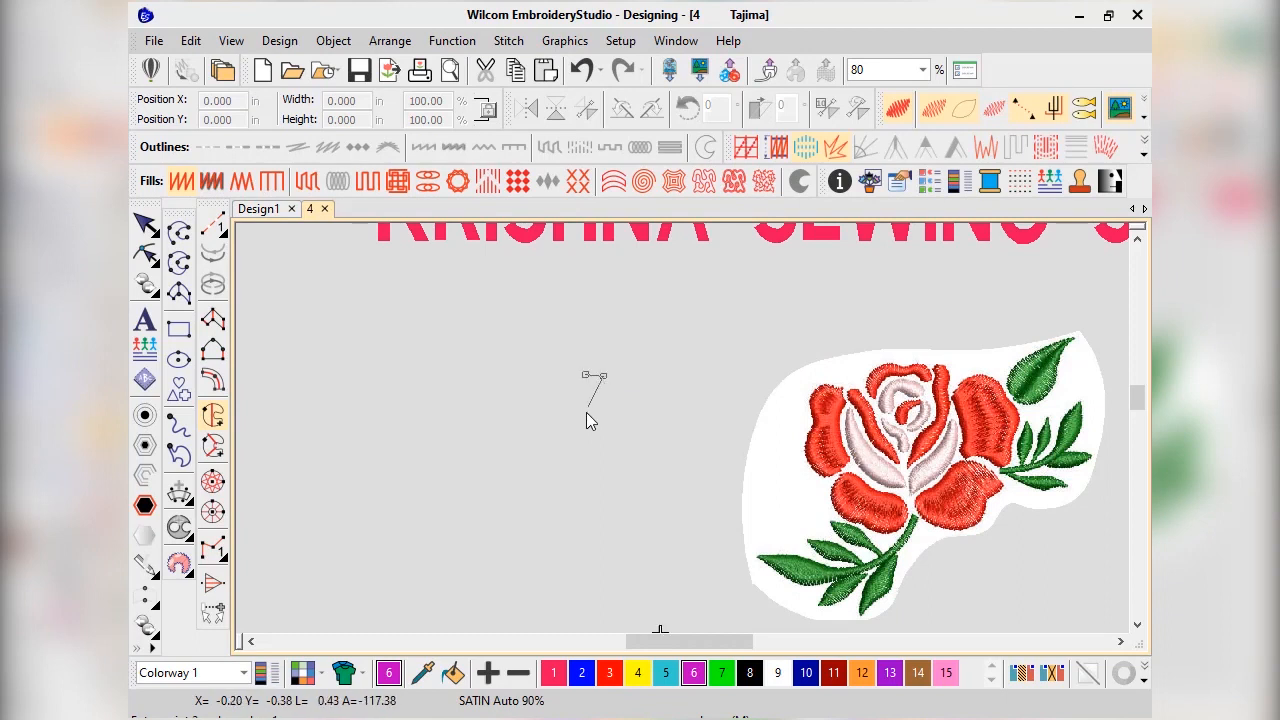
pyautogui.click(598, 454)
pyautogui.click(581, 452)
pyautogui.click(584, 378)
pyautogui.press('Return')
pyautogui.press('Return')
pyautogui.press('Return')
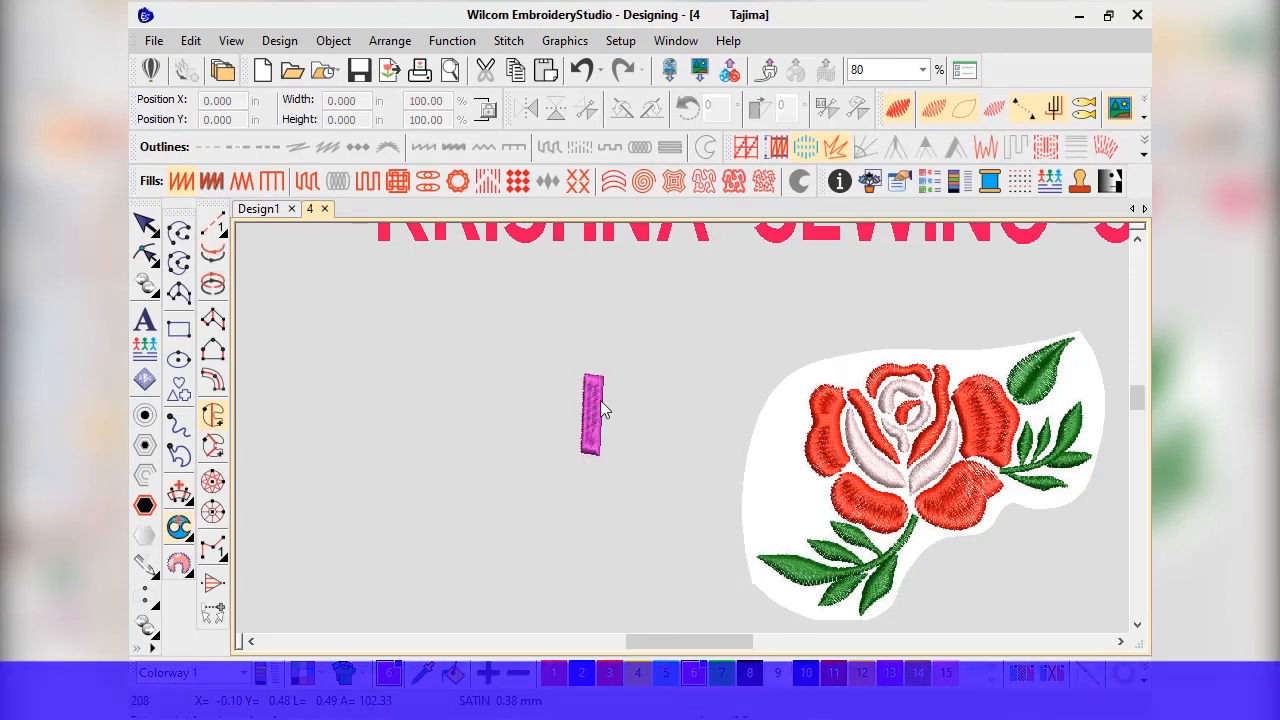
# Reshape the test strip by selecting its two right-hand corner nodes and nudging them outward, with a small nudge back
pyautogui.scroll(2, 600, 400)
pyautogui.click(146, 254)
pyautogui.moveTo(688, 452); pyautogui.dragTo(697, 519)
pyautogui.scroll(2, 676, 472)
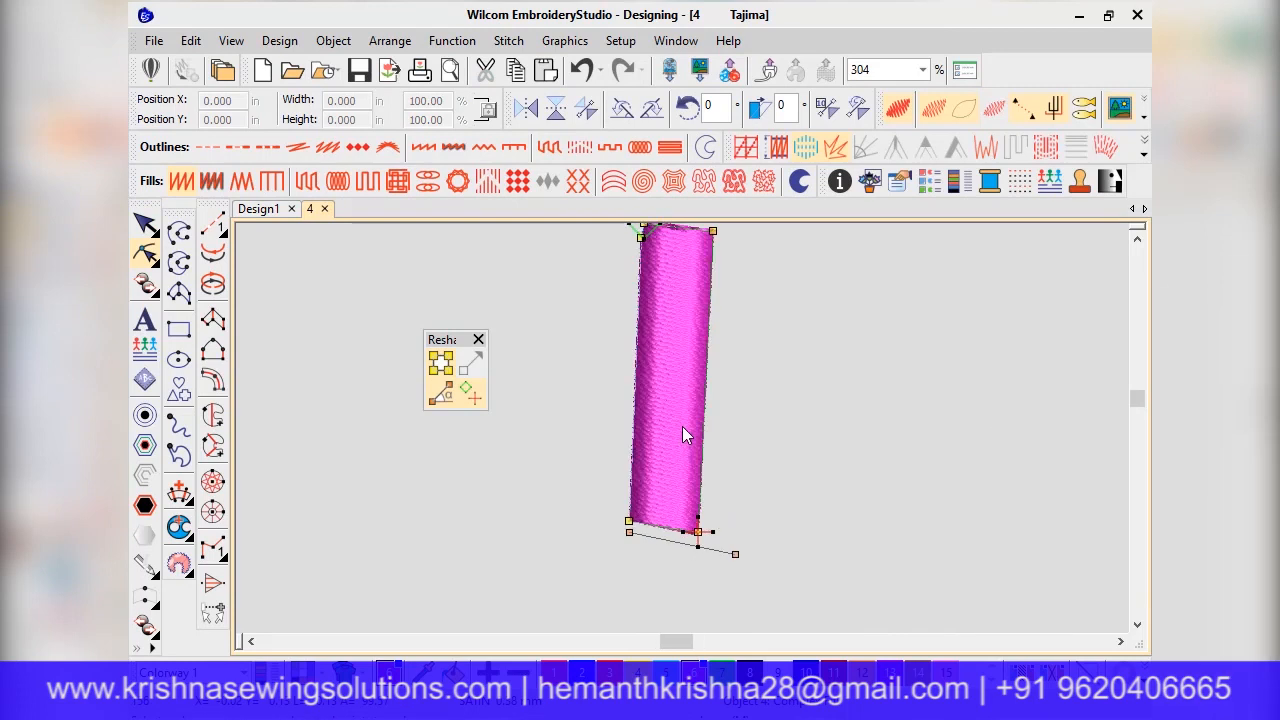
pyautogui.scroll(-1, 682, 429)
pyautogui.moveTo(723, 287); pyautogui.dragTo(669, 559)
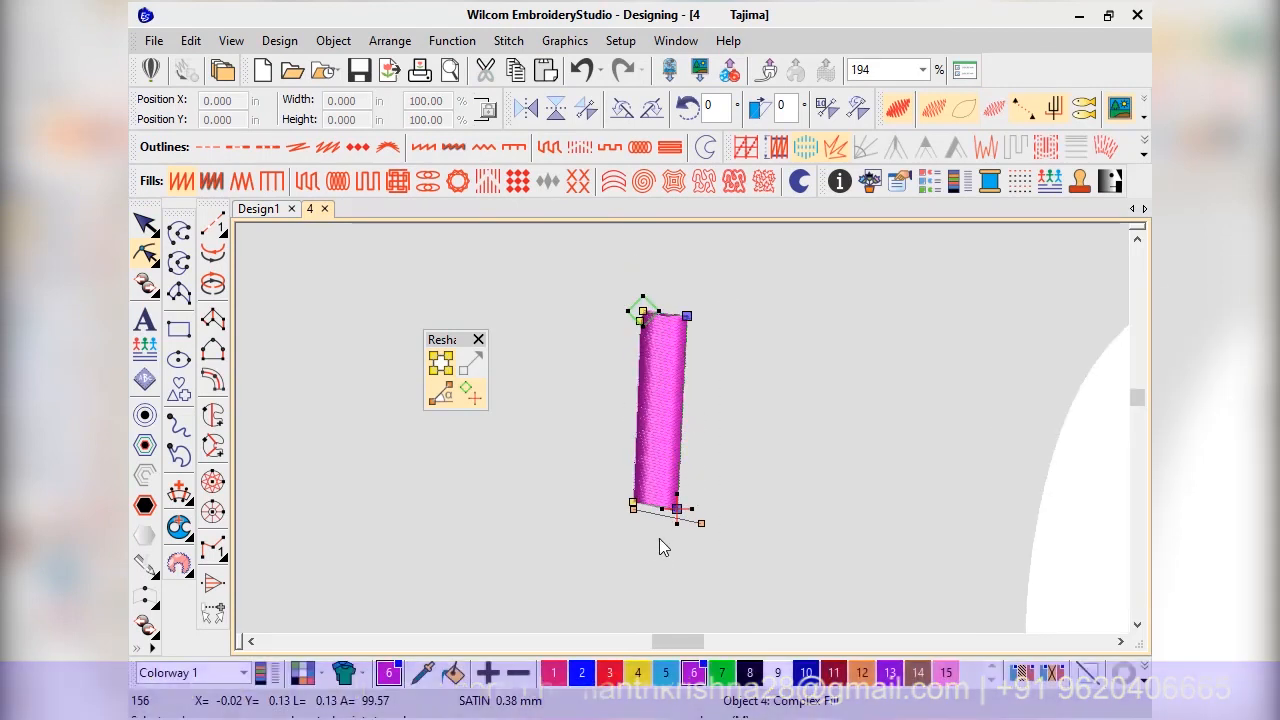
pyautogui.press('Right')
pyautogui.press('Right')
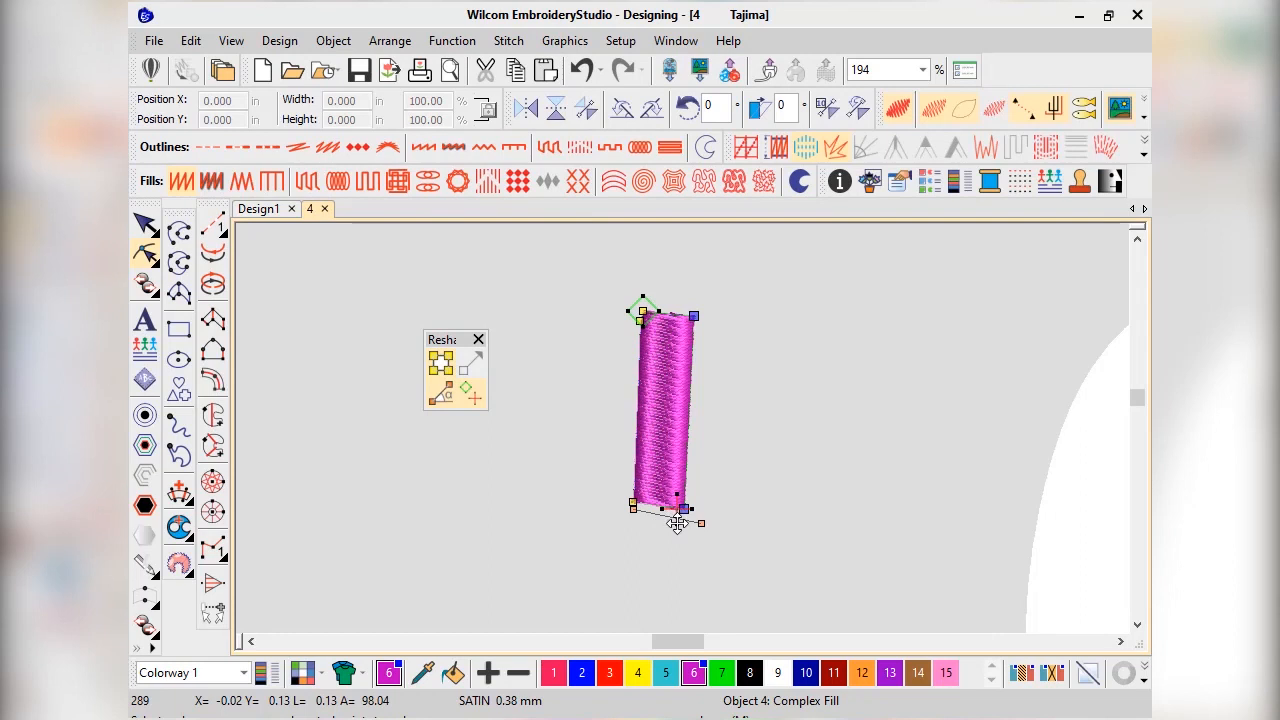
pyautogui.press('Left')
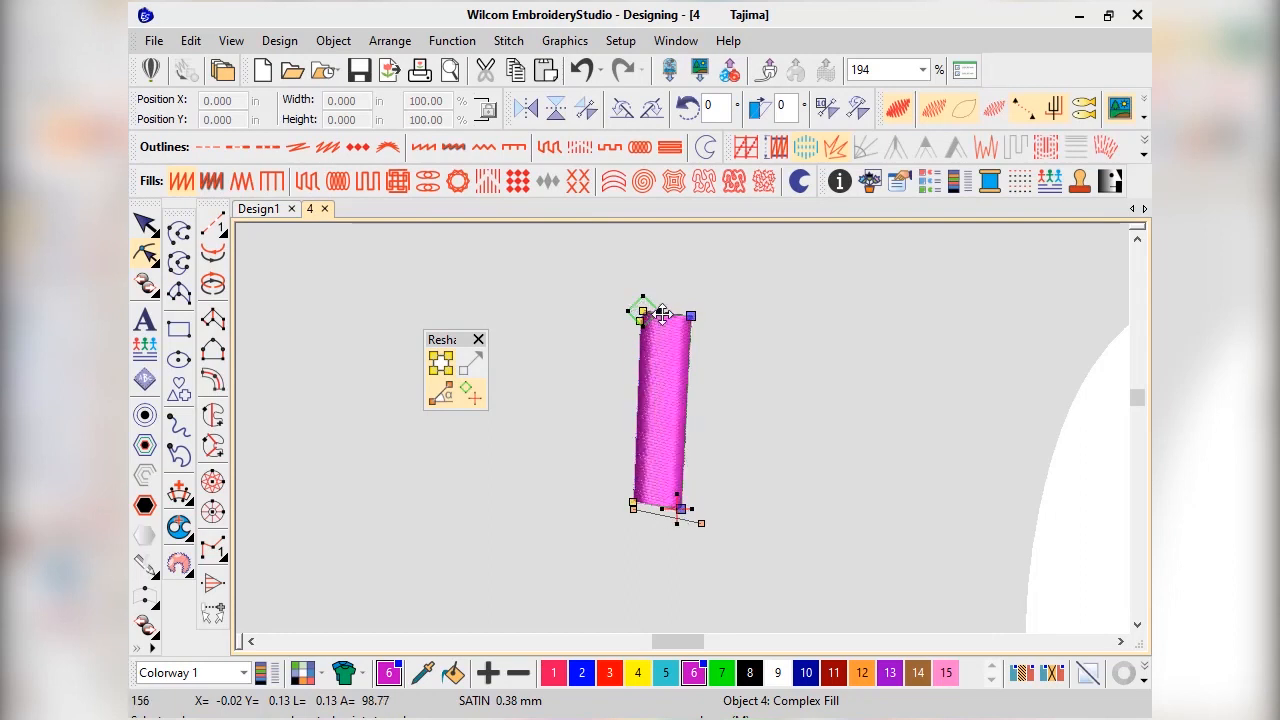
# Shift the strip's right-hand nodes slightly downward and further outward to widen it, and inspect the stitching up close
pyautogui.moveTo(688, 319); pyautogui.dragTo(689, 320)
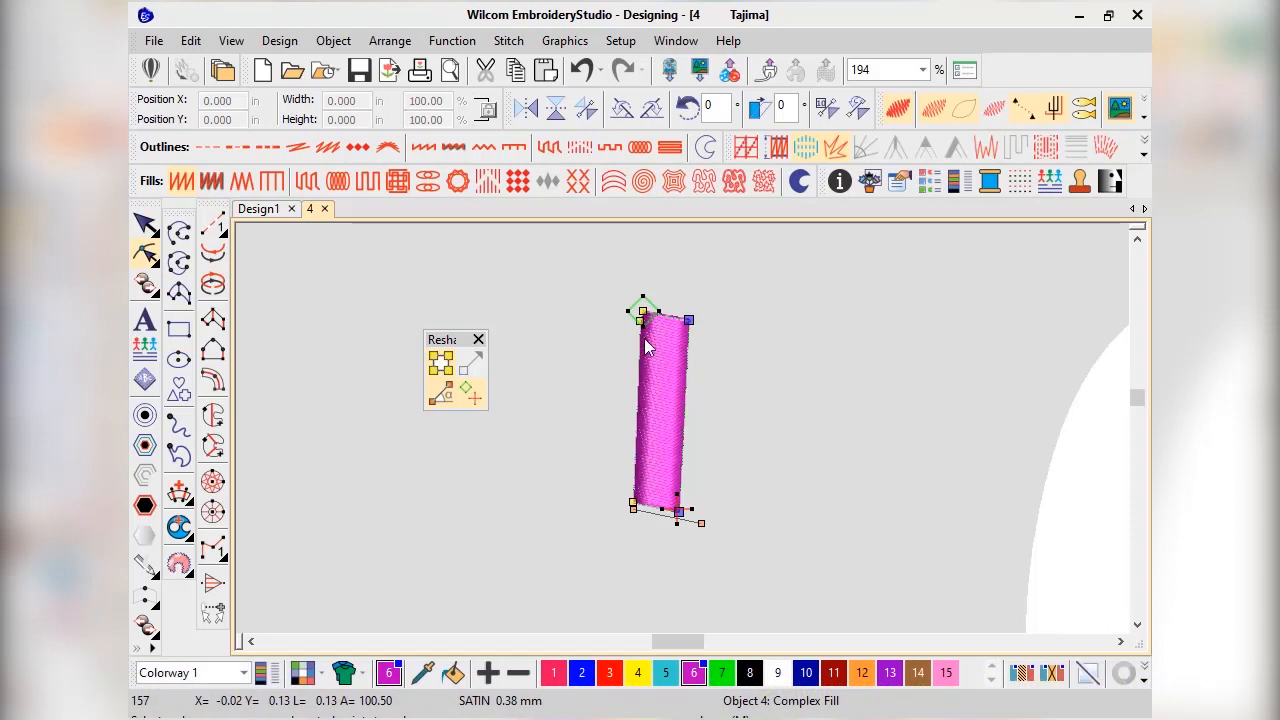
pyautogui.moveTo(688, 320); pyautogui.dragTo(695, 320)
pyautogui.scroll(4, 663, 371)
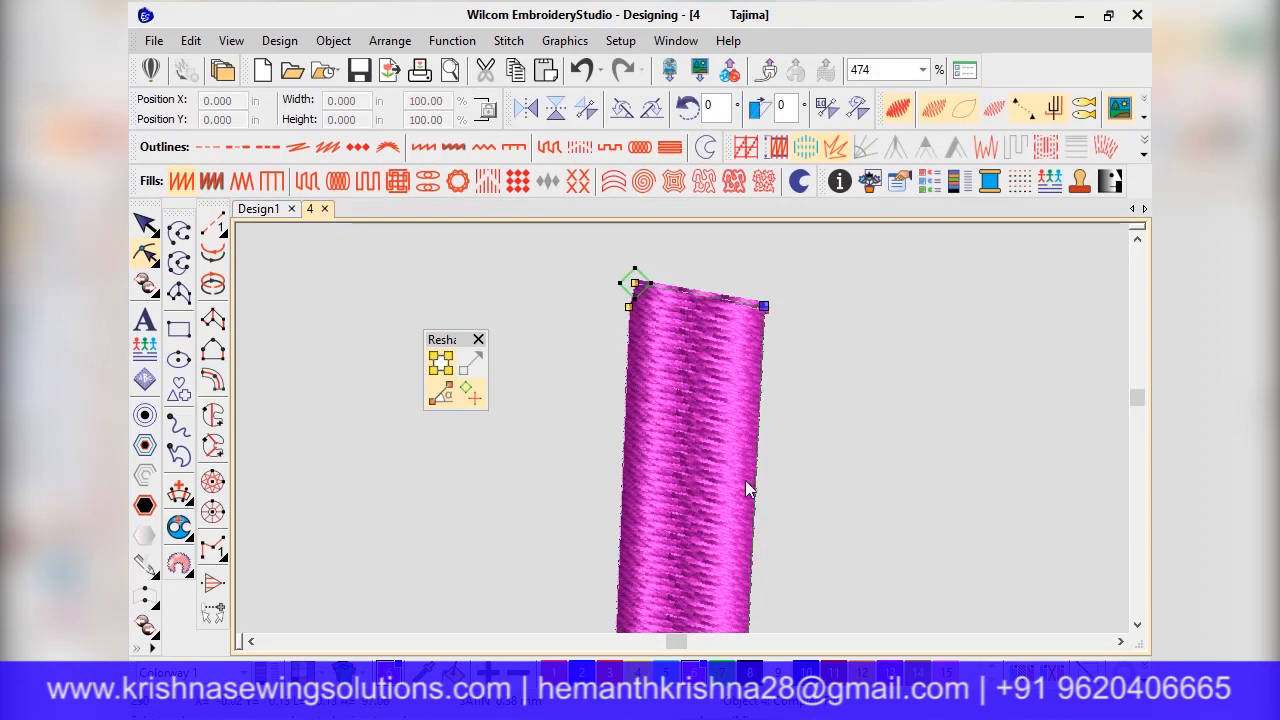
# Compare the strip with the rose petals' stitching, narrow the strip by moving its right-hand nodes inward, and end the reshaping
pyautogui.scroll(-2, 683, 440)
pyautogui.scroll(-1, 683, 432)
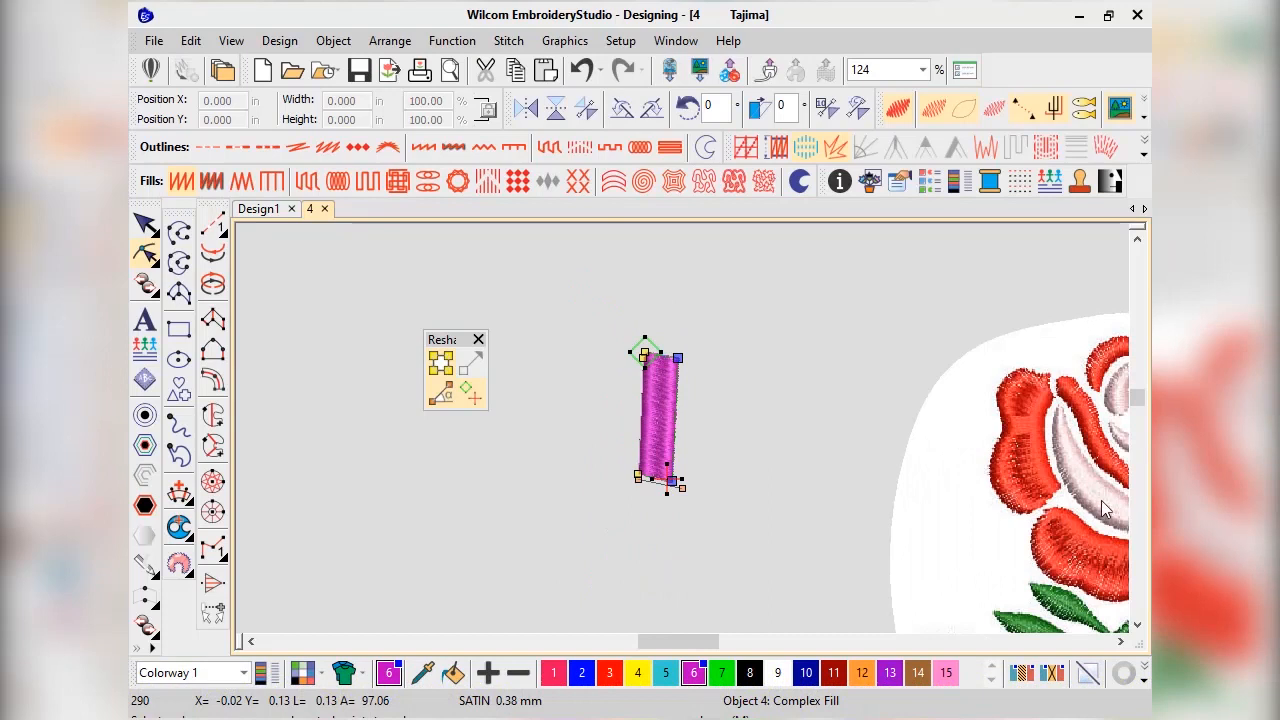
pyautogui.scroll(3, 582, 370)
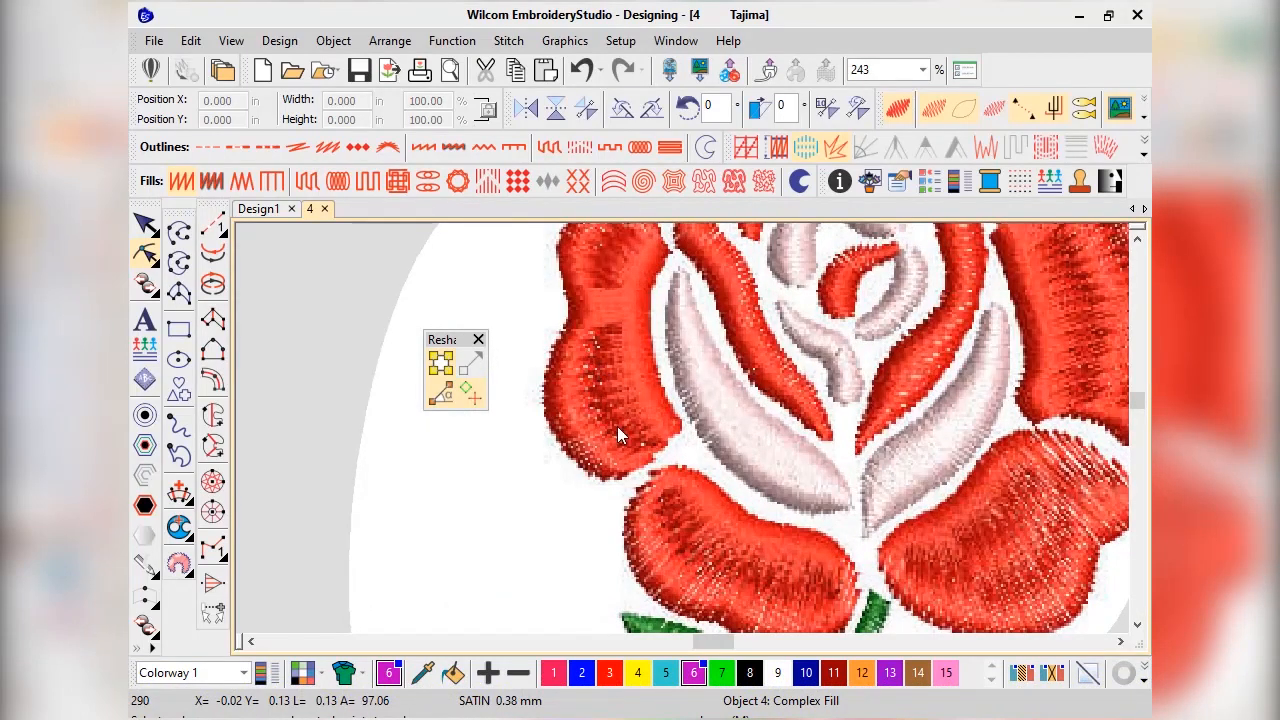
pyautogui.scroll(-2, 617, 433)
pyautogui.scroll(1, 685, 430)
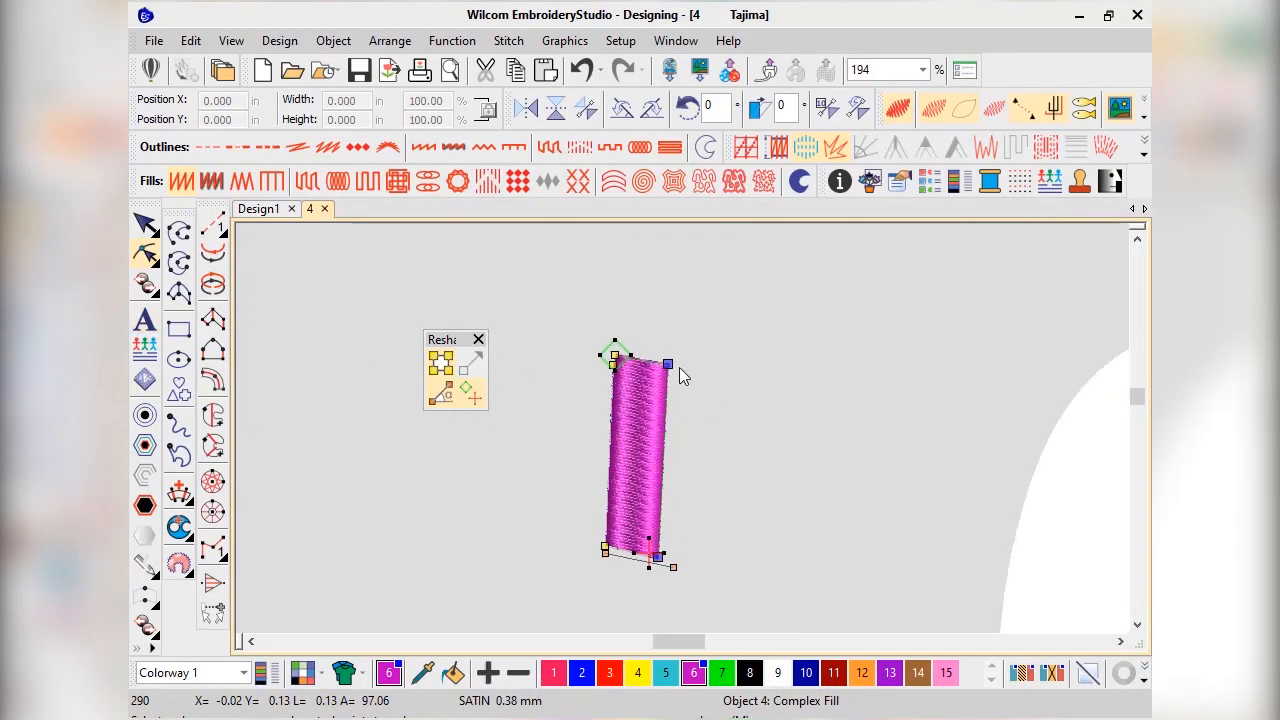
pyautogui.moveTo(662, 366); pyautogui.dragTo(658, 362)
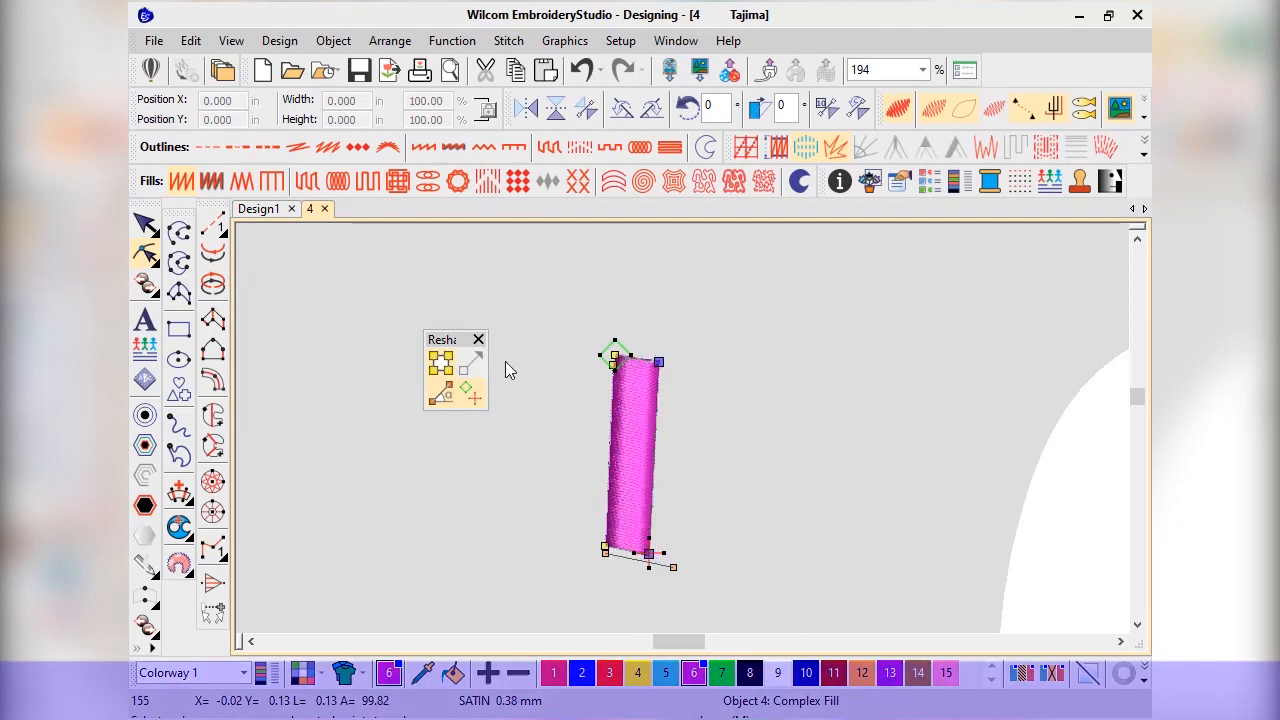
pyautogui.click(478, 340)
pyautogui.click(145, 223)
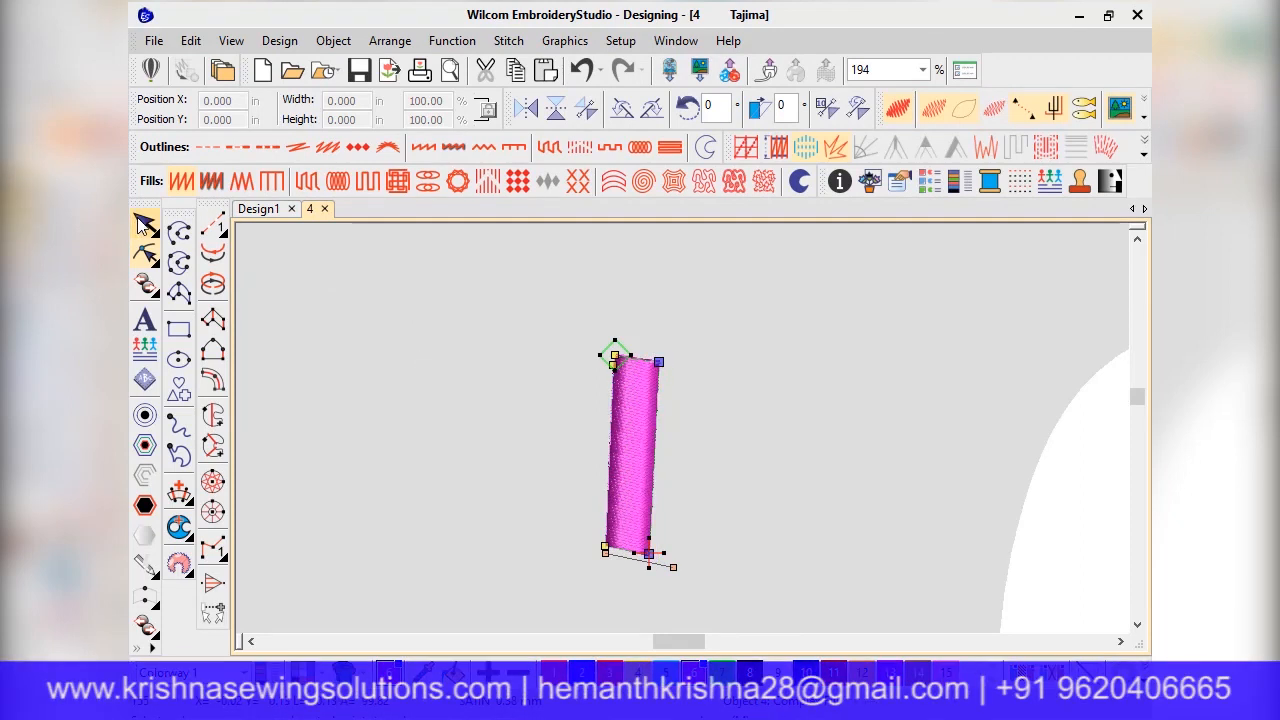
pyautogui.click(748, 524)
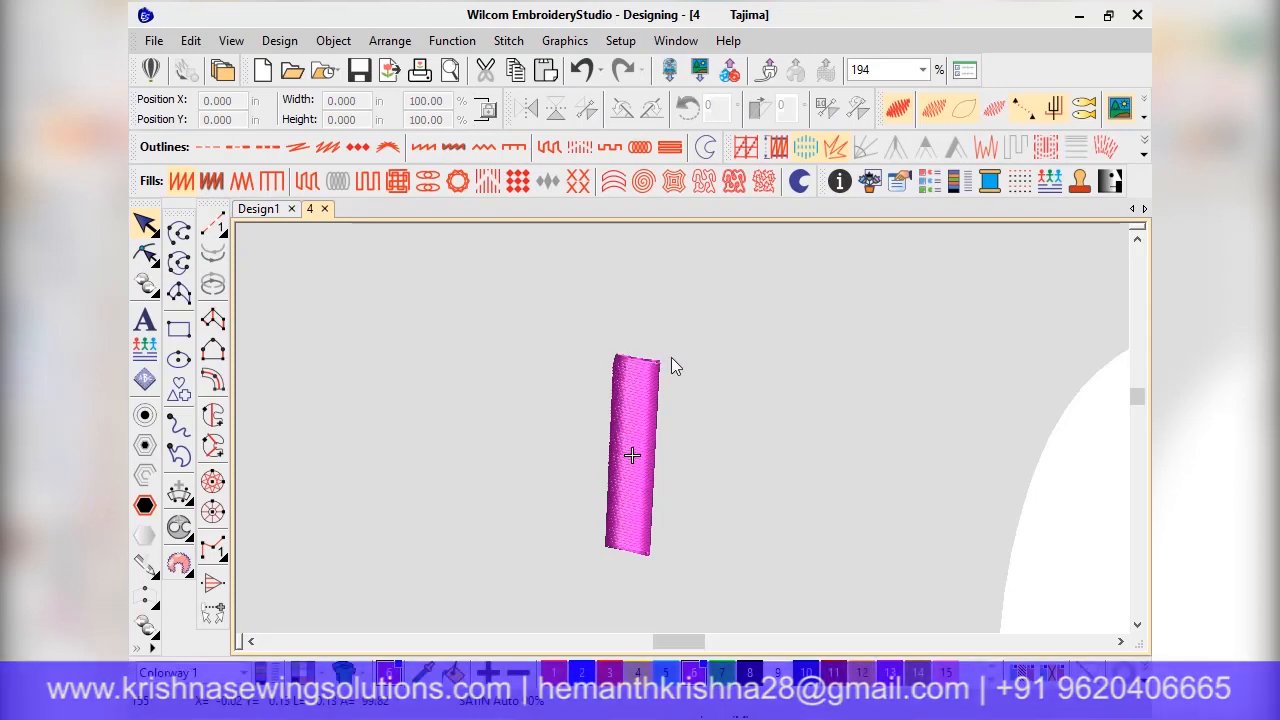
# Delete the purple test strip beside the rose artwork
pyautogui.scroll(-1, 676, 452)
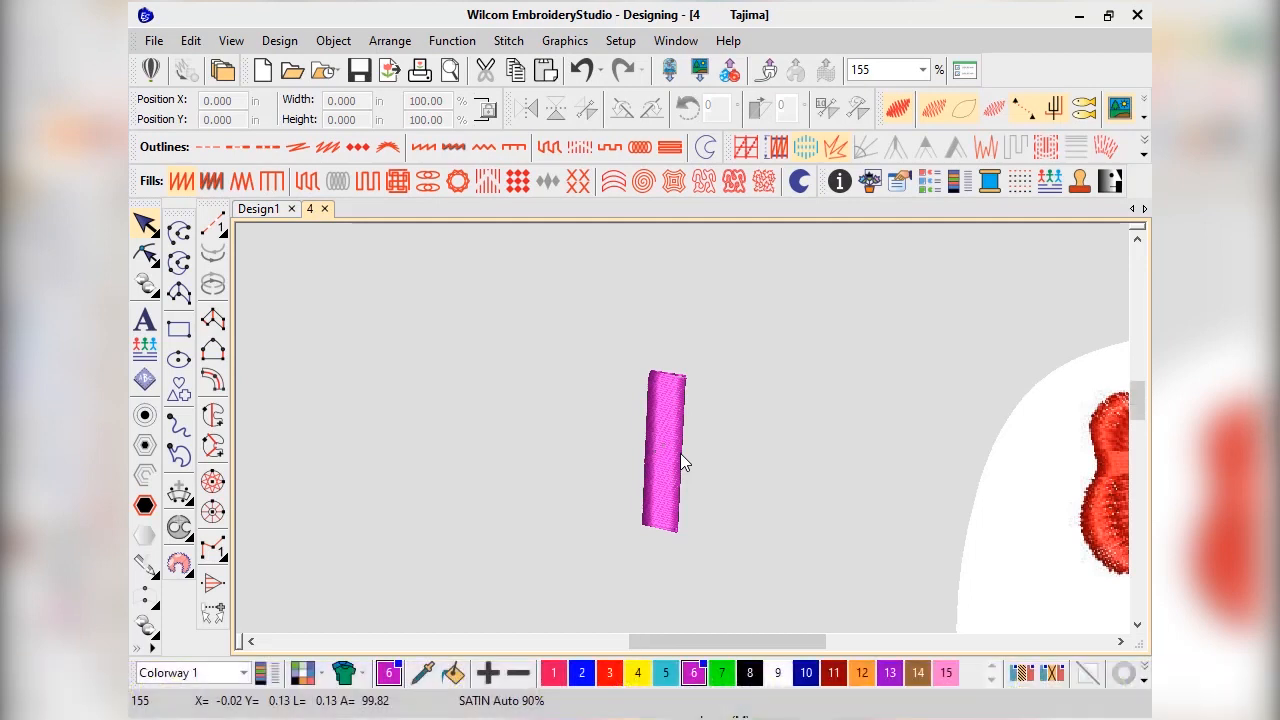
pyautogui.press('0')
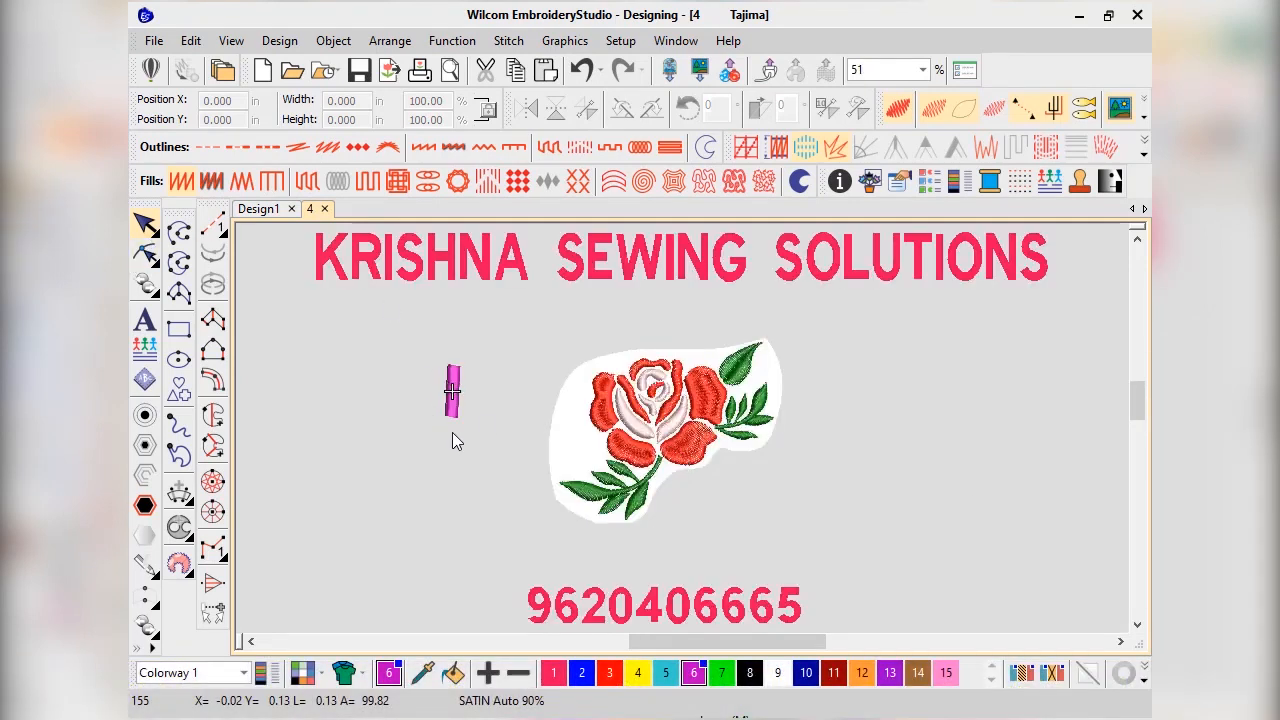
pyautogui.click(452, 393)
pyautogui.press('Delete')
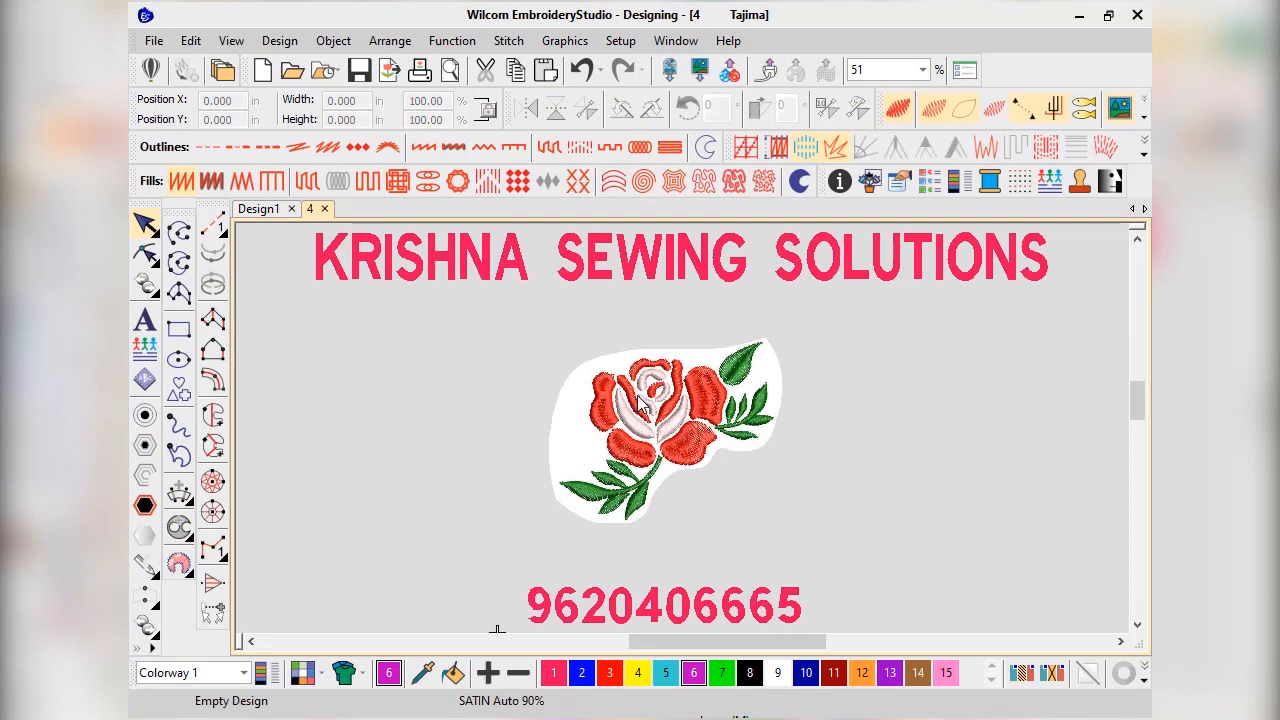
# Start a Complex Fill outline in red colour 3 and trace the outer edge of the rose's topmost curved petal
pyautogui.scroll(3, 676, 437)
pyautogui.scroll(1, 600, 415)
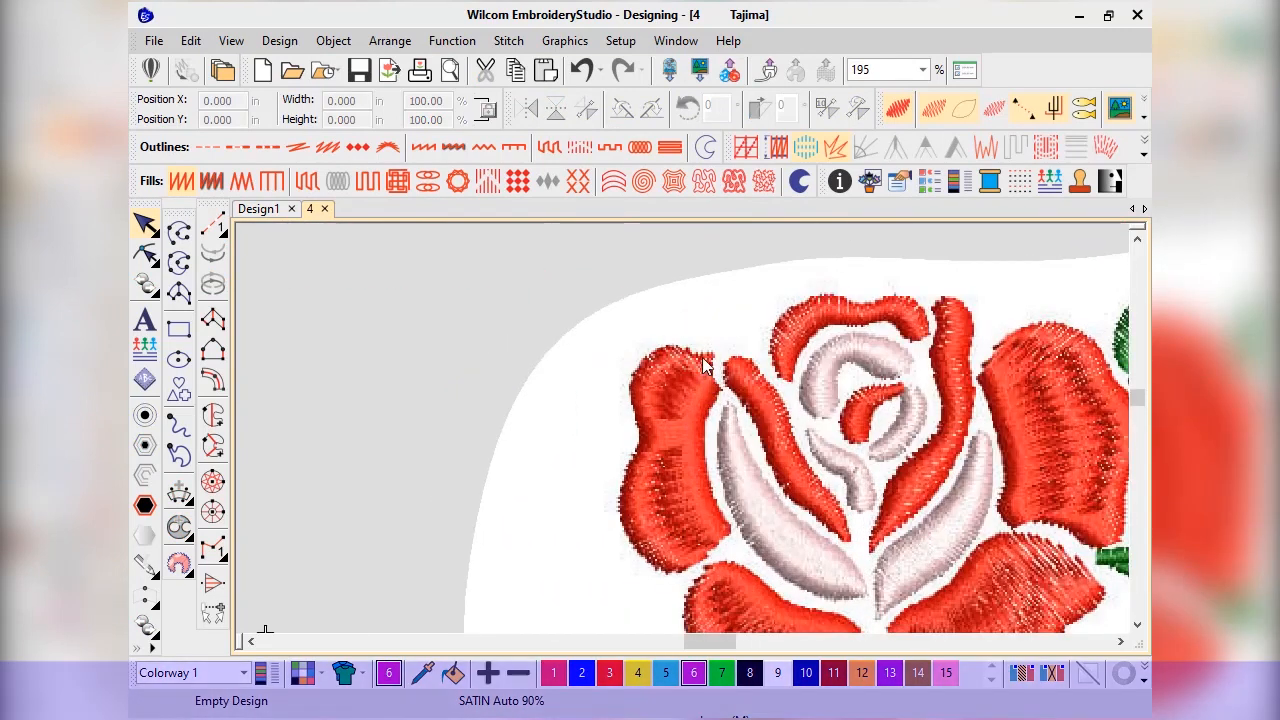
pyautogui.scroll(-1, 682, 429)
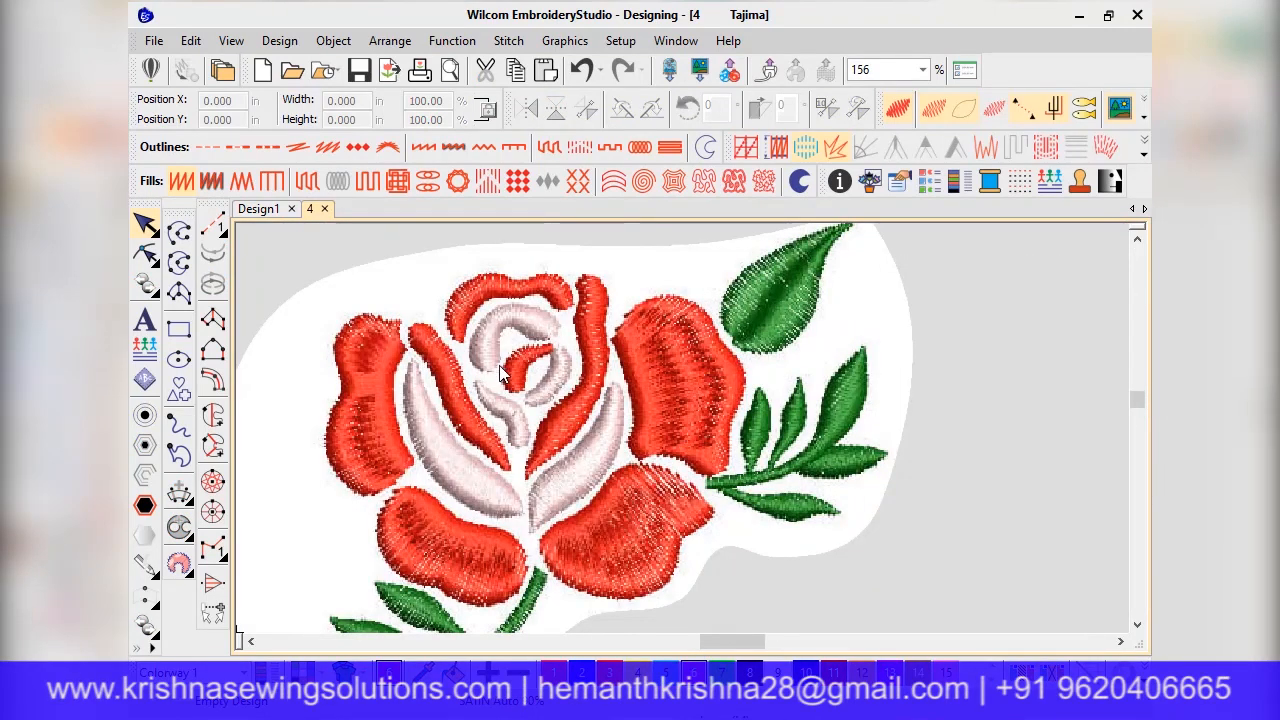
pyautogui.scroll(2, 683, 428)
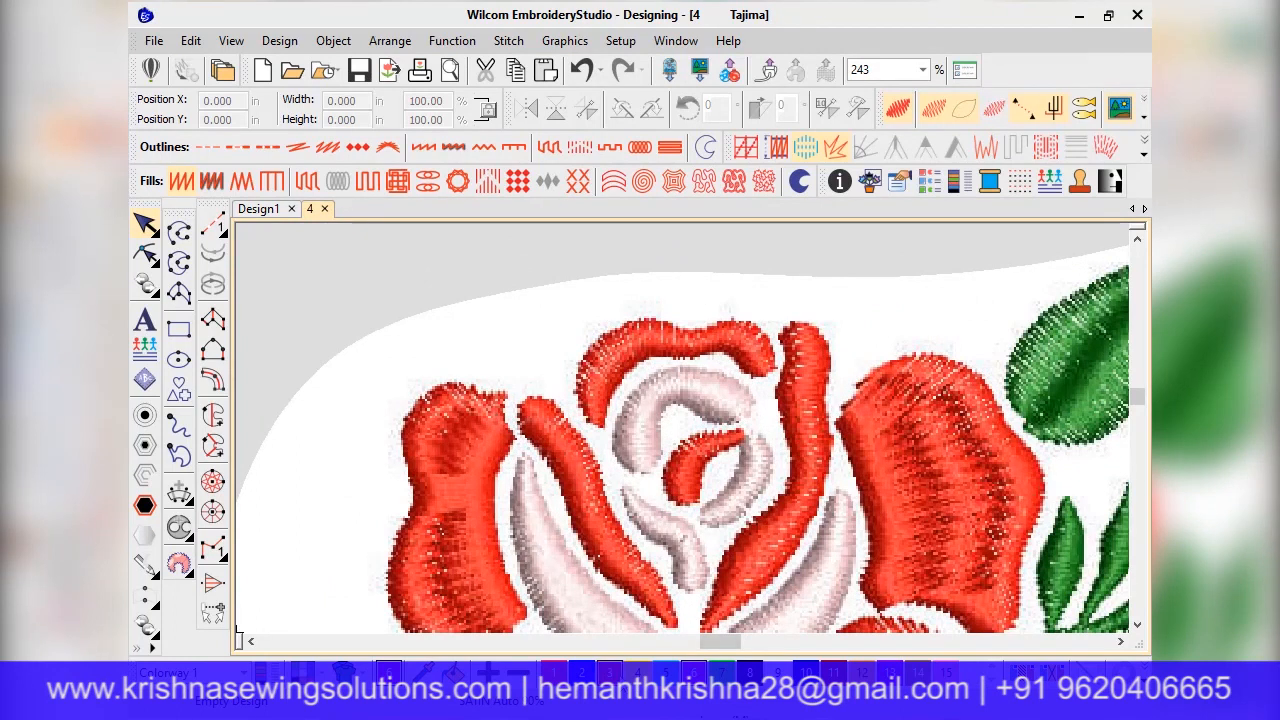
pyautogui.click(213, 416)
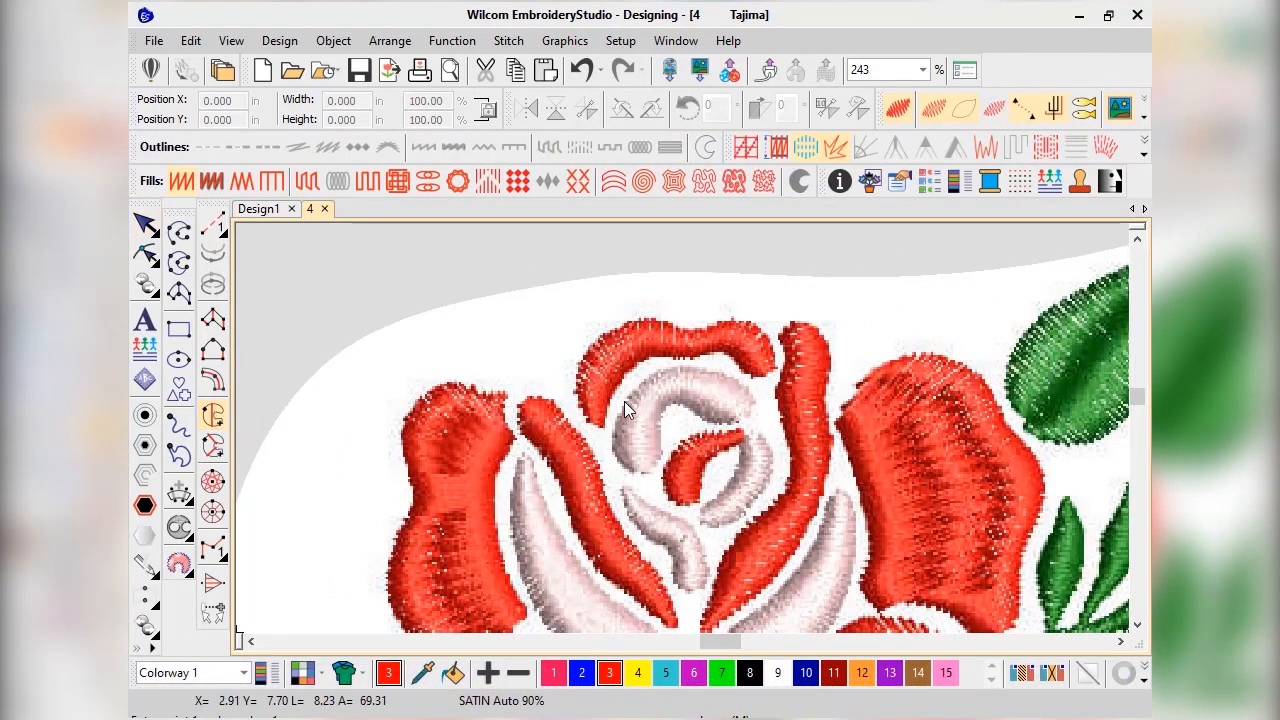
pyautogui.scroll(2, 679, 426)
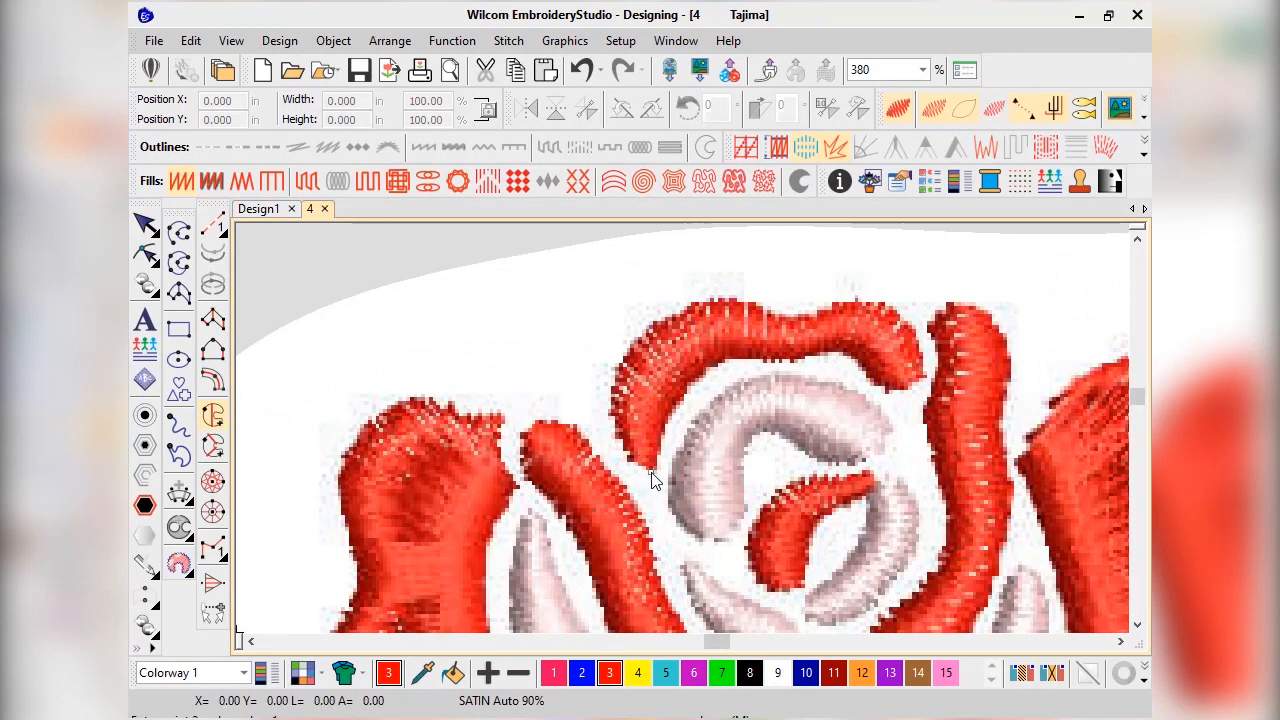
pyautogui.scroll(2, 655, 480)
pyautogui.scroll(-3, 657, 480)
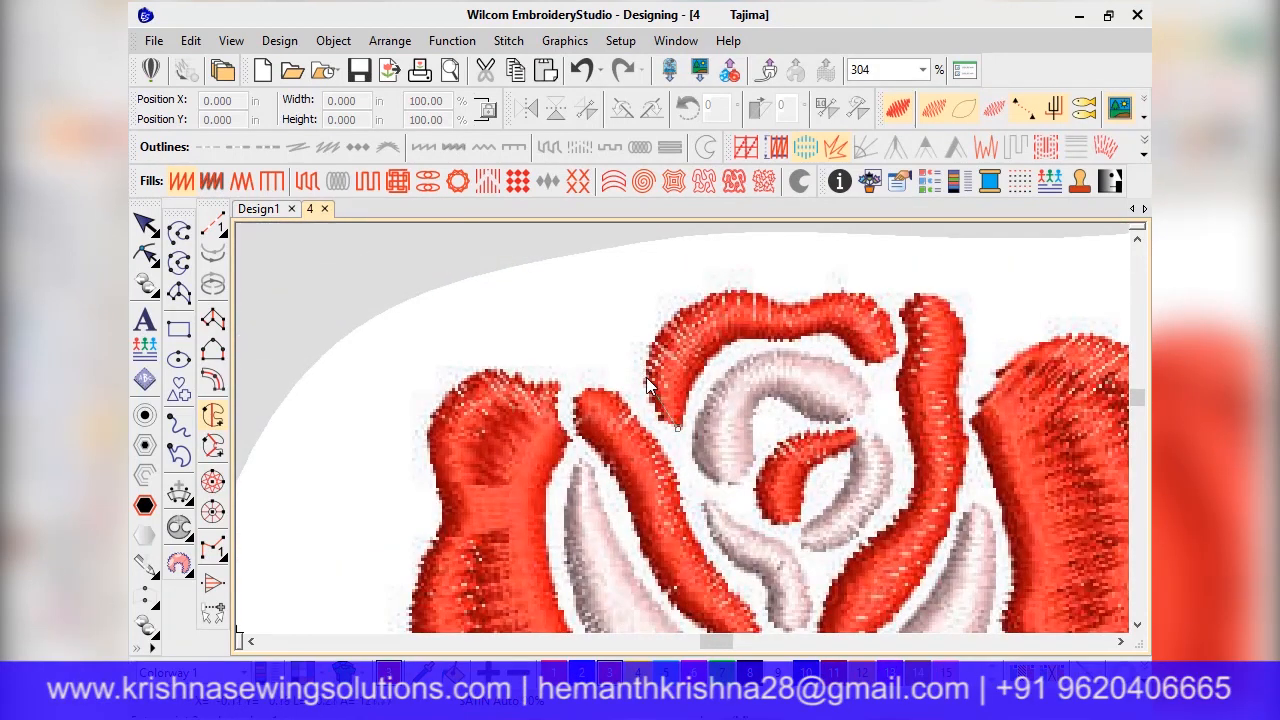
pyautogui.click(668, 320)
pyautogui.click(757, 293)
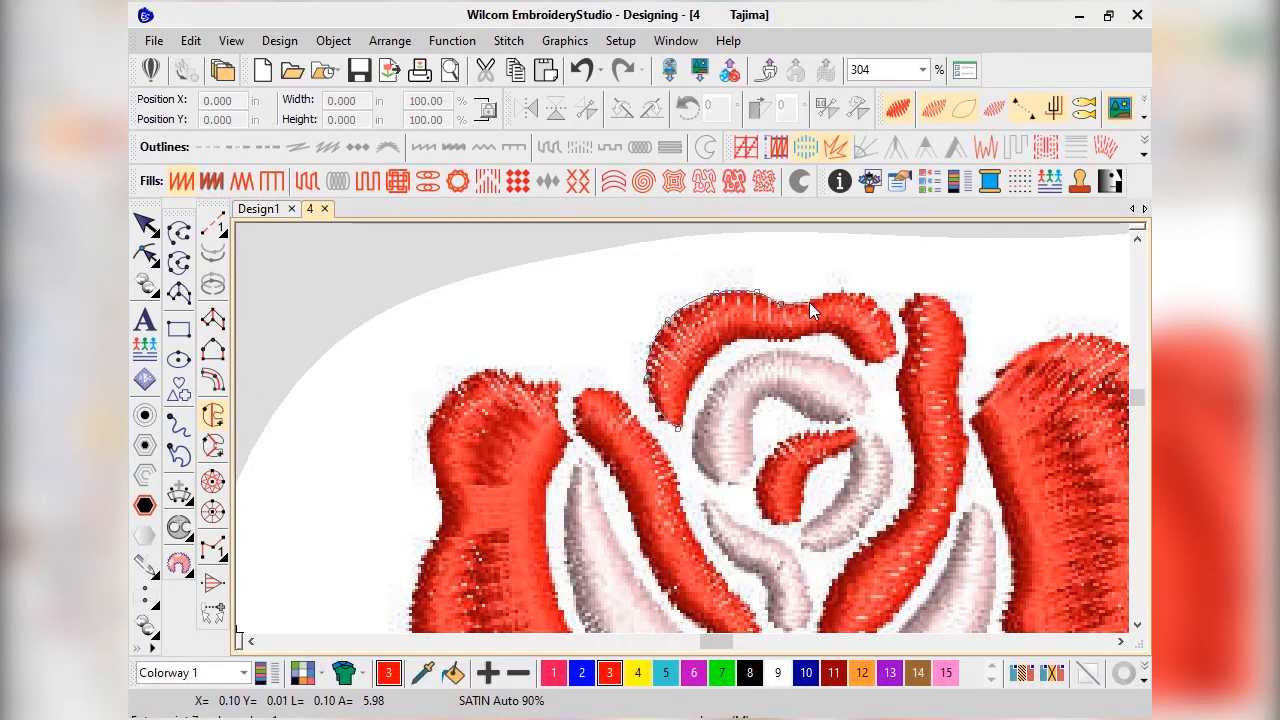
pyautogui.click(835, 293)
pyautogui.click(890, 334)
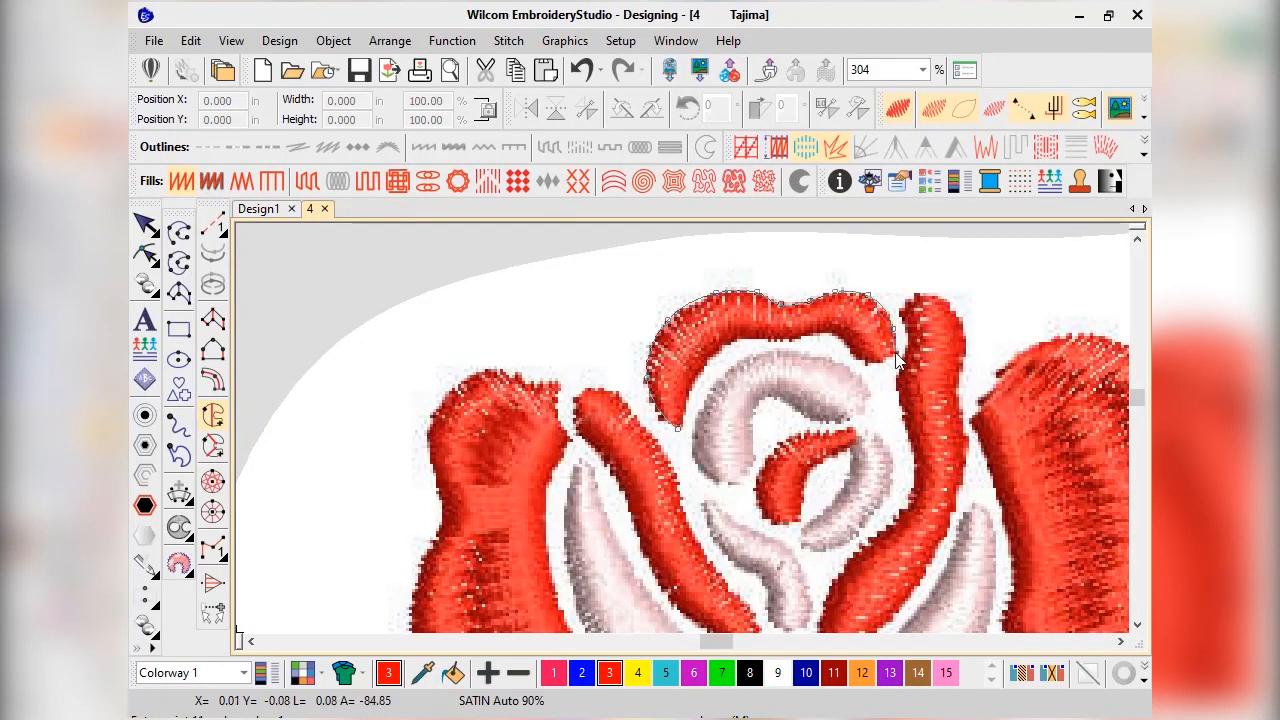
# Trace around the topmost petal's rounded right end and along its inner edge back to the outline's starting point
pyautogui.click(893, 355)
pyautogui.click(877, 363)
pyautogui.click(861, 360)
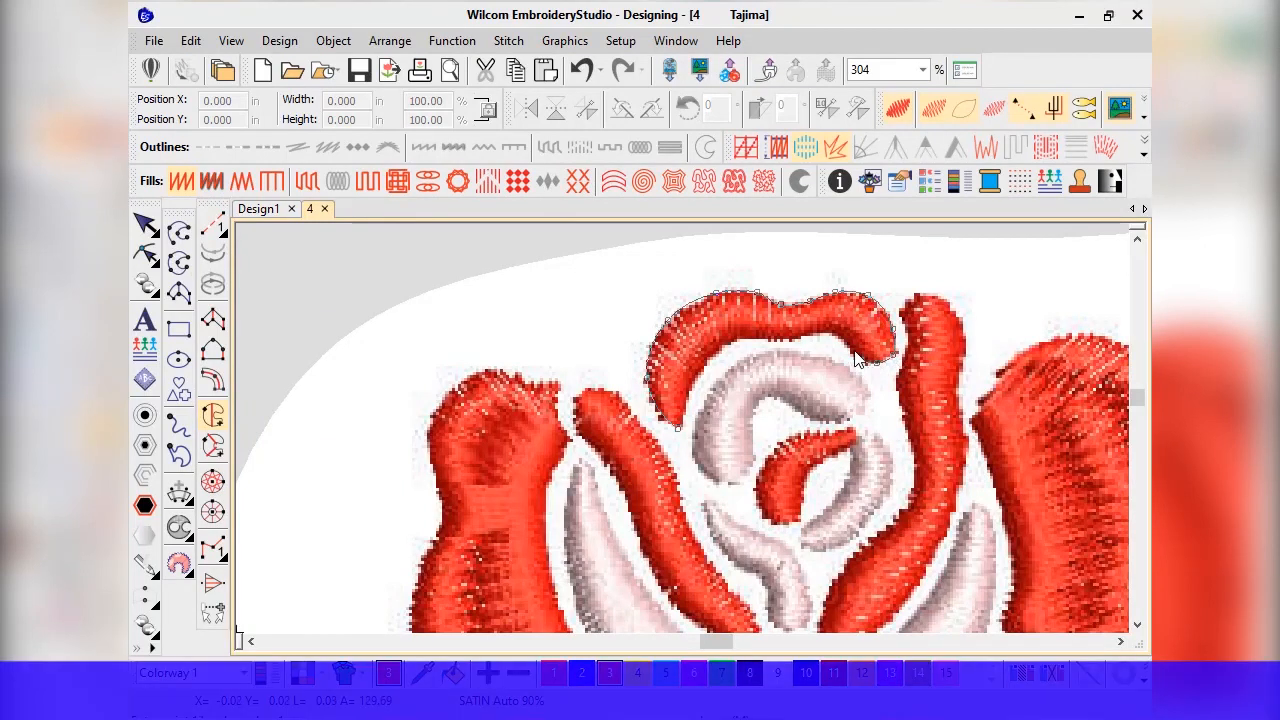
pyautogui.click(845, 339)
pyautogui.click(828, 330)
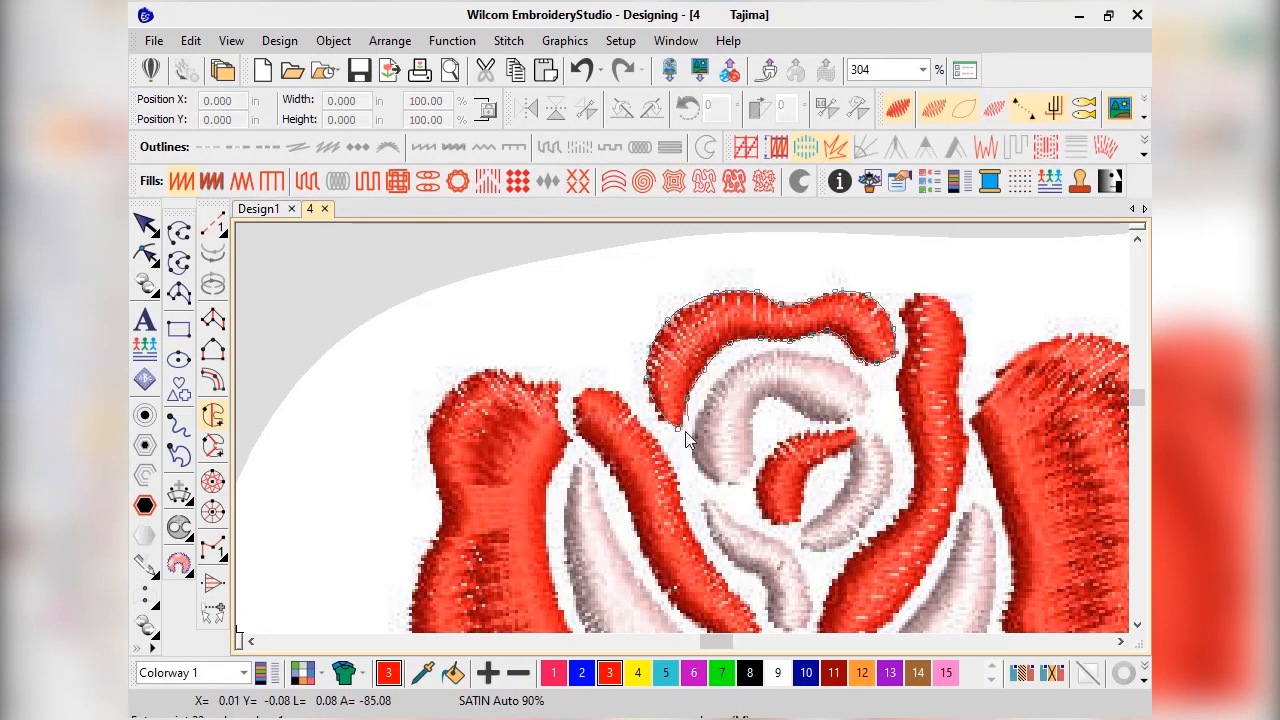
pyautogui.scroll(3, 687, 428)
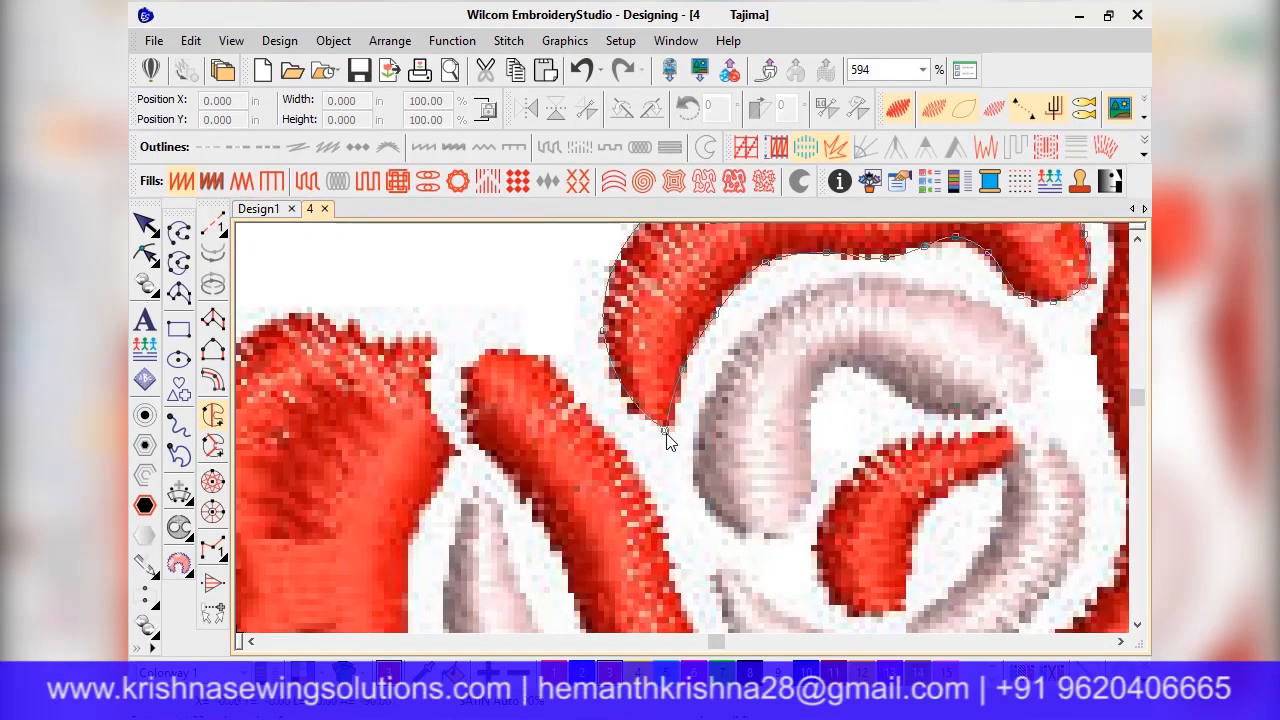
pyautogui.scroll(-3, 668, 441)
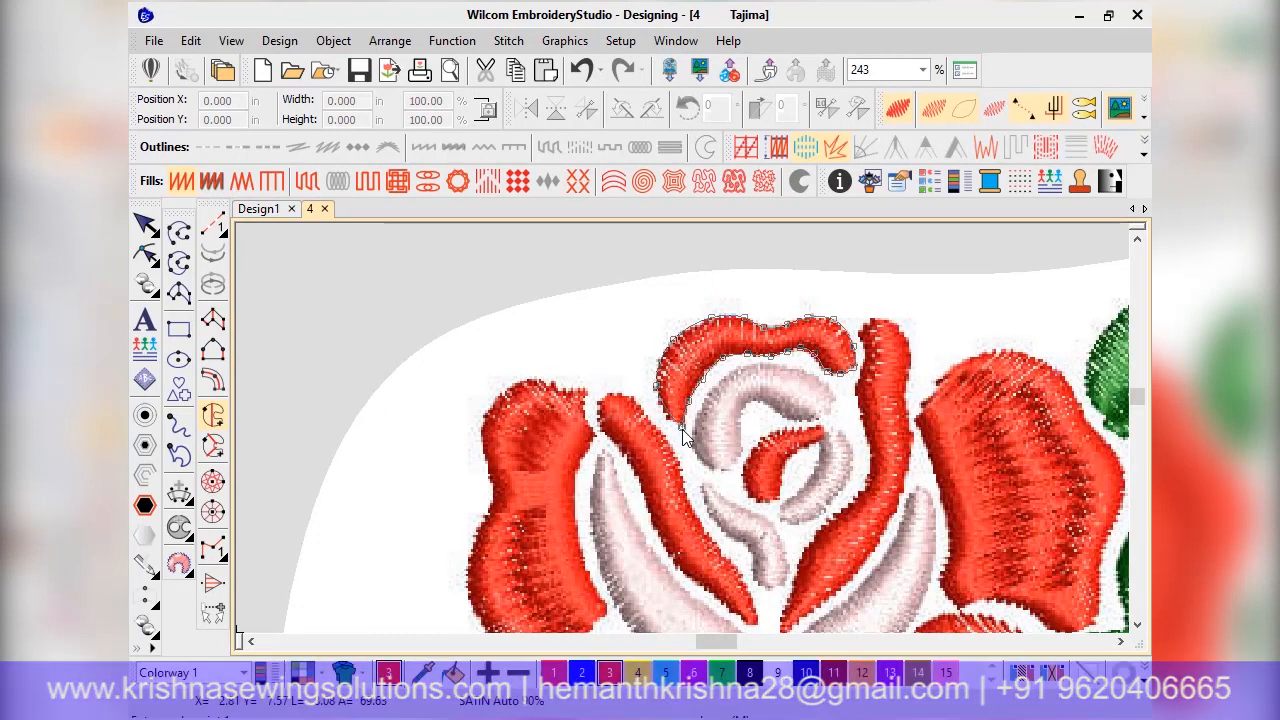
# Open the topmost petal for reshaping and tilt its stitch angle line by moving one end out to the petal's upper left
pyautogui.scroll(2, 763, 383)
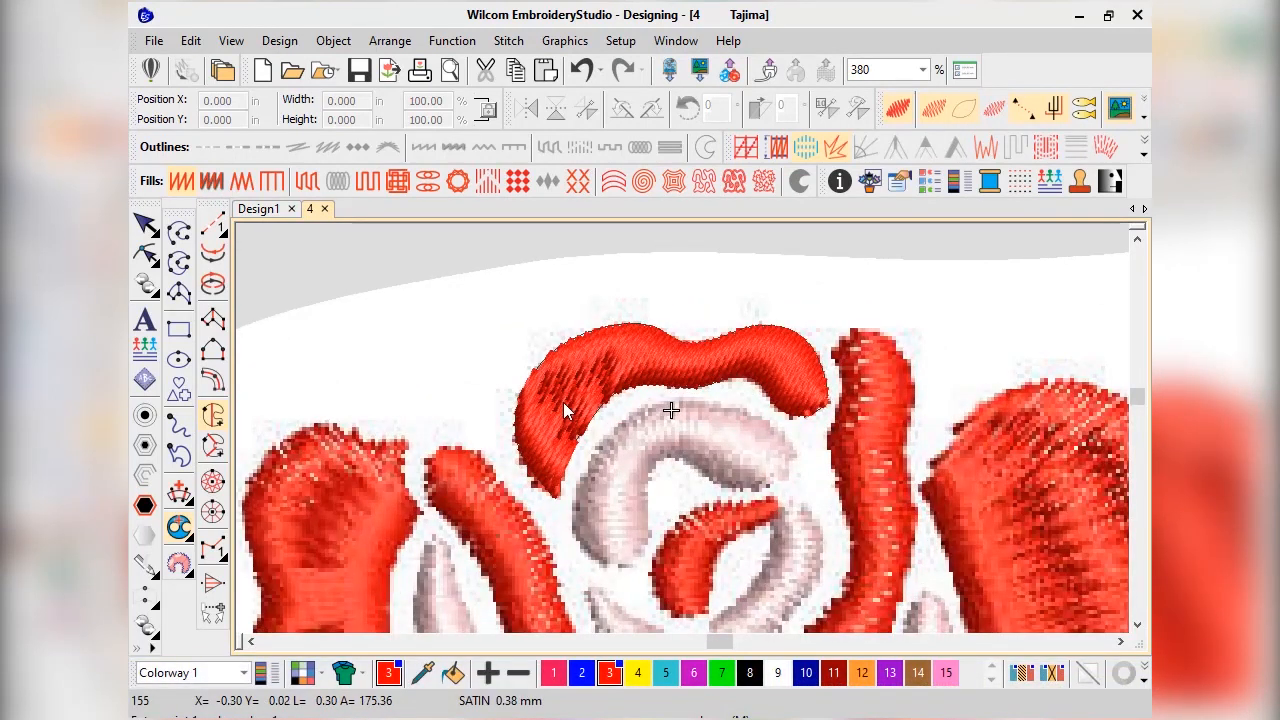
pyautogui.click(145, 225)
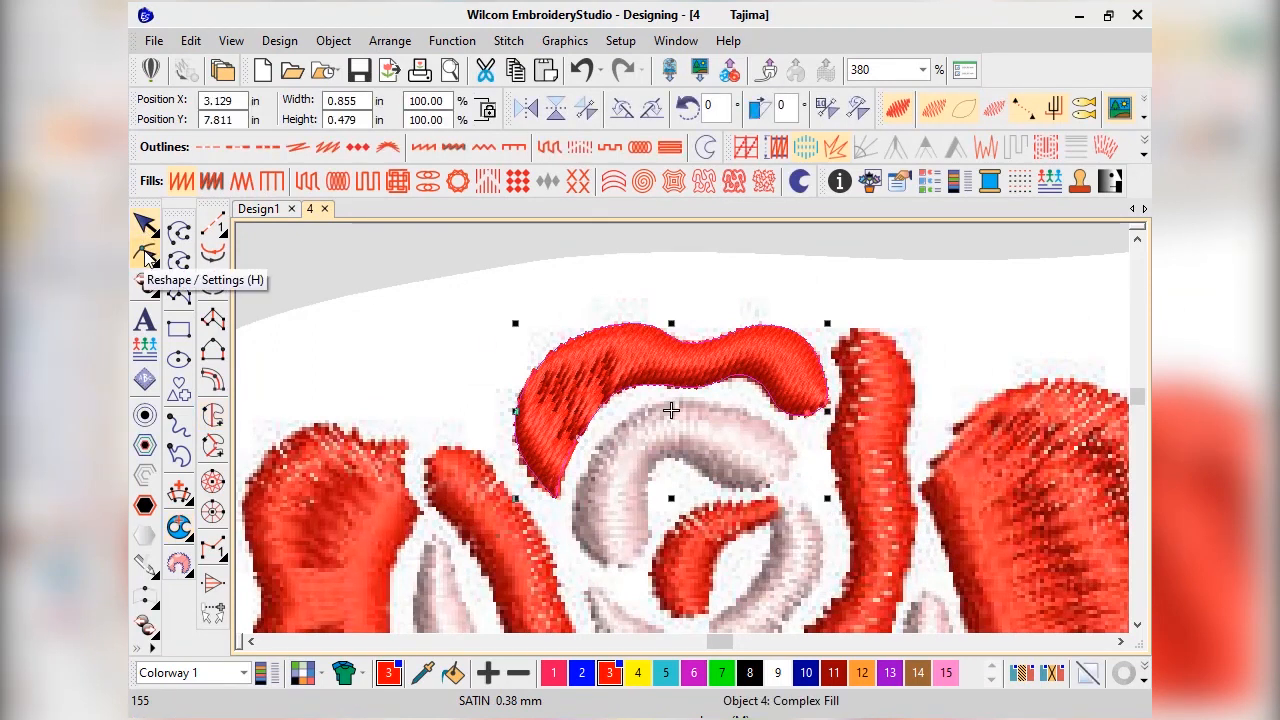
pyautogui.click(145, 257)
pyautogui.scroll(-1, 686, 316)
pyautogui.moveTo(686, 316); pyautogui.dragTo(347, 393)
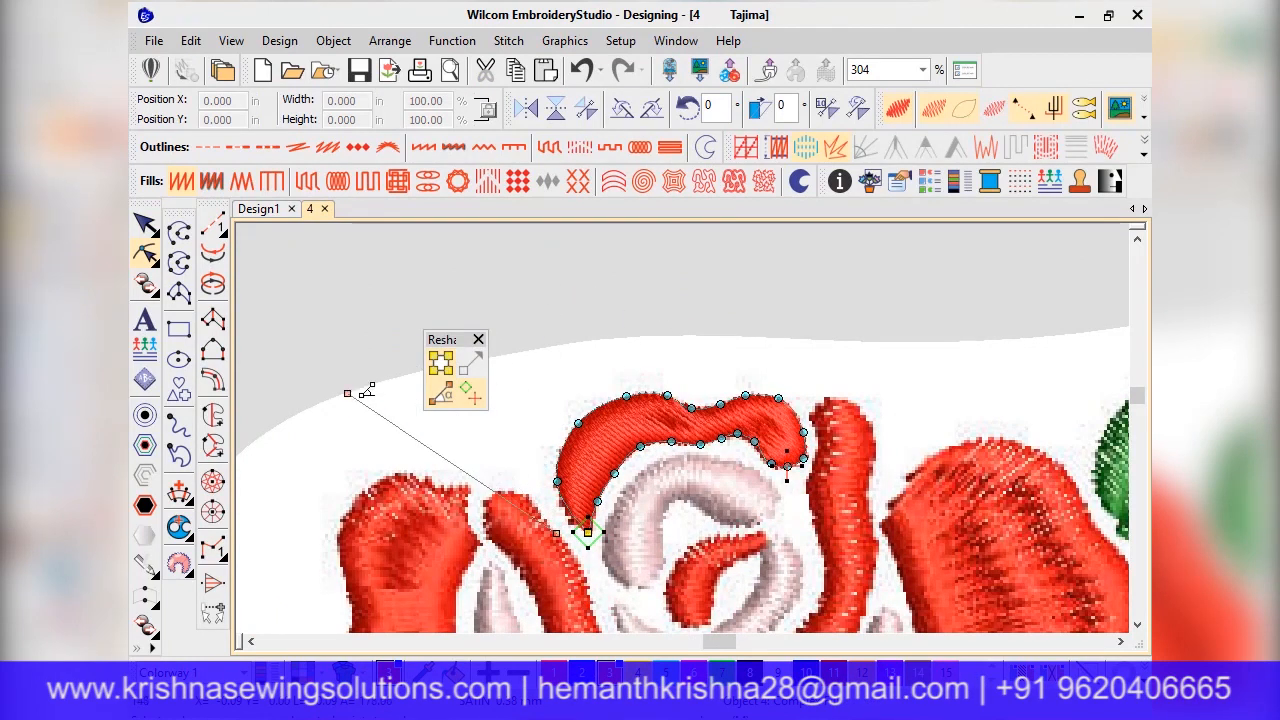
pyautogui.click(478, 339)
# Add an outline node beside the topmost petal's pointed lower-left tip and move the tip node slightly right and down
pyautogui.scroll(2, 591, 500)
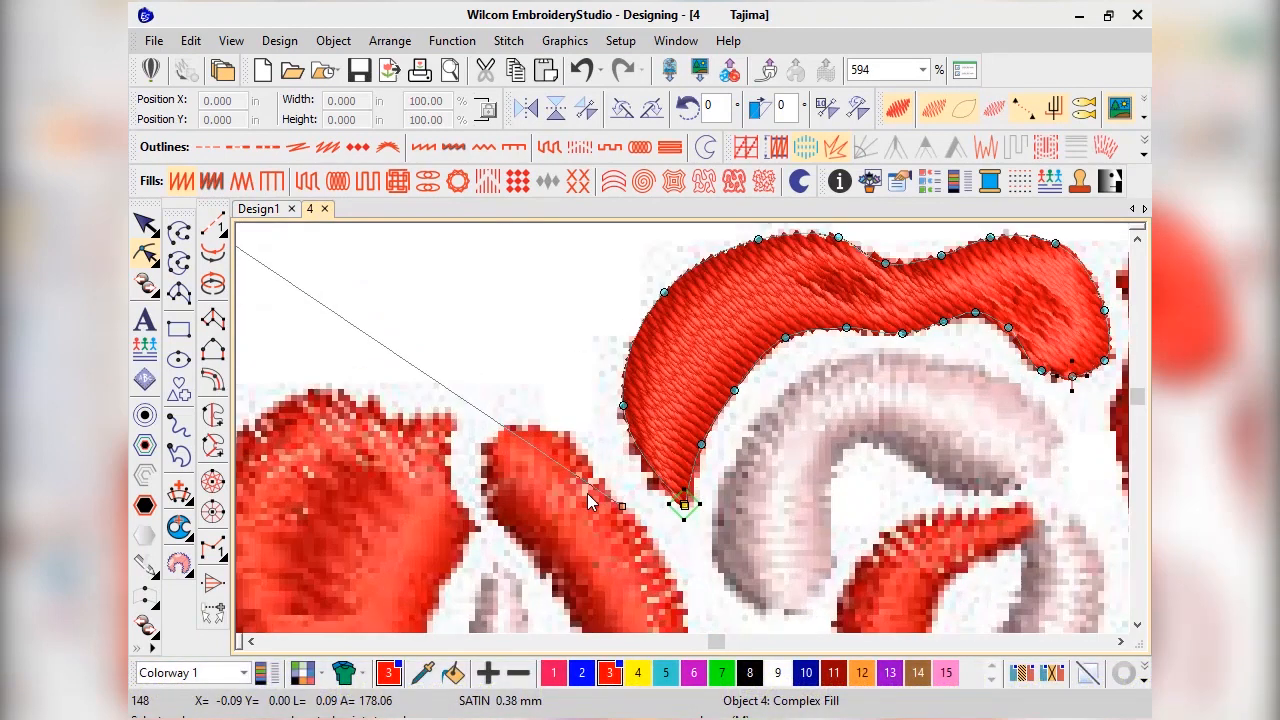
pyautogui.click(647, 479)
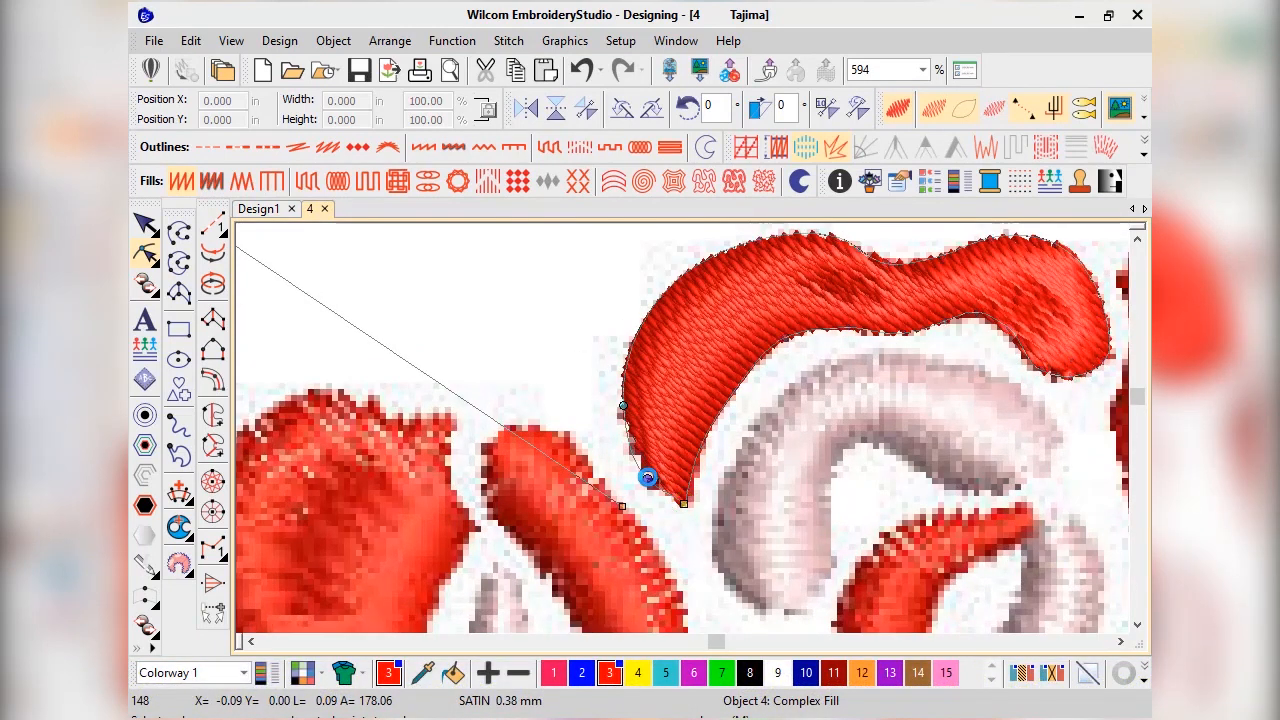
pyautogui.scroll(3, 709, 540)
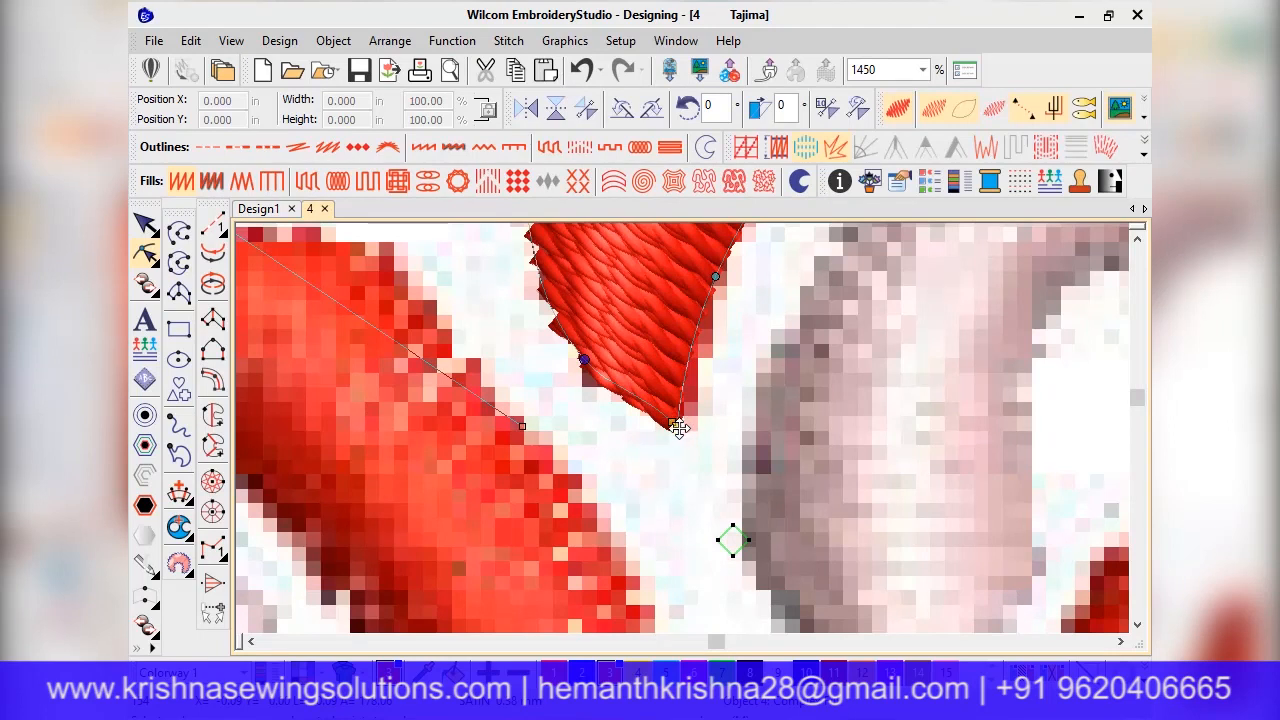
pyautogui.moveTo(678, 427); pyautogui.dragTo(672, 422)
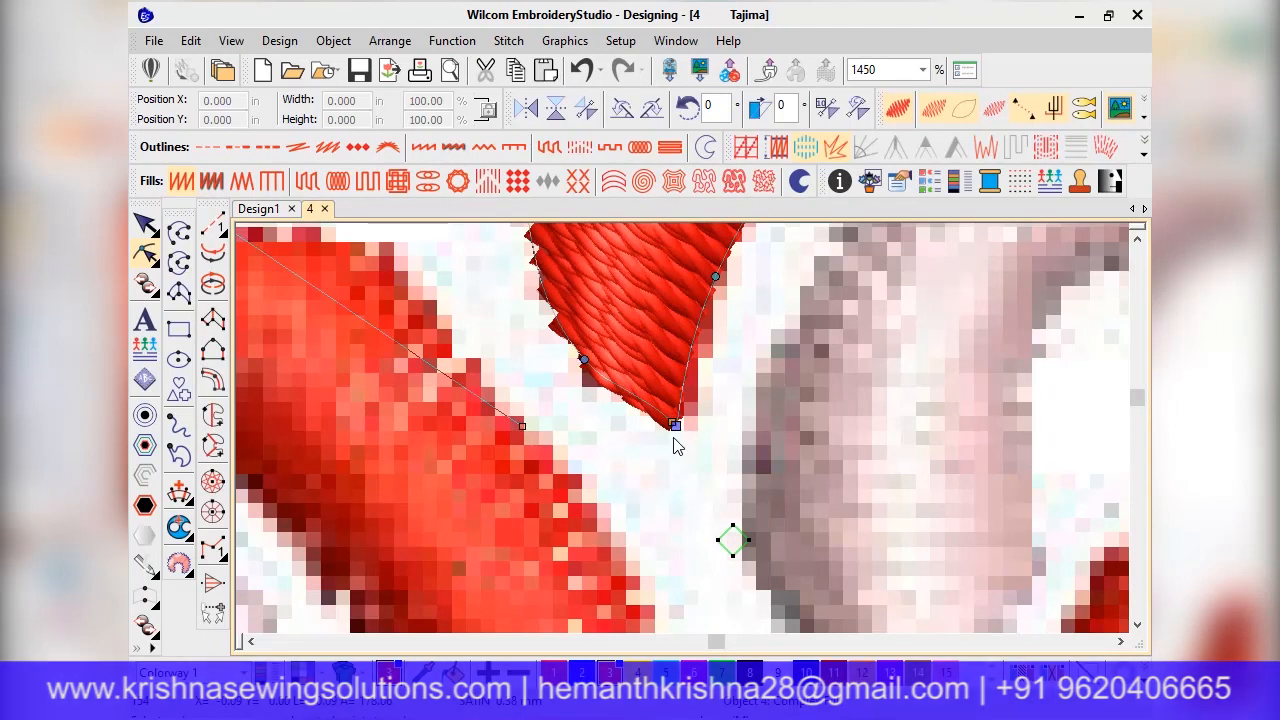
pyautogui.moveTo(672, 422); pyautogui.dragTo(699, 432)
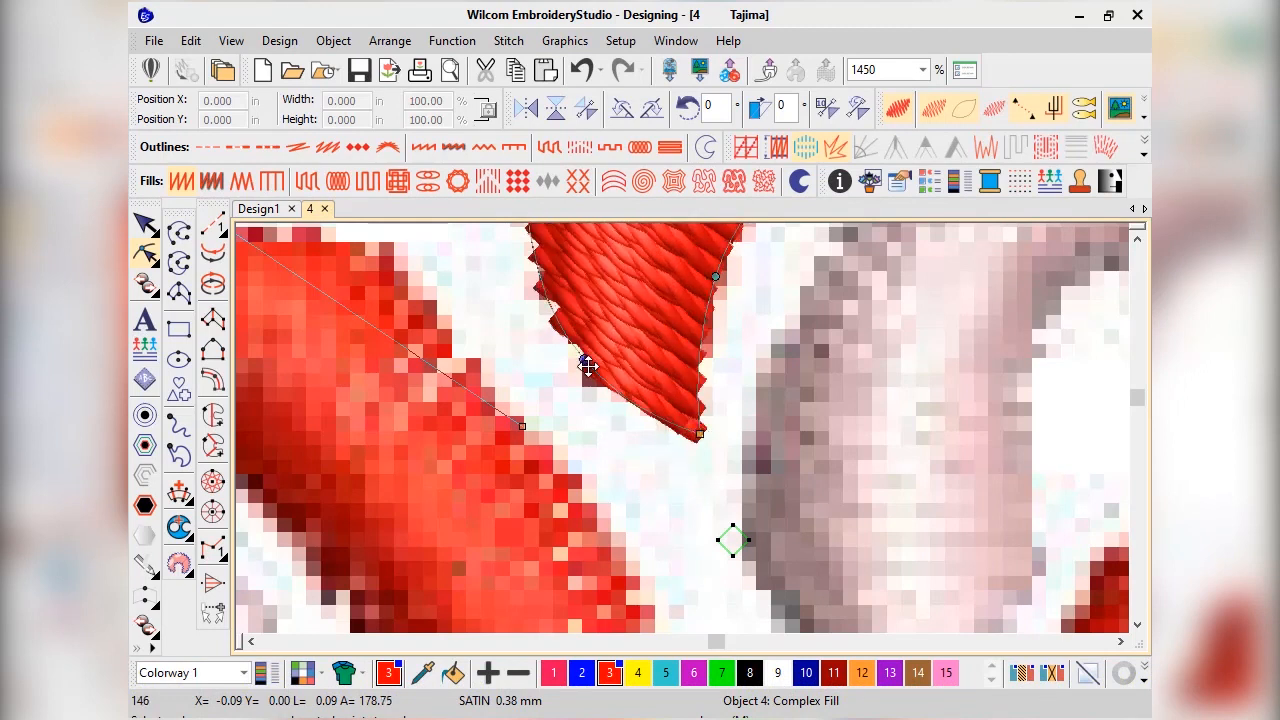
# Adjust the nodes on the topmost petal's inner edge with its stitches hidden, end the reshaping, and show the stitches again
pyautogui.scroll(-2, 757, 391)
pyautogui.scroll(1, 757, 391)
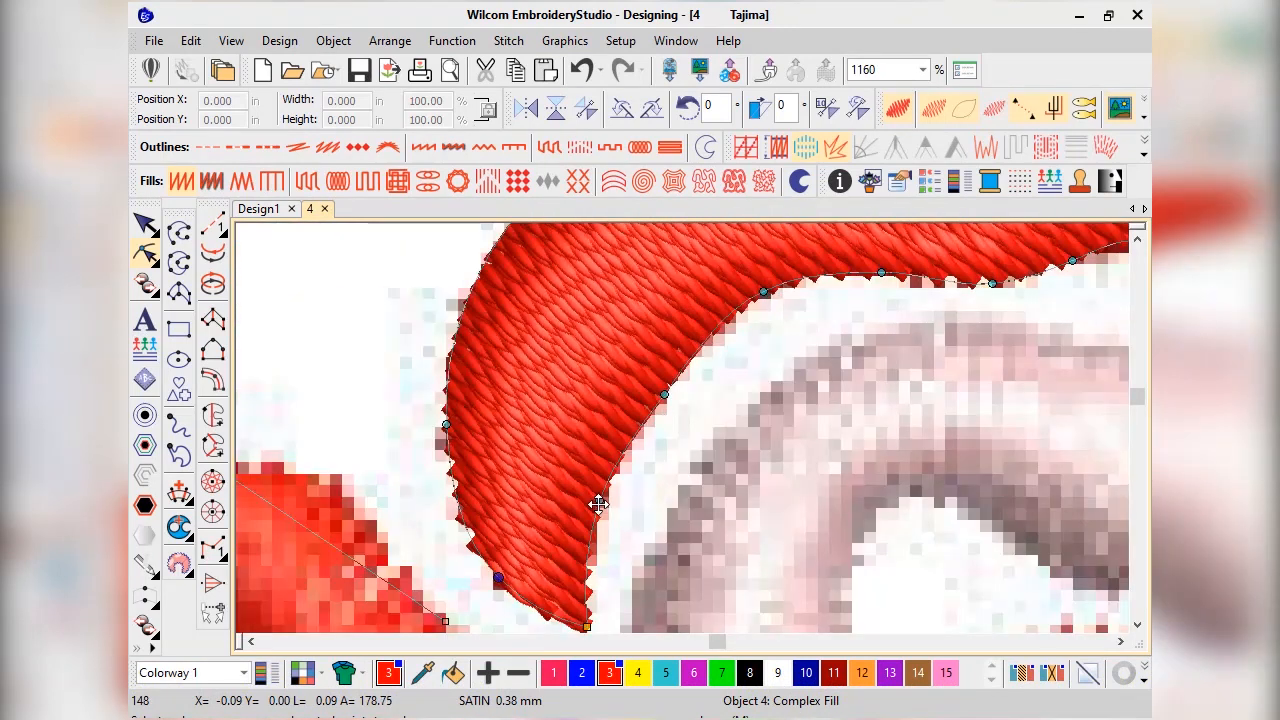
pyautogui.click(928, 109)
pyautogui.click(665, 393)
pyautogui.moveTo(764, 291); pyautogui.dragTo(767, 298)
pyautogui.scroll(-5, 670, 336)
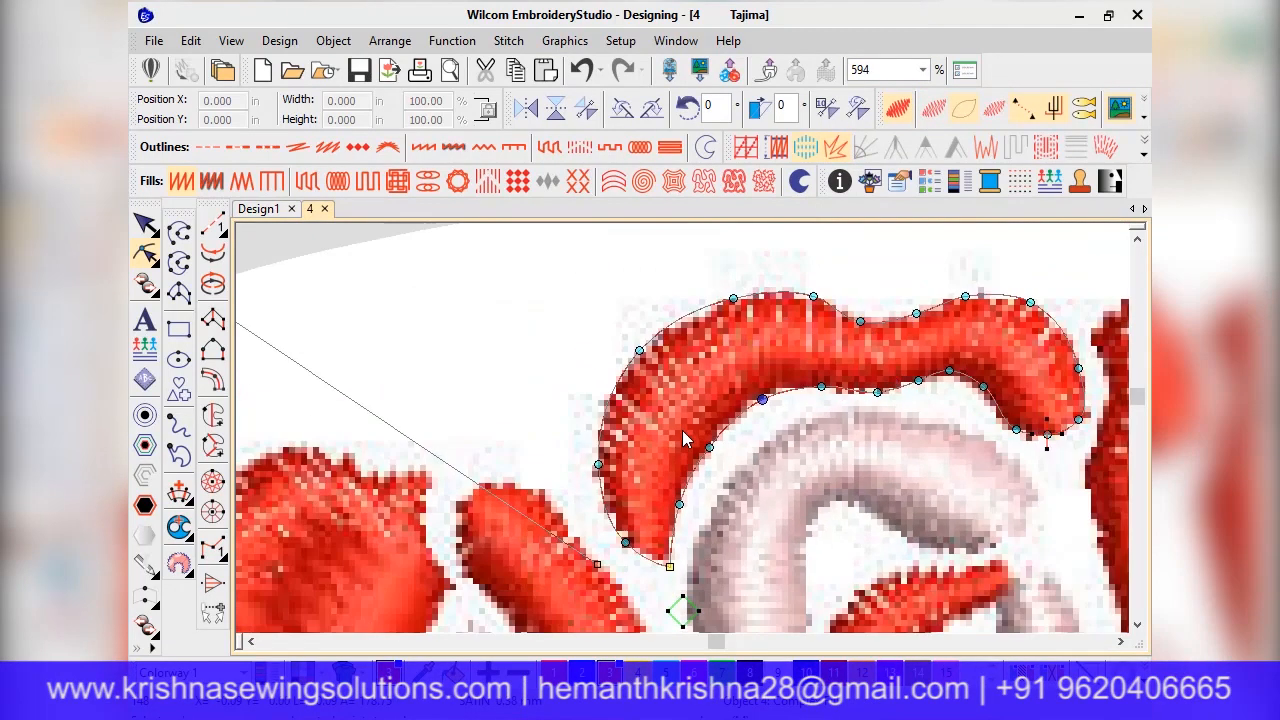
pyautogui.scroll(-3, 763, 375)
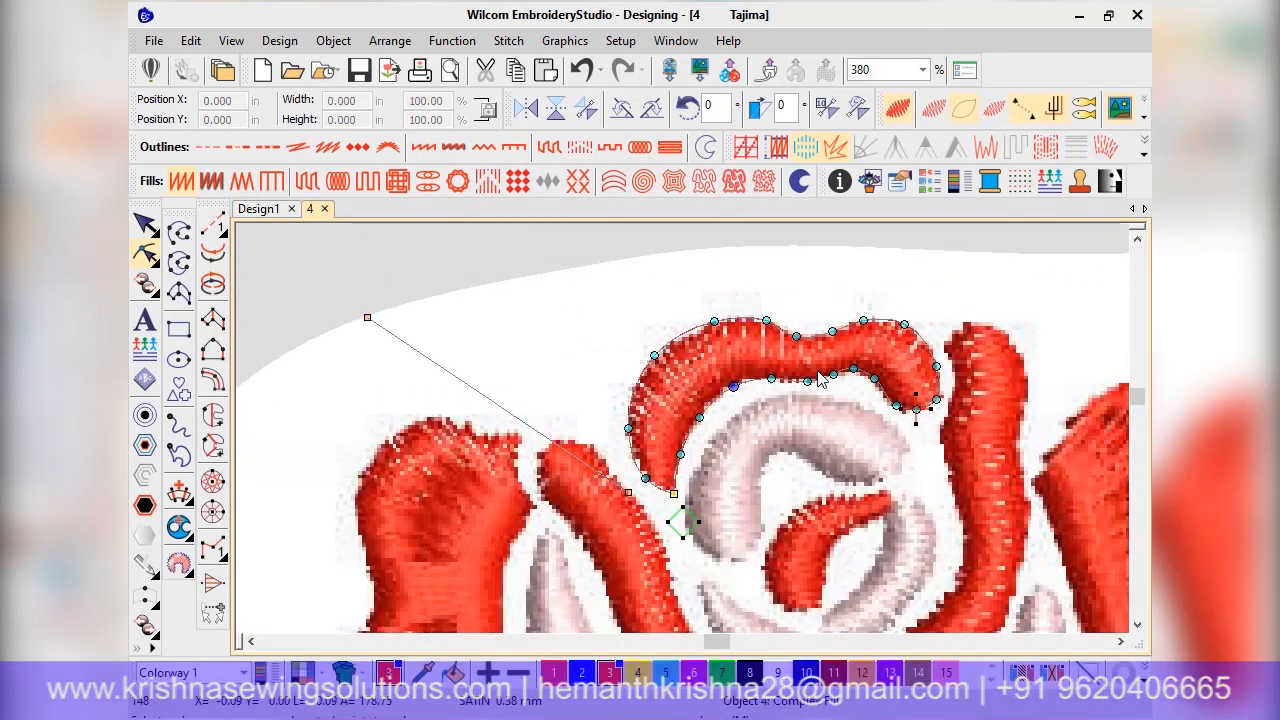
pyautogui.scroll(2, 690, 425)
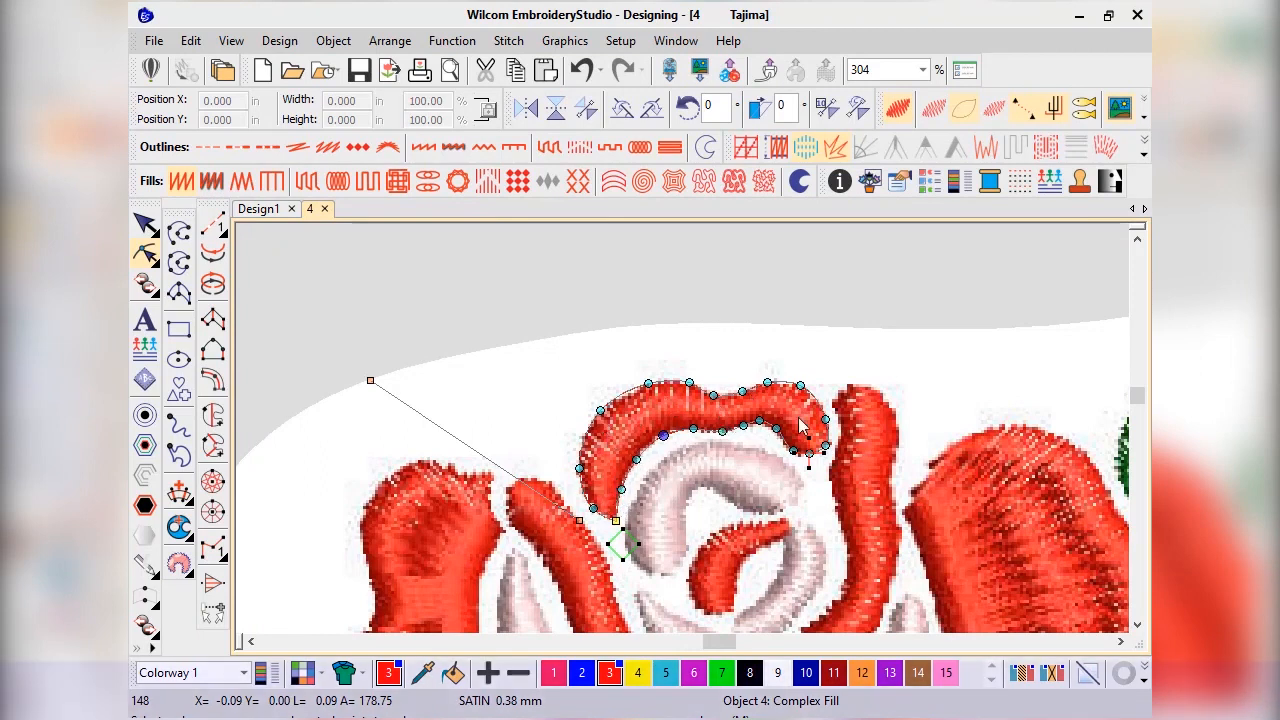
pyautogui.click(145, 222)
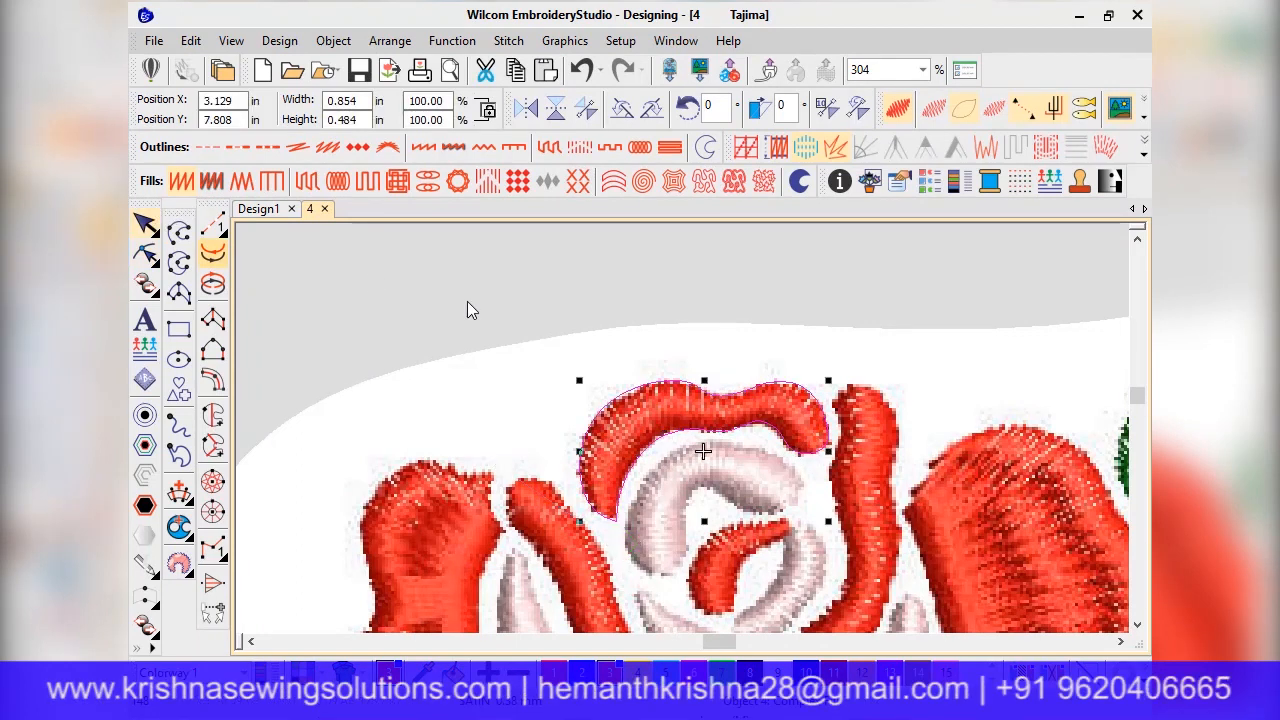
pyautogui.click(934, 108)
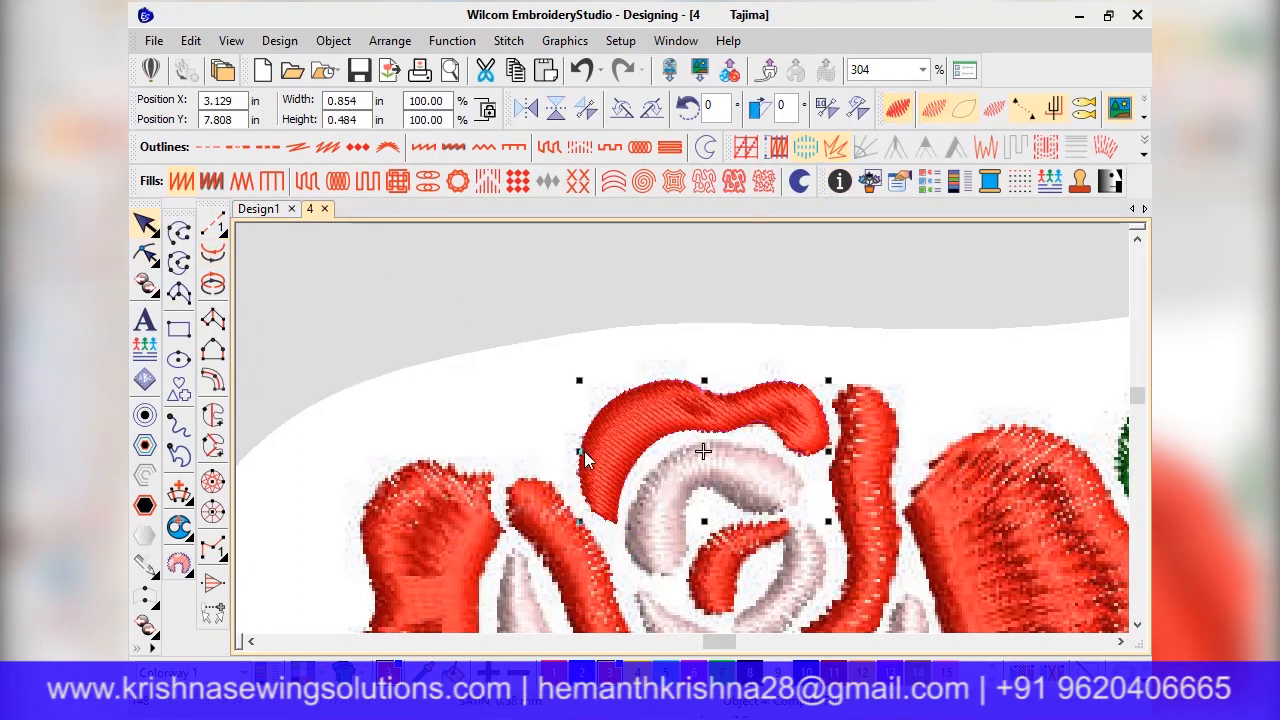
pyautogui.click(622, 376)
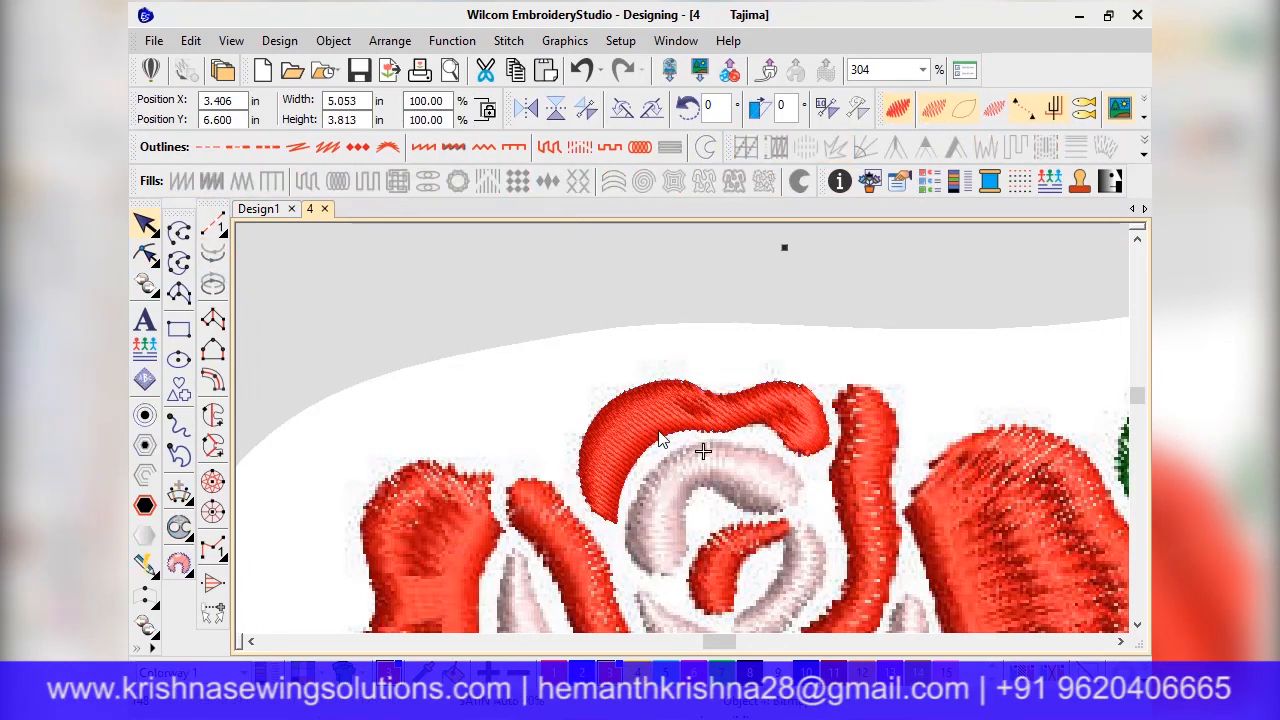
pyautogui.scroll(-3, 683, 434)
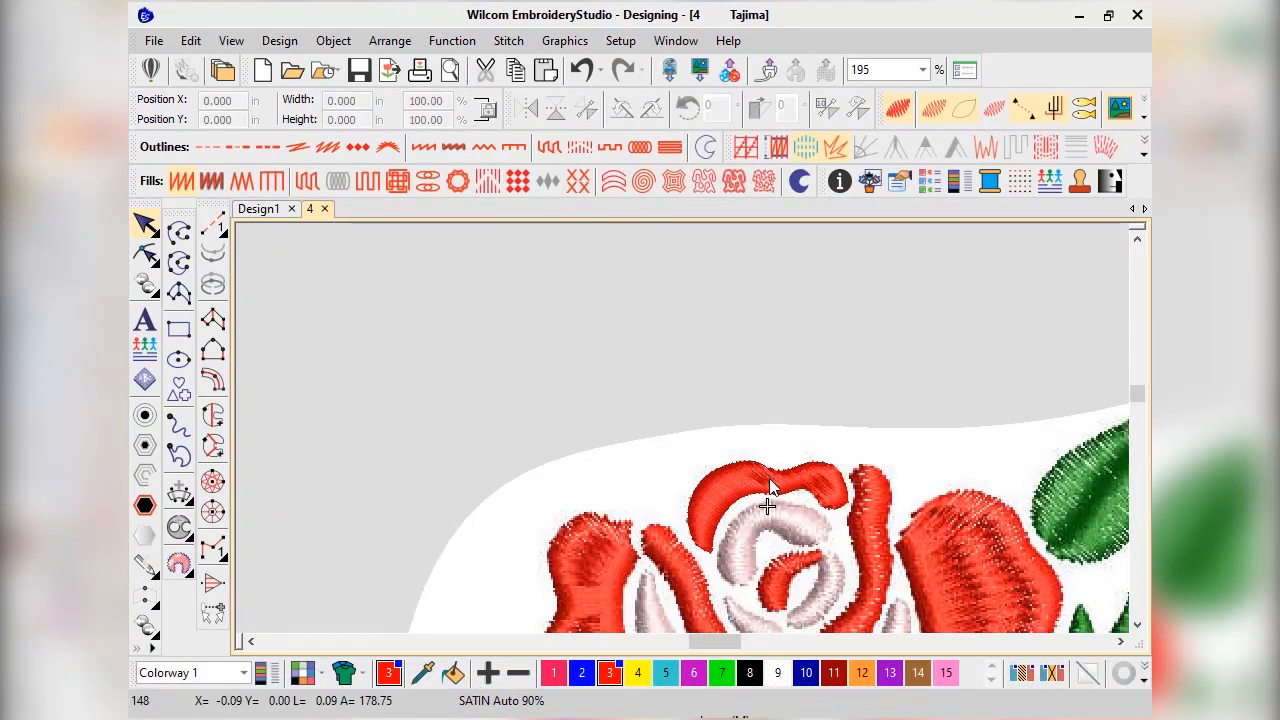
pyautogui.scroll(3, 770, 478)
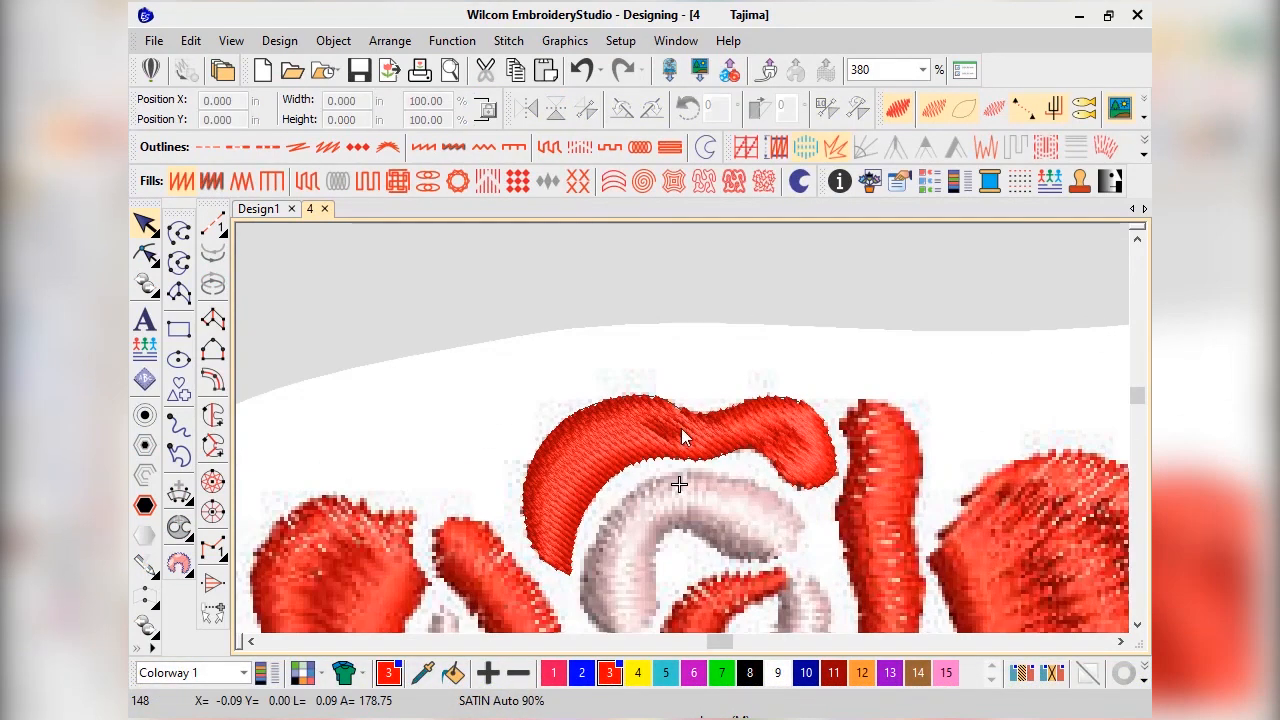
# Select the topmost petal and start adding stitch angles, placing three lines across its left arm from the pointed tip upward
pyautogui.click(617, 399)
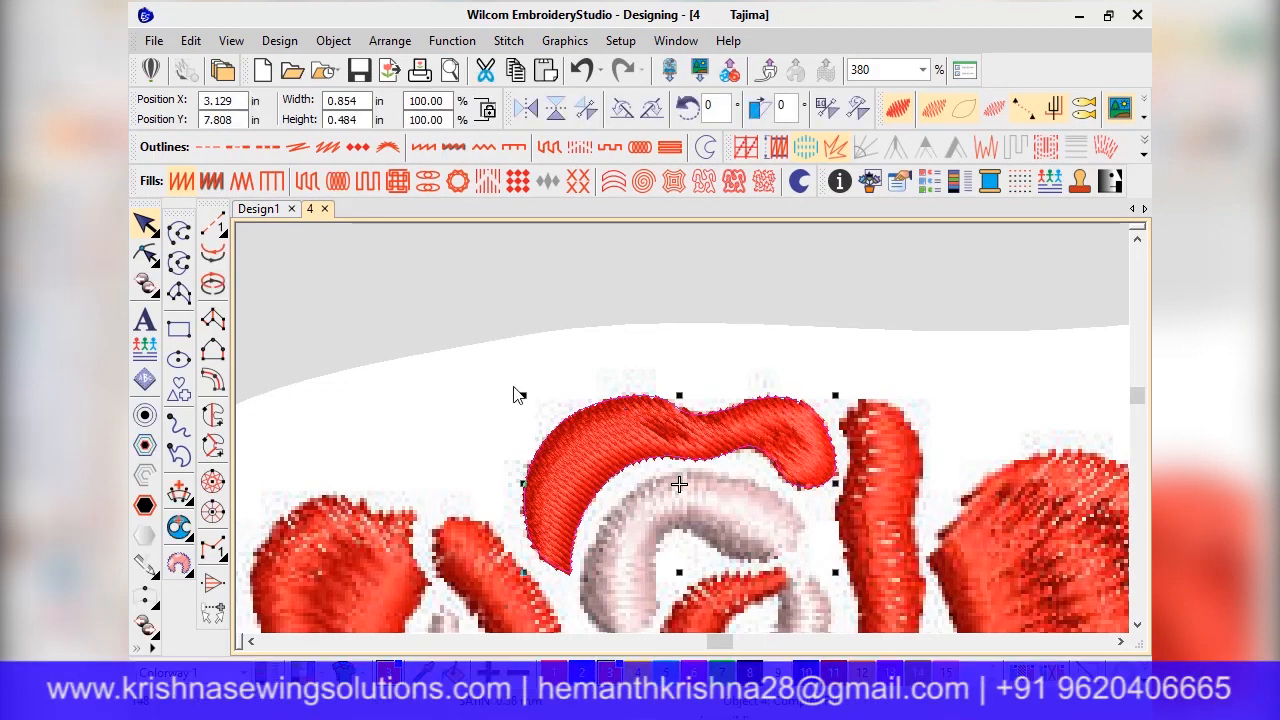
pyautogui.click(181, 497)
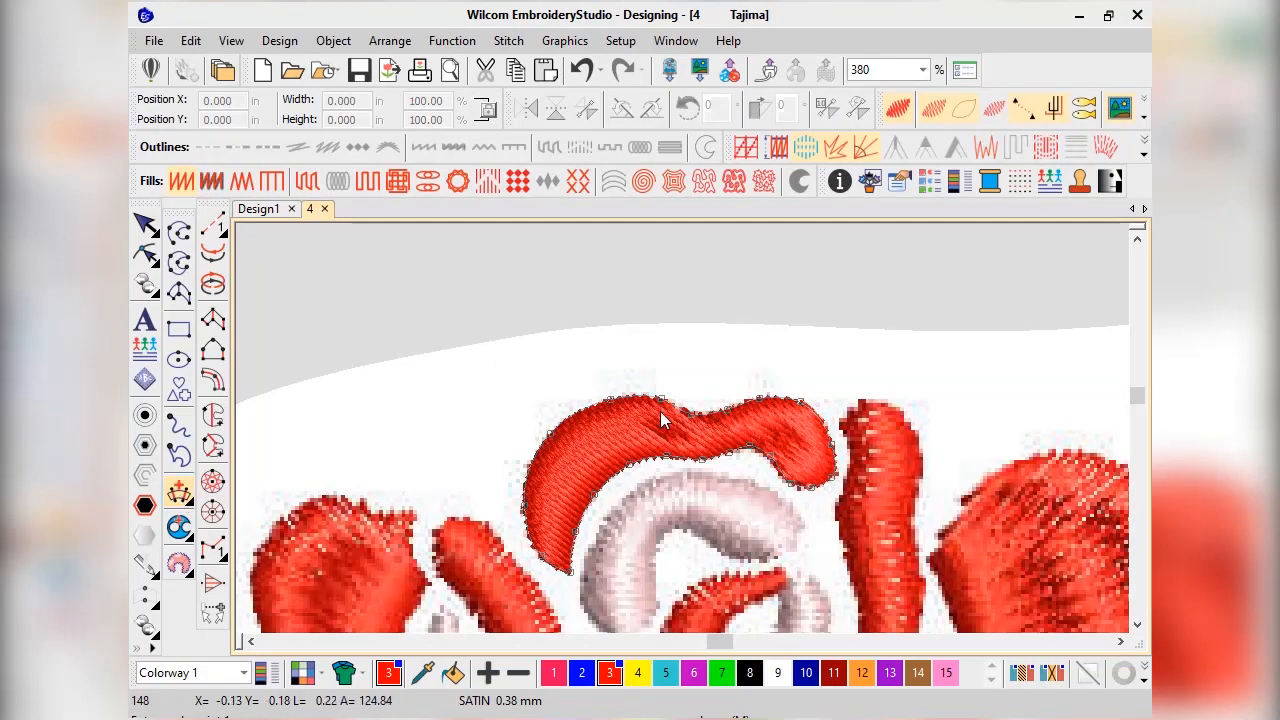
pyautogui.scroll(5, 761, 475)
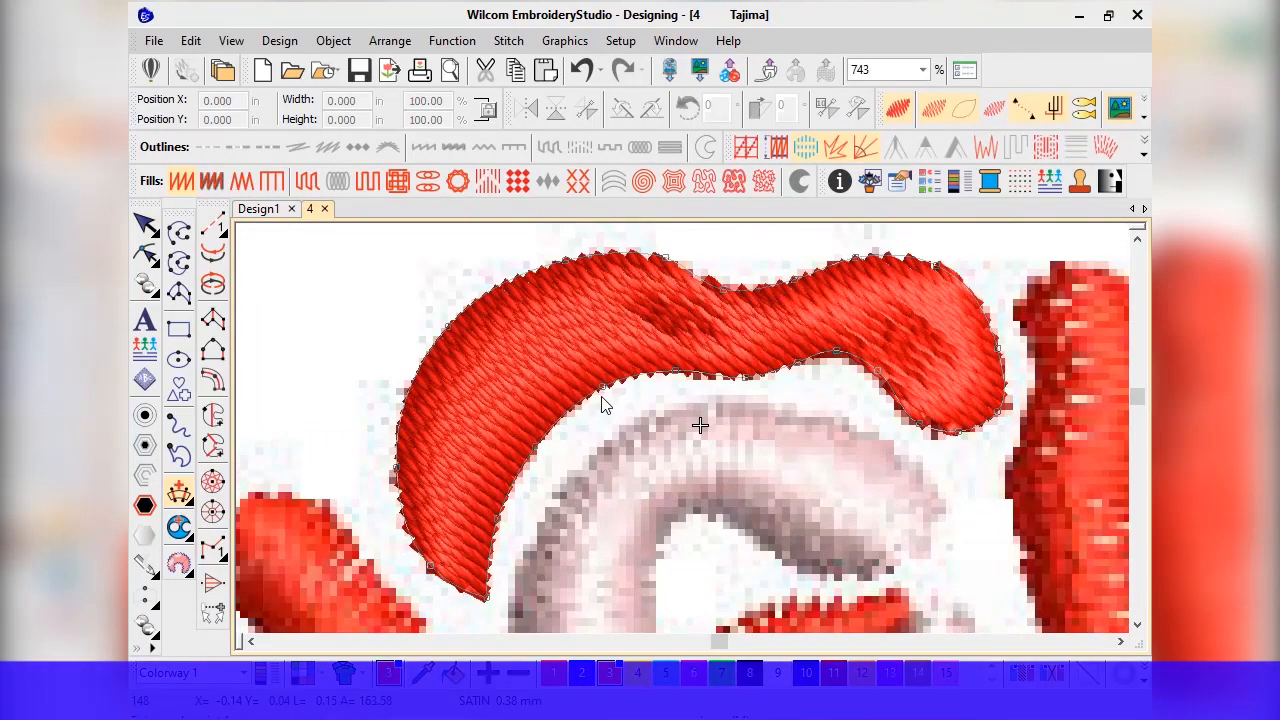
pyautogui.scroll(-3, 685, 437)
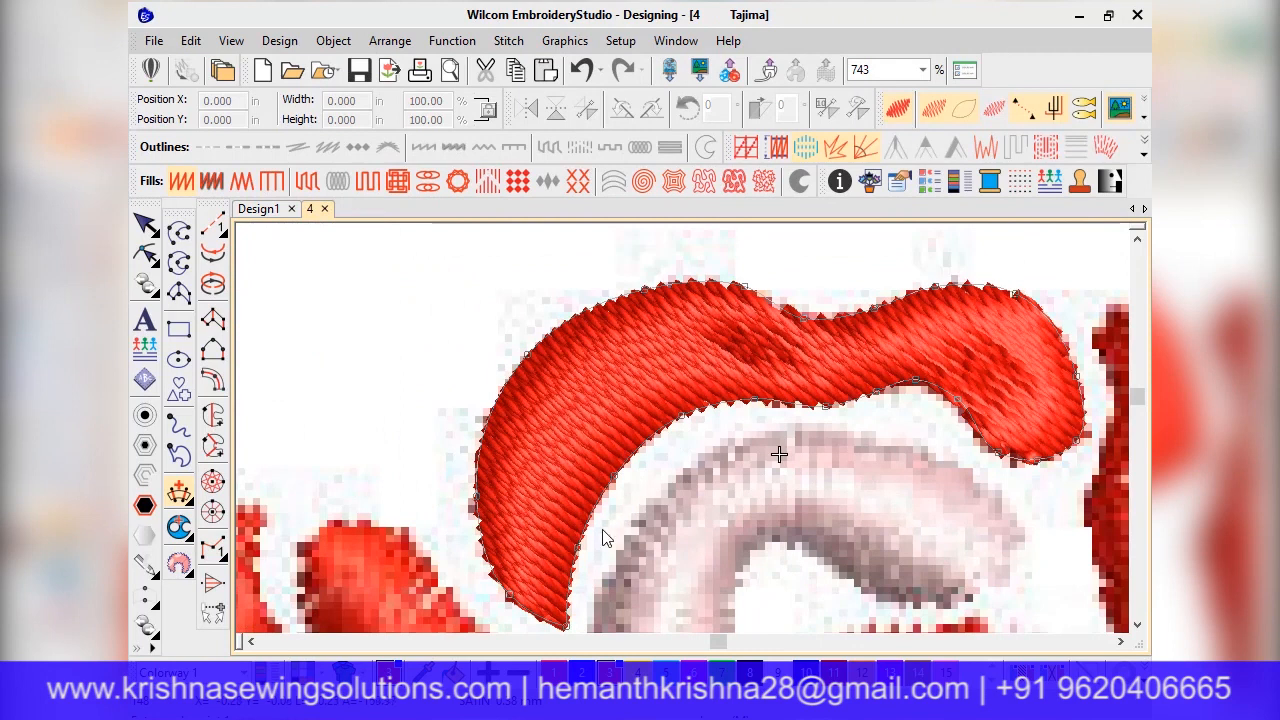
pyautogui.scroll(-2, 688, 428)
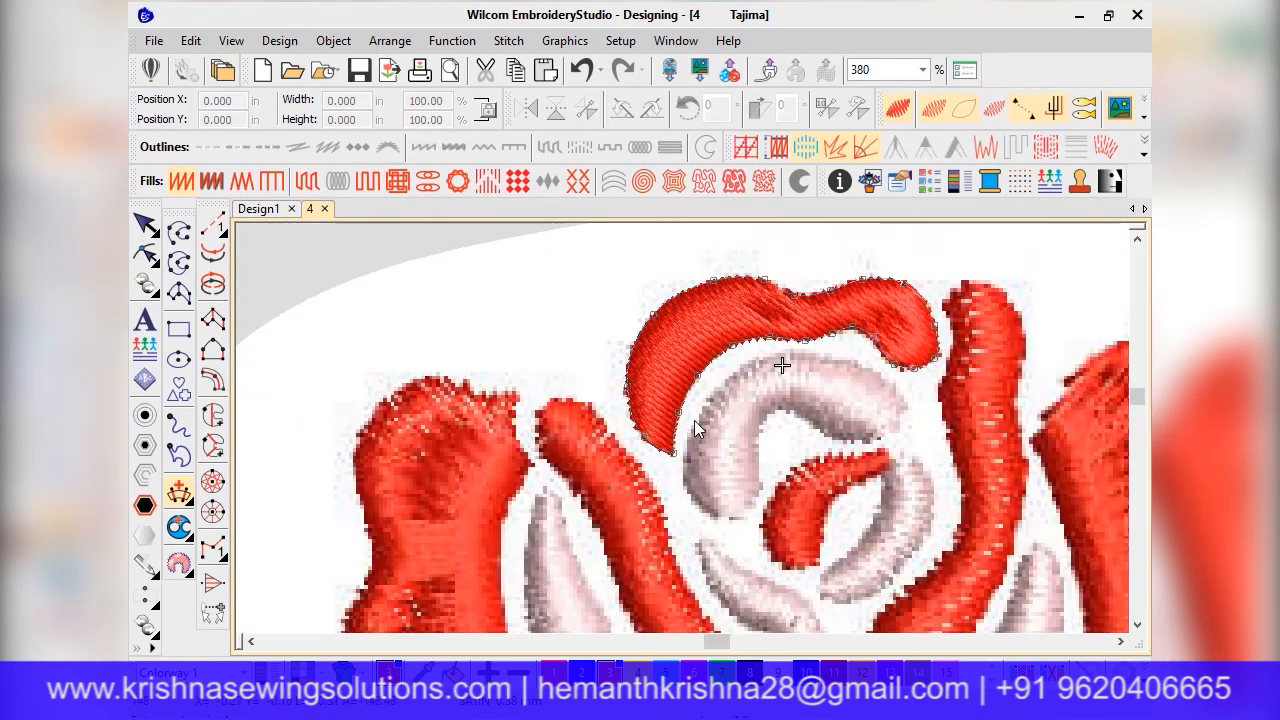
pyautogui.click(692, 425)
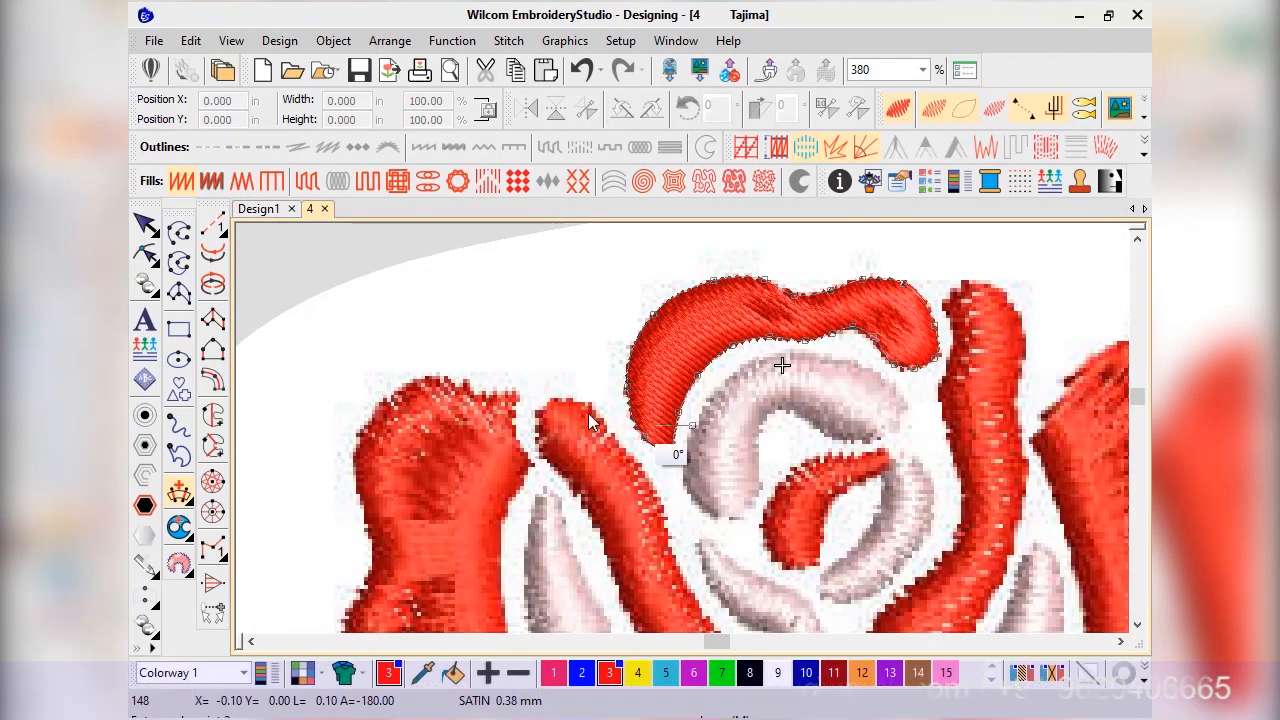
pyautogui.click(617, 416)
pyautogui.click(626, 327)
pyautogui.click(735, 360)
pyautogui.click(699, 360)
# Add three more stitch angle lines across the petal's middle dip and rounded right end, apply them, and deselect the petal
pyautogui.click(795, 447)
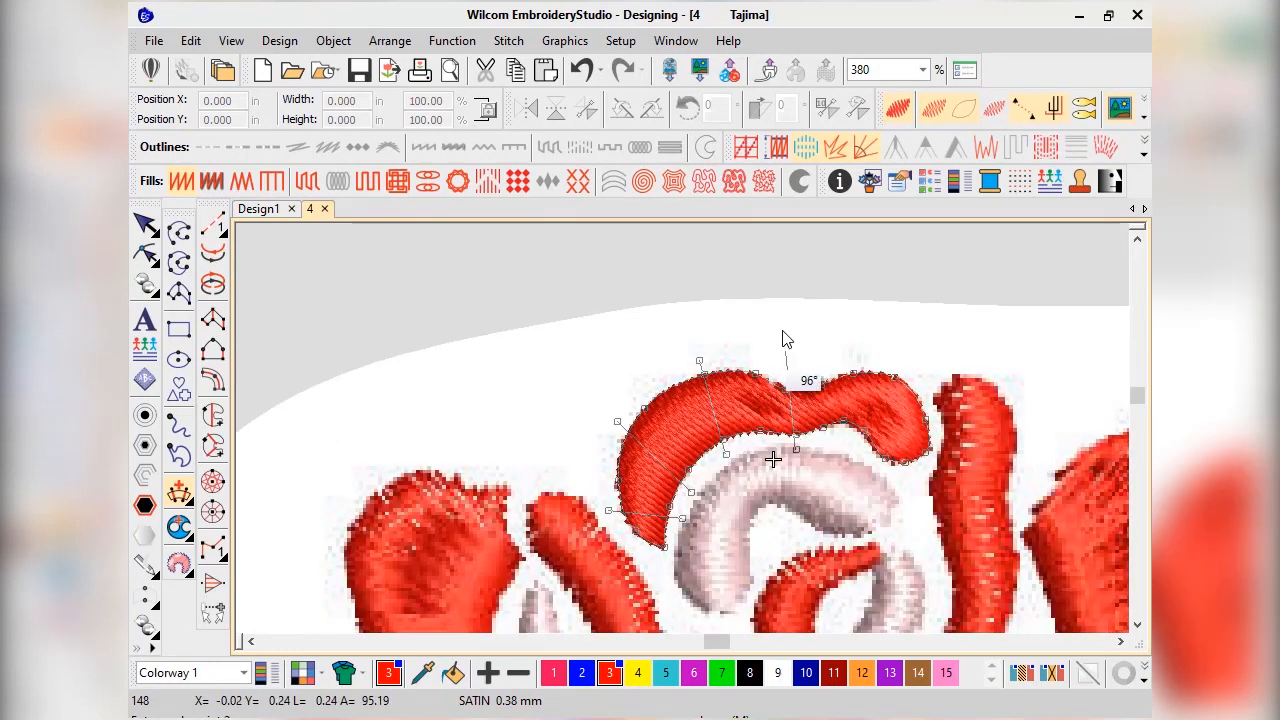
pyautogui.click(786, 333)
pyautogui.click(846, 444)
pyautogui.click(851, 359)
pyautogui.click(869, 463)
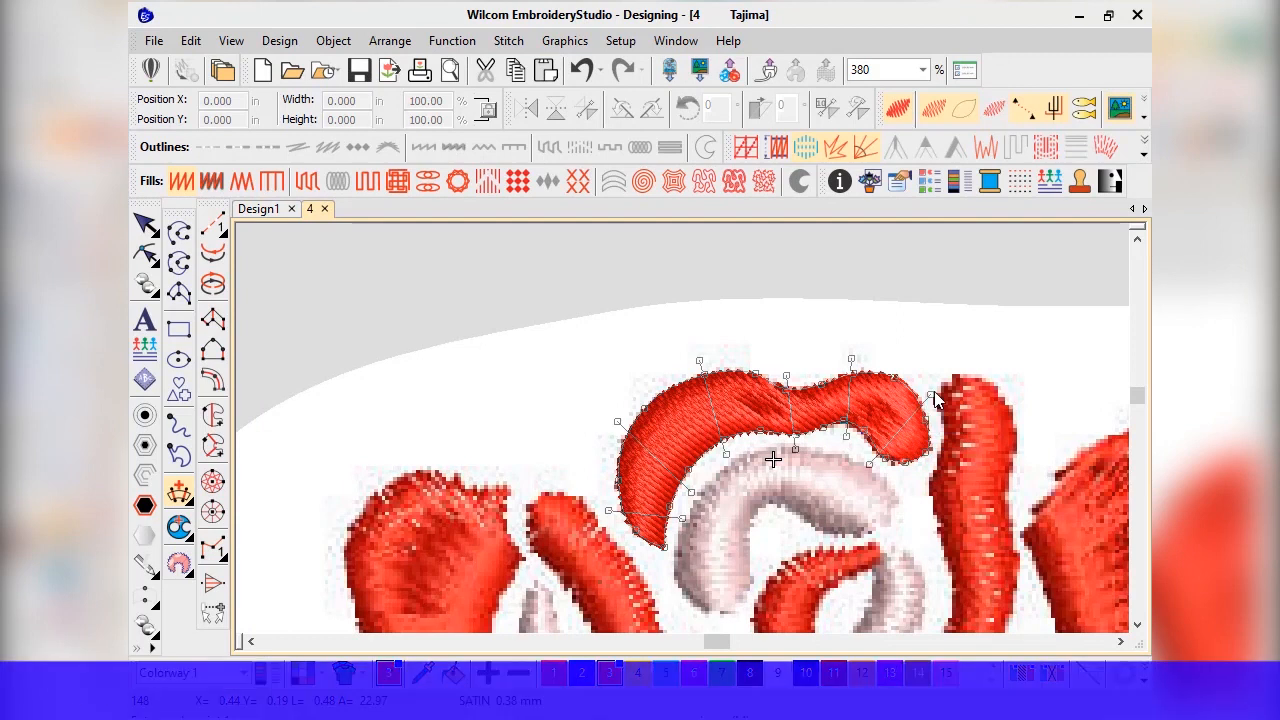
pyautogui.click(934, 391)
pyautogui.press('Return')
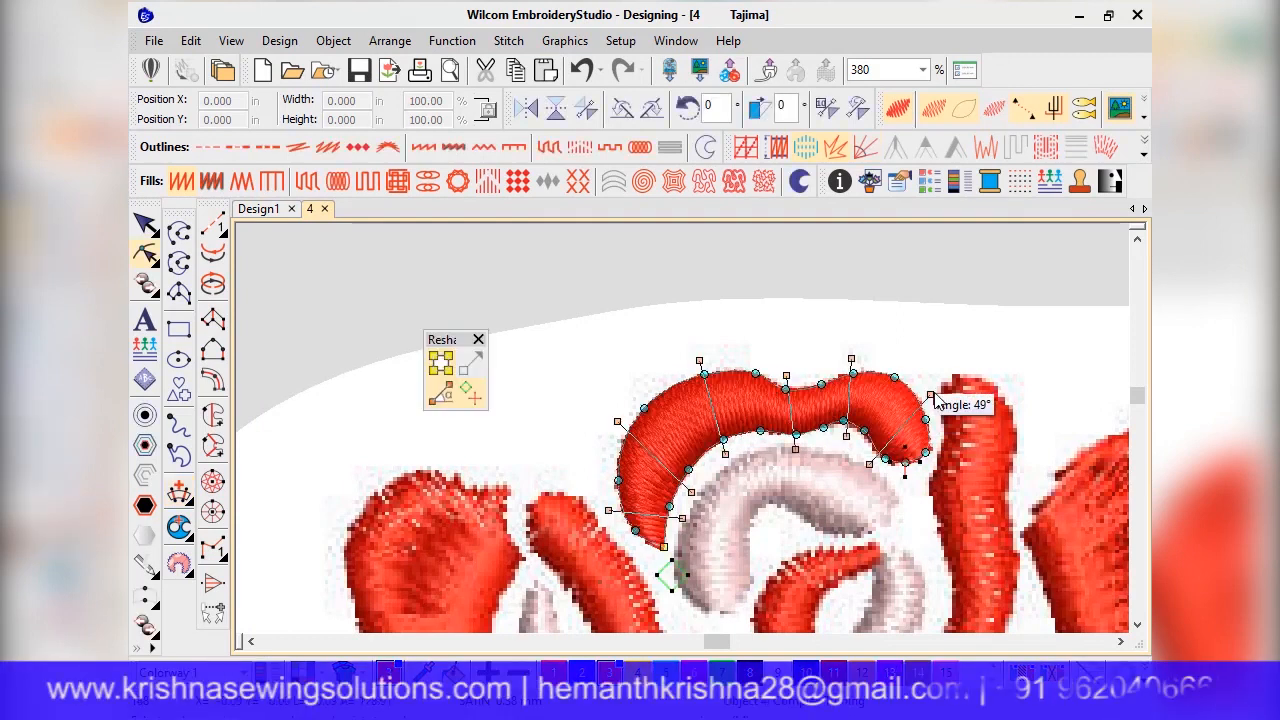
pyautogui.click(478, 339)
pyautogui.scroll(-3, 563, 312)
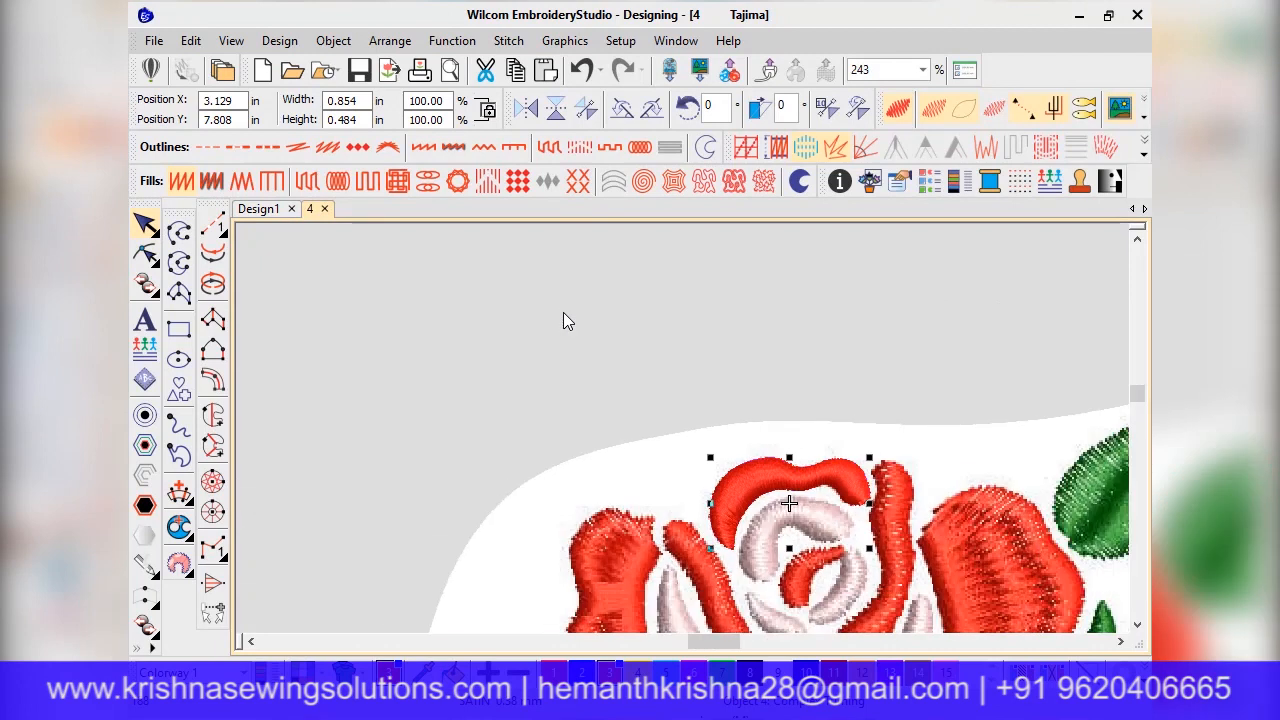
pyautogui.click(823, 327)
pyautogui.scroll(2, 839, 480)
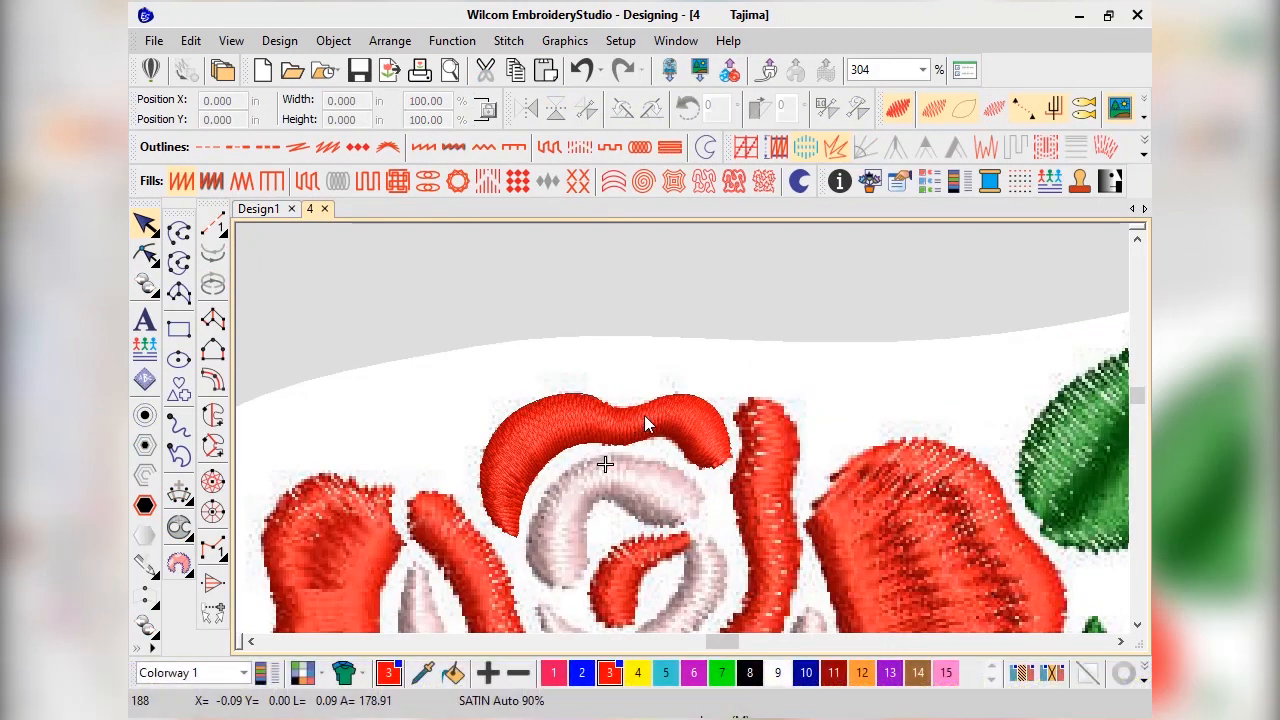
pyautogui.scroll(-3, 552, 464)
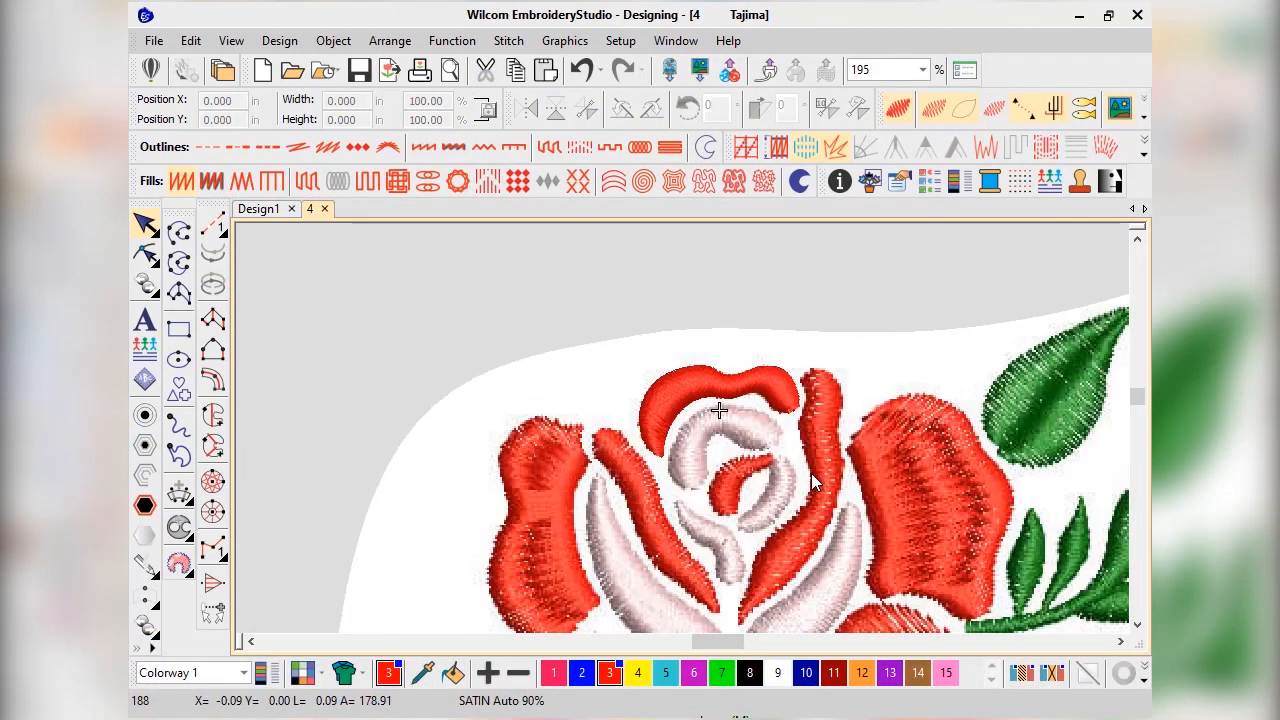
pyautogui.scroll(3, 646, 384)
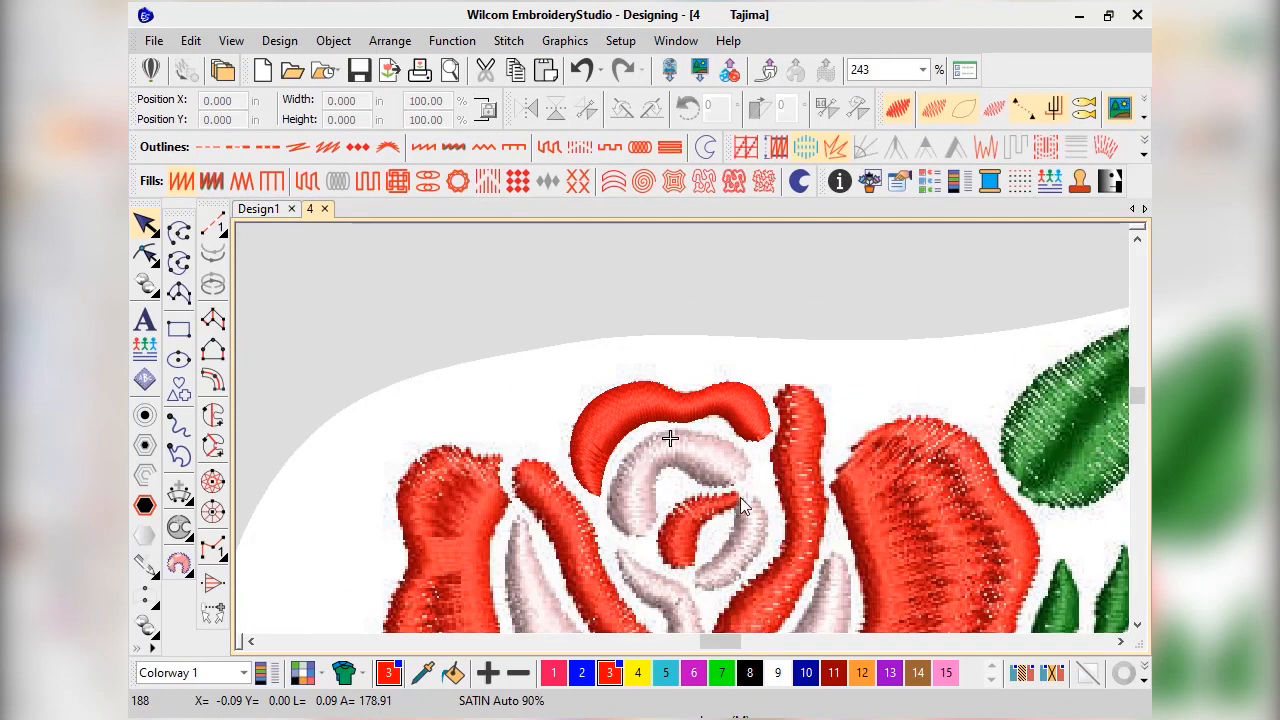
pyautogui.click(212, 318)
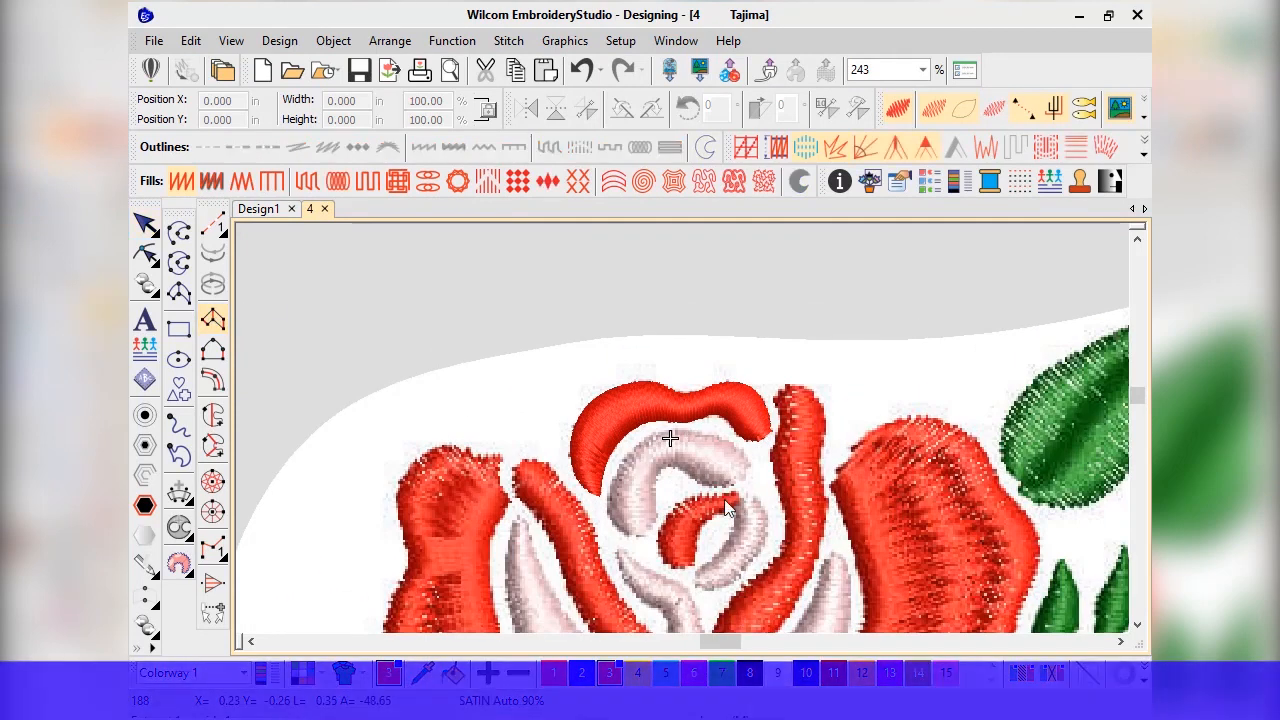
pyautogui.scroll(3, 727, 508)
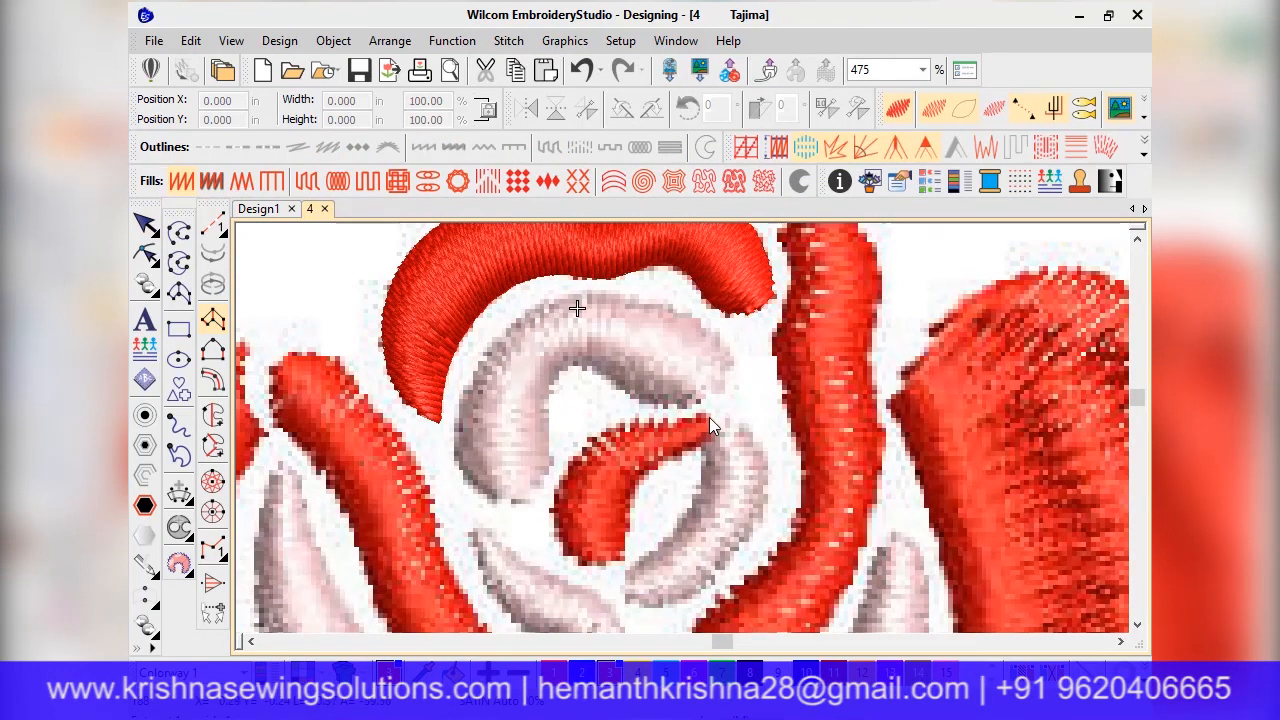
pyautogui.click(709, 417)
pyautogui.click(145, 224)
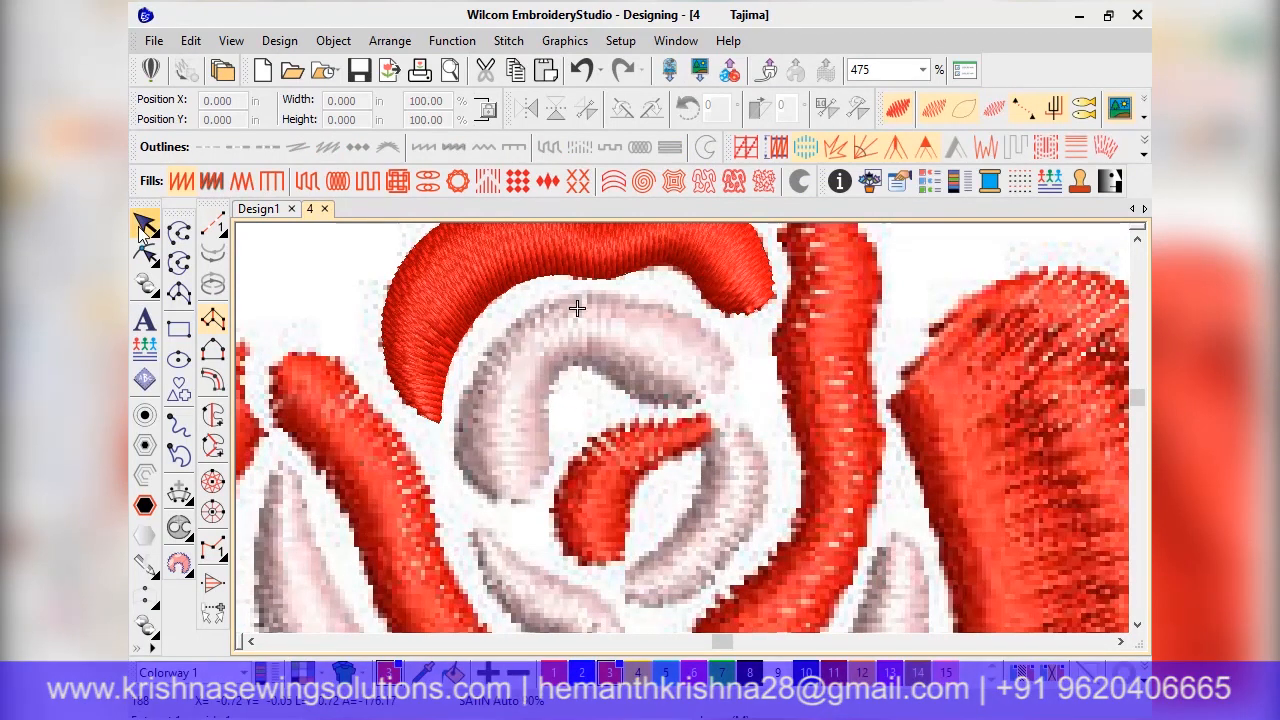
# Trace the small red curved petal at the rose's centre with Complex Fill, from its narrow tip around the outline, and generate the stitches
pyautogui.click(213, 415)
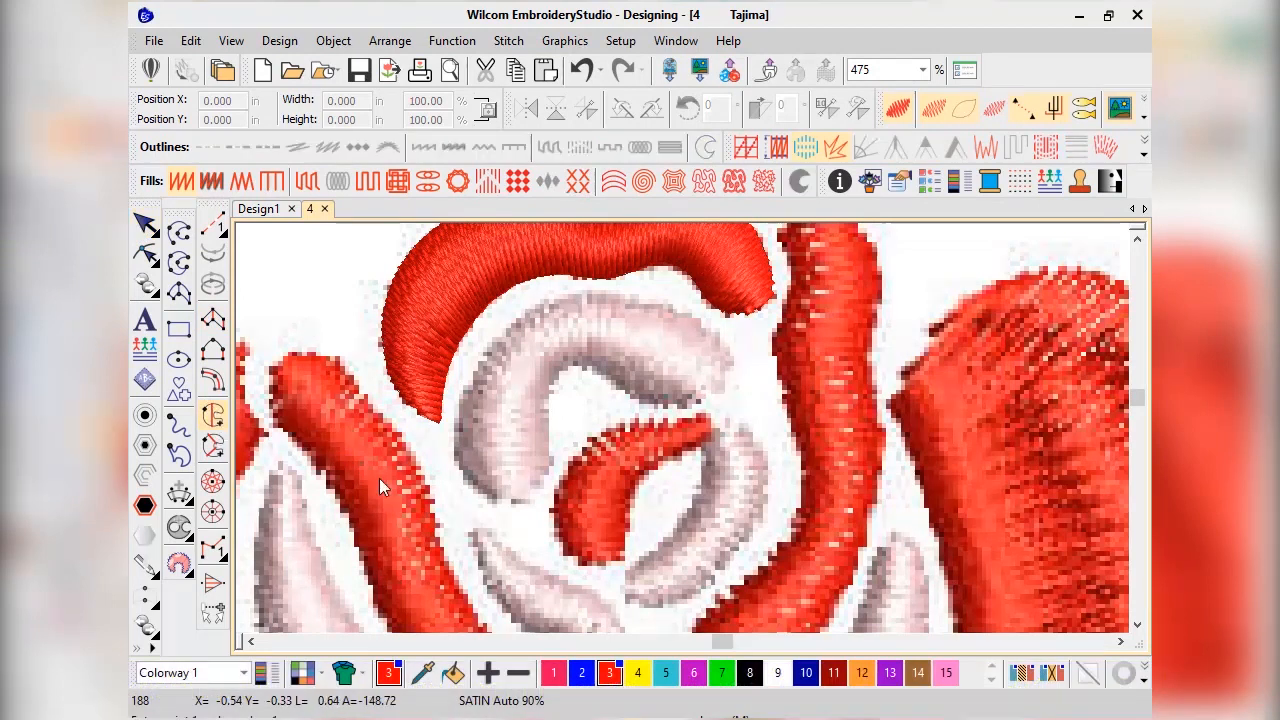
pyautogui.click(709, 427)
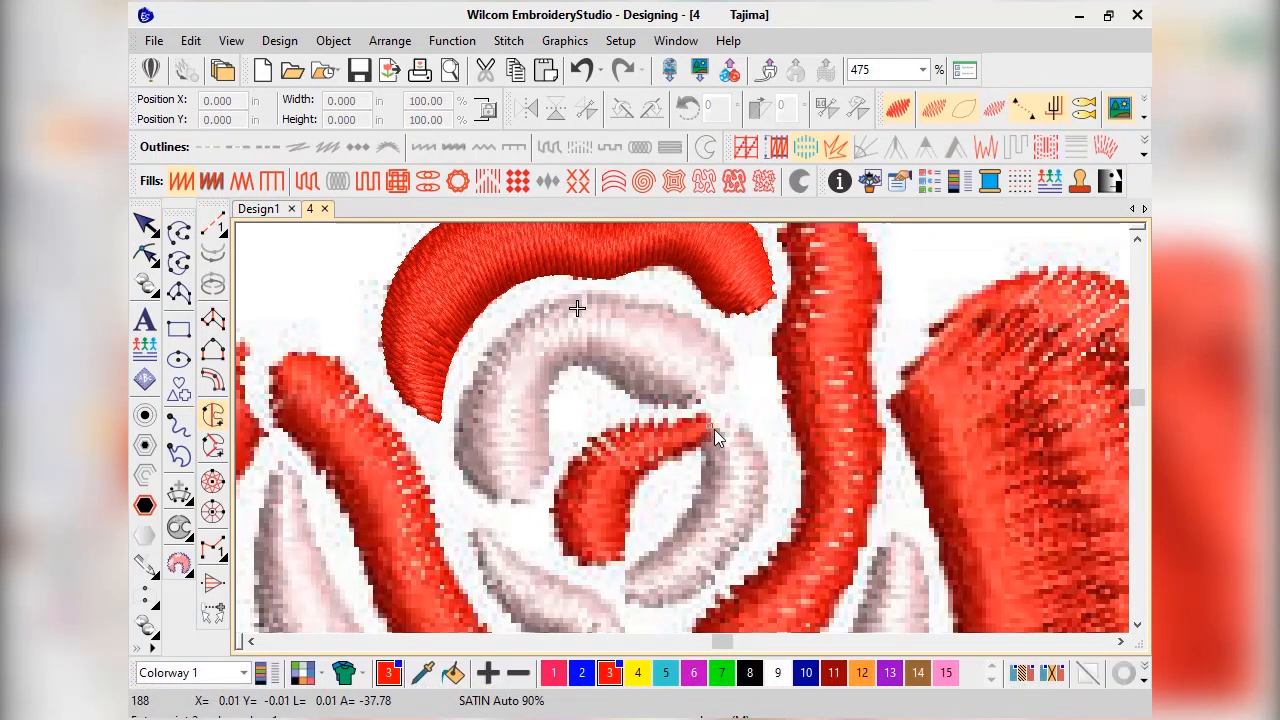
pyautogui.rightClick(668, 460)
pyautogui.rightClick(636, 491)
pyautogui.rightClick(628, 538)
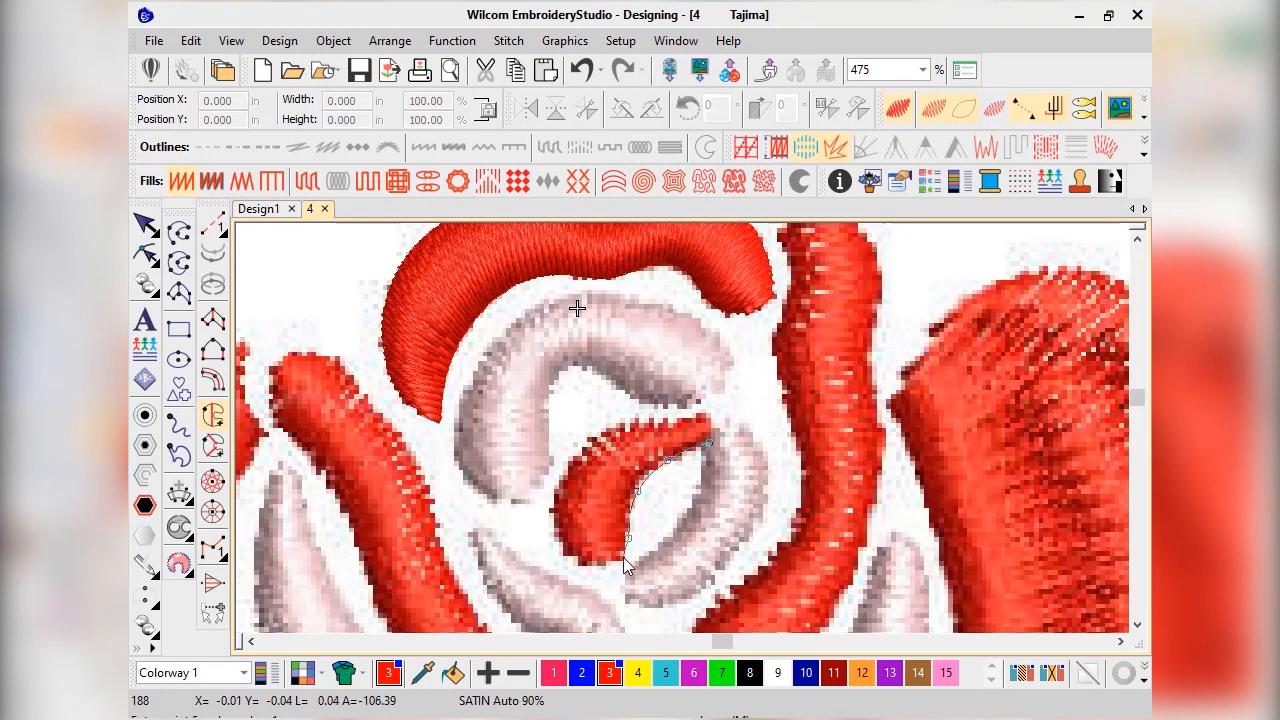
pyautogui.rightClick(584, 563)
pyautogui.rightClick(556, 528)
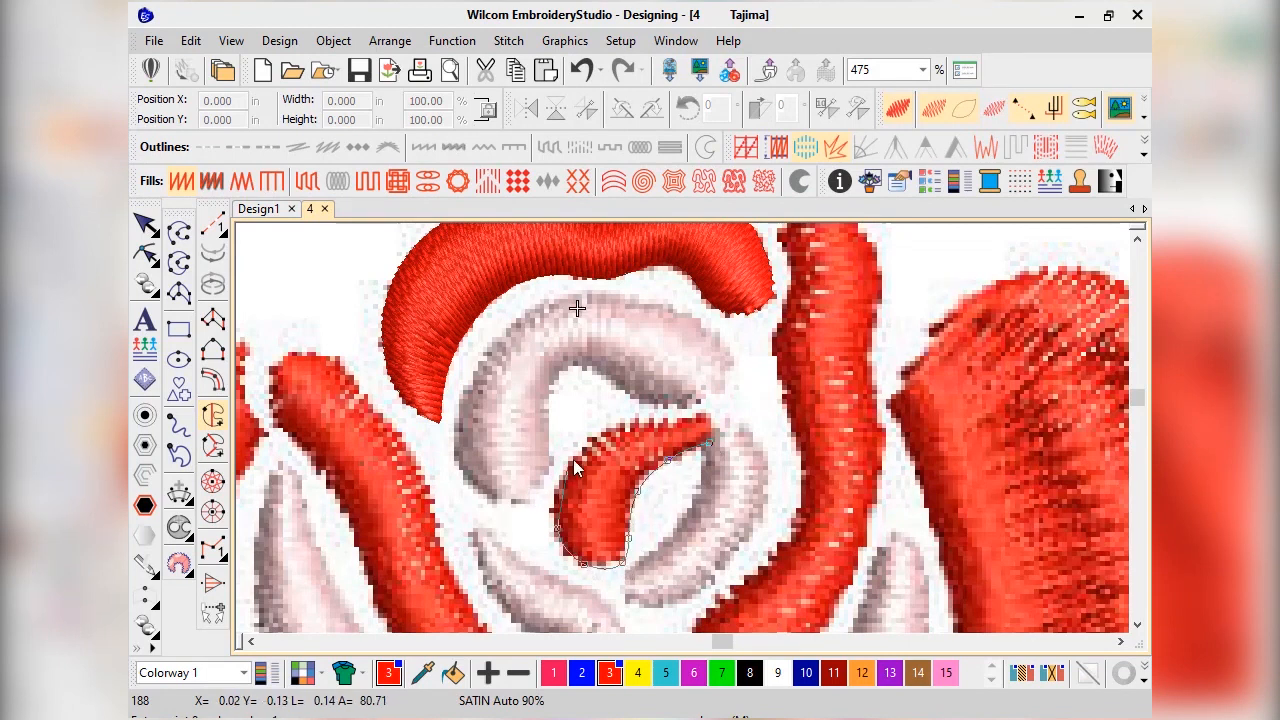
pyautogui.rightClick(579, 464)
pyautogui.rightClick(628, 428)
pyautogui.rightClick(699, 414)
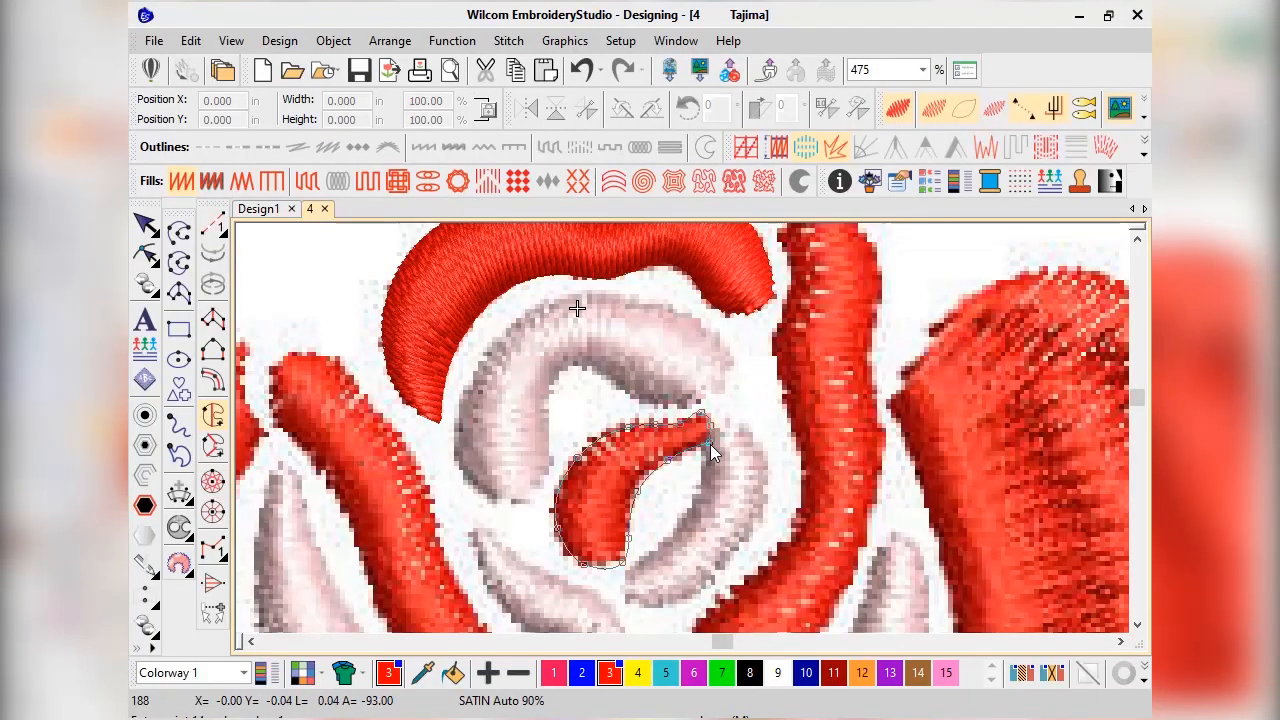
pyautogui.press('Return')
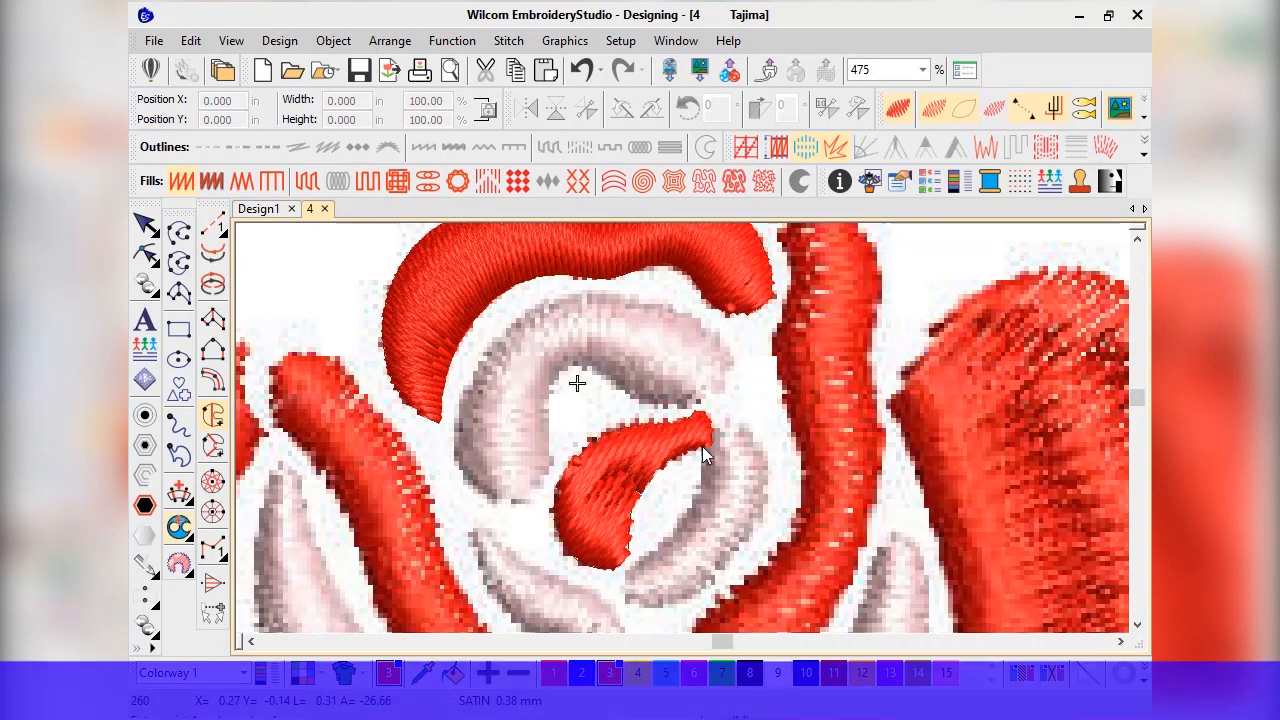
# Add three stitch angle lines across the small central petal, from its narrow tip to its rounded base, apply them, and deselect it
pyautogui.click(179, 492)
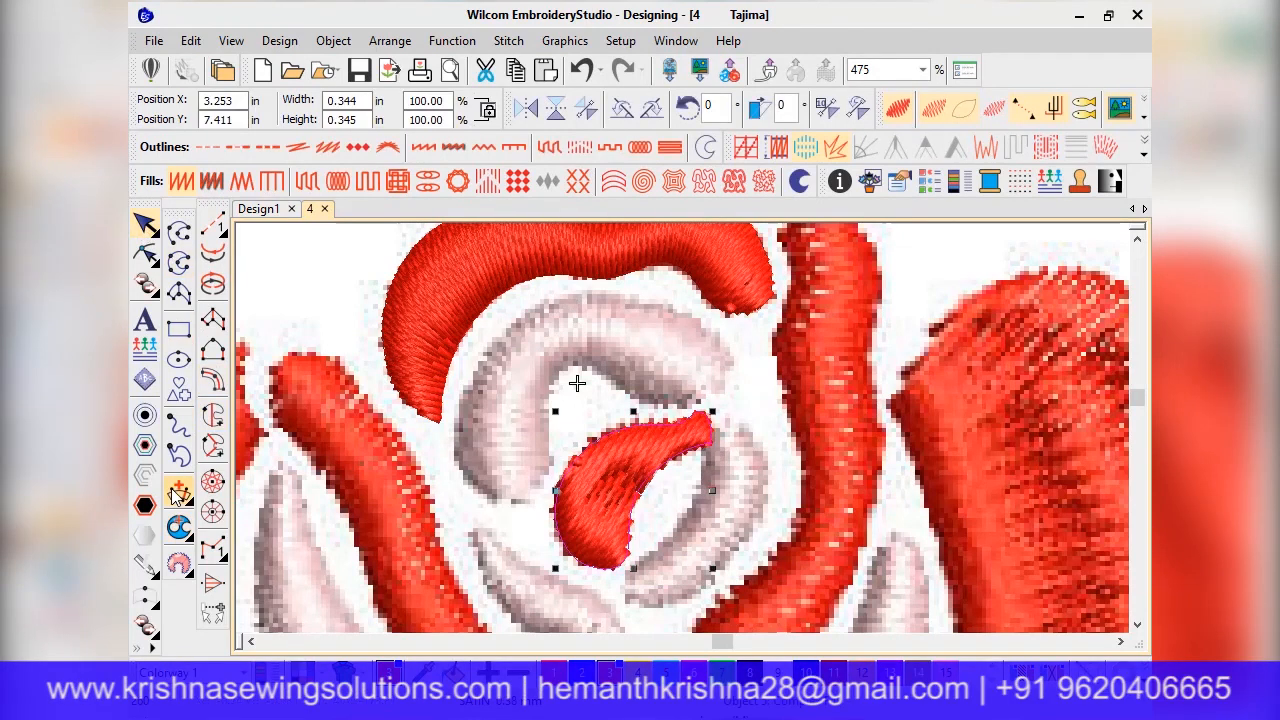
pyautogui.click(690, 399)
pyautogui.click(662, 483)
pyautogui.click(605, 420)
pyautogui.click(647, 523)
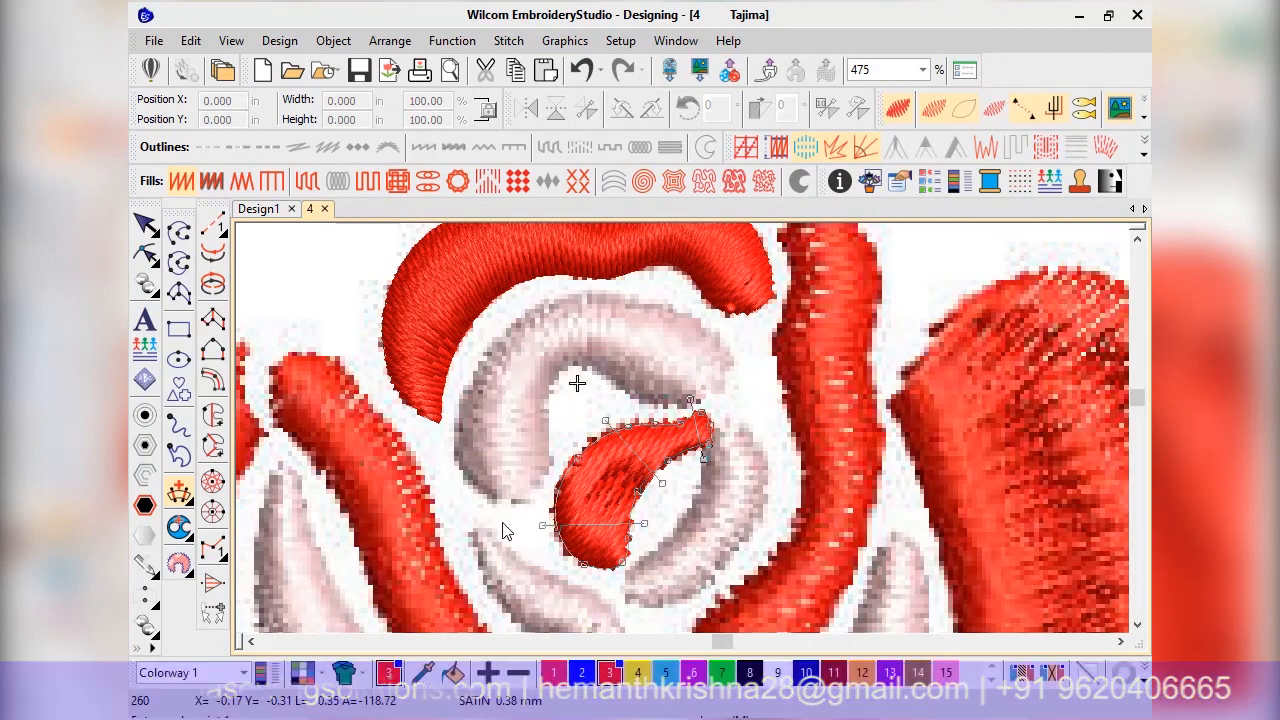
pyautogui.click(533, 526)
pyautogui.press('Return')
pyautogui.press('h')
pyautogui.scroll(-1, 646, 524)
pyautogui.press('Escape')
pyautogui.scroll(-5, 689, 424)
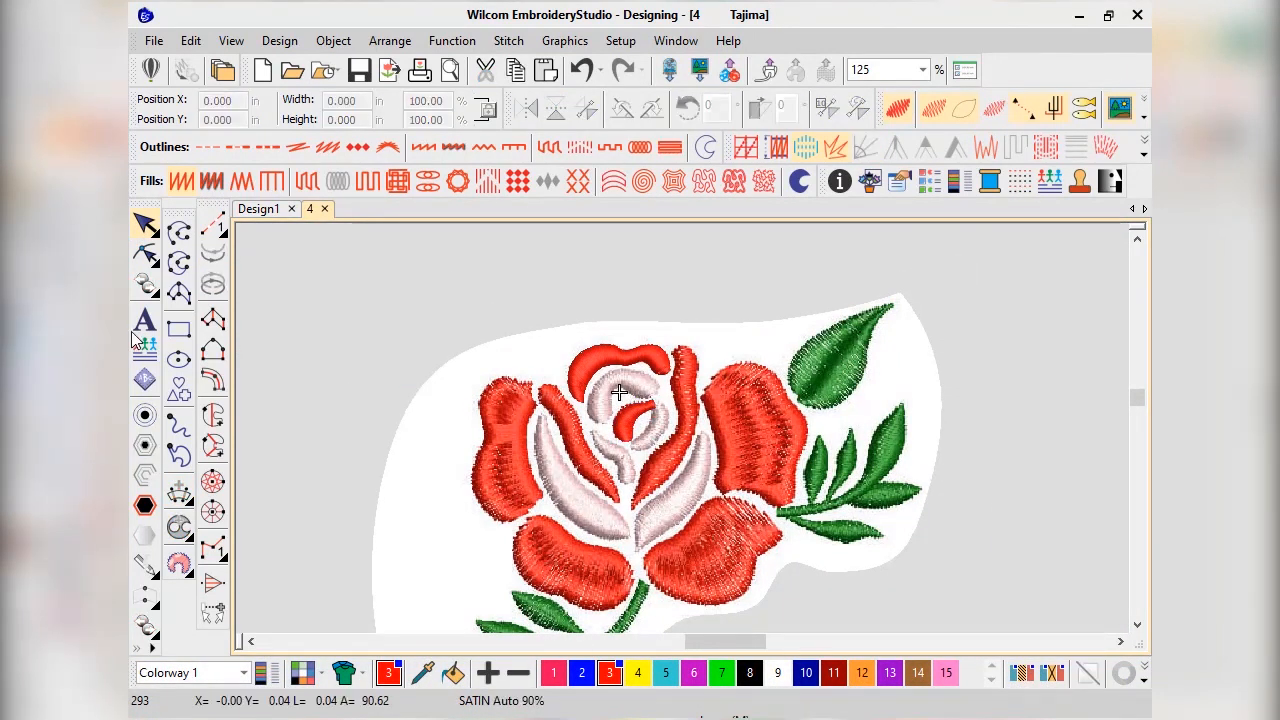
# Start a Complex Fill shape on the tall red petal right of the centre, tracing its left edge from the top down toward the pointed tip
pyautogui.click(212, 415)
pyautogui.scroll(5, 686, 380)
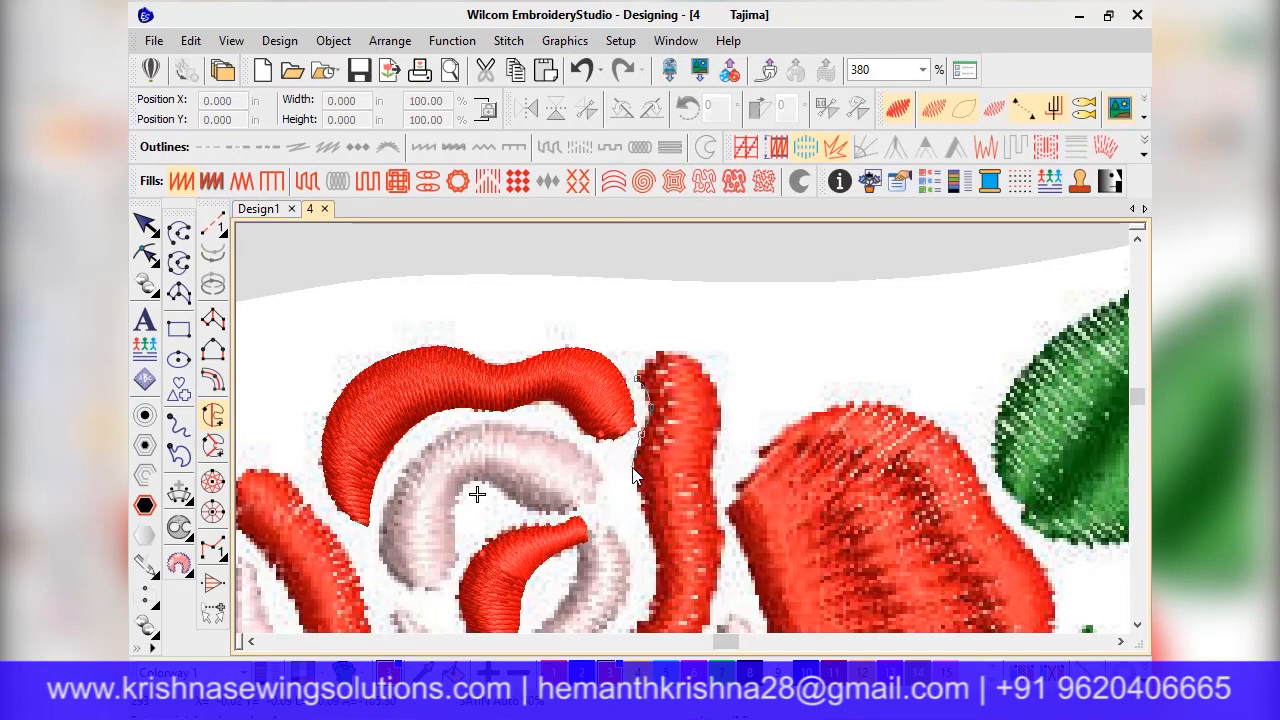
pyautogui.rightClick(660, 571)
pyautogui.rightClick(671, 524)
pyautogui.rightClick(646, 551)
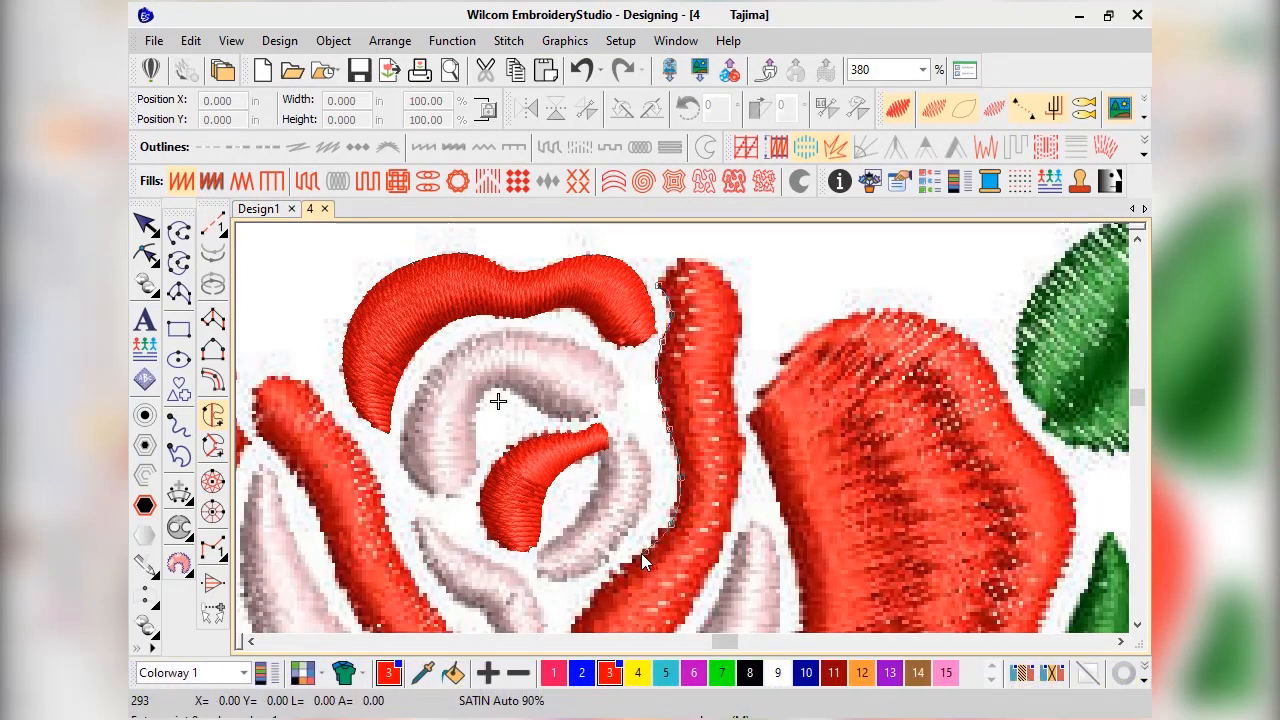
pyautogui.rightClick(621, 571)
pyautogui.rightClick(651, 495)
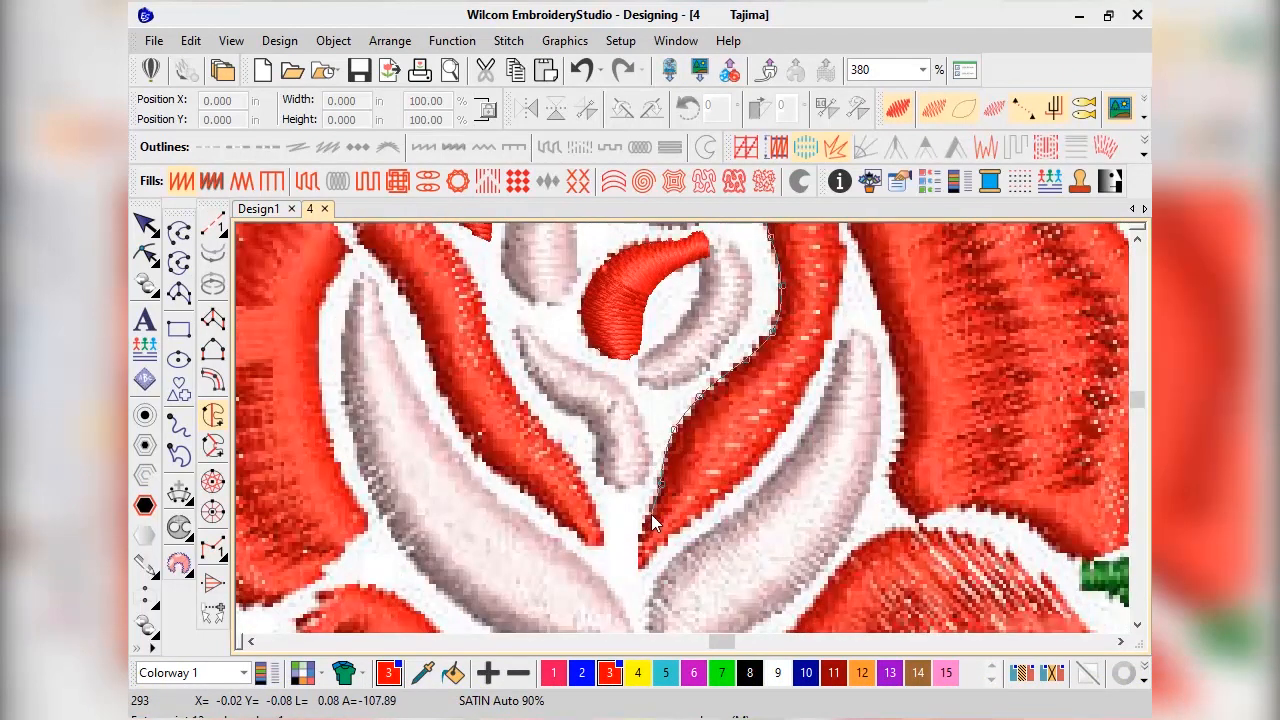
# Trace the tall petal's right edge from the pointed tip up around its rounded top, close the outline, and generate the stitches
pyautogui.rightClick(670, 540)
pyautogui.rightClick(730, 493)
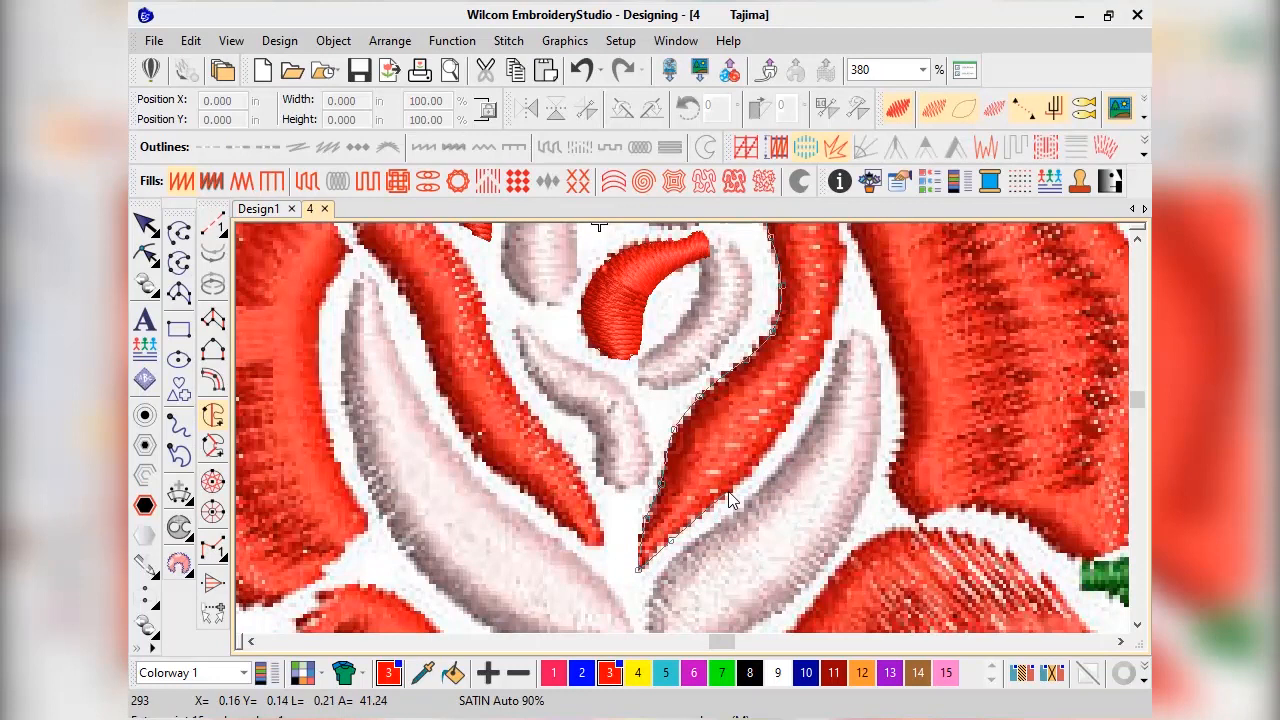
pyautogui.rightClick(794, 419)
pyautogui.rightClick(754, 401)
pyautogui.rightClick(756, 314)
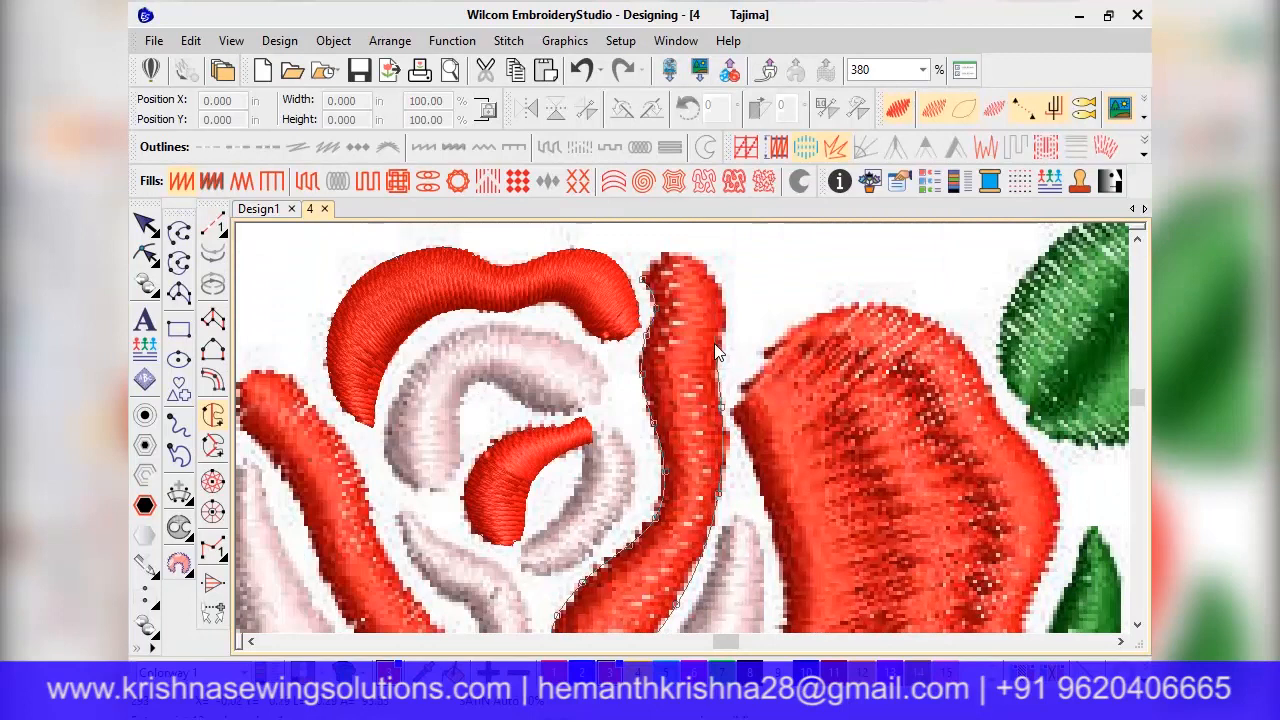
pyautogui.rightClick(727, 318)
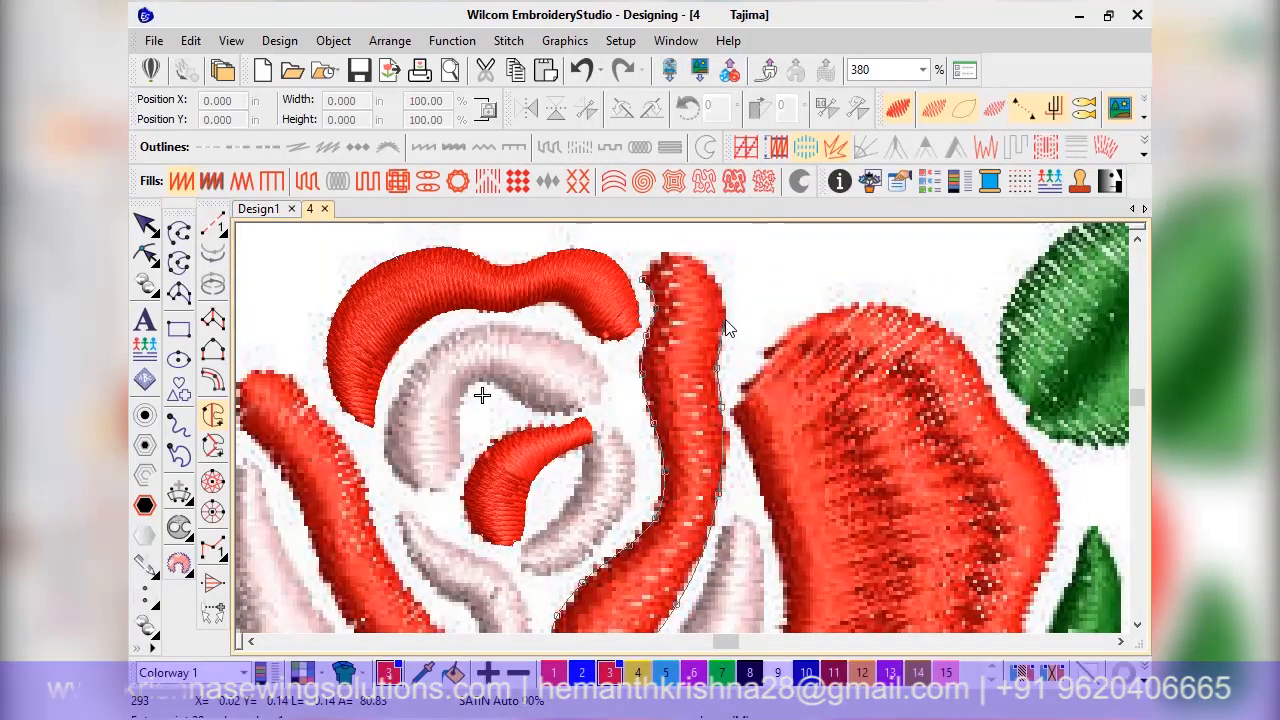
pyautogui.rightClick(718, 280)
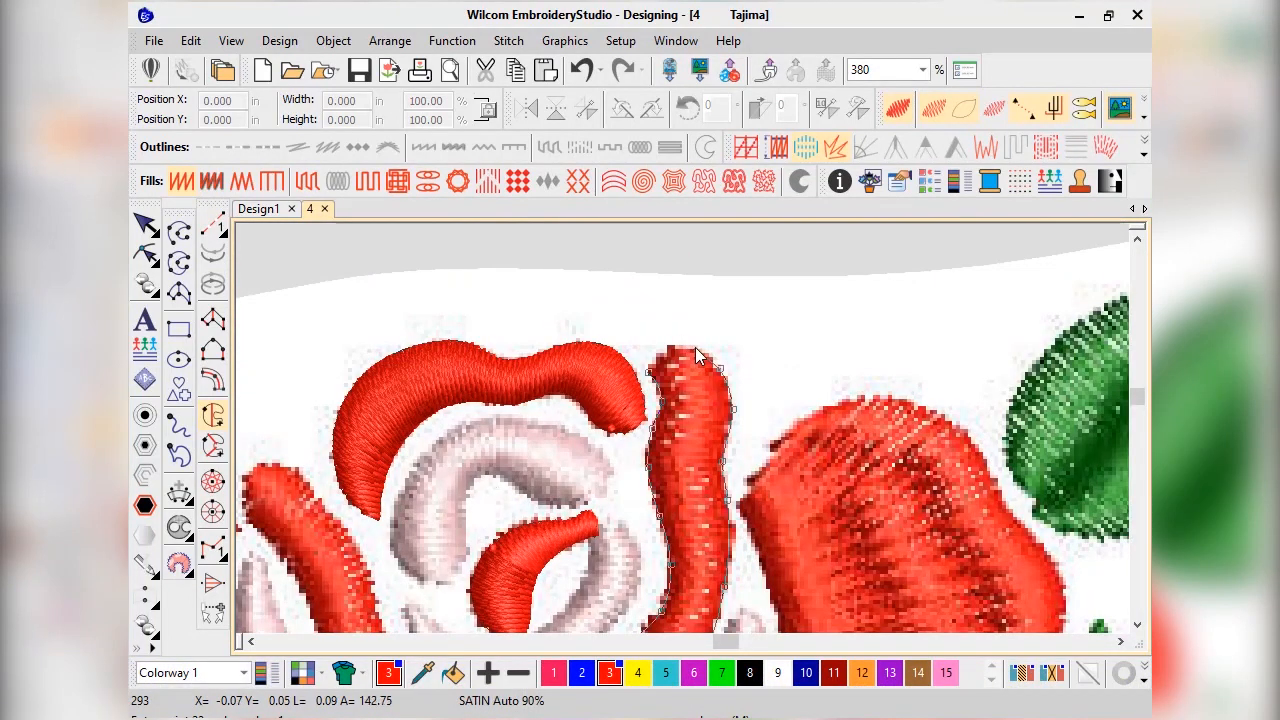
pyautogui.rightClick(669, 352)
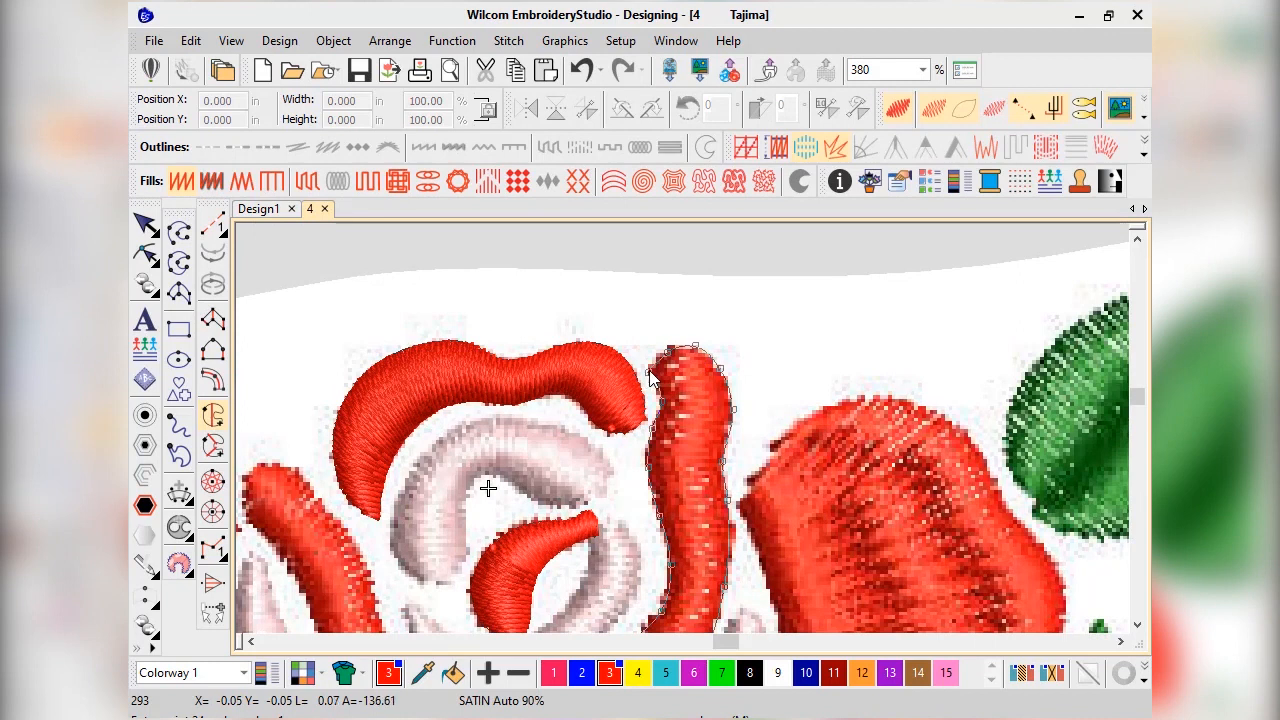
pyautogui.press('Return')
# Select the tall red petal and start adding stitch angles, placing two lines across its upper part
pyautogui.scroll(-1, 694, 506)
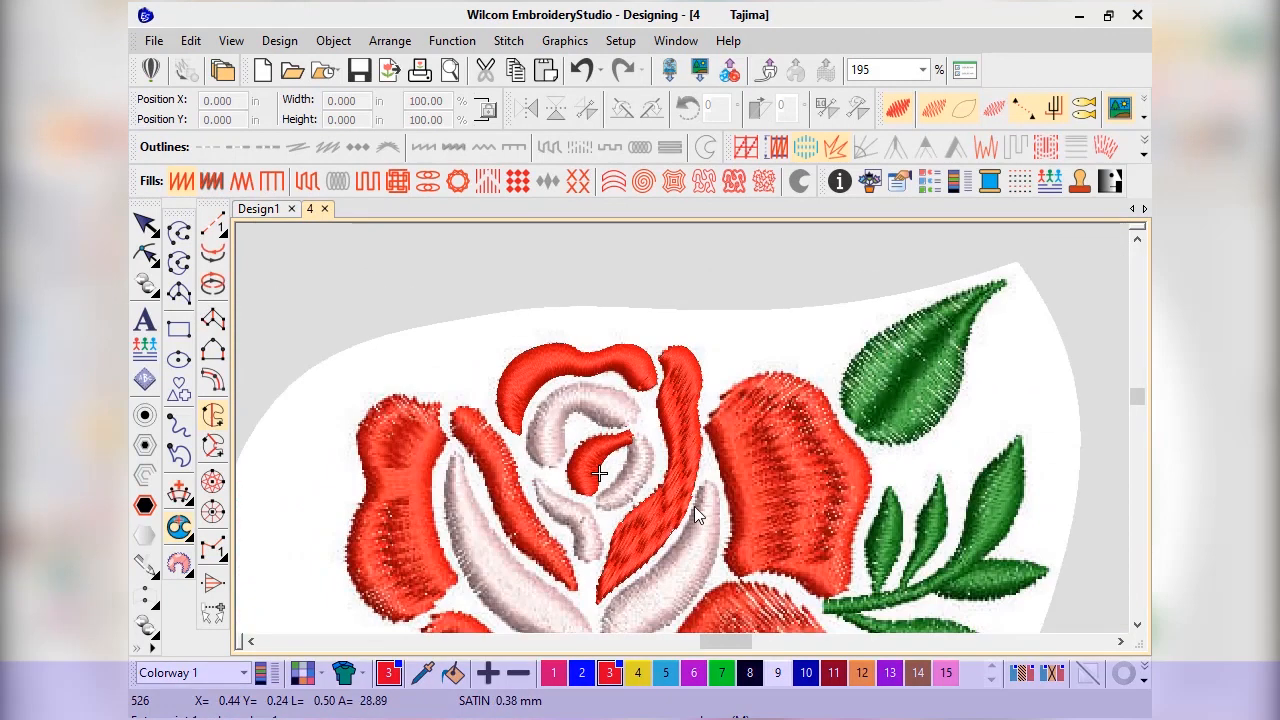
pyautogui.click(150, 232)
pyautogui.click(180, 493)
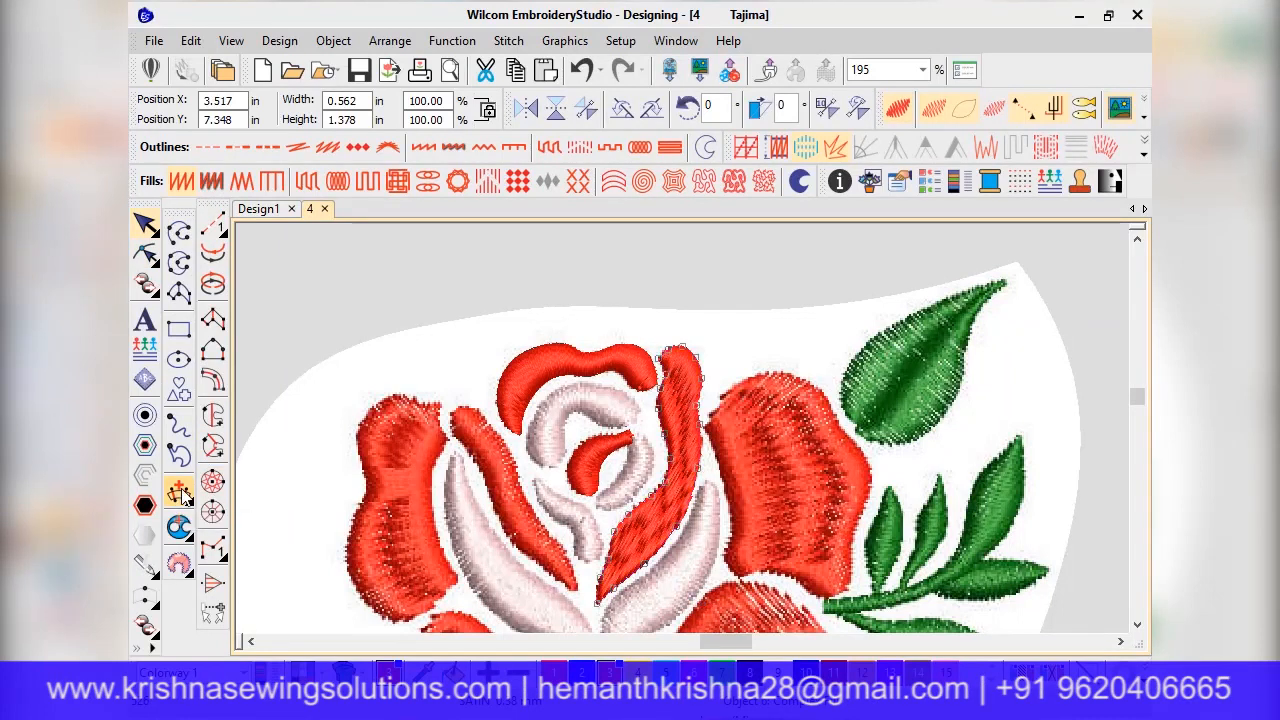
pyautogui.scroll(2, 700, 360)
pyautogui.click(612, 381)
pyautogui.click(709, 380)
pyautogui.click(592, 469)
pyautogui.scroll(-2, 685, 613)
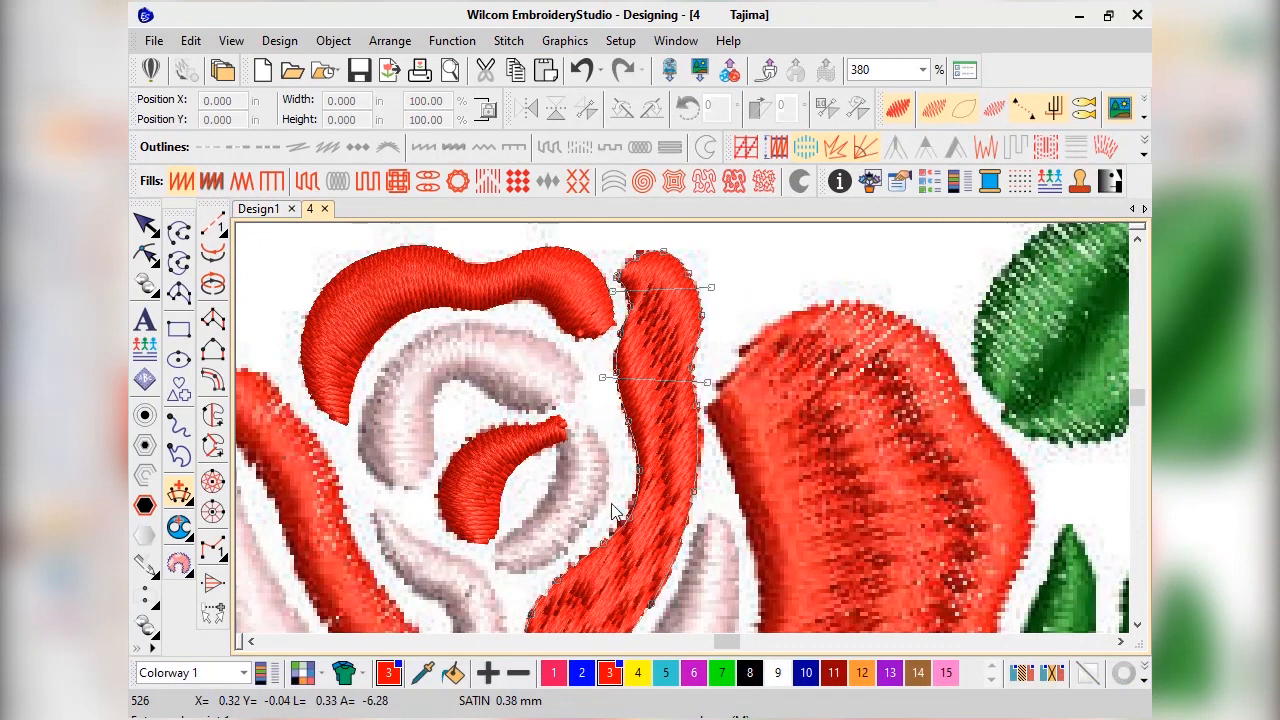
# Add more stitch angle lines across the tall petal's bend and wide lower part, apply them, and deselect the petal
pyautogui.scroll(-2, 720, 549)
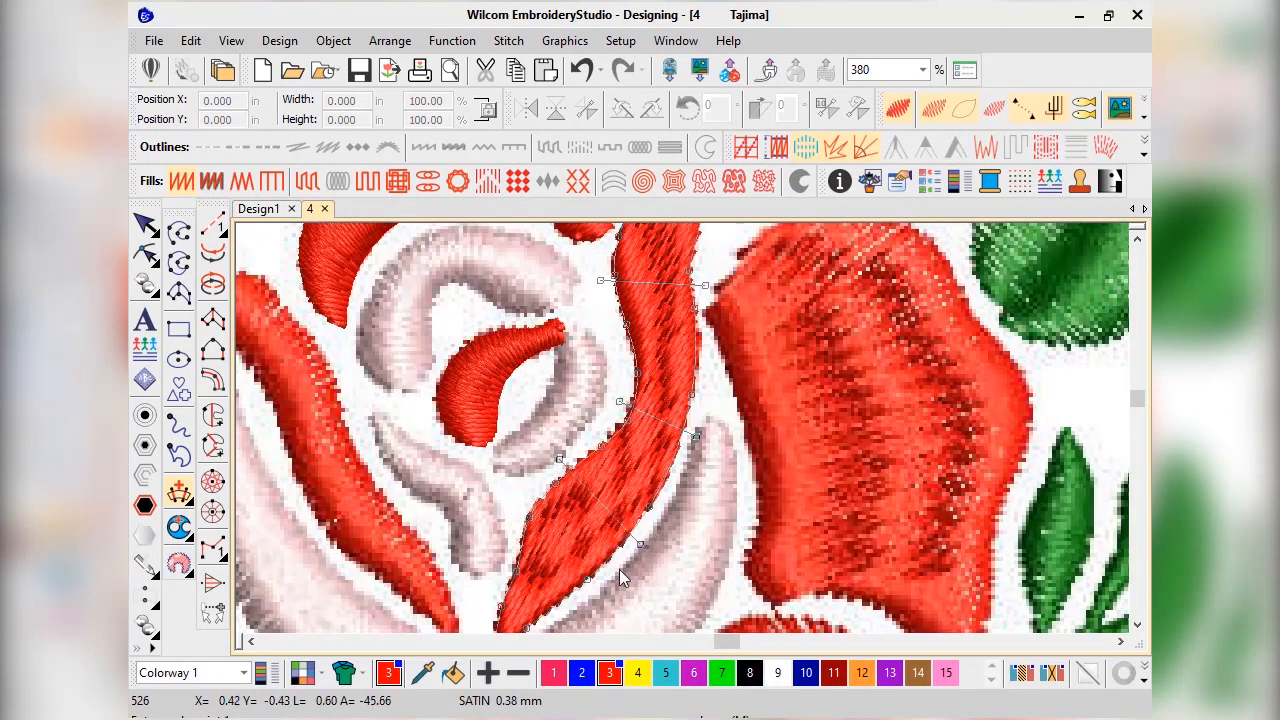
pyautogui.press('h')
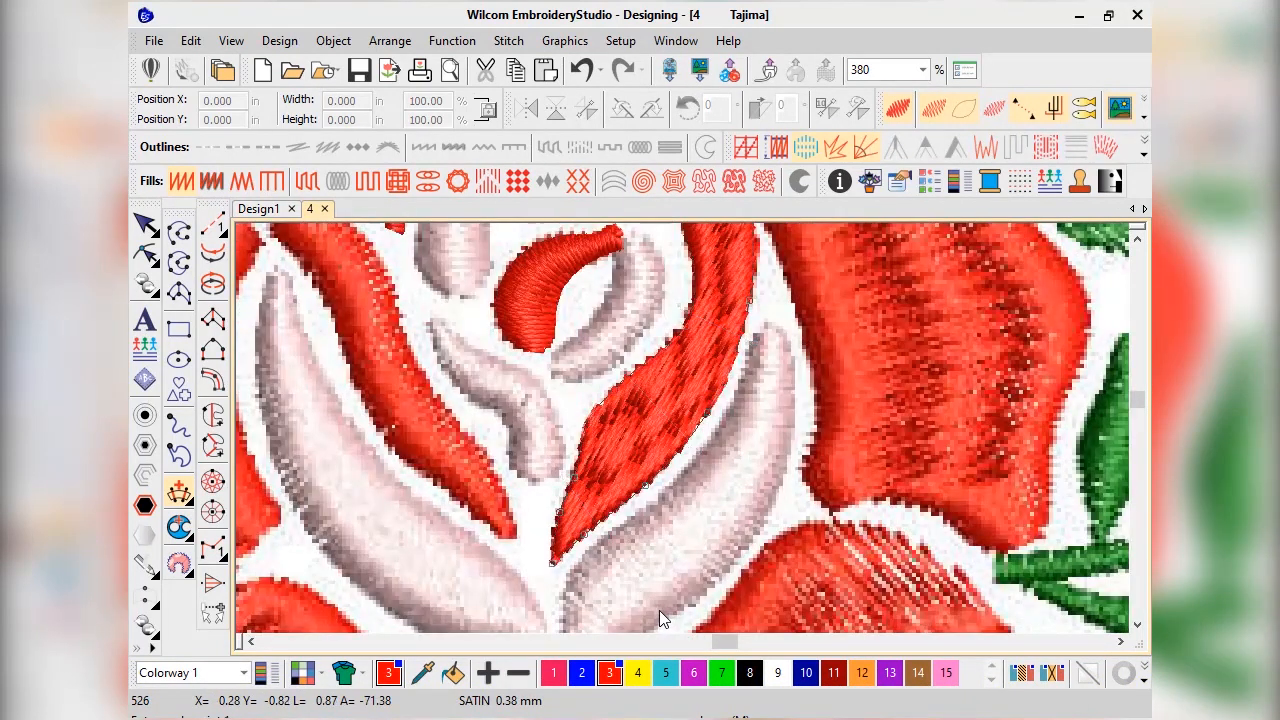
pyautogui.scroll(-3, 682, 424)
pyautogui.click(145, 223)
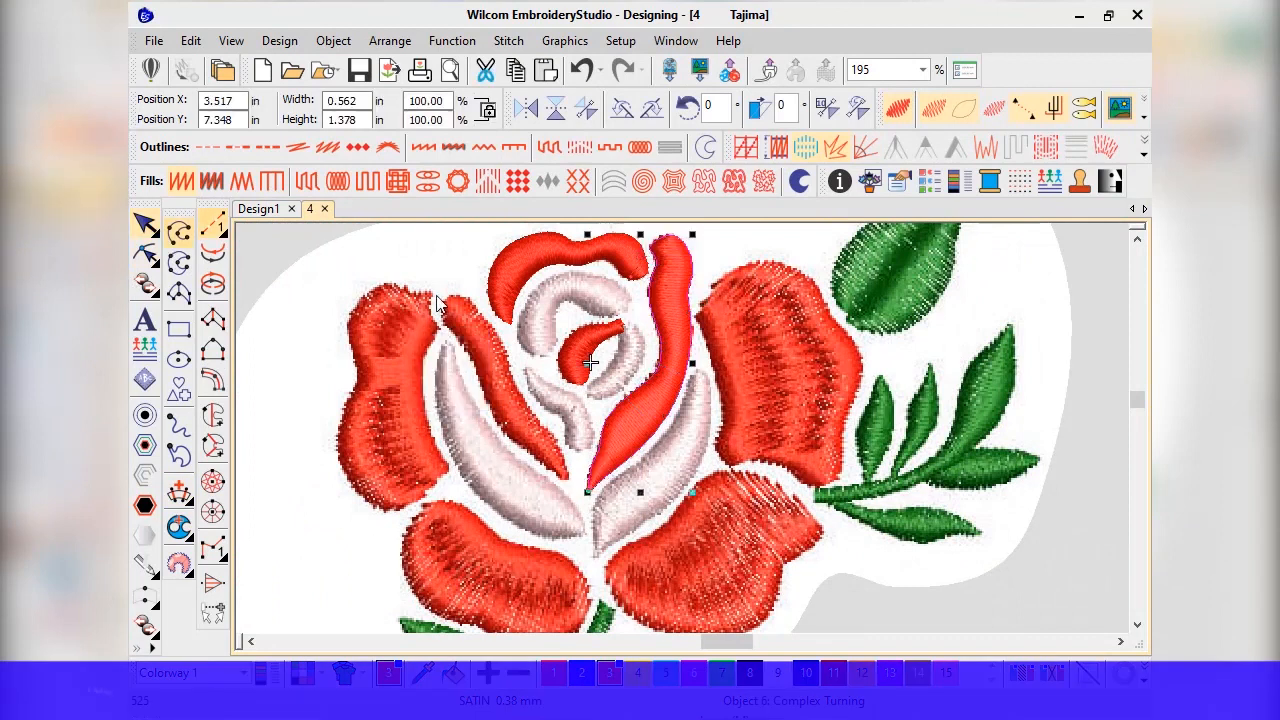
pyautogui.scroll(-2, 719, 322)
pyautogui.click(719, 322)
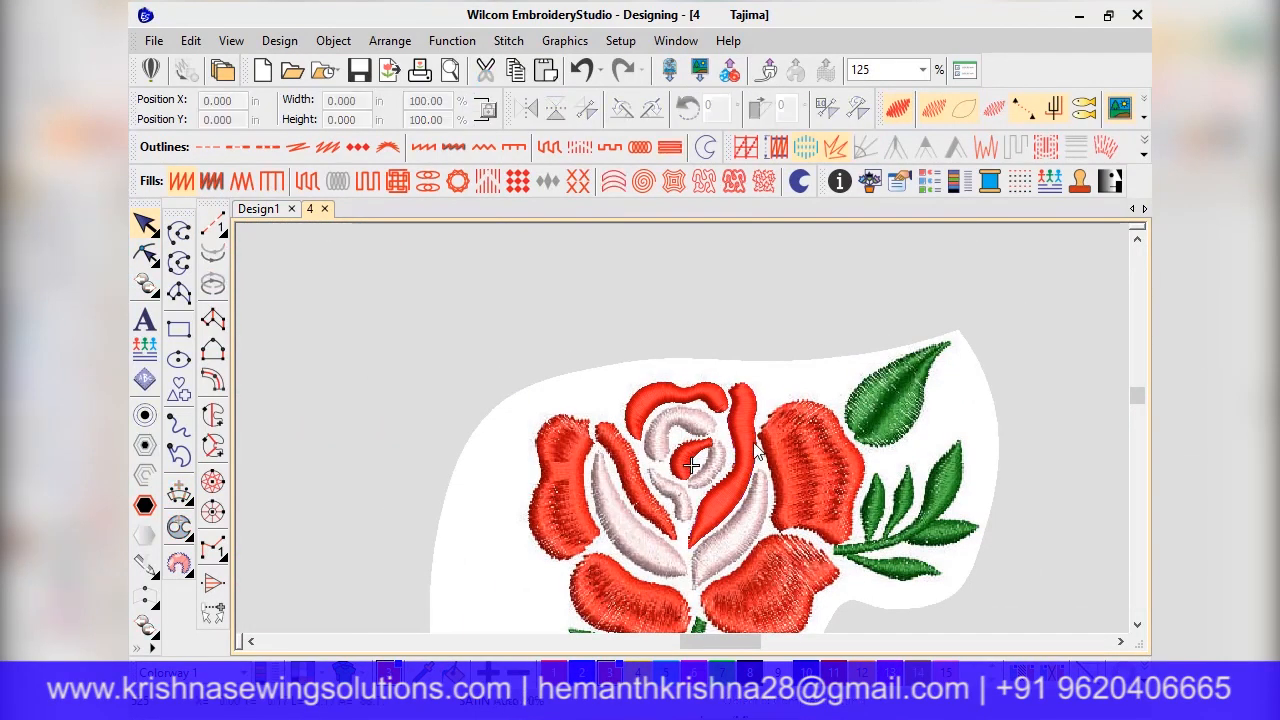
# Start a Complex Fill shape on the narrow red petal left of the centre, tracing its left edge from the lower pointed tip upward
pyautogui.scroll(4, 756, 451)
pyautogui.scroll(-1, 616, 578)
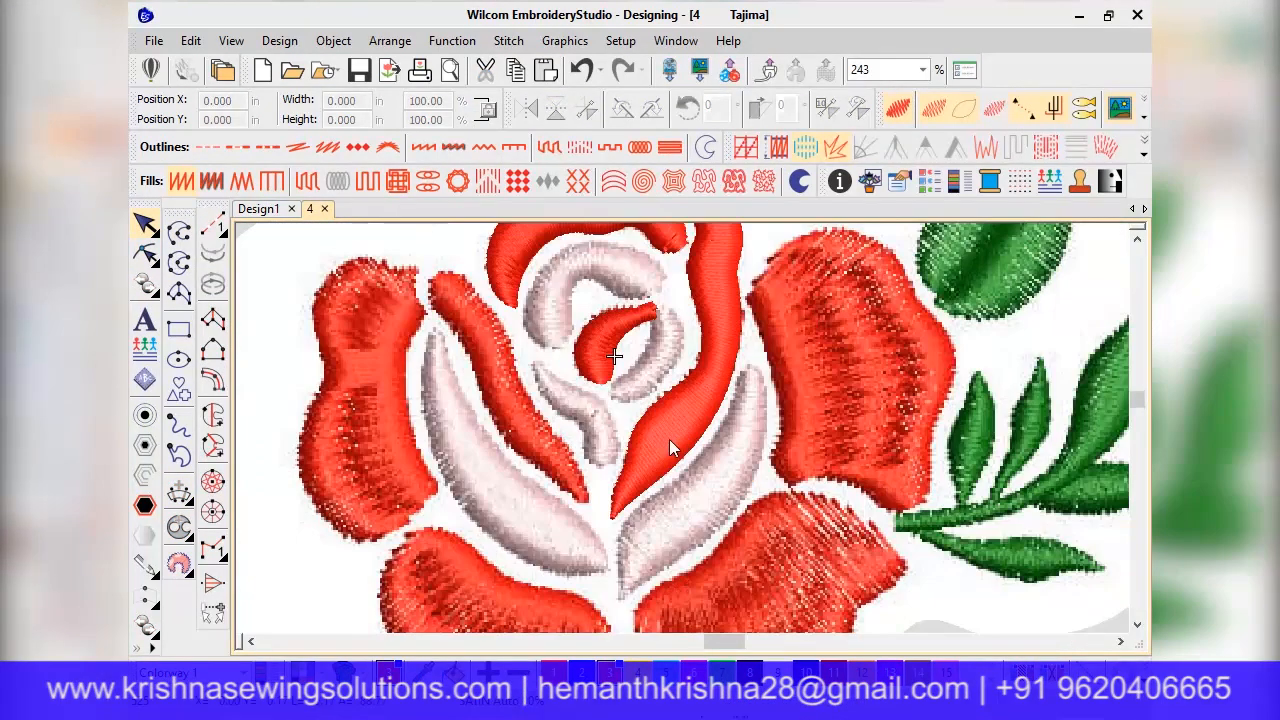
pyautogui.scroll(-3, 683, 428)
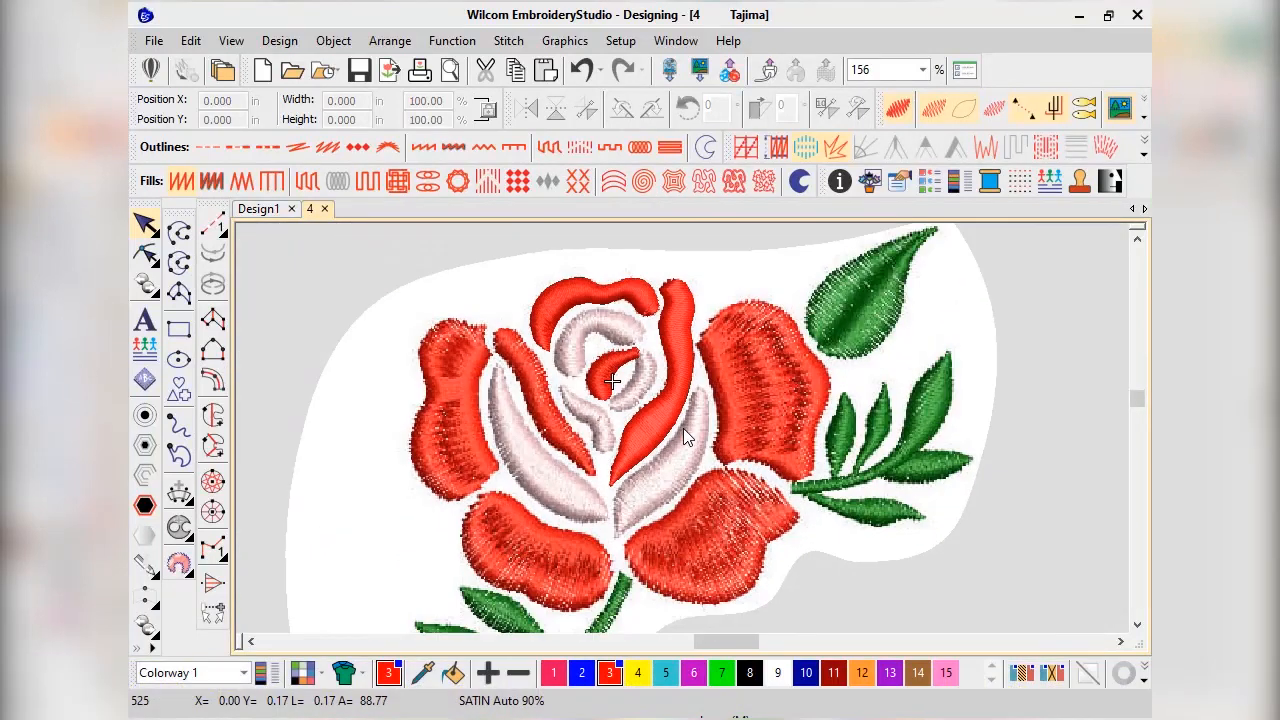
pyautogui.click(212, 414)
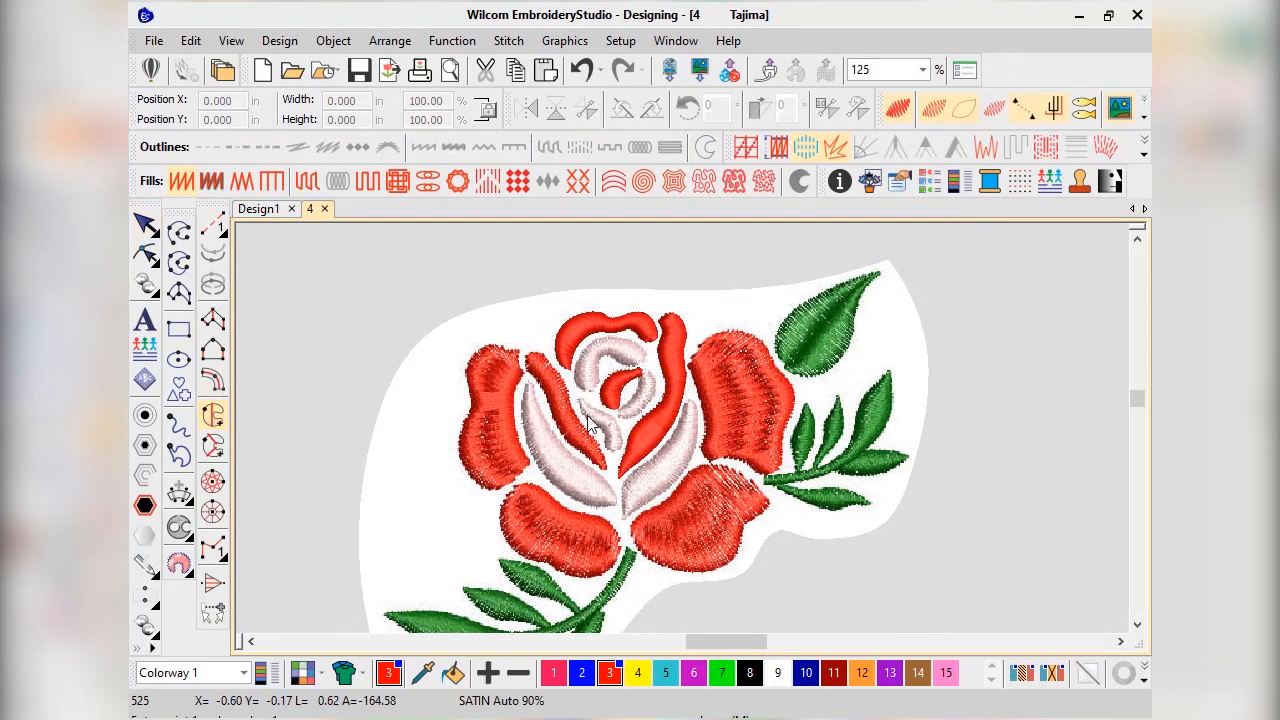
pyautogui.scroll(1, 672, 437)
pyautogui.scroll(4, 672, 437)
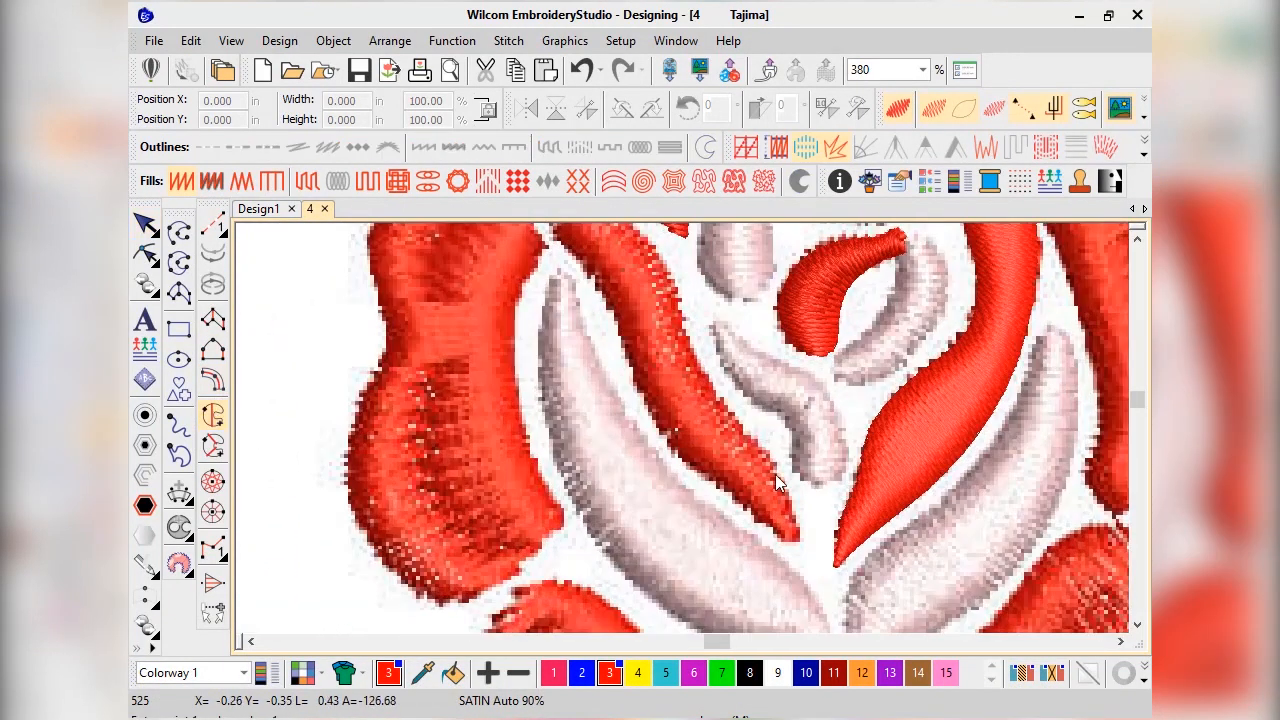
pyautogui.click(795, 543)
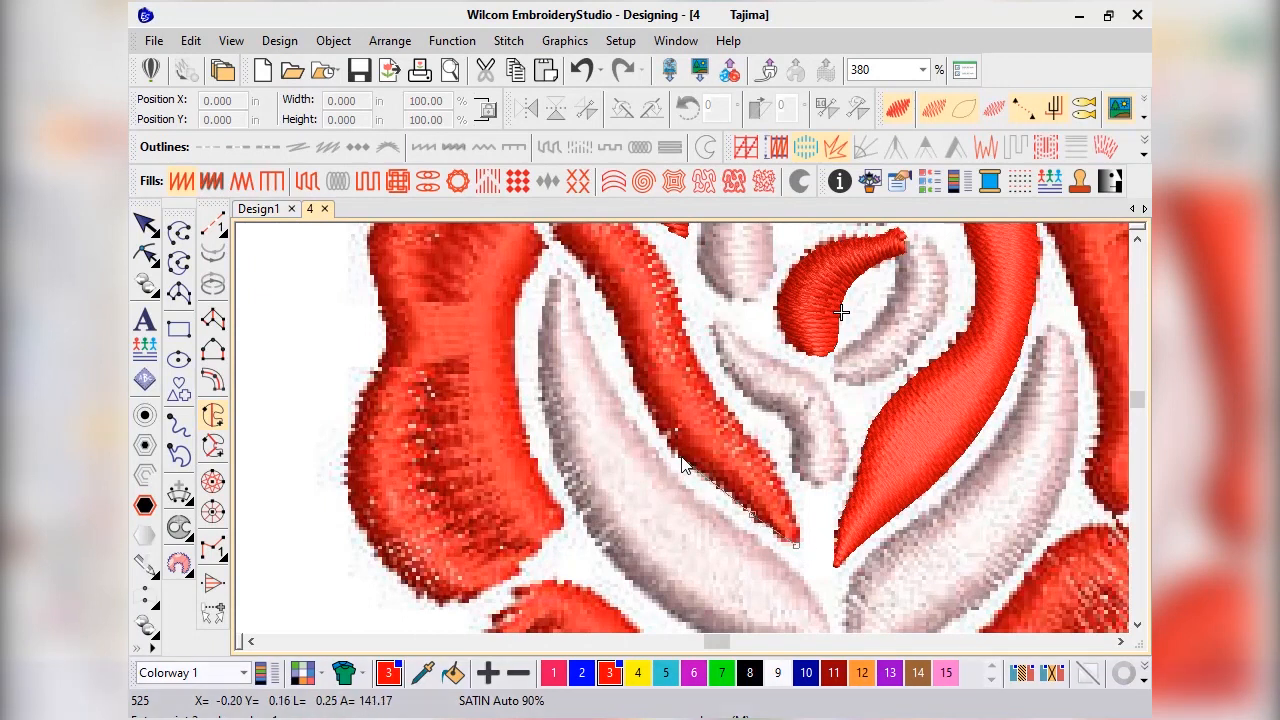
pyautogui.click(636, 374)
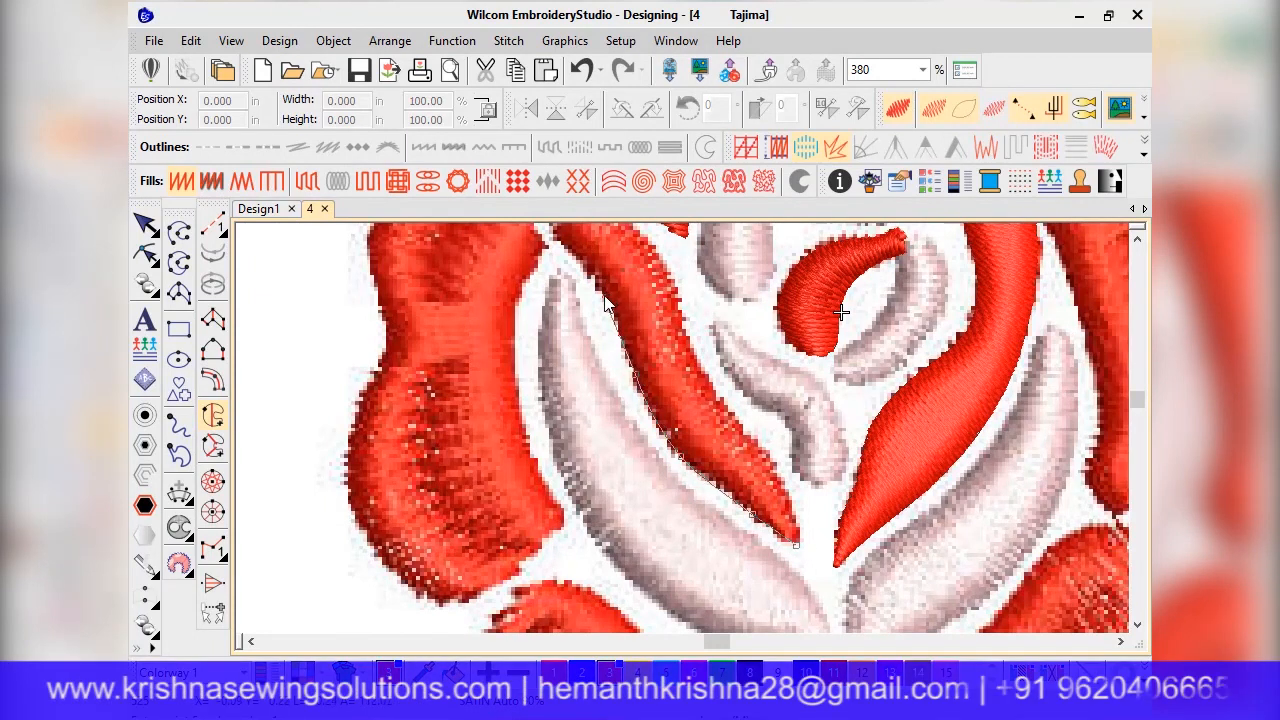
pyautogui.rightClick(607, 294)
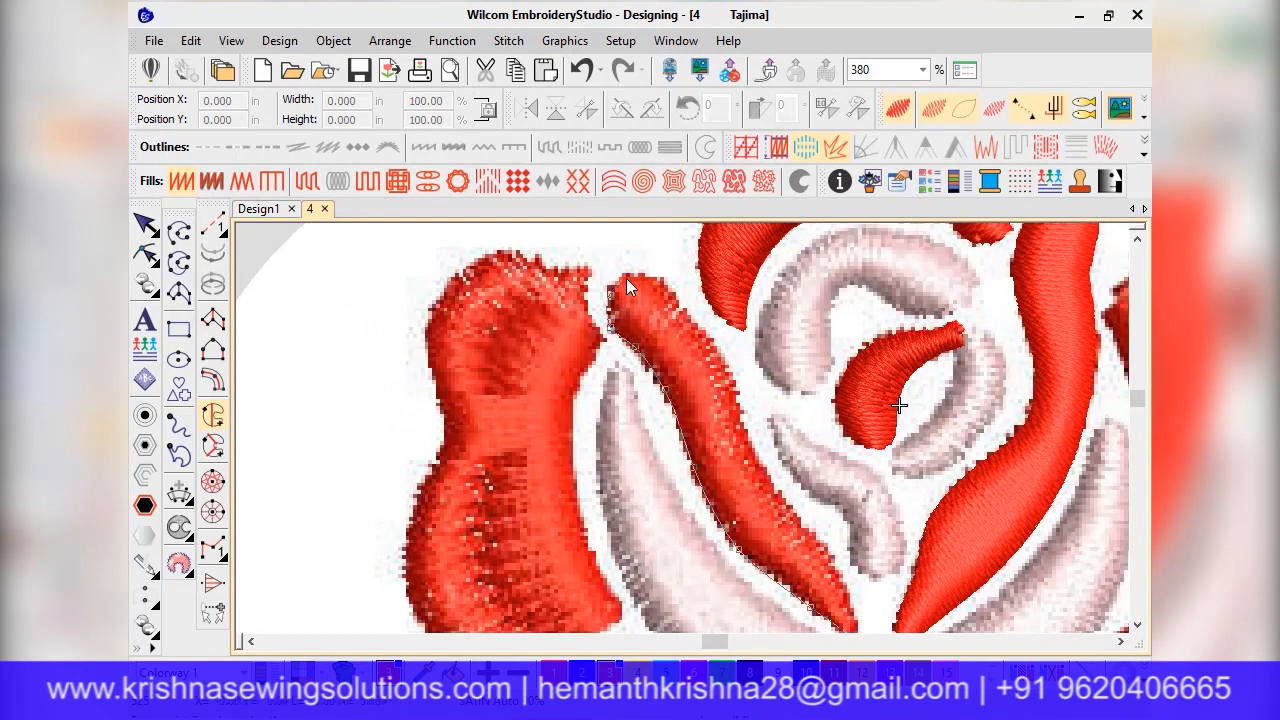
# Trace the narrow petal's right edge from its rounded top down to the pointed tip, close the outline, and generate the stitches
pyautogui.rightClick(665, 282)
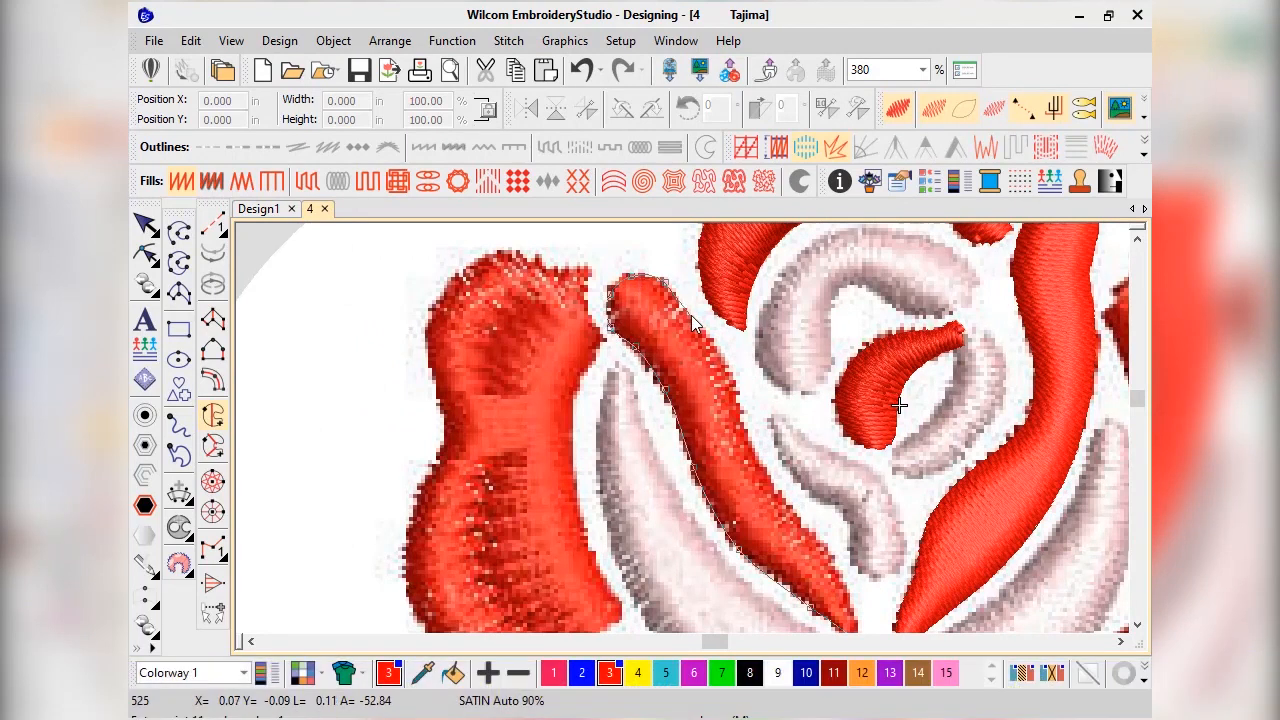
pyautogui.rightClick(728, 368)
pyautogui.rightClick(775, 483)
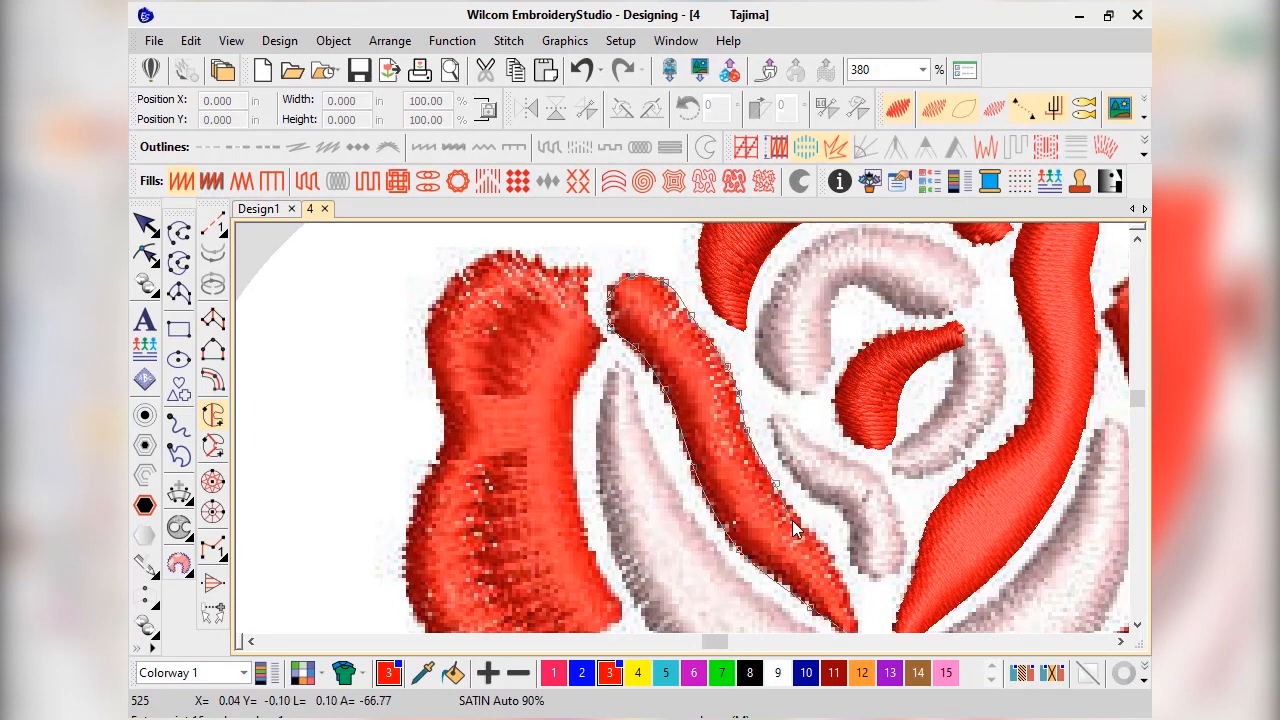
pyautogui.rightClick(803, 527)
pyautogui.rightClick(832, 556)
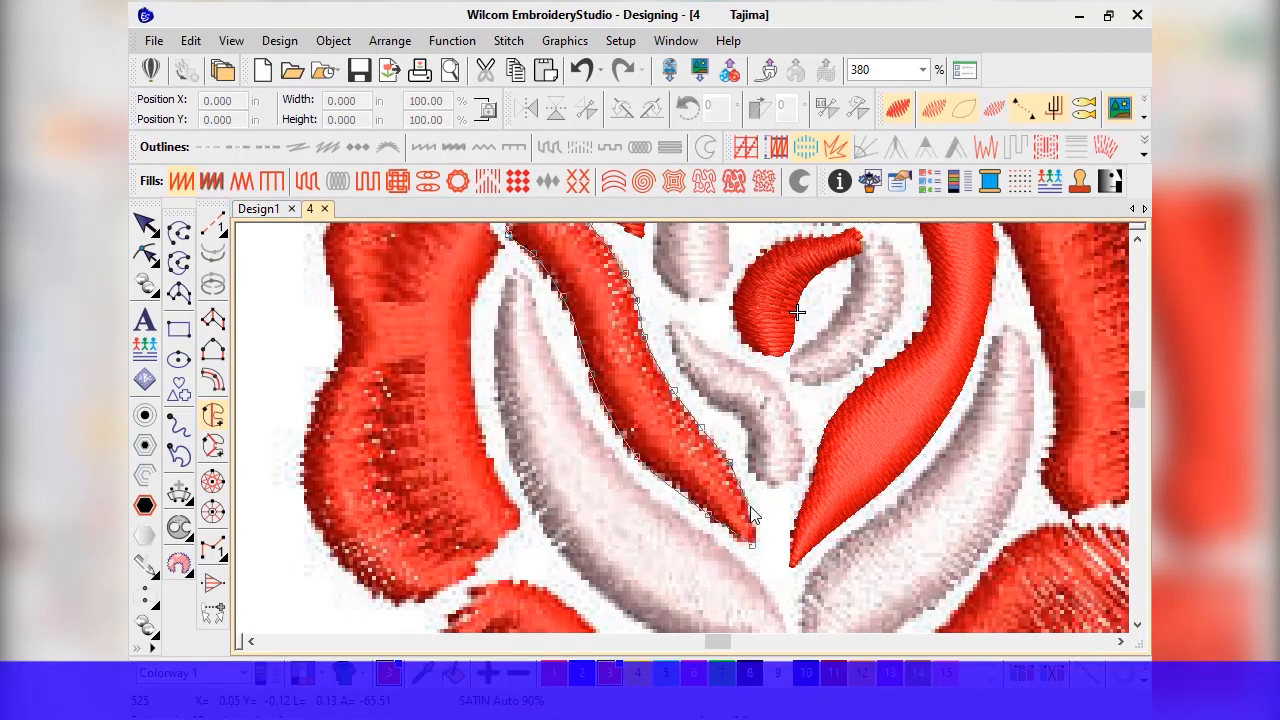
pyautogui.scroll(-2, 757, 555)
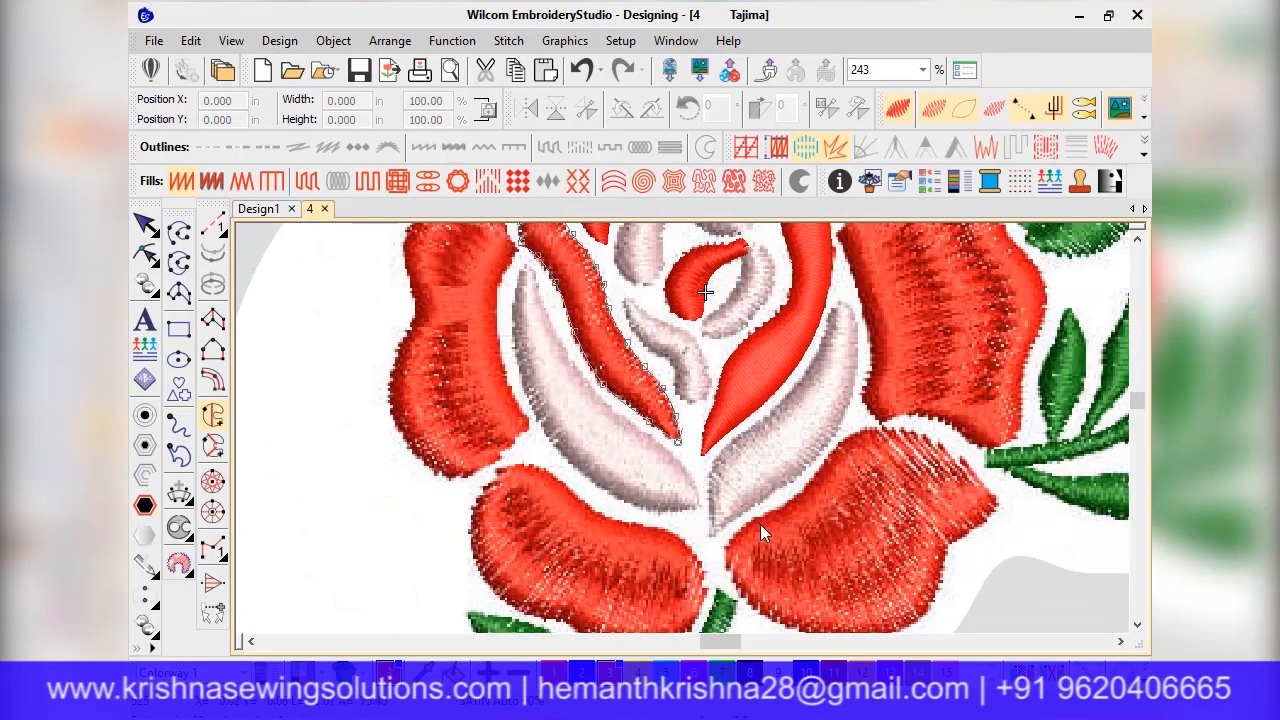
pyautogui.scroll(-1, 757, 555)
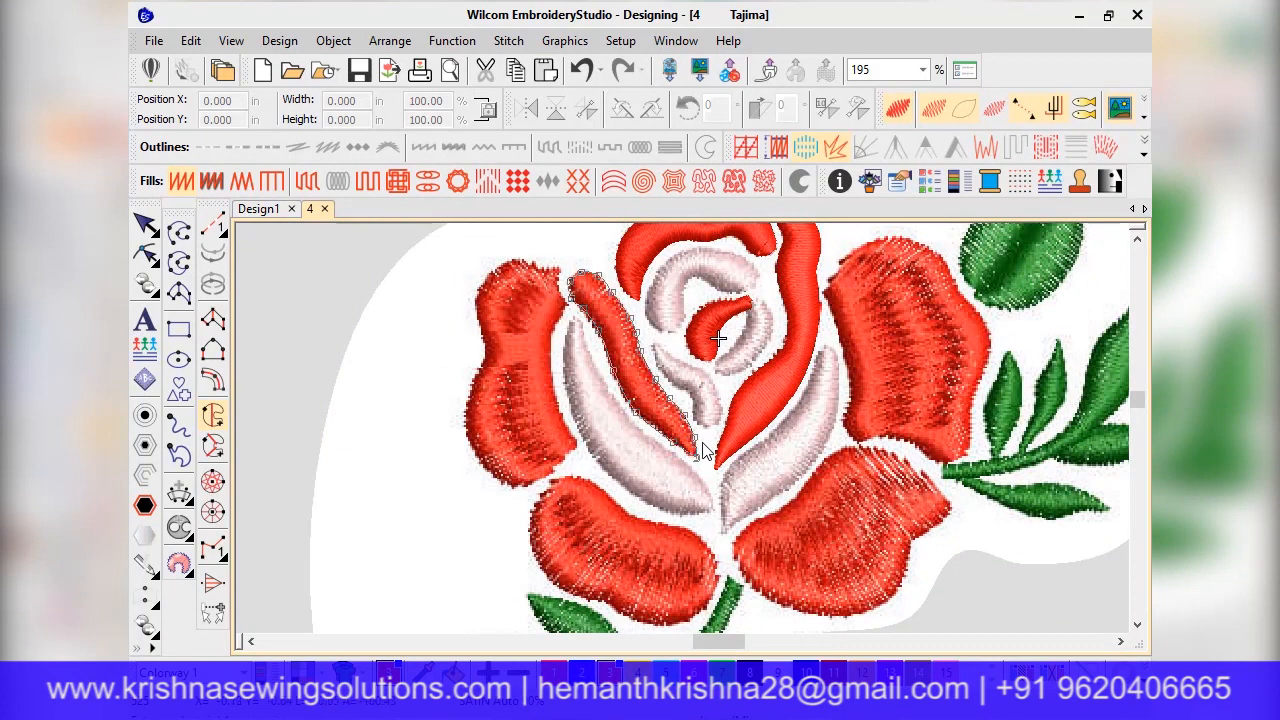
pyautogui.press('Return')
# Add stitch angle lines across the narrow petal from its rounded top to its pointed tip, apply them, and deselect the petal
pyautogui.click(182, 490)
pyautogui.click(606, 264)
pyautogui.click(555, 344)
pyautogui.click(648, 322)
pyautogui.click(561, 377)
pyautogui.click(674, 390)
pyautogui.click(639, 434)
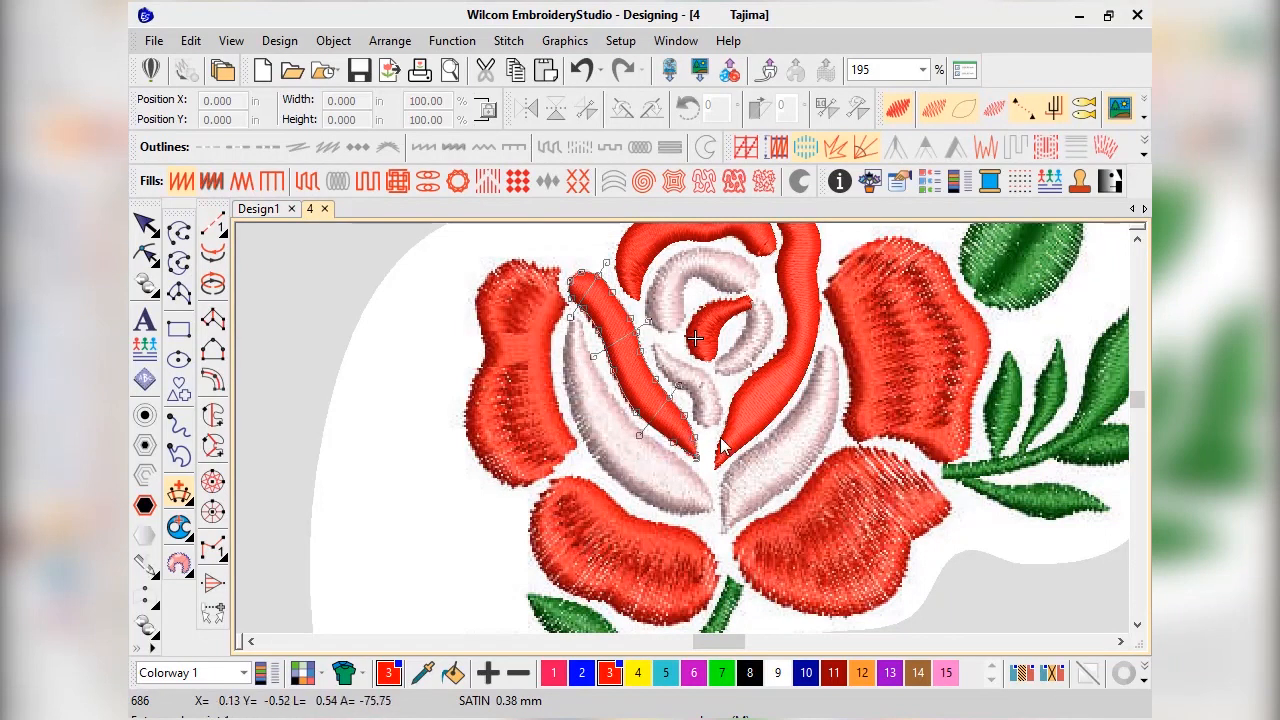
pyautogui.press('Return')
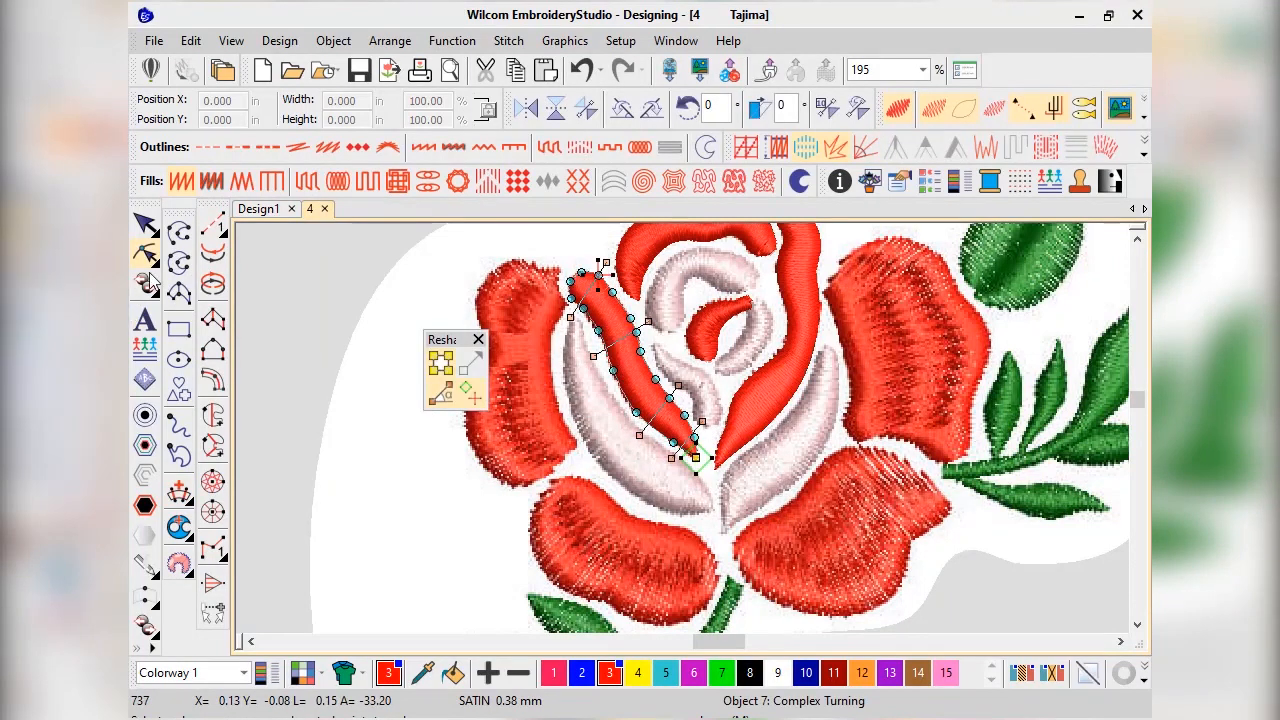
pyautogui.click(780, 470)
pyautogui.scroll(-2, 780, 470)
pyautogui.click(413, 358)
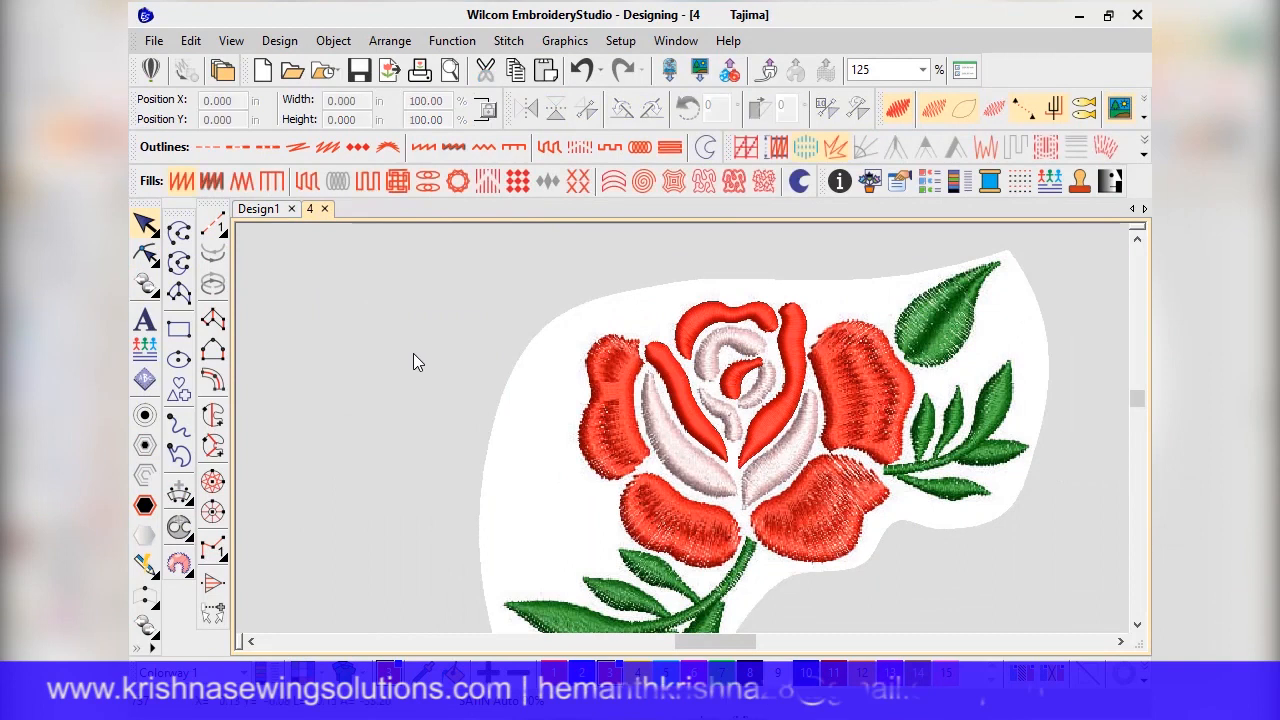
# Start a Complex Fill shape on the outer left red petal, tracing from its upper right corner over the top and down to the waist
pyautogui.scroll(1, 420, 358)
pyautogui.scroll(3, 652, 418)
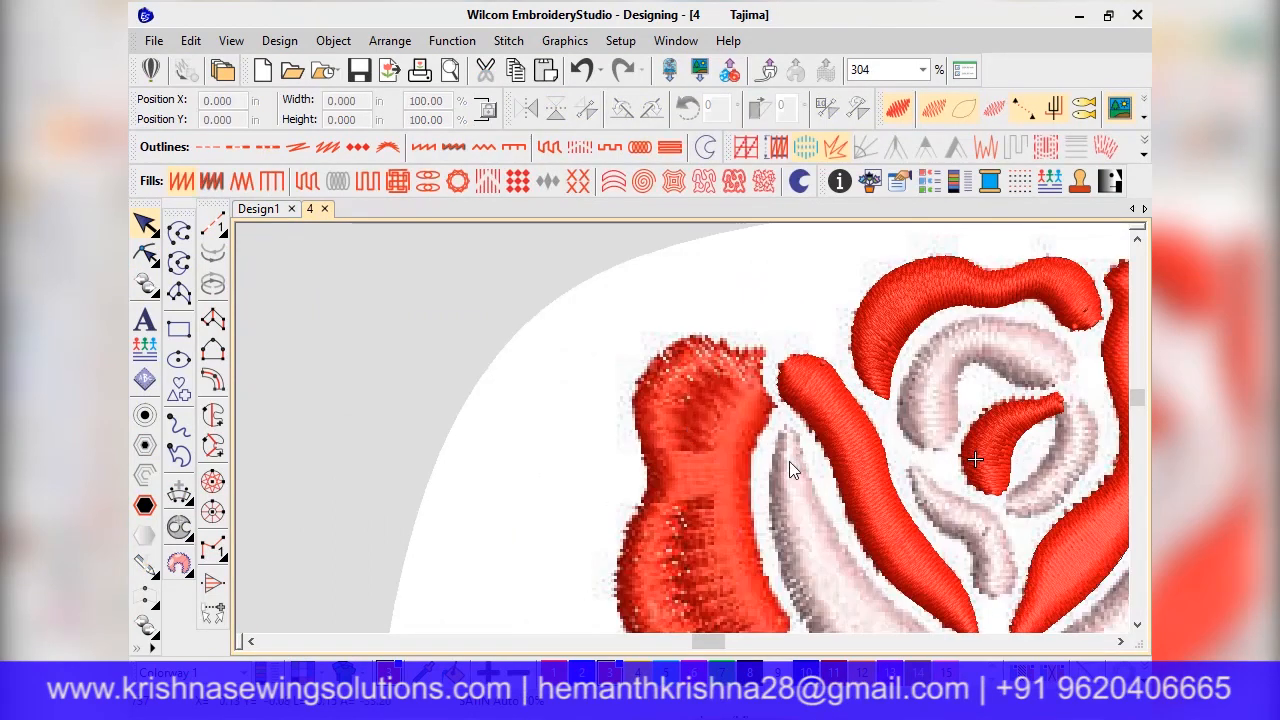
pyautogui.click(212, 414)
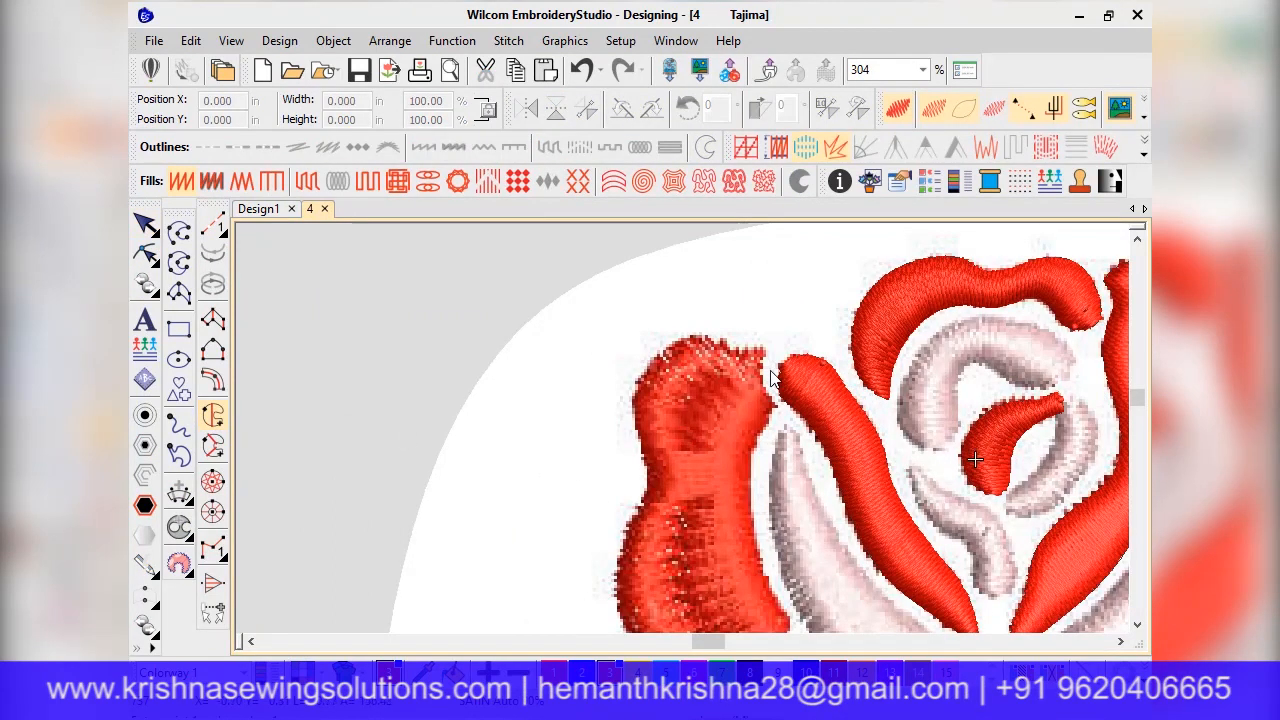
pyautogui.scroll(2, 772, 378)
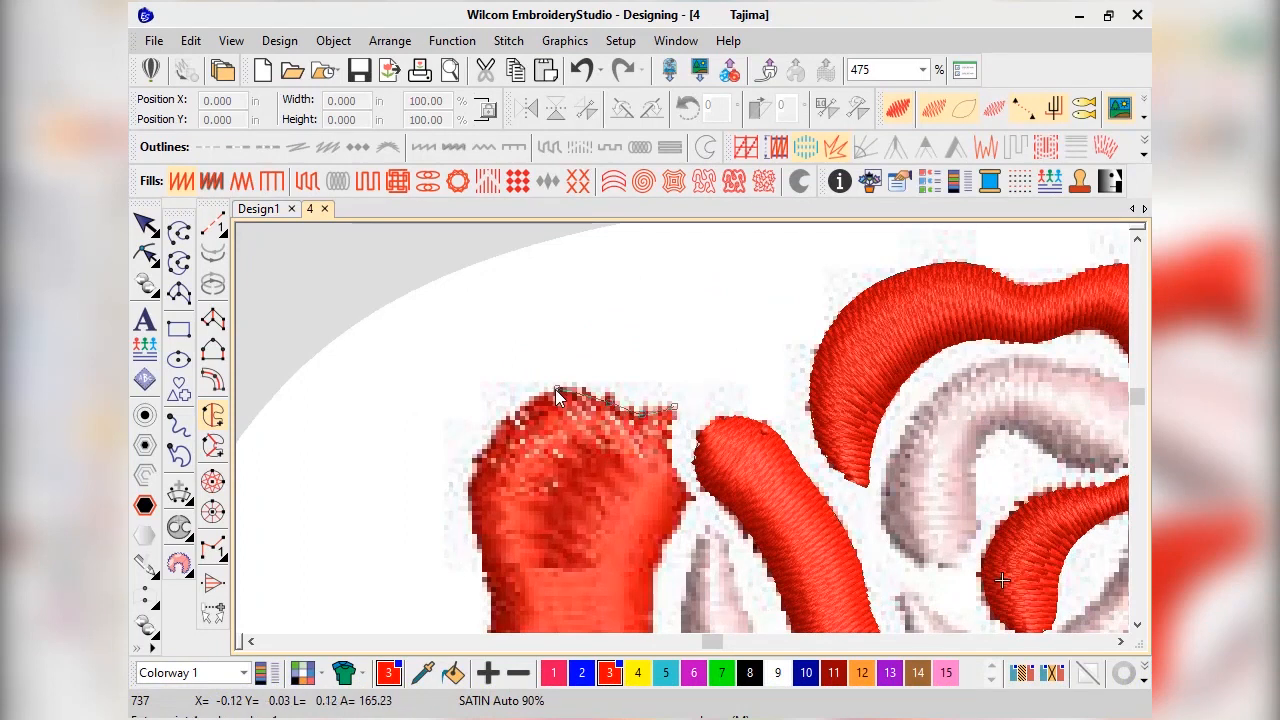
pyautogui.rightClick(471, 488)
pyautogui.rightClick(574, 469)
pyautogui.rightClick(588, 515)
pyautogui.rightClick(568, 563)
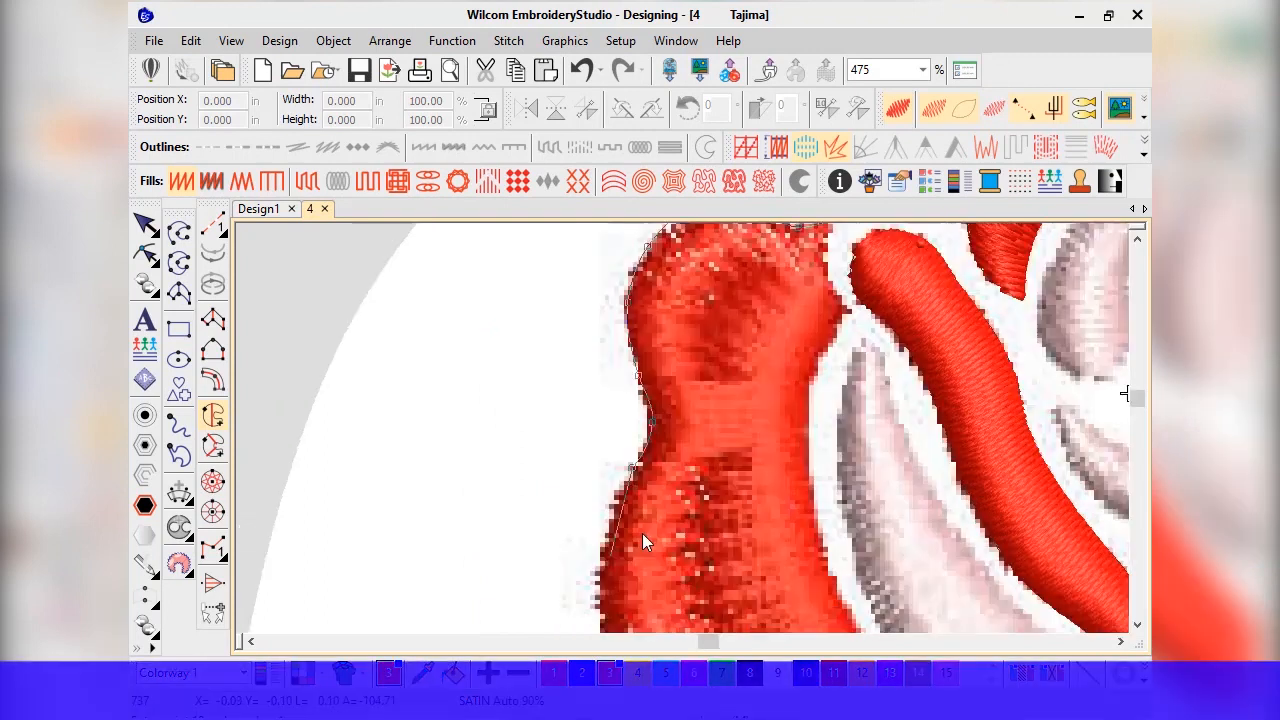
# Continue the outer left petal's outline down its bulging lower left side and around the bottom to the lower right corner
pyautogui.rightClick(636, 476)
pyautogui.rightClick(651, 560)
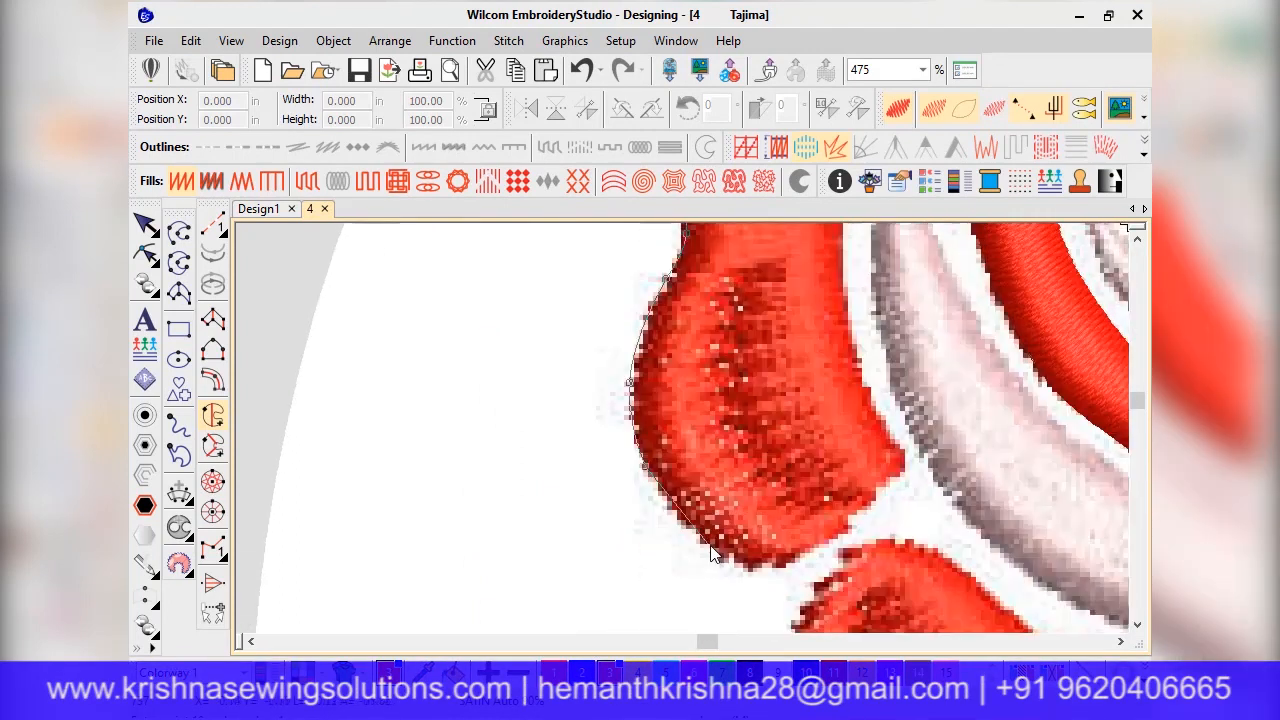
pyautogui.rightClick(713, 552)
pyautogui.rightClick(780, 565)
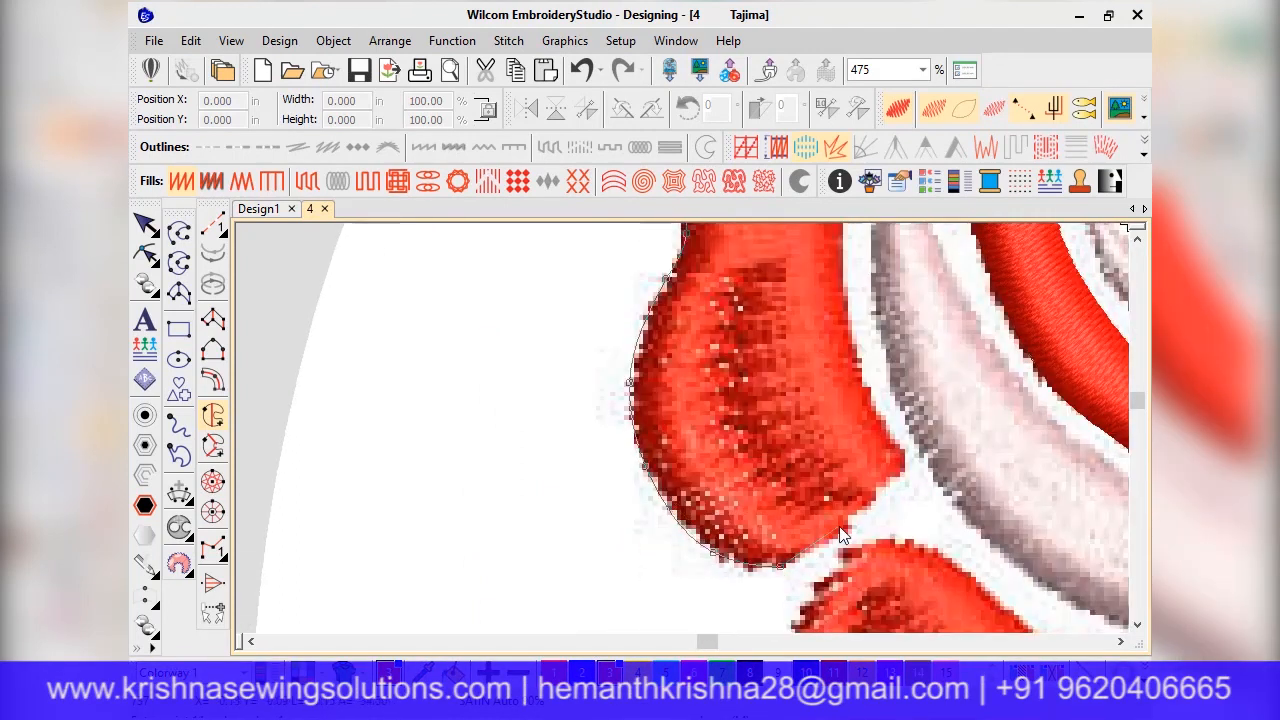
pyautogui.rightClick(885, 490)
pyautogui.click(911, 461)
# Trace the outer left petal's right edge up past the side point to the upper right corner, close the outline, and generate the stitches
pyautogui.rightClick(866, 380)
pyautogui.rightClick(845, 272)
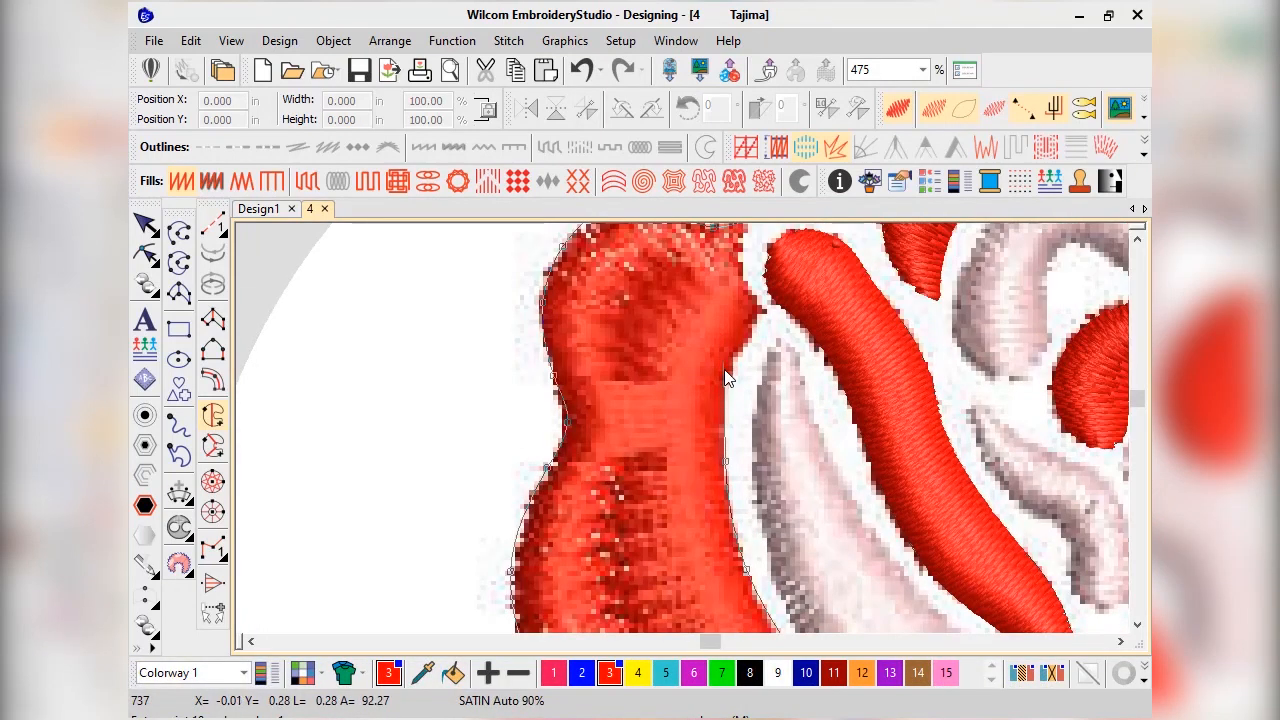
pyautogui.rightClick(725, 390)
pyautogui.rightClick(762, 309)
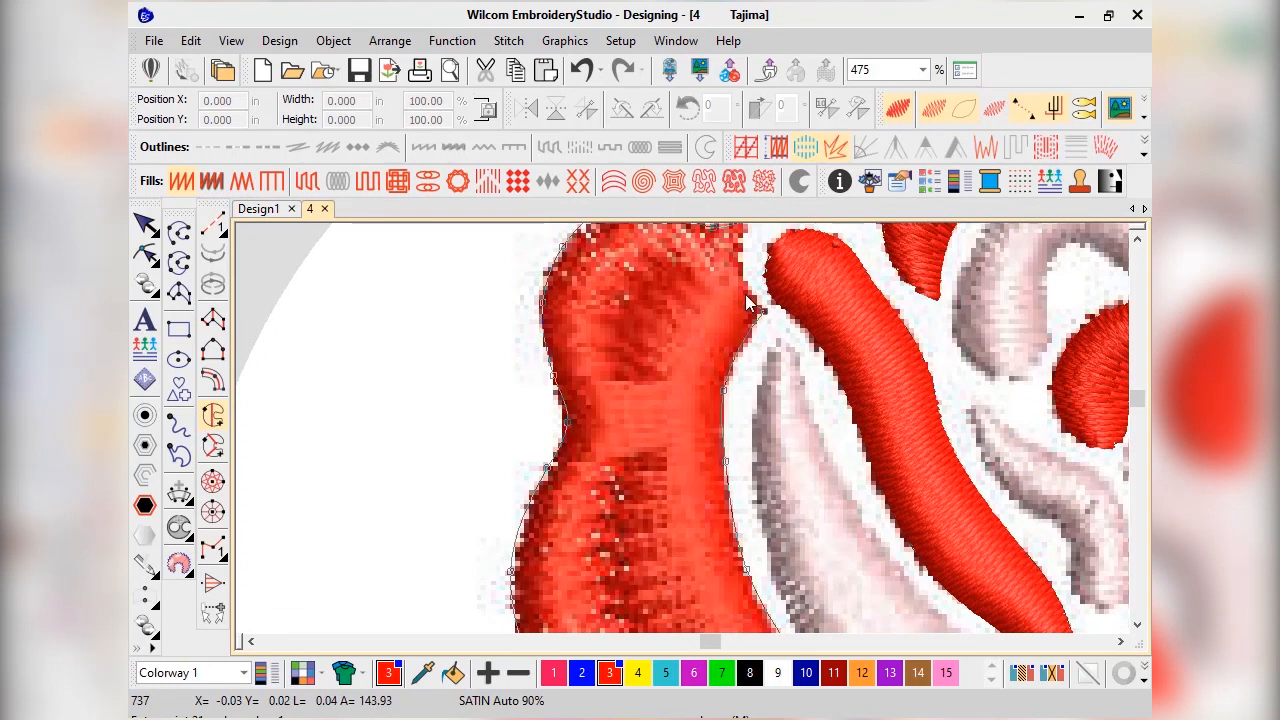
pyautogui.rightClick(746, 225)
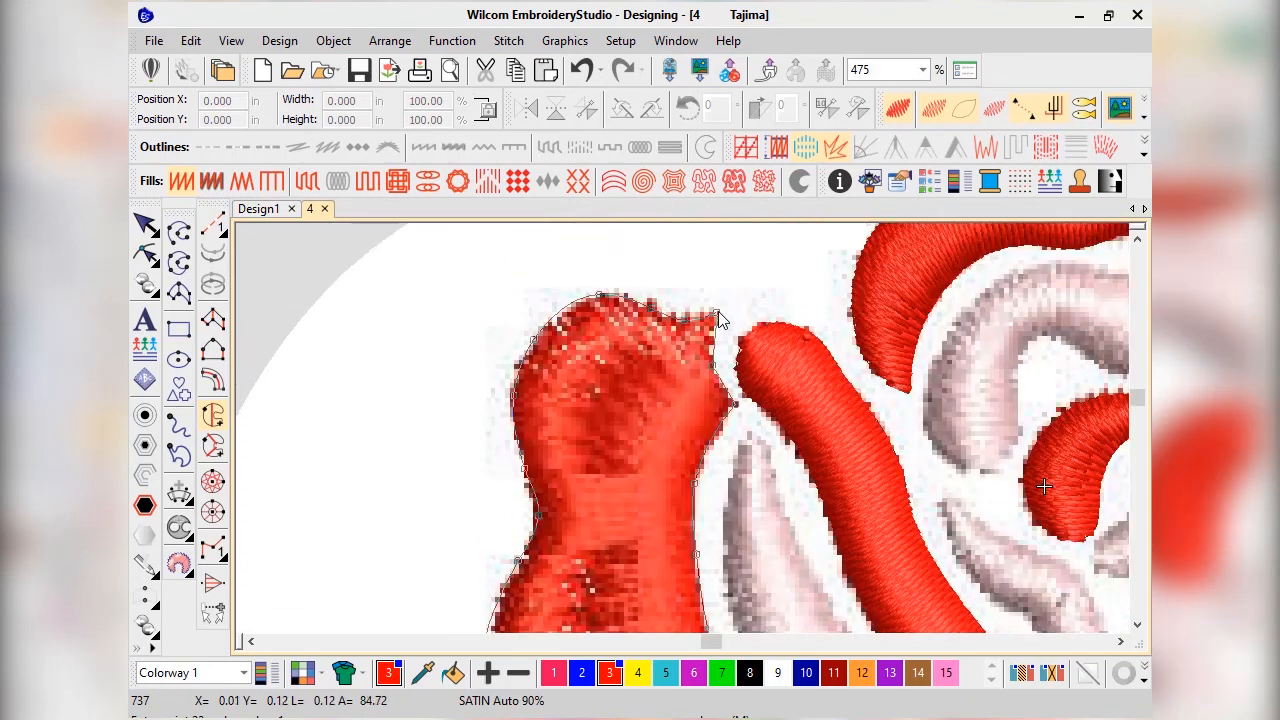
pyautogui.press('Return')
pyautogui.press('Return')
pyautogui.press('Return')
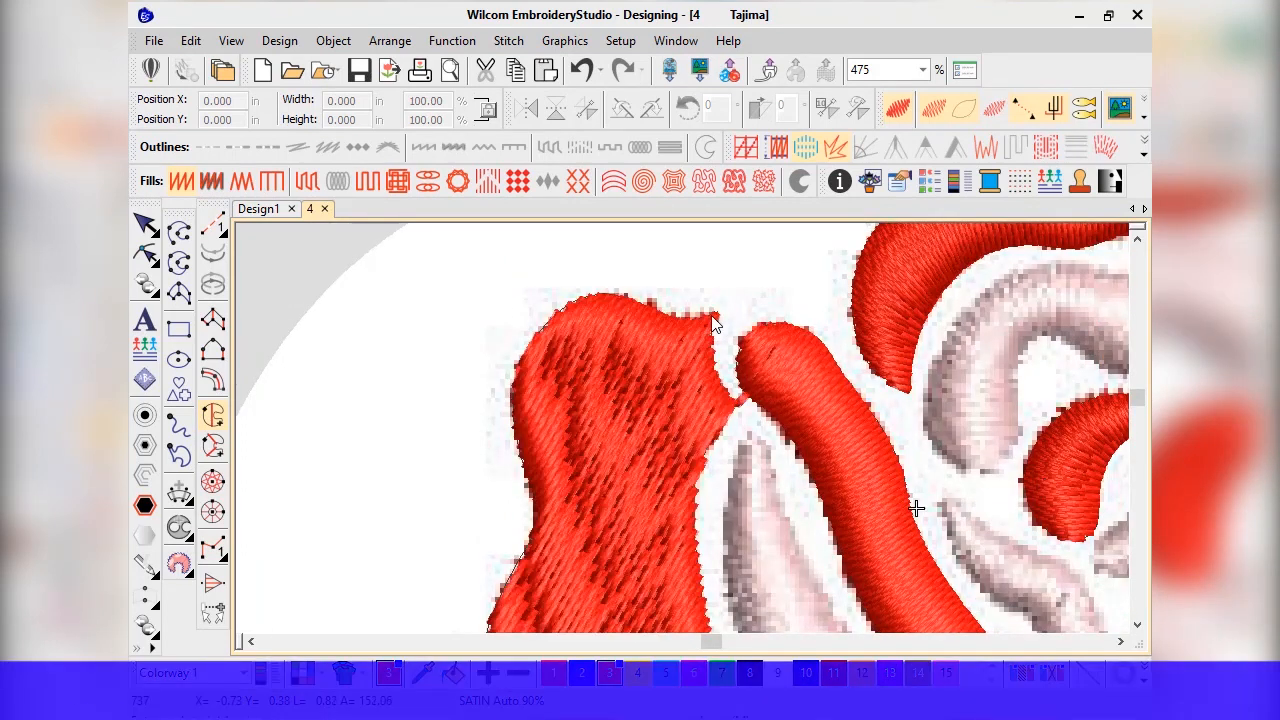
# Select the outer left petal and start adding stitch angles, placing one line across its upper part and two across its waist
pyautogui.scroll(-5, 710, 393)
pyautogui.click(146, 225)
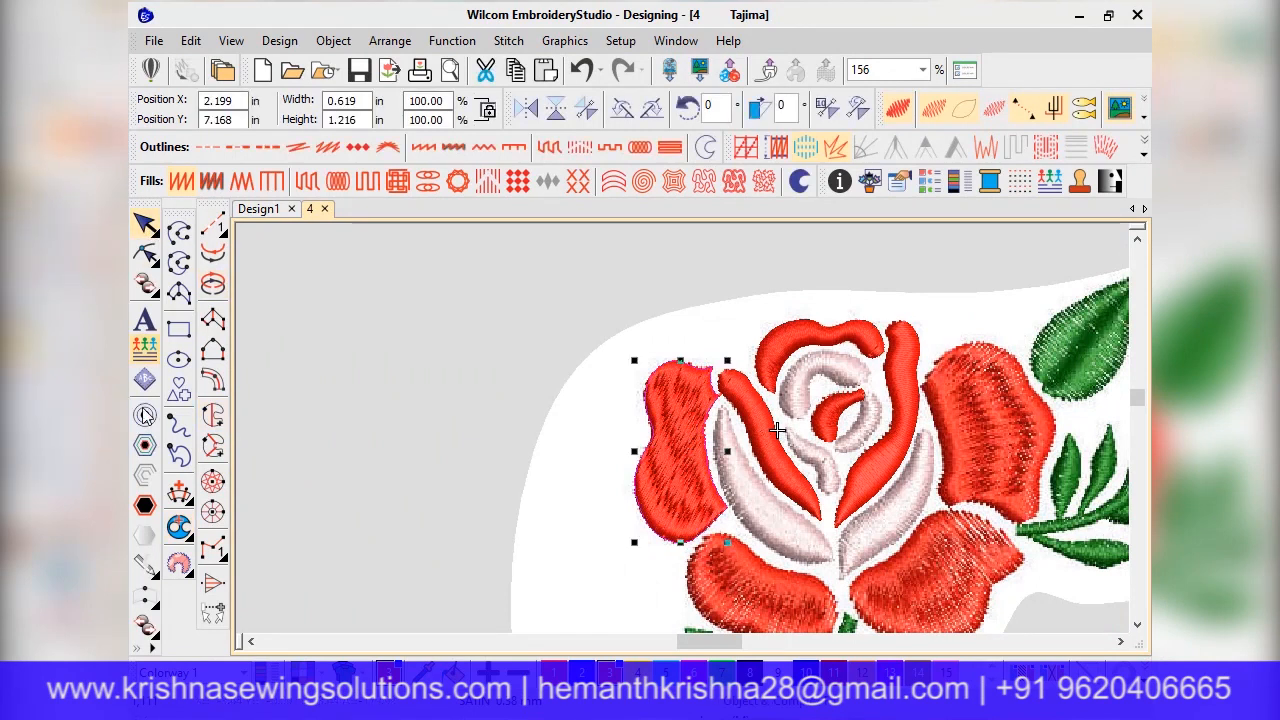
pyautogui.click(177, 496)
pyautogui.scroll(2, 746, 430)
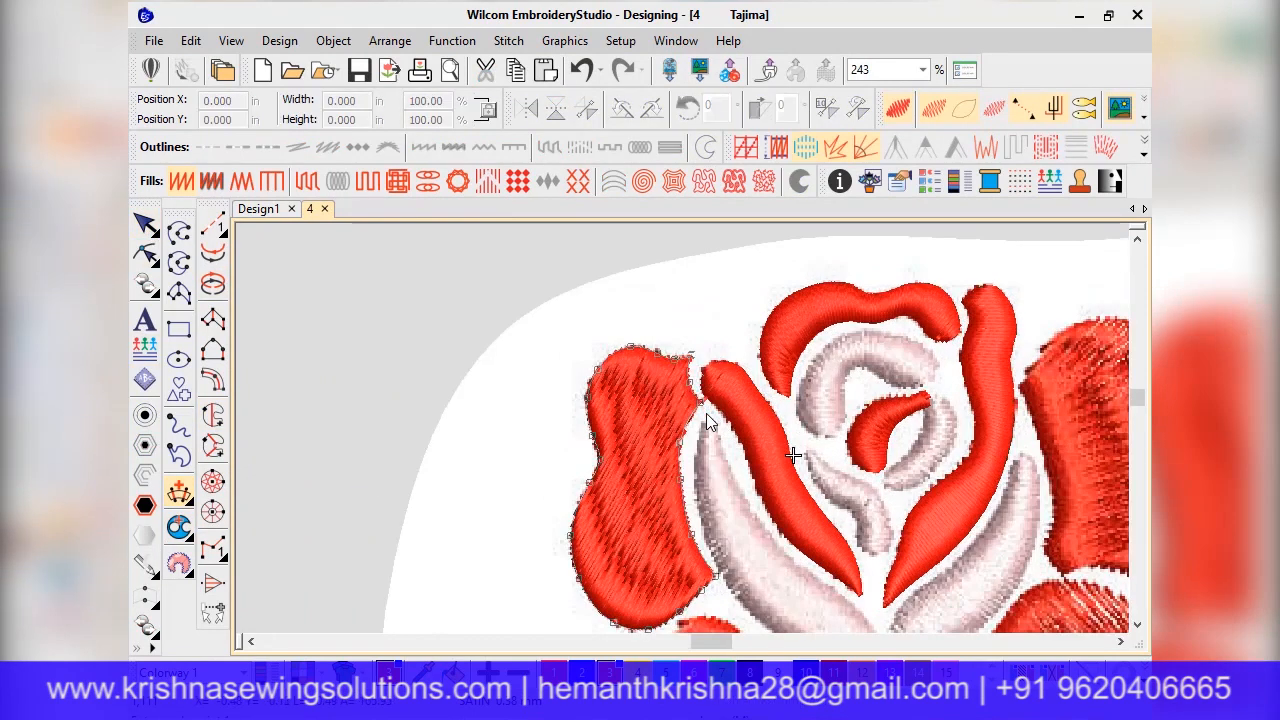
pyautogui.click(613, 338)
pyautogui.click(708, 415)
pyautogui.click(573, 419)
pyautogui.click(695, 442)
pyautogui.click(584, 463)
pyautogui.click(695, 466)
# Add two more stitch angle lines across the outer left petal's wide lower part, apply them, and clear the selection
pyautogui.click(547, 569)
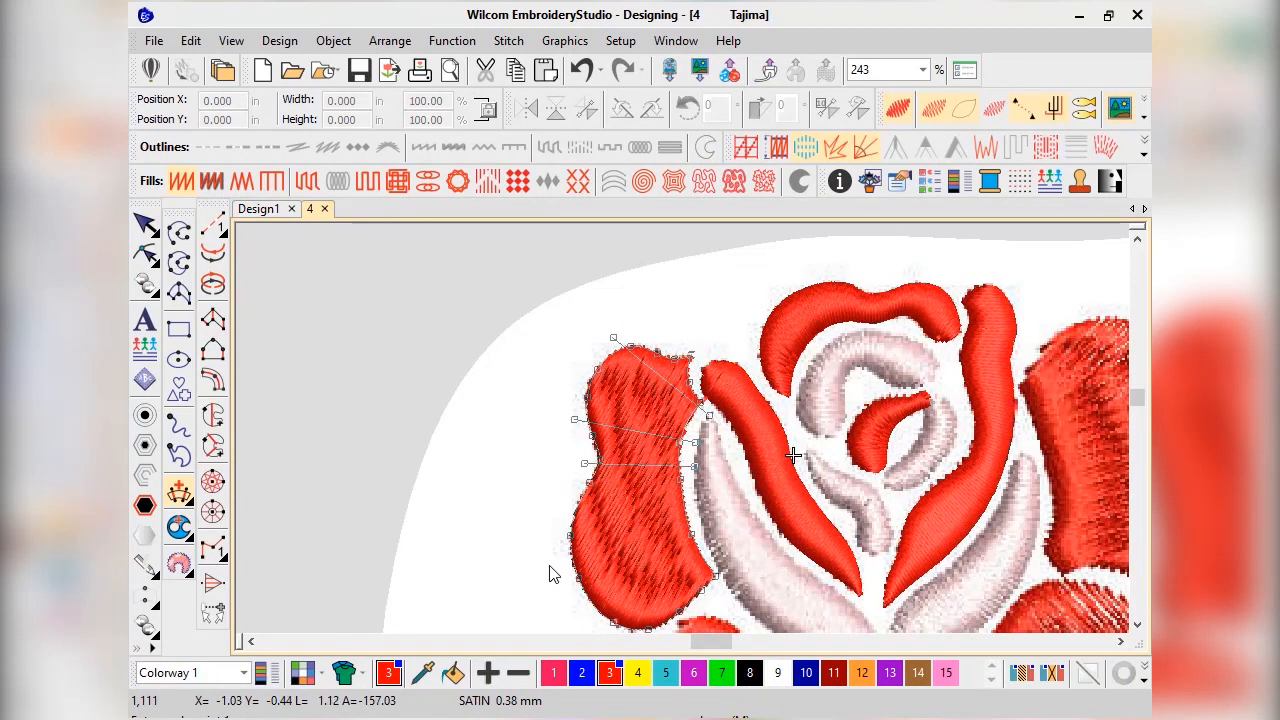
pyautogui.click(749, 526)
pyautogui.scroll(-2, 671, 540)
pyautogui.click(642, 550)
pyautogui.click(739, 441)
pyautogui.press('Return')
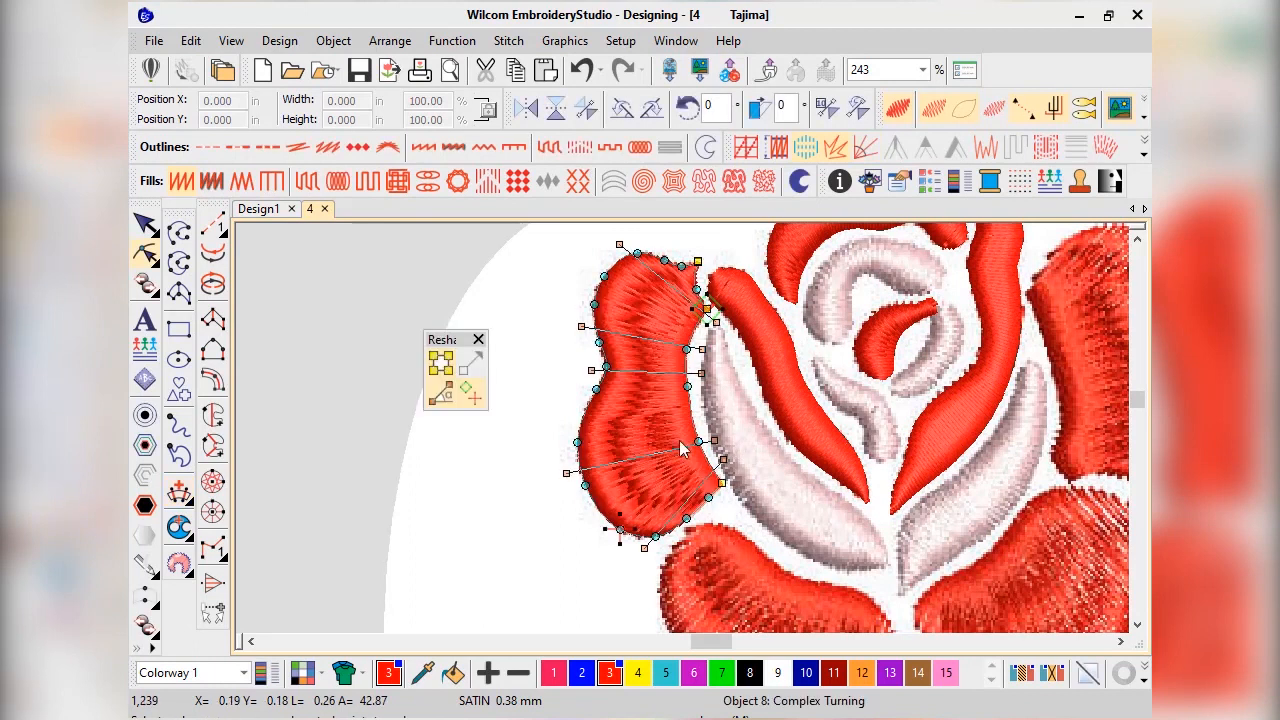
pyautogui.click(149, 227)
pyautogui.click(514, 406)
pyautogui.scroll(-3, 652, 357)
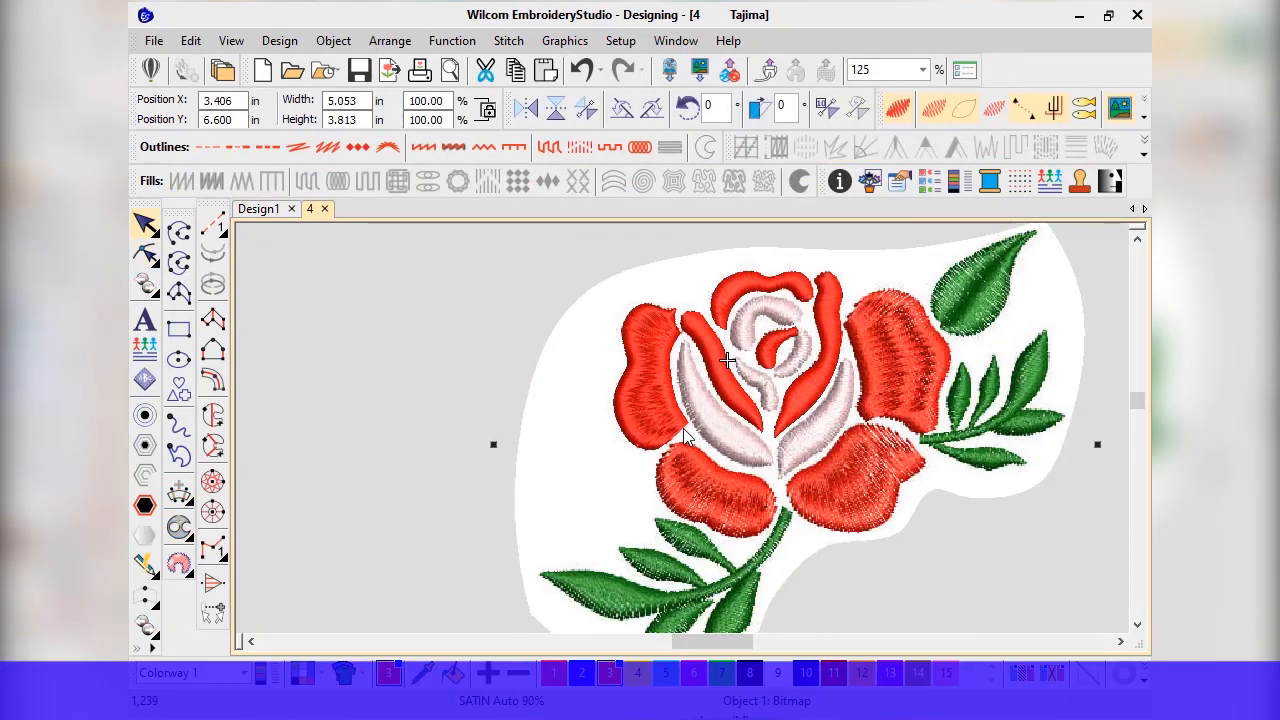
pyautogui.click(304, 462)
# Start a Complex Fill shape on the lower left red petal, tracing from its upper left end down the side and along the bottom edge
pyautogui.scroll(3, 714, 510)
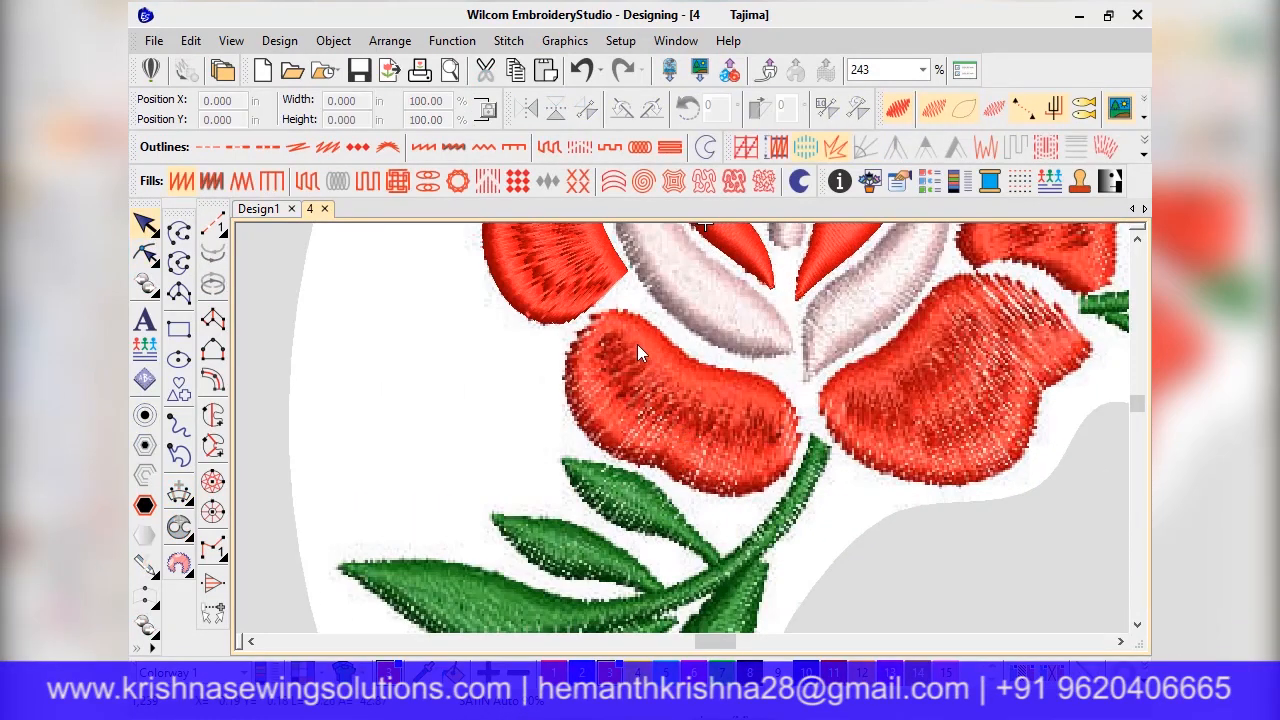
pyautogui.click(213, 414)
pyautogui.click(594, 315)
pyautogui.click(564, 375)
pyautogui.rightClick(581, 425)
pyautogui.rightClick(635, 461)
pyautogui.rightClick(658, 466)
pyautogui.rightClick(703, 490)
pyautogui.rightClick(758, 497)
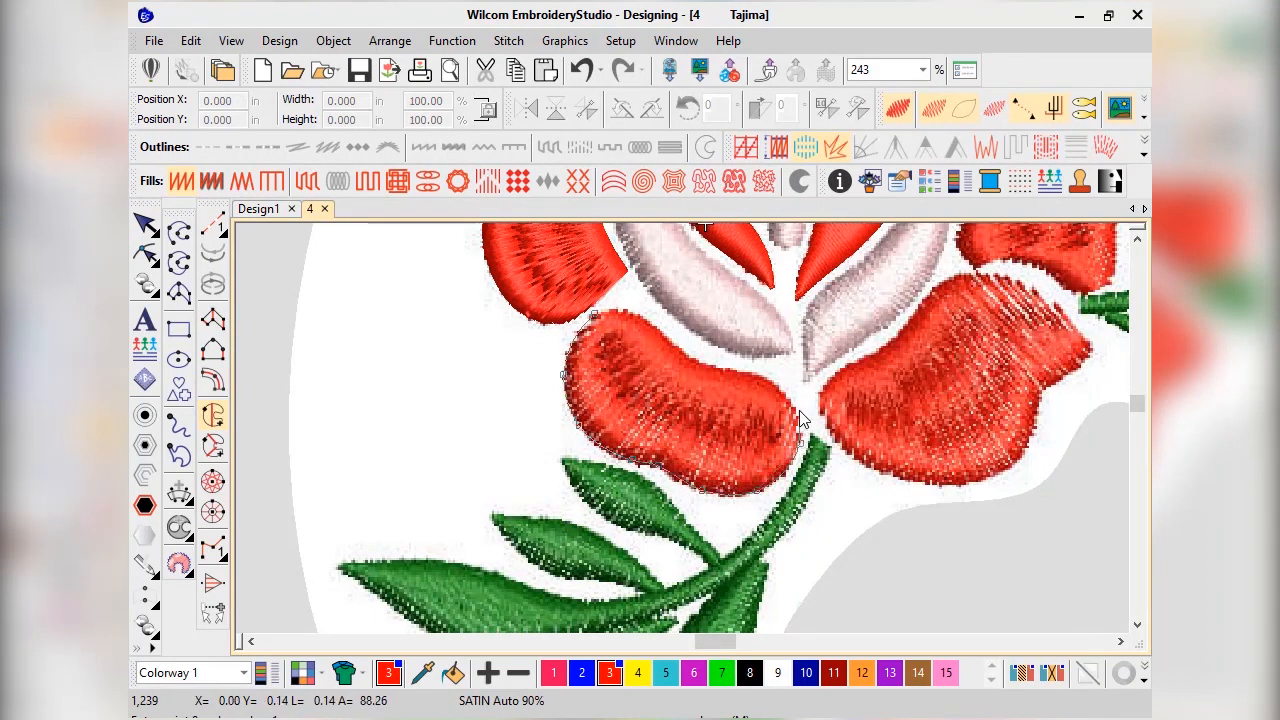
# Trace the lower left petal's upper edge back to the starting point, close the outline, and generate the stitches
pyautogui.rightClick(702, 363)
pyautogui.rightClick(664, 333)
pyautogui.rightClick(627, 310)
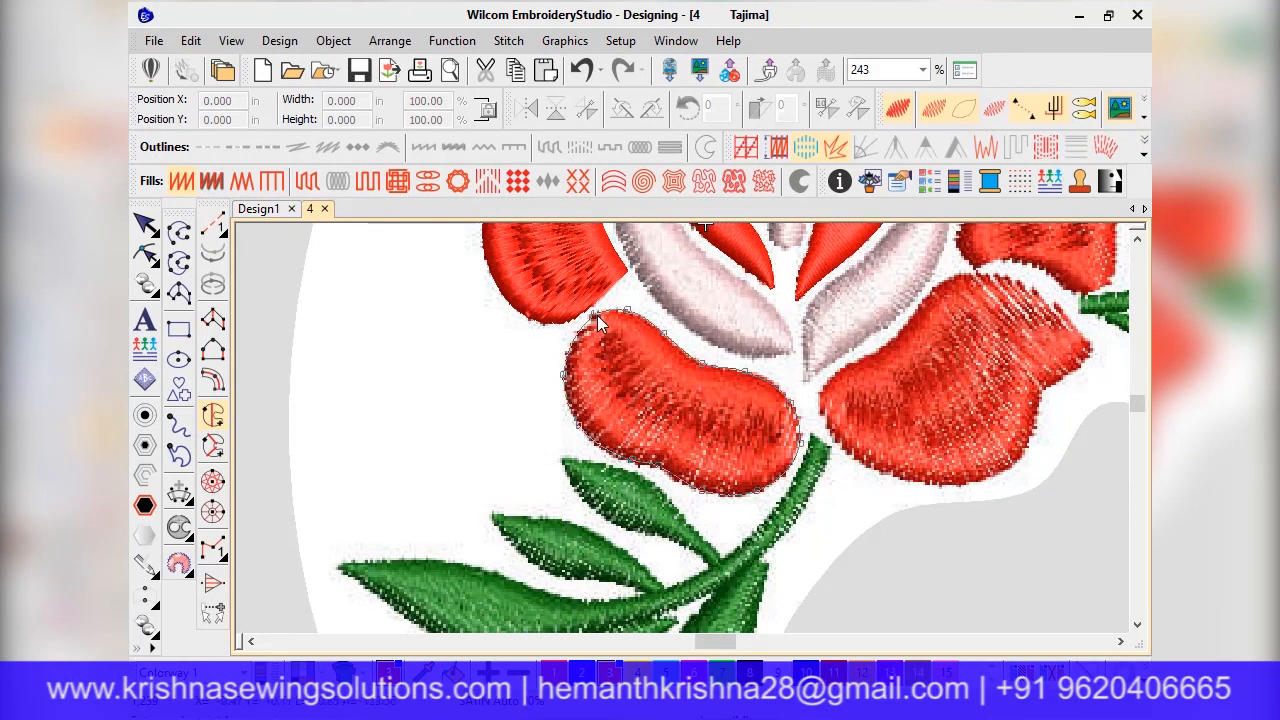
pyautogui.press('Return')
# Select the lower left petal, add three stitch angle lines across its left end, middle and right part, and apply them
pyautogui.click(145, 227)
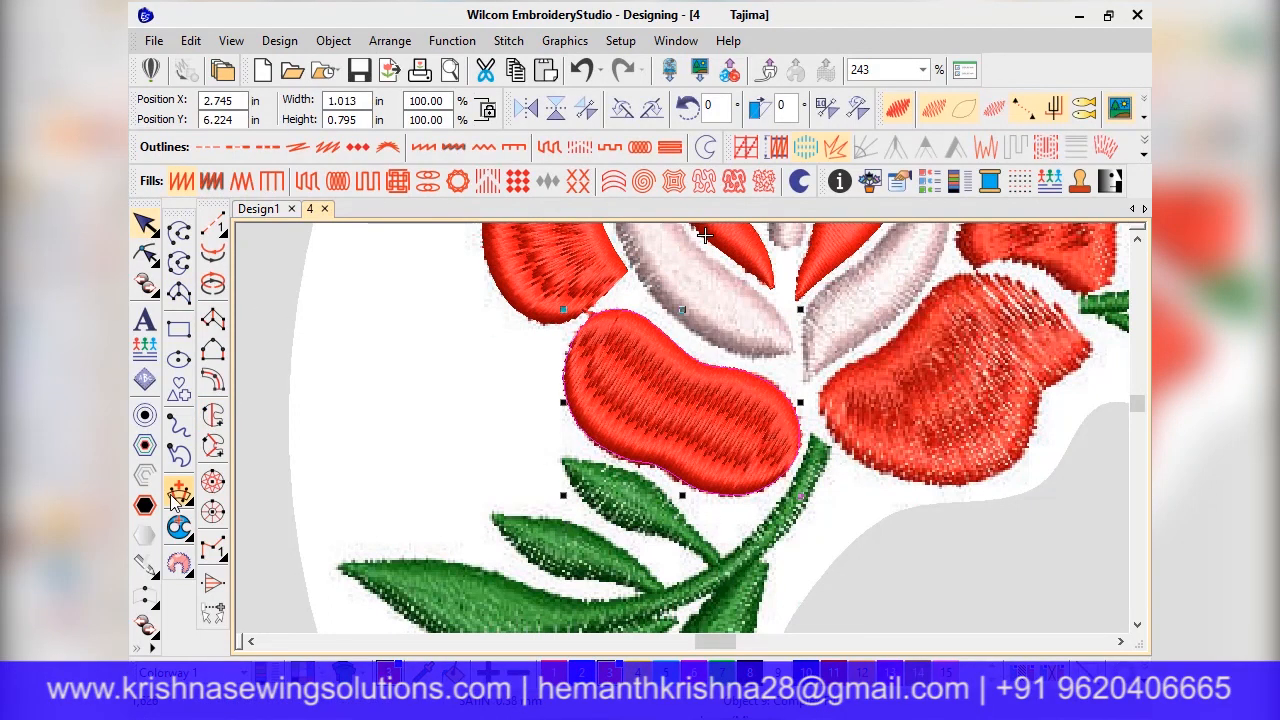
pyautogui.click(634, 298)
pyautogui.click(558, 412)
pyautogui.click(689, 338)
pyautogui.click(652, 478)
pyautogui.click(750, 354)
pyautogui.click(728, 535)
pyautogui.press('Return')
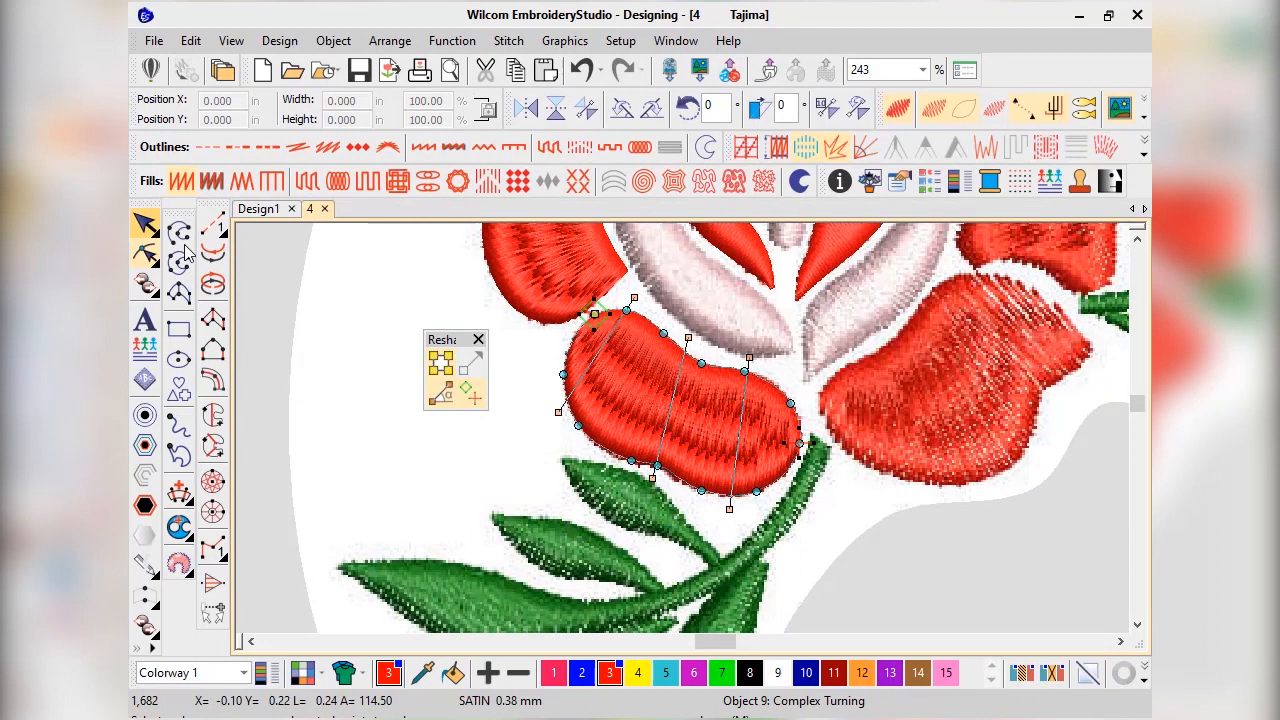
pyautogui.click(145, 225)
pyautogui.scroll(-4, 426, 345)
pyautogui.moveTo(731, 472); pyautogui.dragTo(731, 461)
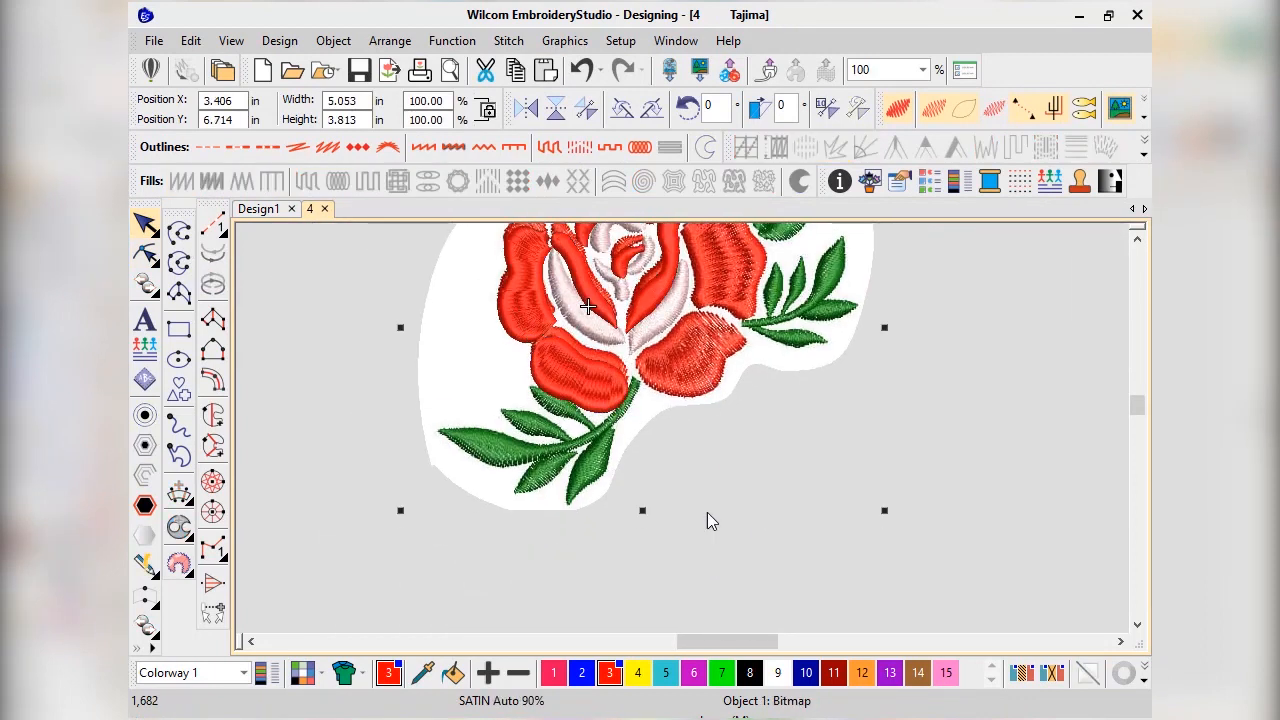
pyautogui.click(581, 69)
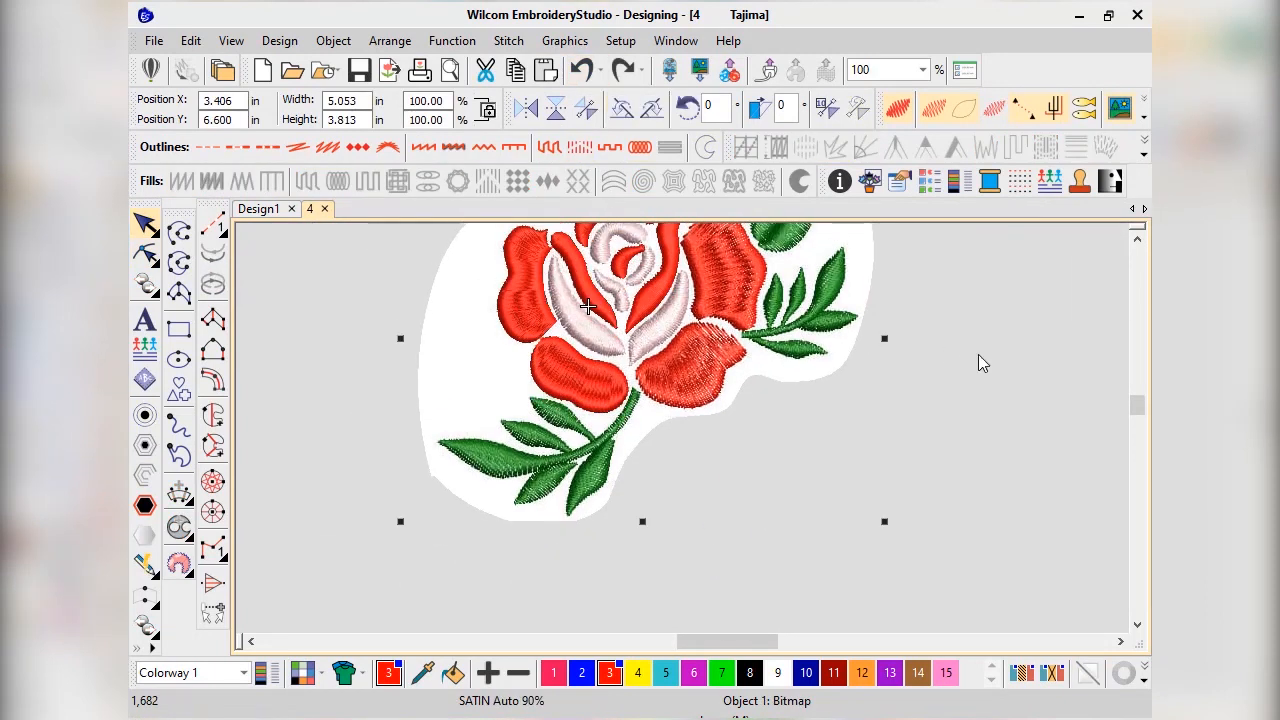
pyautogui.click(978, 363)
# Start a Complex Fill shape on the lower right red petal, tracing from its left end along the bottom edge to the right tip
pyautogui.scroll(4, 687, 362)
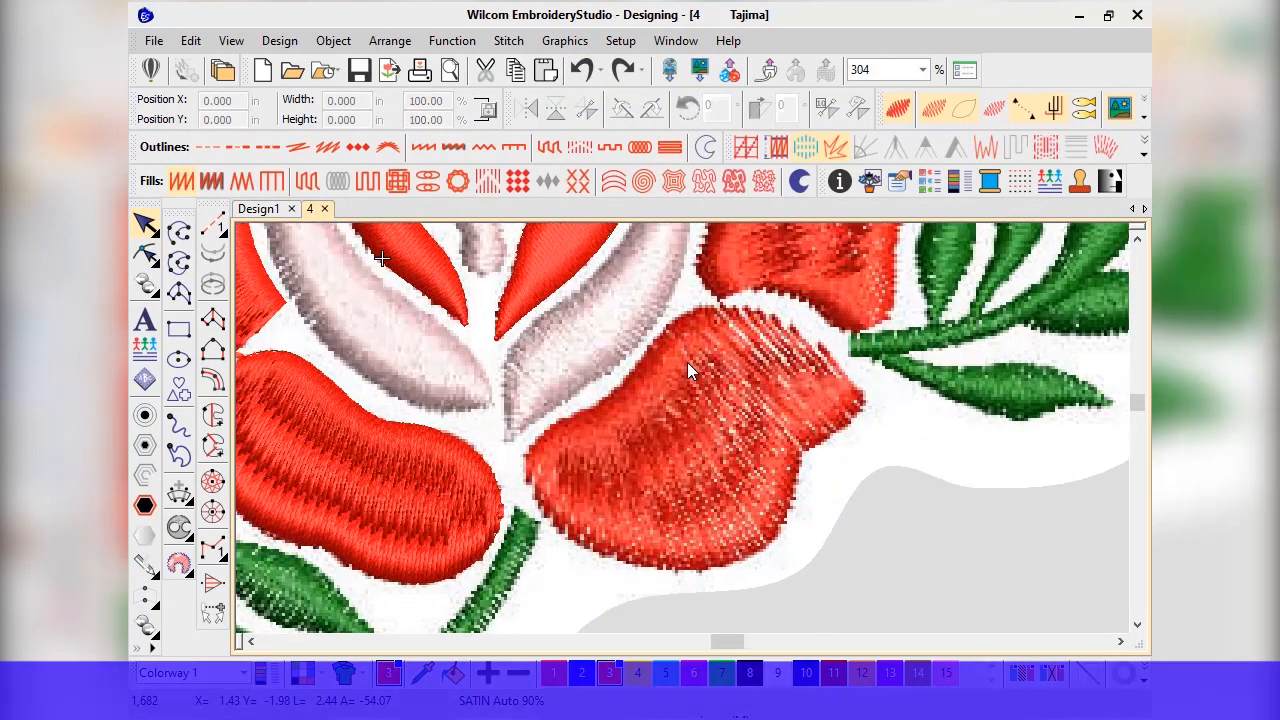
pyautogui.click(213, 418)
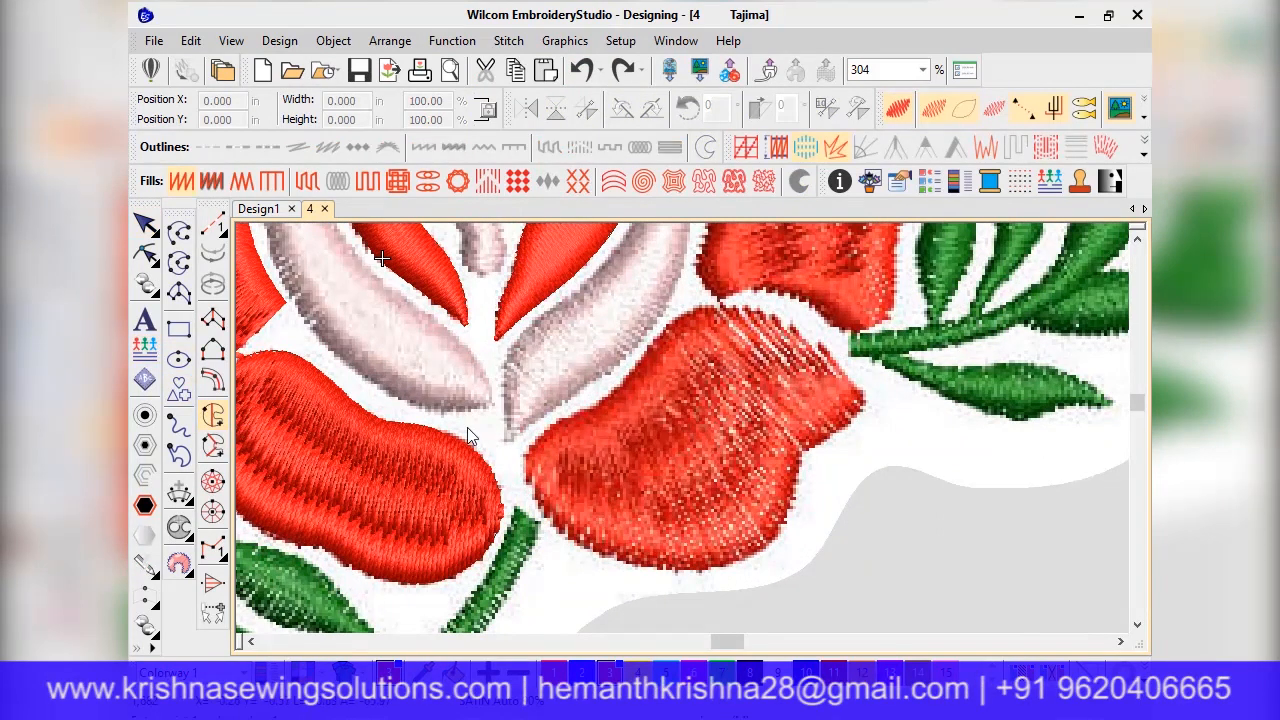
pyautogui.click(528, 477)
pyautogui.rightClick(596, 552)
pyautogui.rightClick(671, 572)
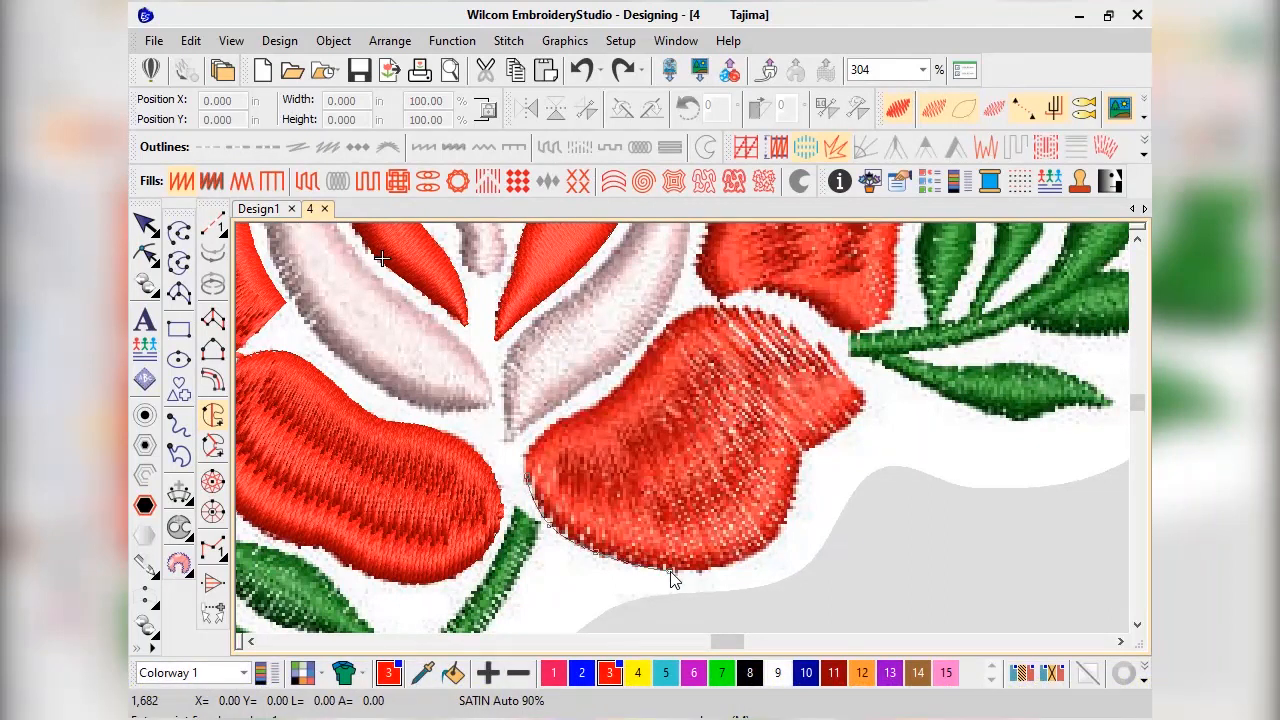
pyautogui.rightClick(790, 515)
pyautogui.rightClick(806, 460)
pyautogui.rightClick(866, 403)
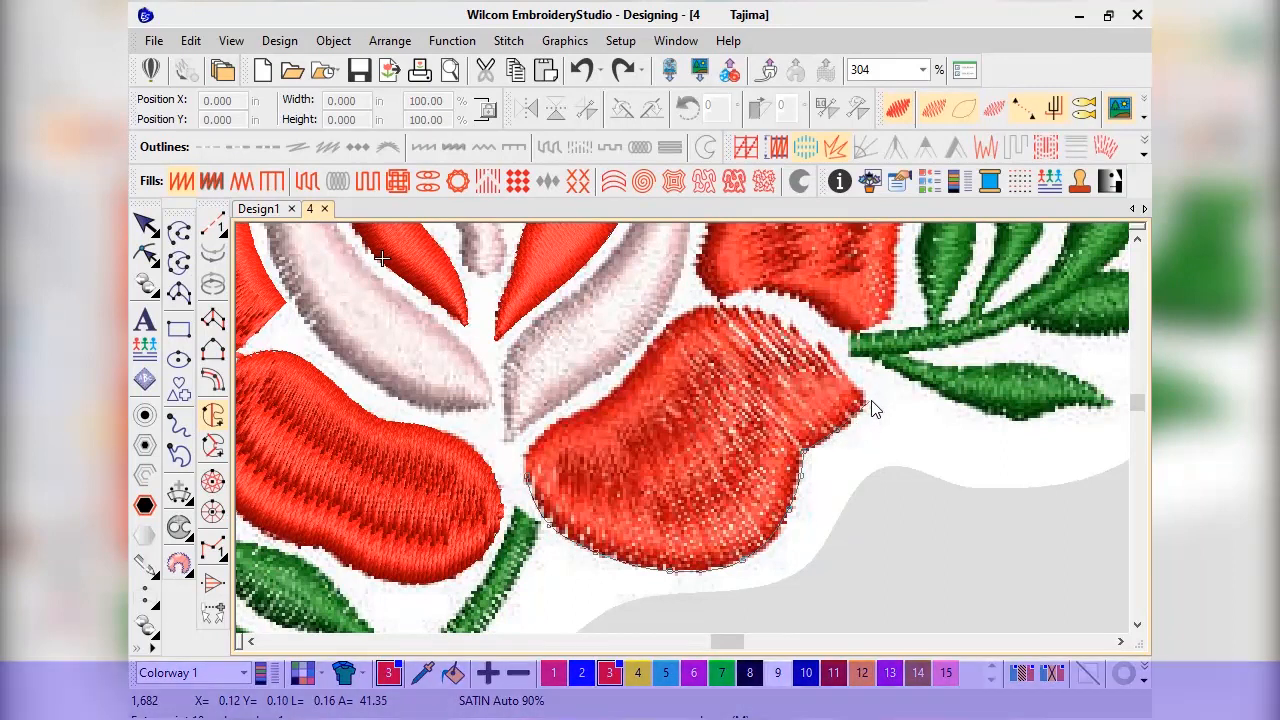
# Trace the lower right petal's upper edge back to the starting point, close the outline, and generate the stitches
pyautogui.rightClick(837, 367)
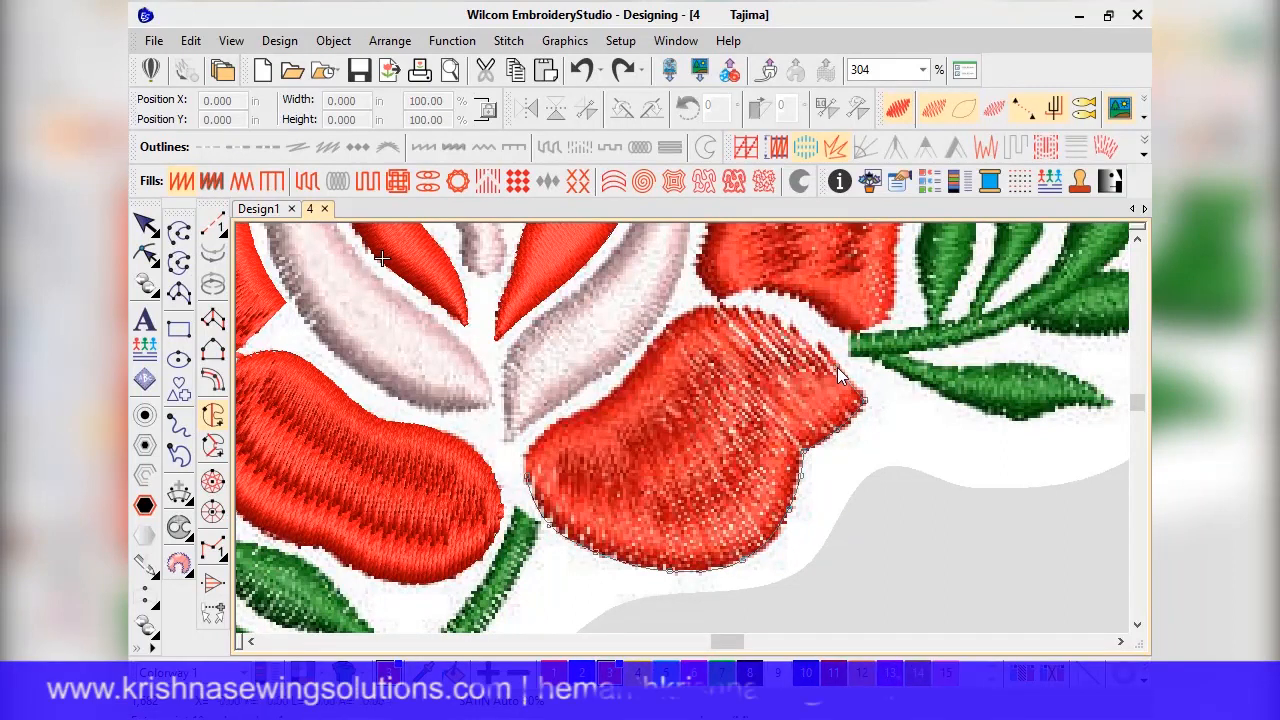
pyautogui.rightClick(789, 323)
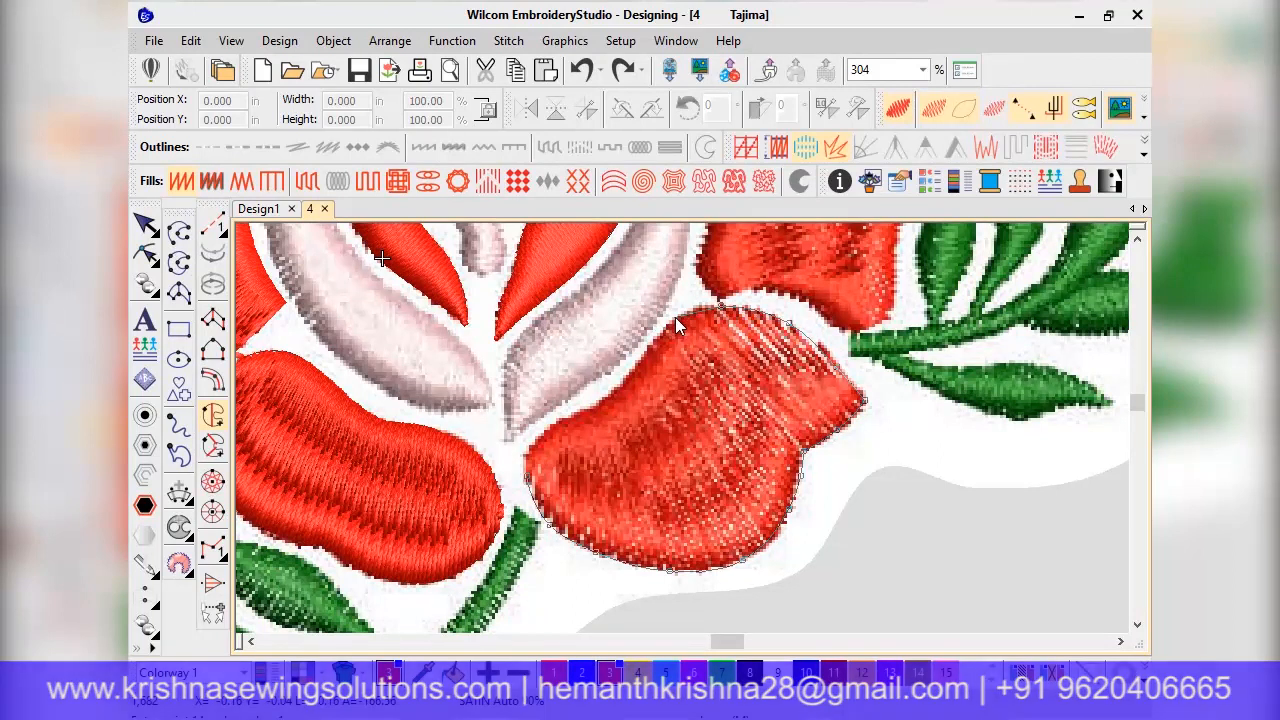
pyautogui.rightClick(642, 358)
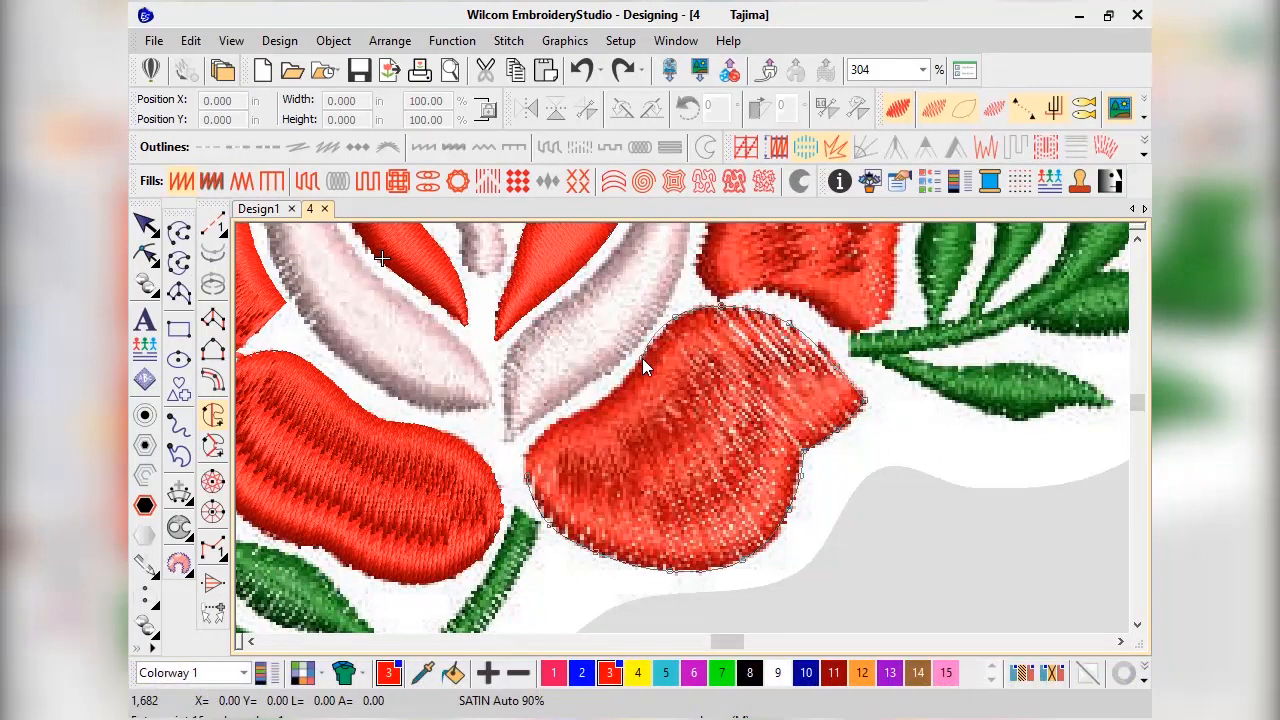
pyautogui.rightClick(615, 390)
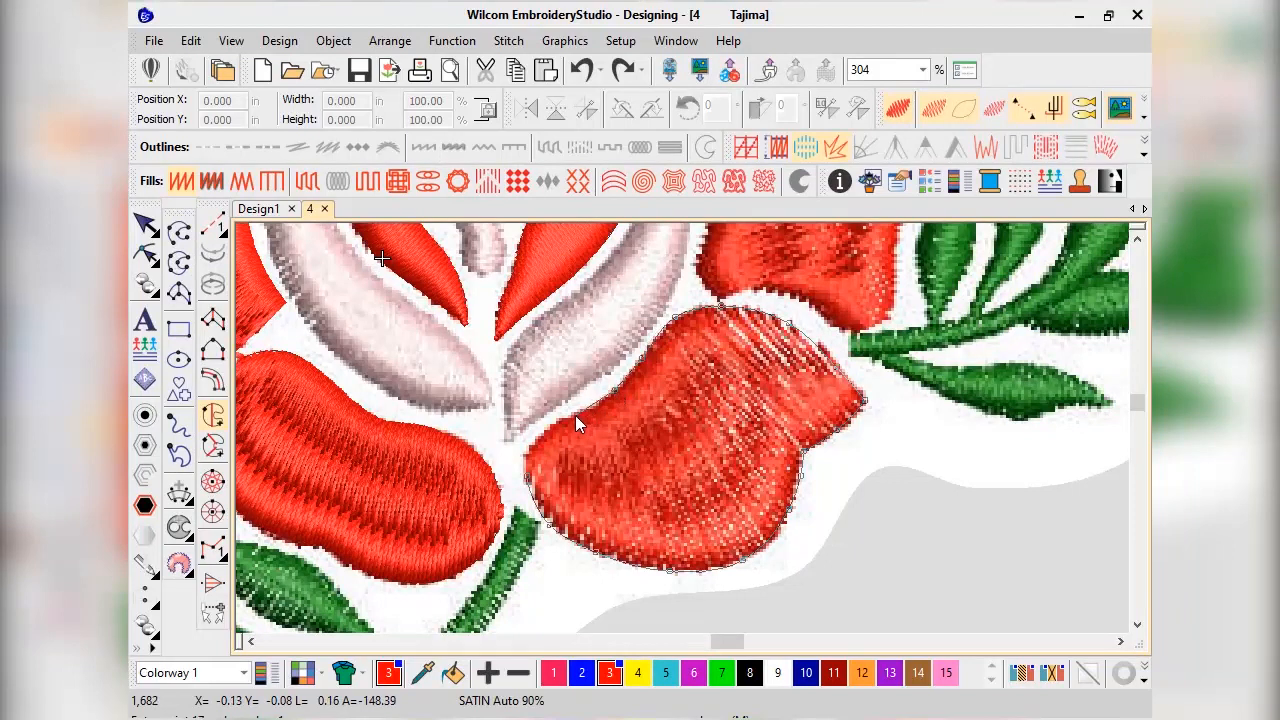
pyautogui.rightClick(571, 414)
pyautogui.rightClick(528, 455)
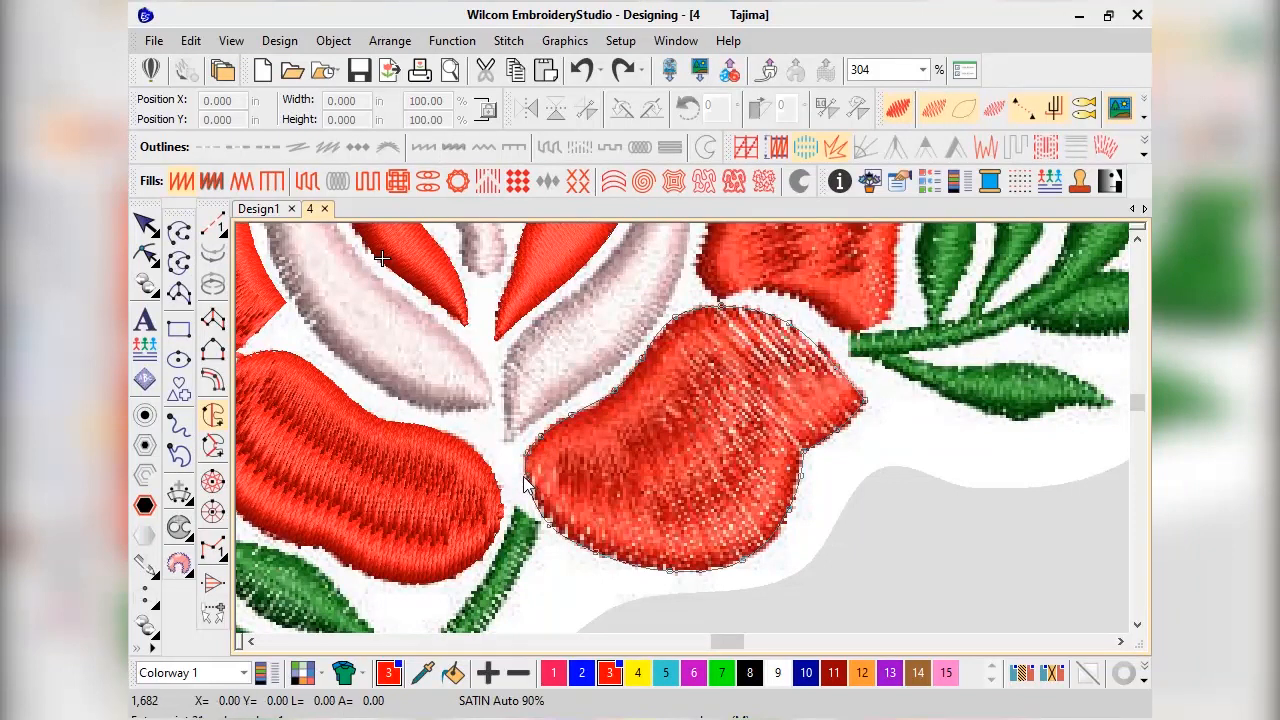
pyautogui.press('Return')
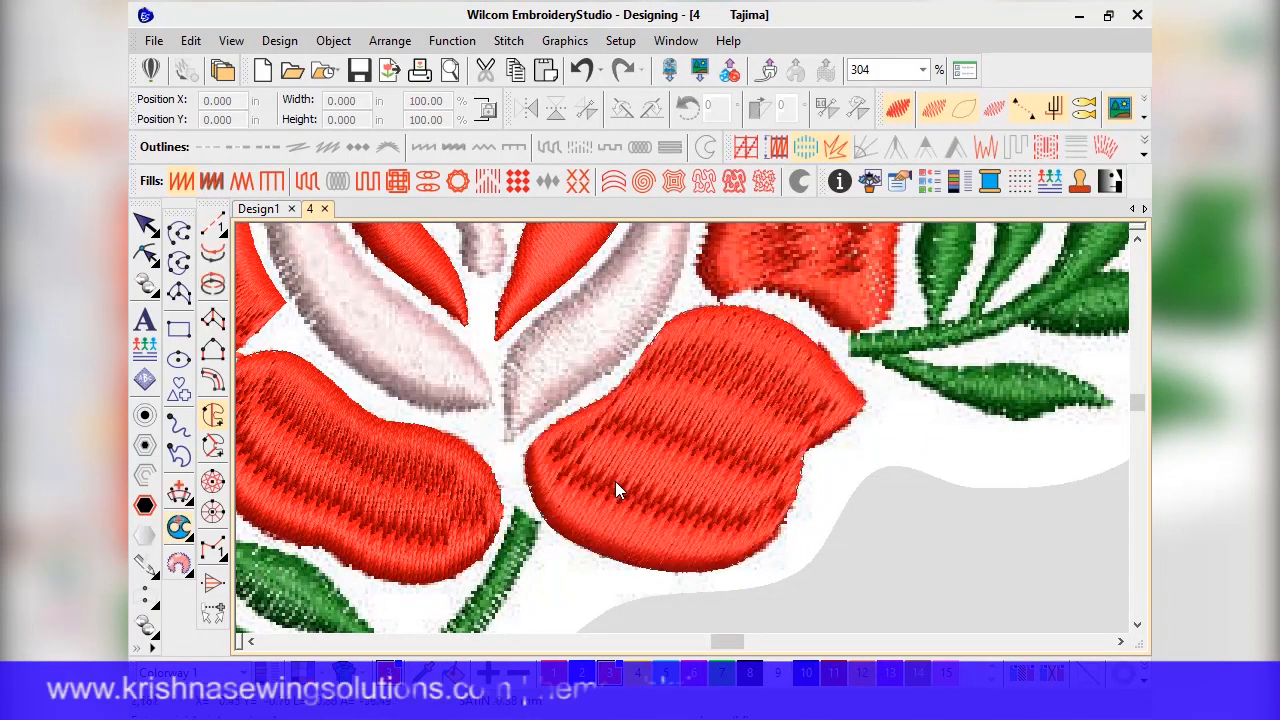
# Select the lower right petal, add three stitch angle lines across its right end, middle and left part, and apply them
pyautogui.click(146, 224)
pyautogui.click(179, 492)
pyautogui.click(764, 305)
pyautogui.click(862, 424)
pyautogui.click(631, 349)
pyautogui.click(807, 501)
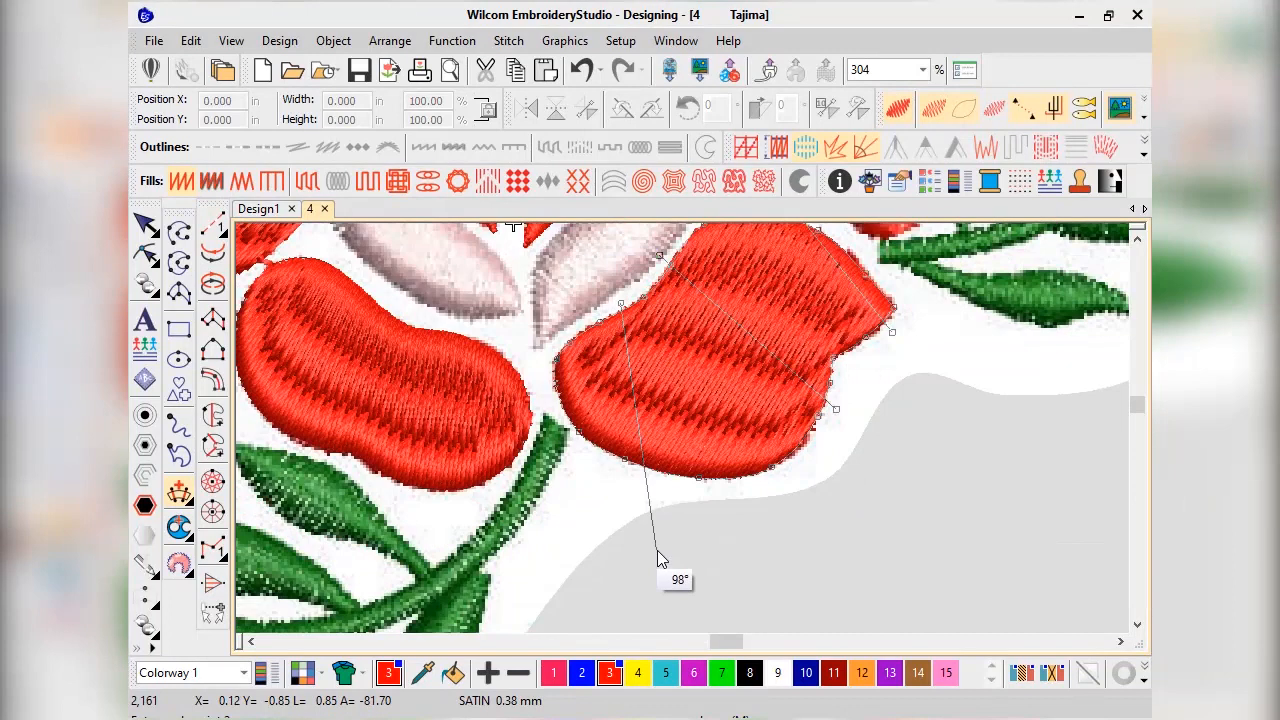
pyautogui.click(657, 550)
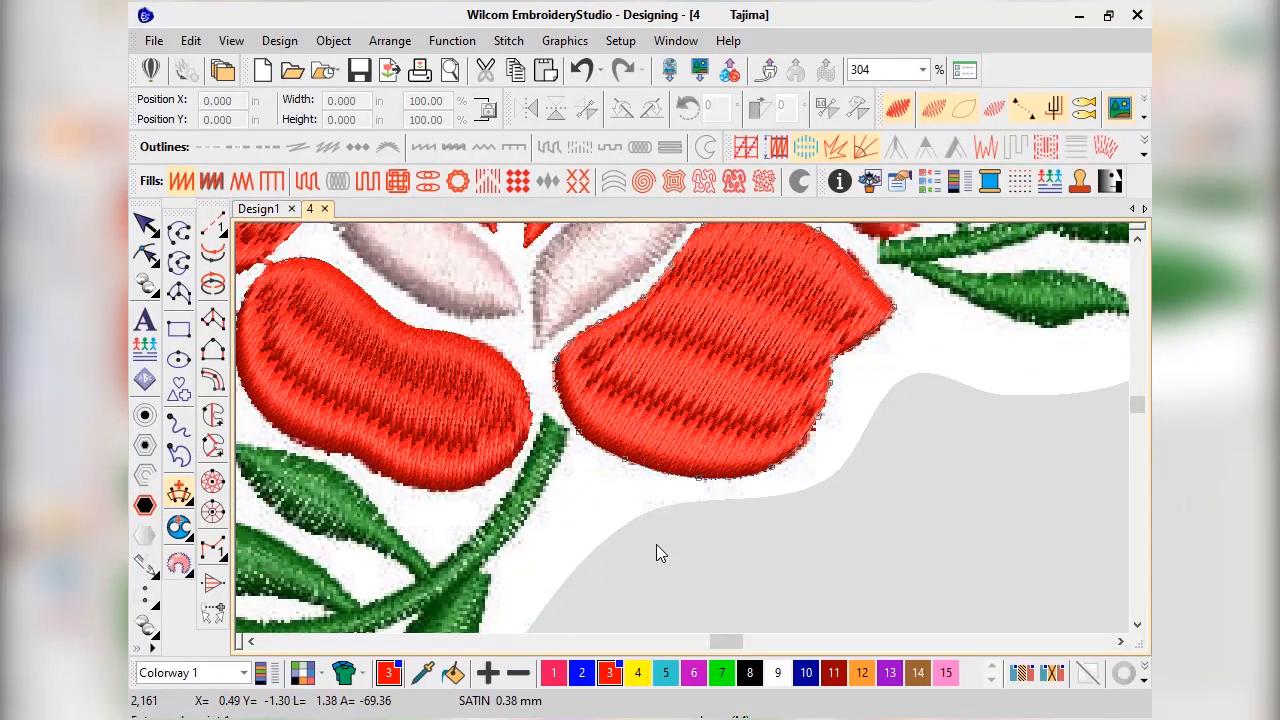
pyautogui.press('Return')
# Reshape the lower right petal's left and middle stitch angle lines by shifting their upper ends, and clear the selection
pyautogui.scroll(-3, 749, 405)
pyautogui.scroll(2, 716, 362)
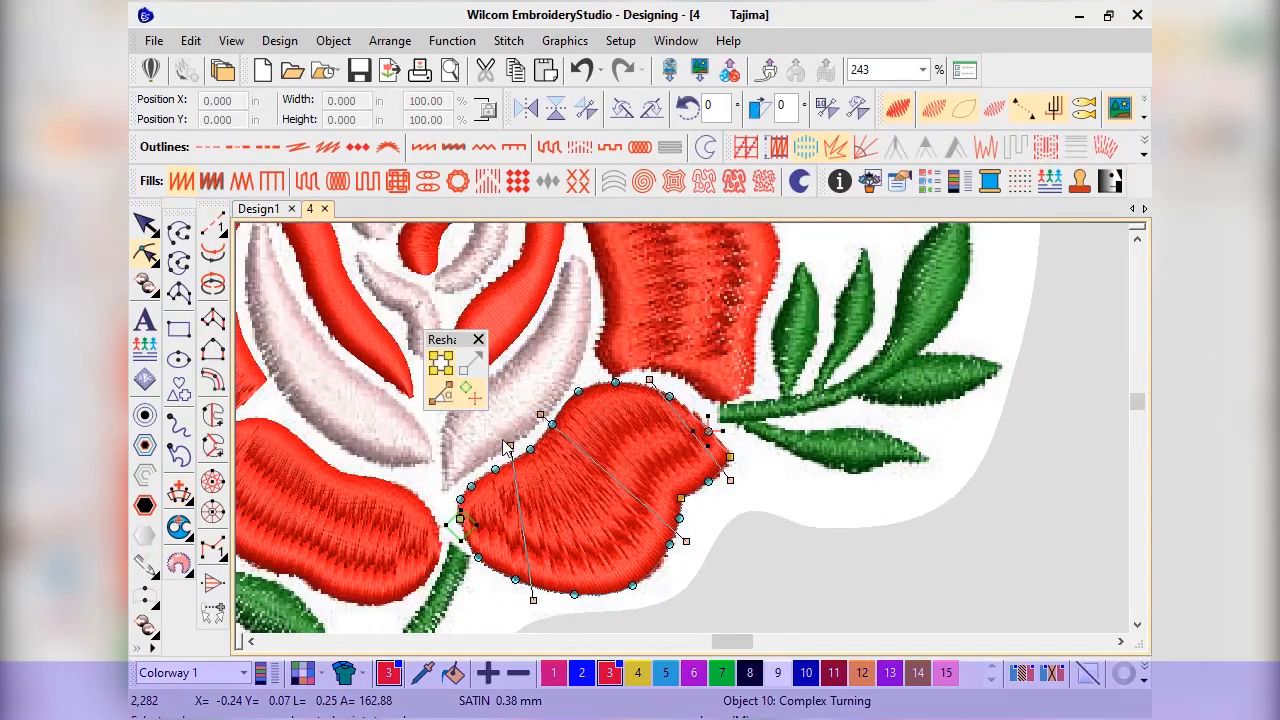
pyautogui.moveTo(512, 443); pyautogui.dragTo(551, 399)
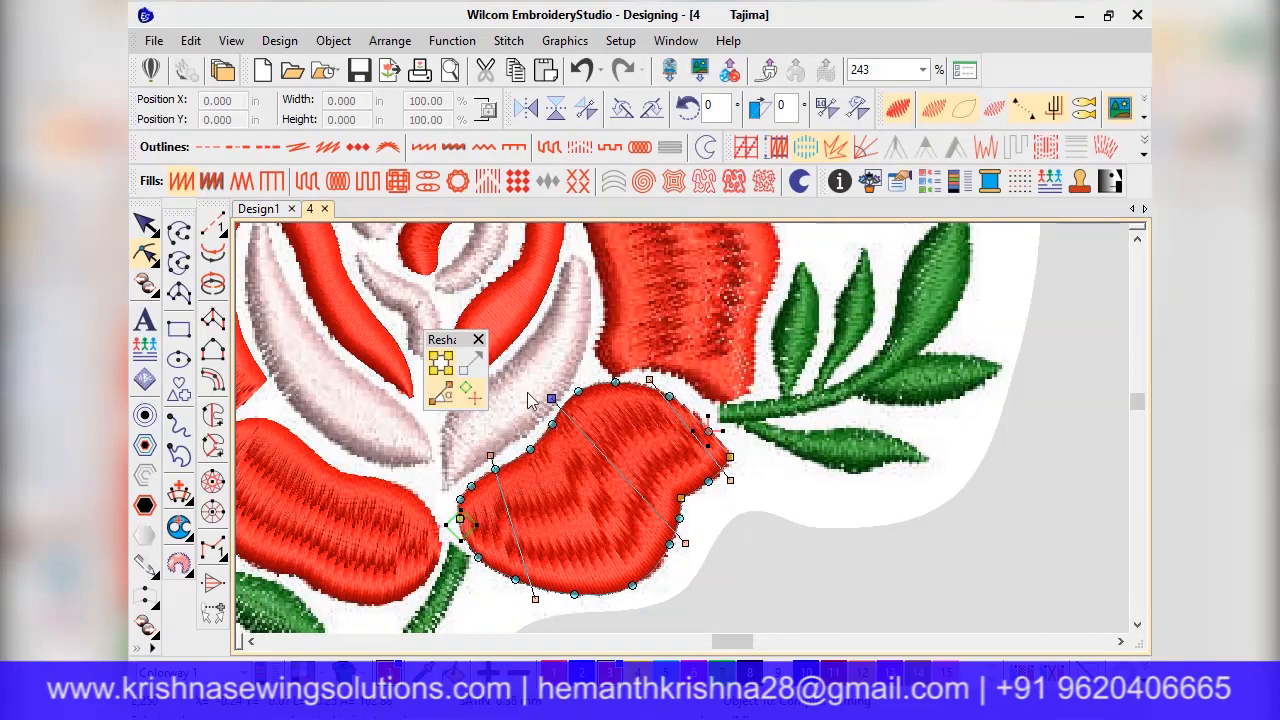
pyautogui.click(478, 341)
pyautogui.click(145, 224)
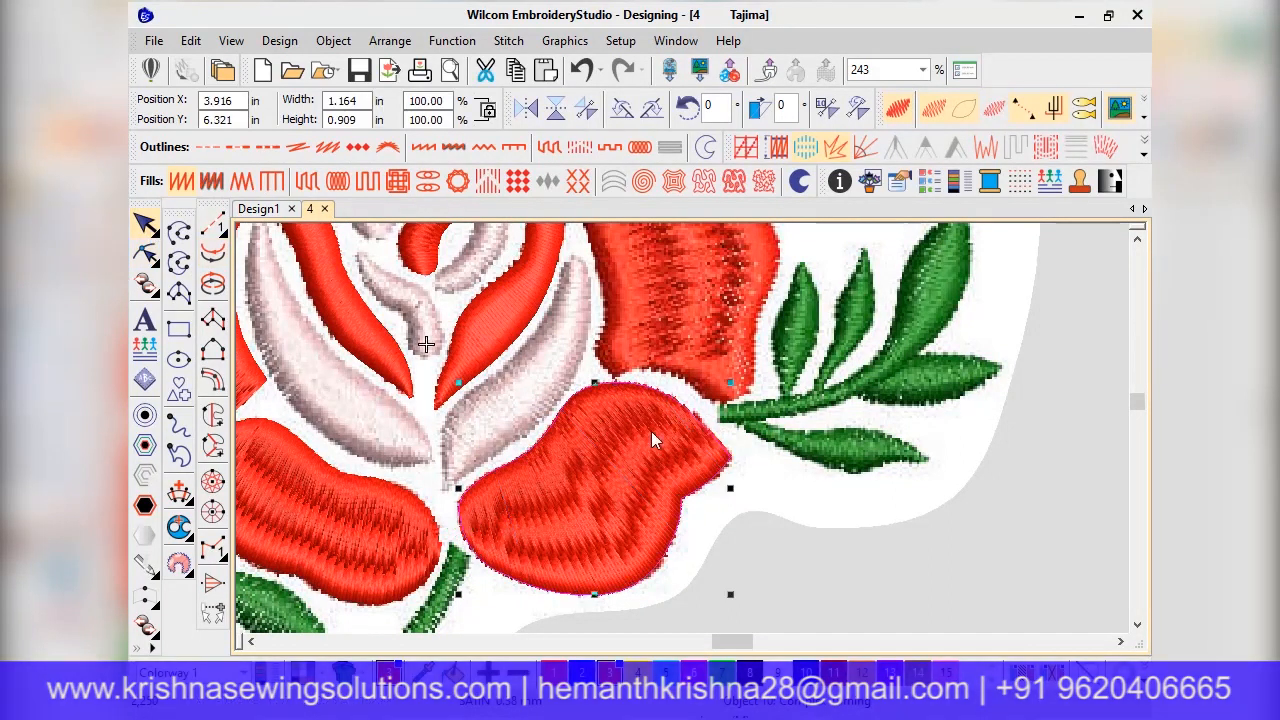
pyautogui.scroll(-4, 668, 420)
pyautogui.click(847, 496)
# Start a Complex Fill shape on the large outer right petal, tracing its inner edge downward and along its bottom edge
pyautogui.scroll(4, 665, 350)
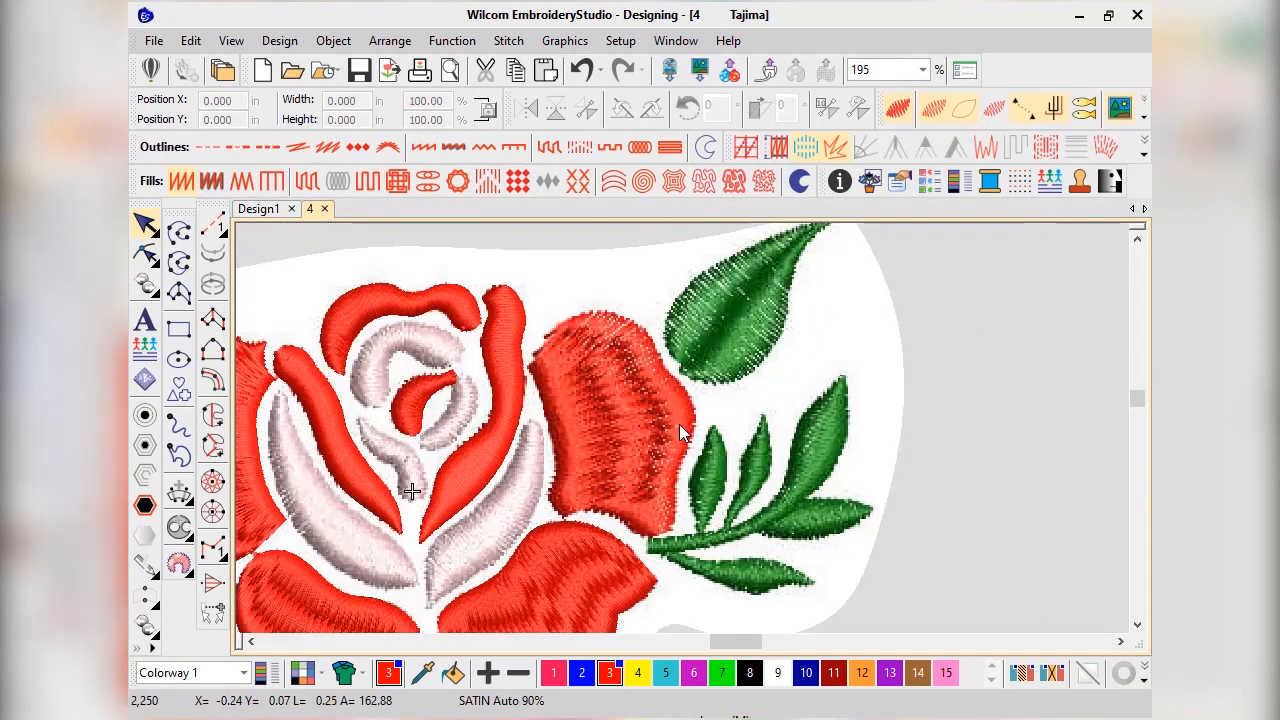
pyautogui.click(213, 414)
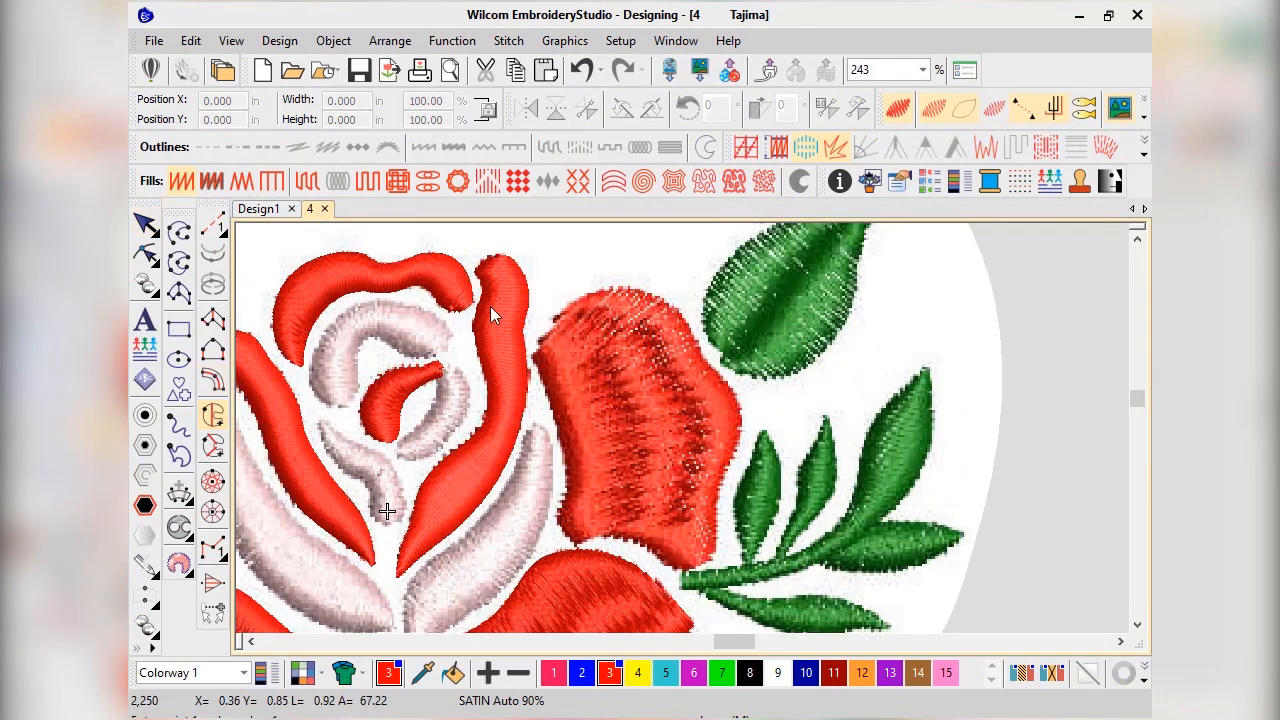
pyautogui.click(557, 425)
pyautogui.click(568, 462)
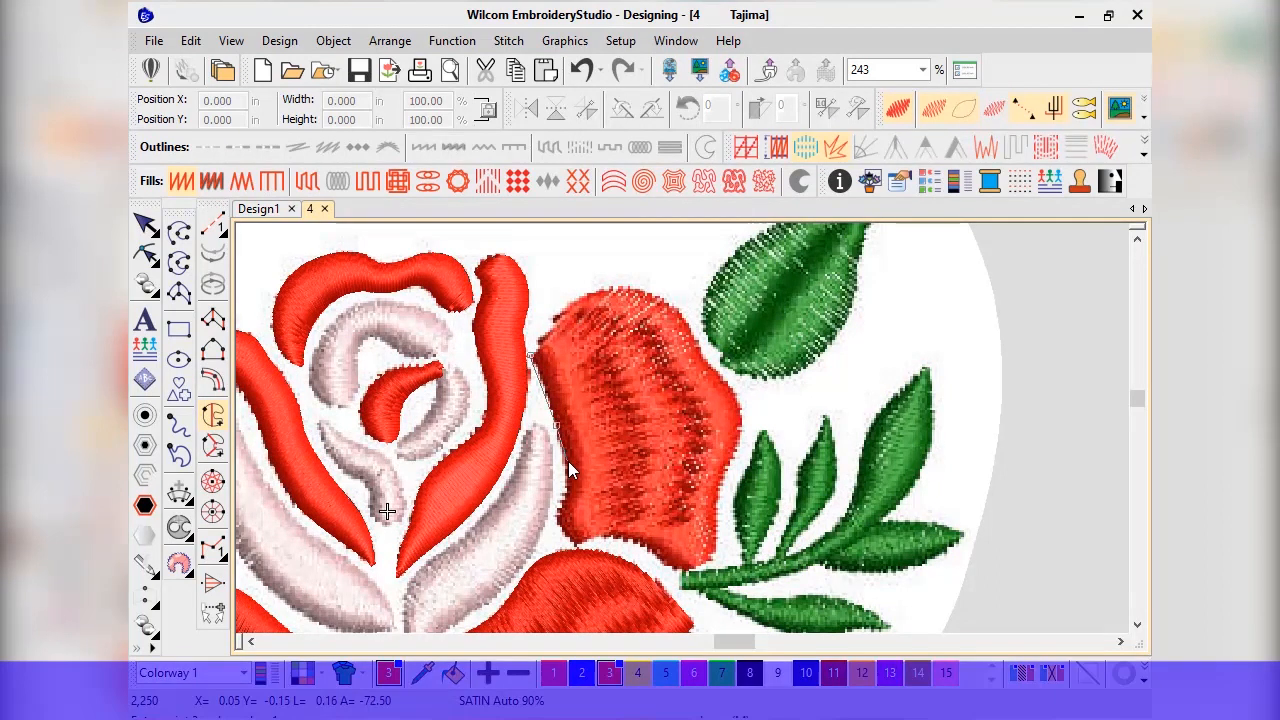
pyautogui.click(576, 546)
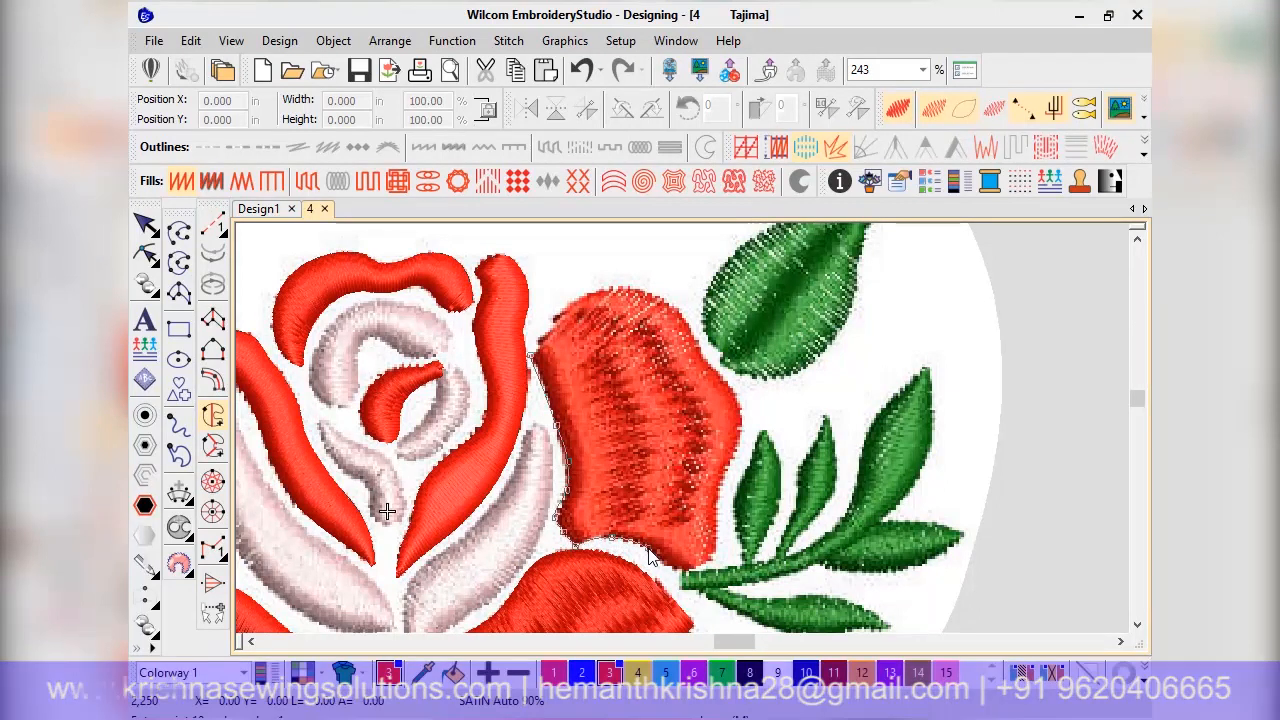
pyautogui.click(713, 554)
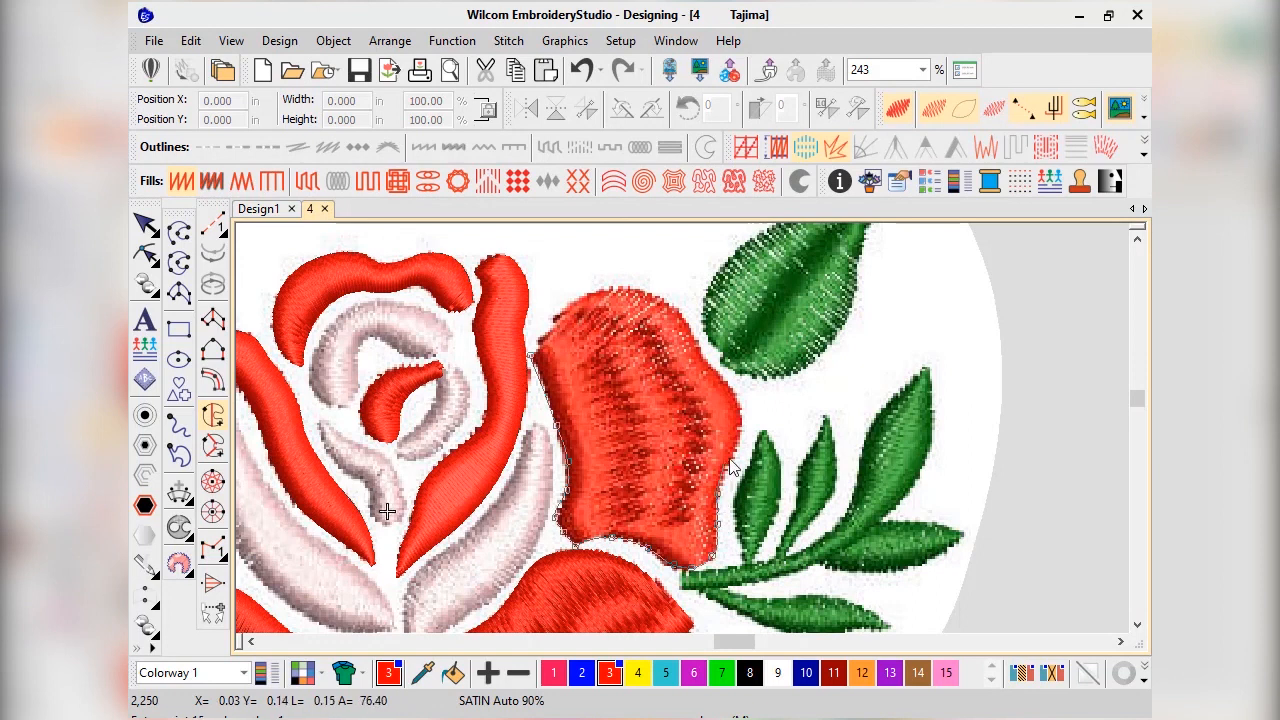
# Trace the outer right petal's right side and rounded top back to the start, close the outline, and generate the stitches
pyautogui.click(742, 415)
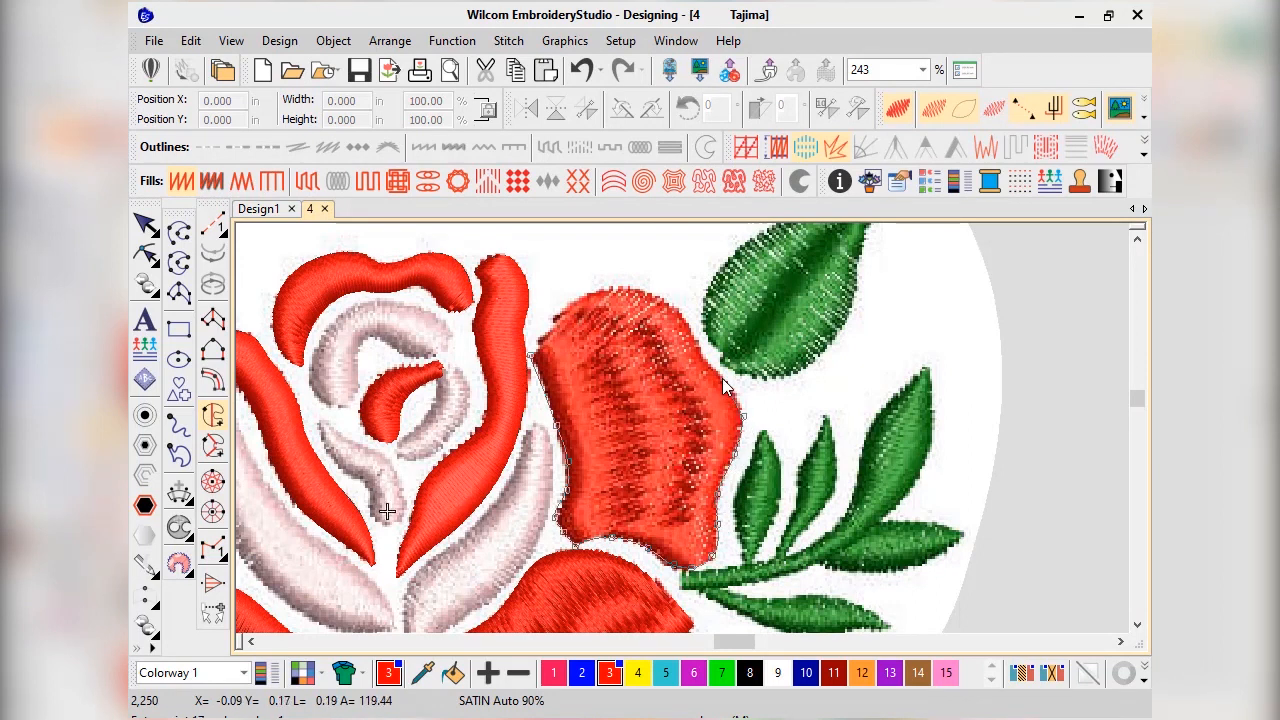
pyautogui.click(704, 358)
pyautogui.click(677, 309)
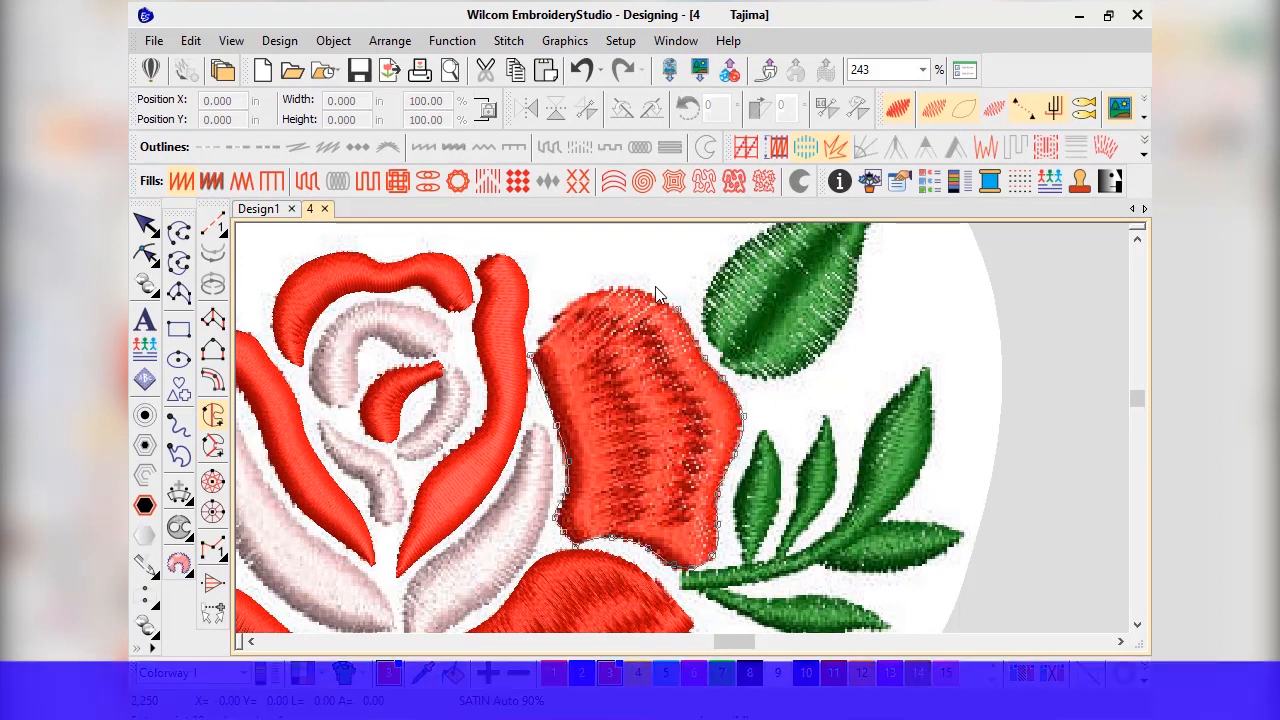
pyautogui.click(630, 289)
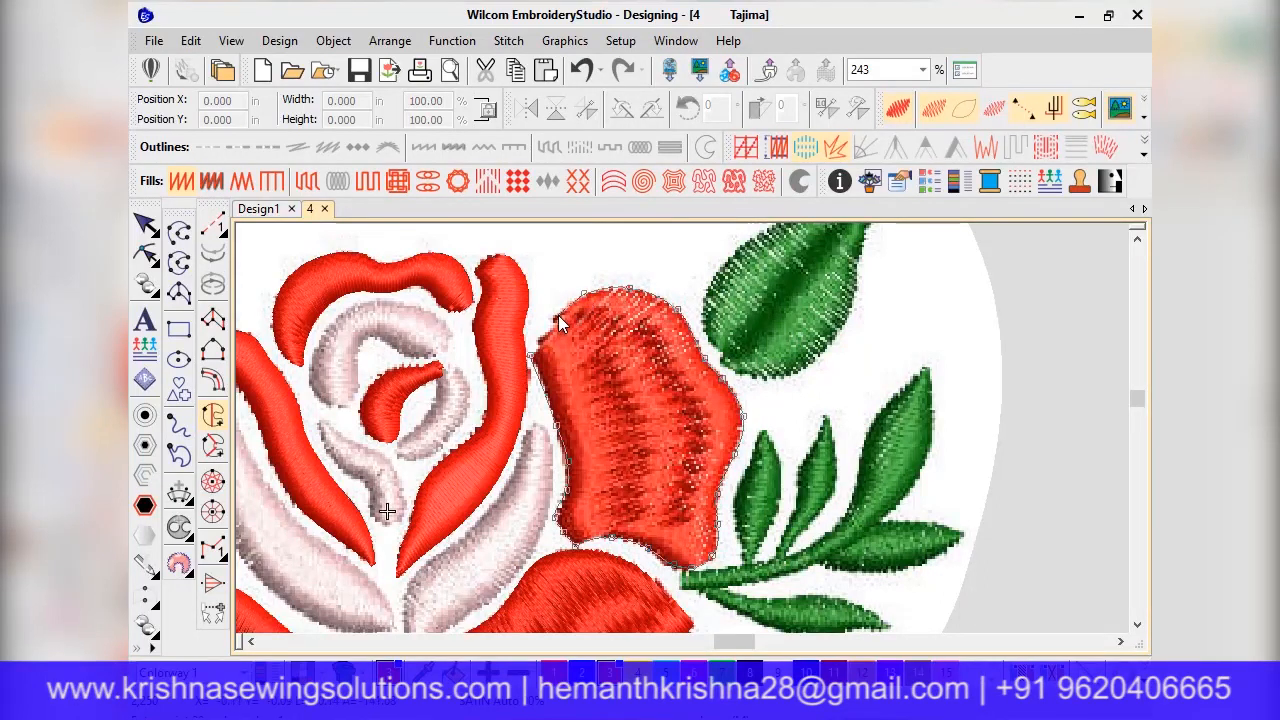
pyautogui.click(544, 336)
pyautogui.press('Return')
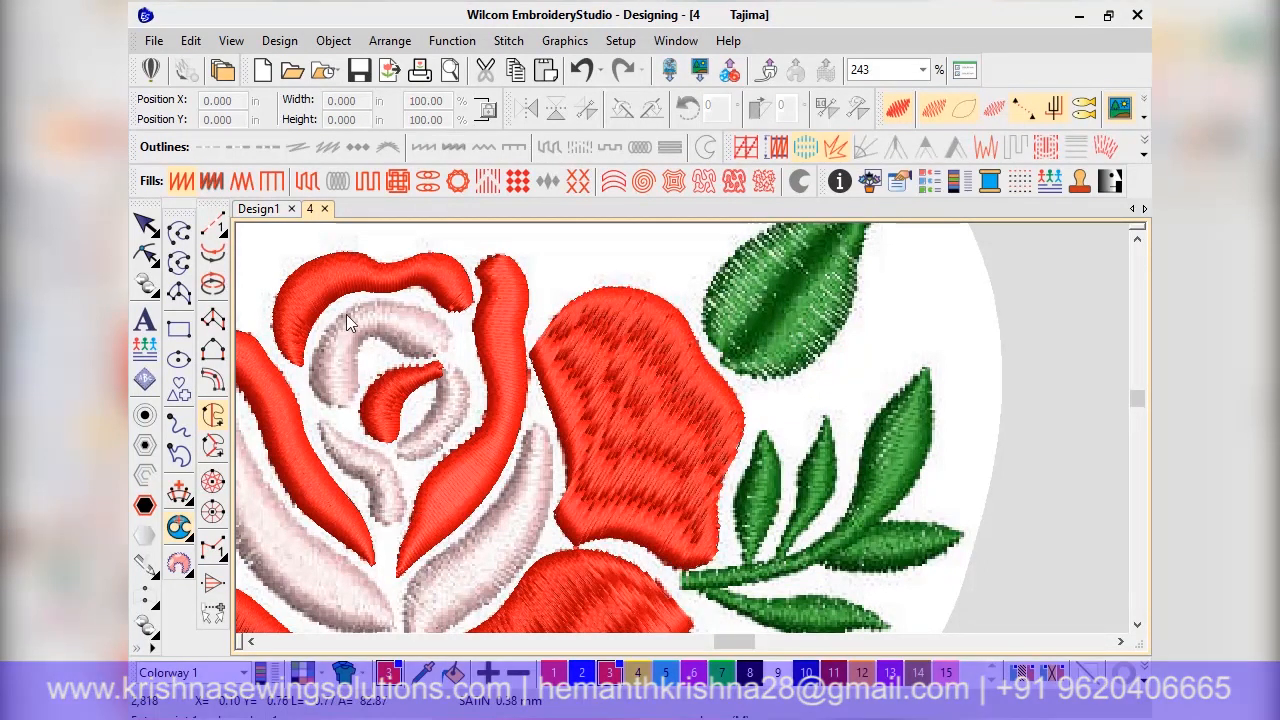
# Select the outer right petal, add three stitch angle lines across its upper, middle and lower parts, and apply them
pyautogui.click(148, 225)
pyautogui.click(181, 500)
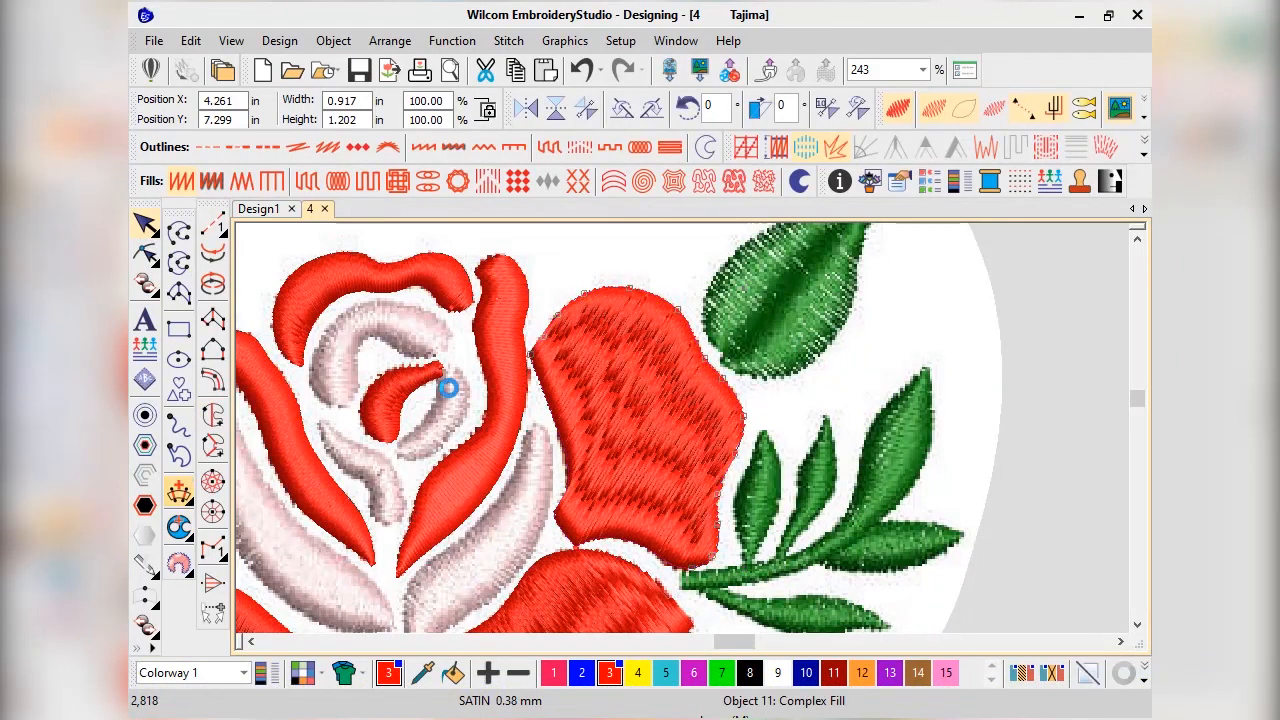
pyautogui.click(531, 400)
pyautogui.click(658, 282)
pyautogui.click(545, 438)
pyautogui.click(750, 393)
pyautogui.click(551, 488)
pyautogui.click(757, 551)
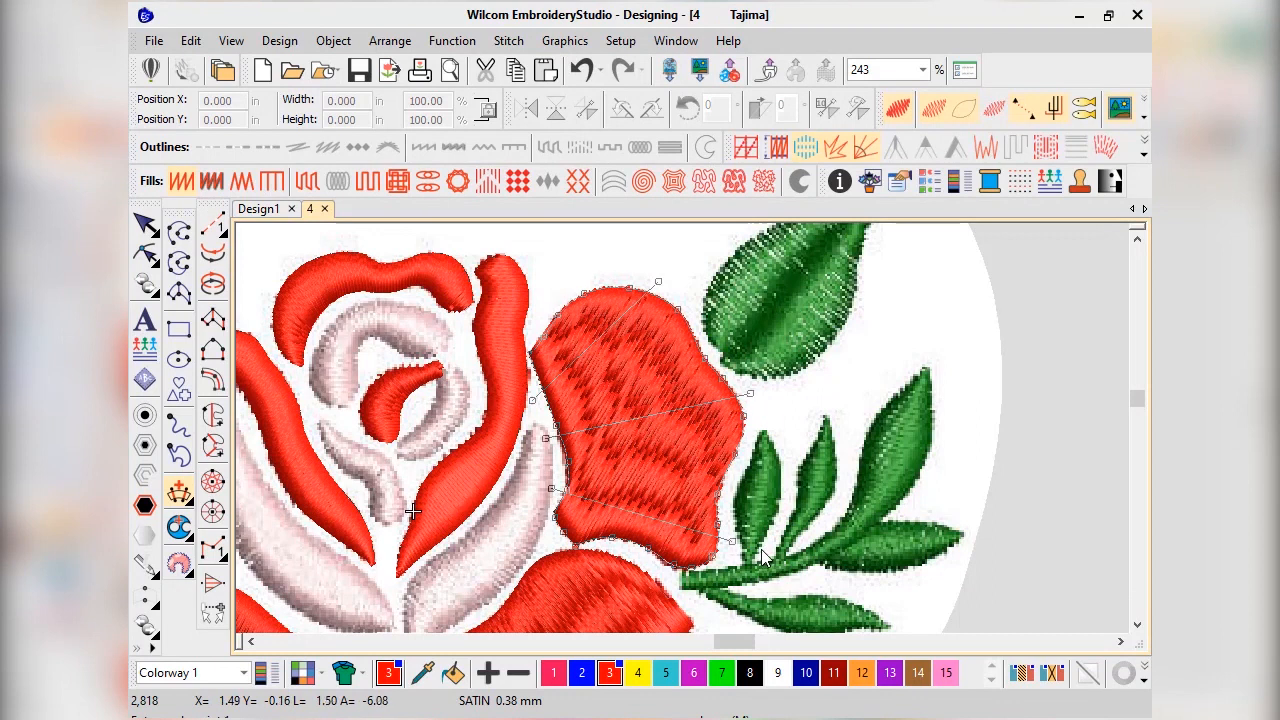
pyautogui.press('Return')
# Toggle the stitch display to compare the stitched petals with the artwork, restore it, and clear the selection
pyautogui.press('v')
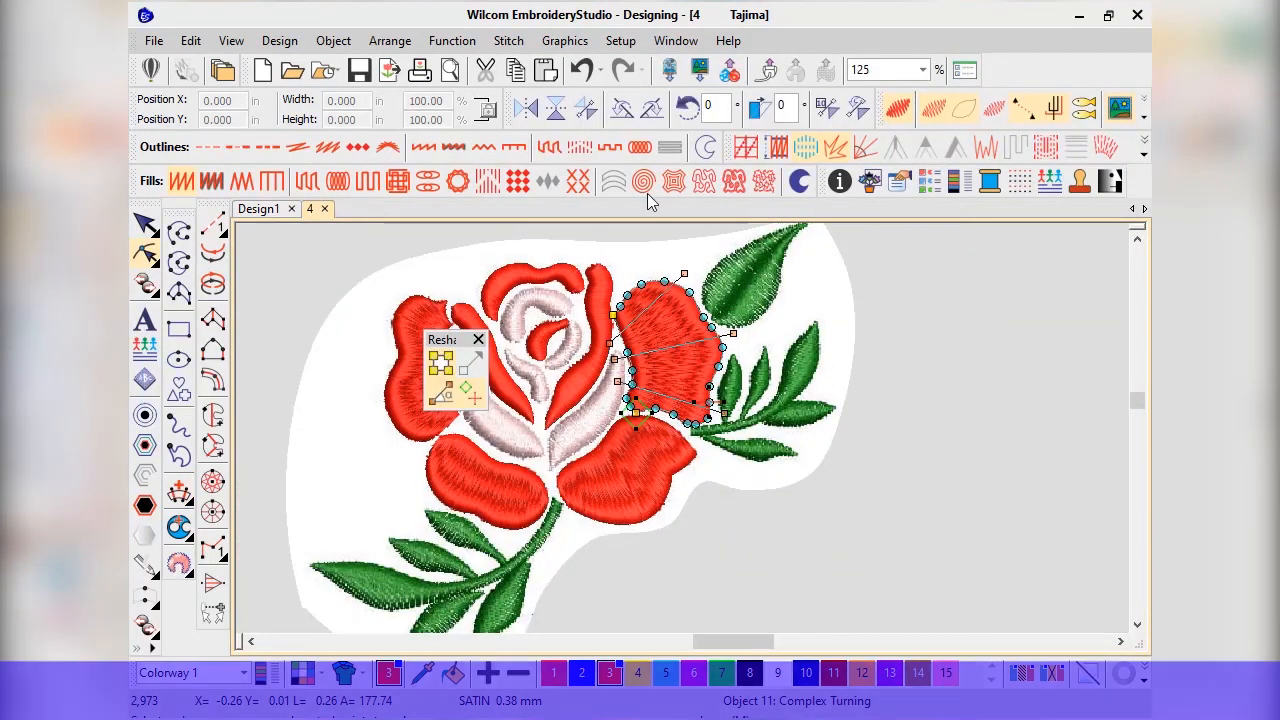
pyautogui.click(931, 109)
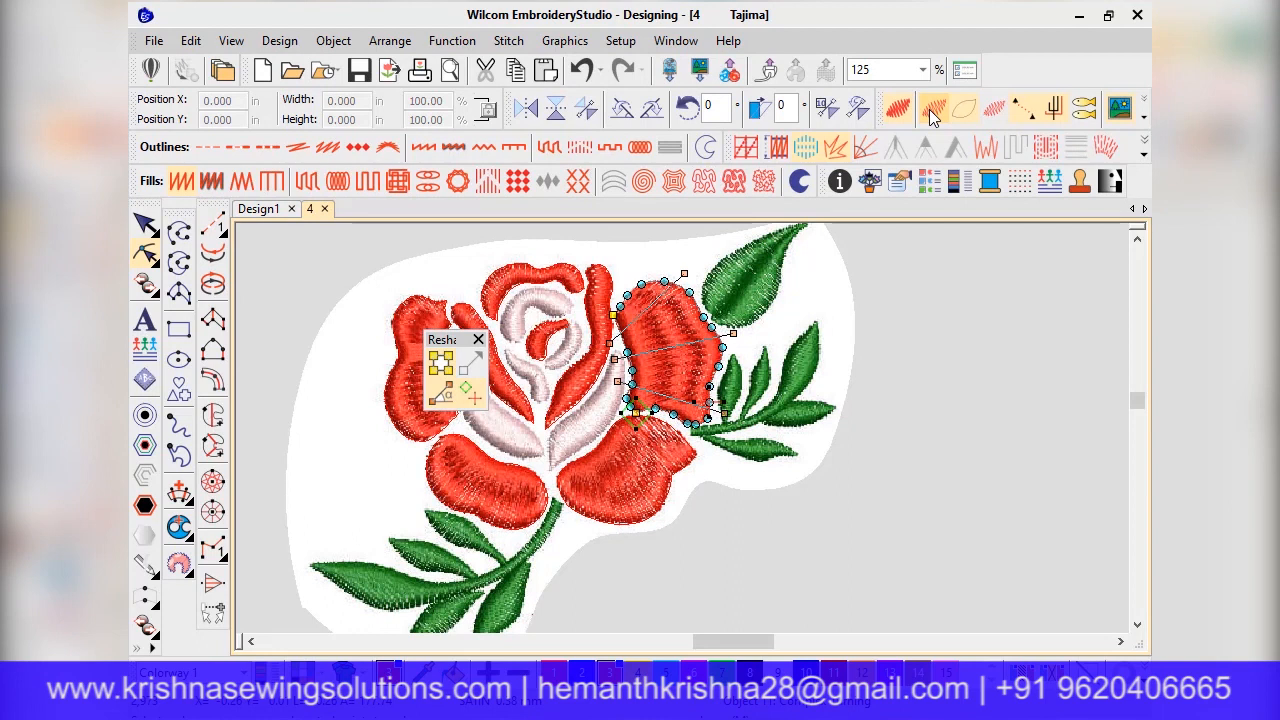
pyautogui.press('Escape')
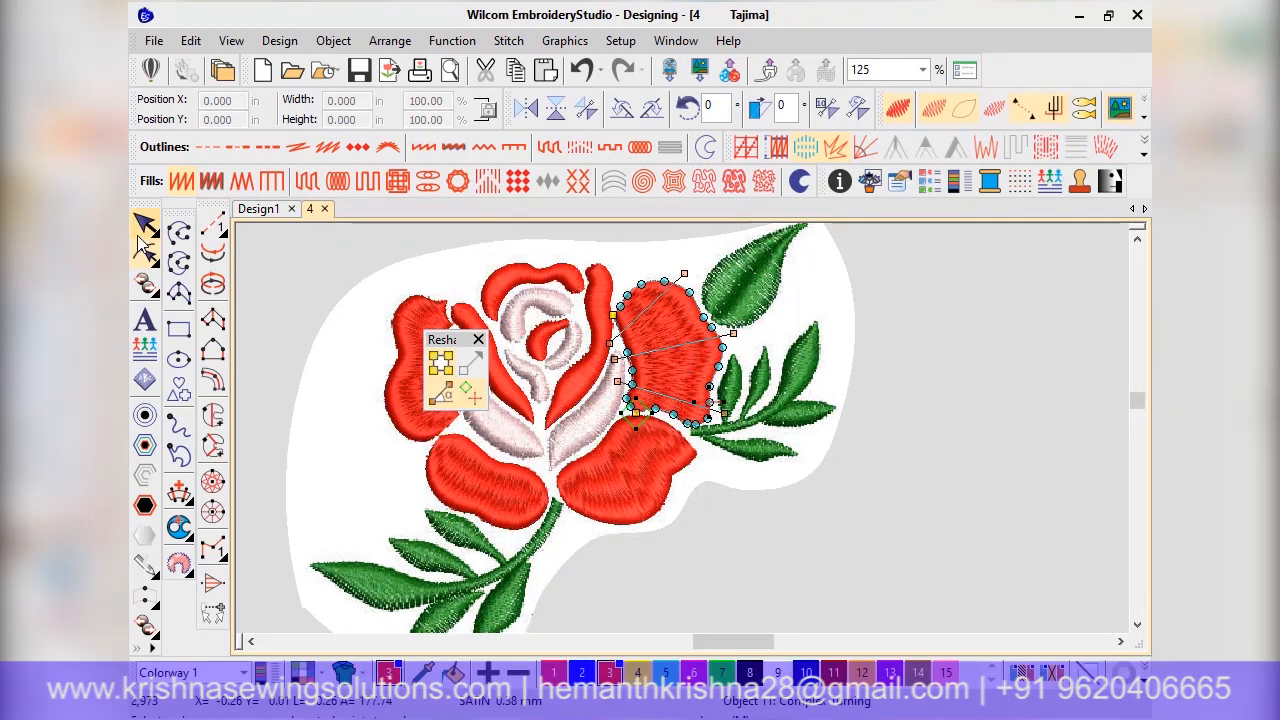
pyautogui.click(902, 329)
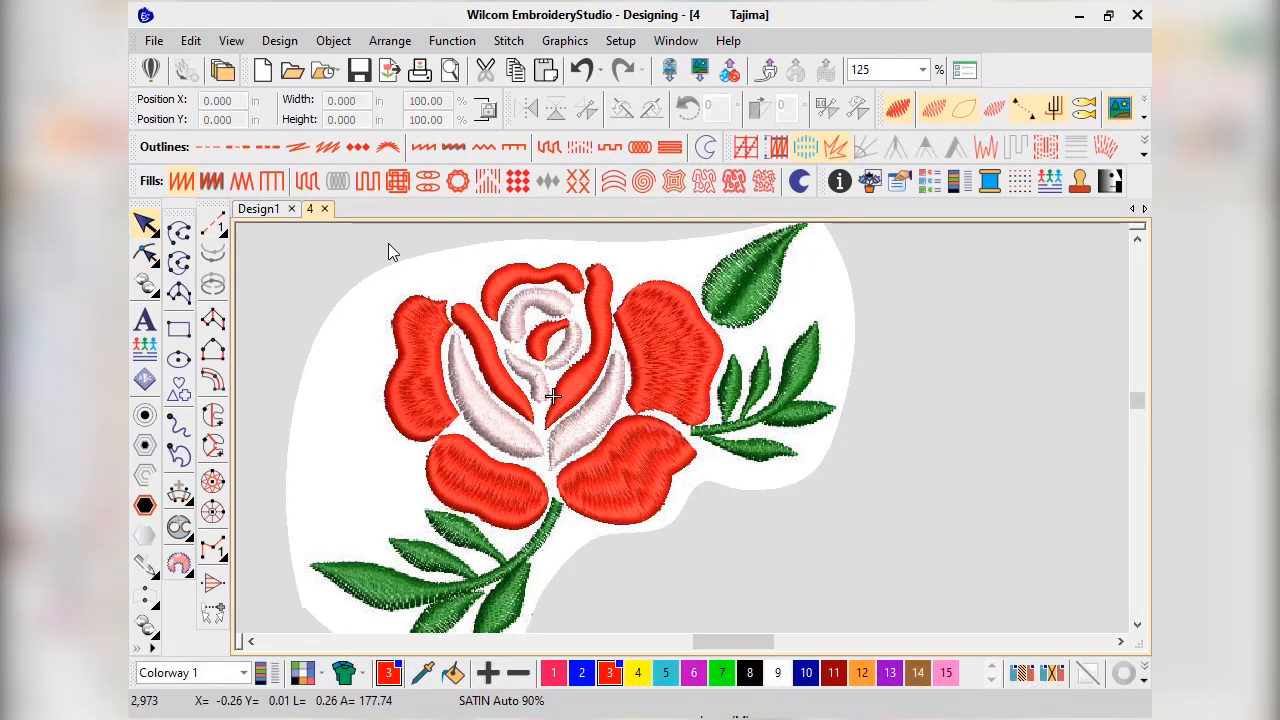
pyautogui.scroll(-1, 576, 383)
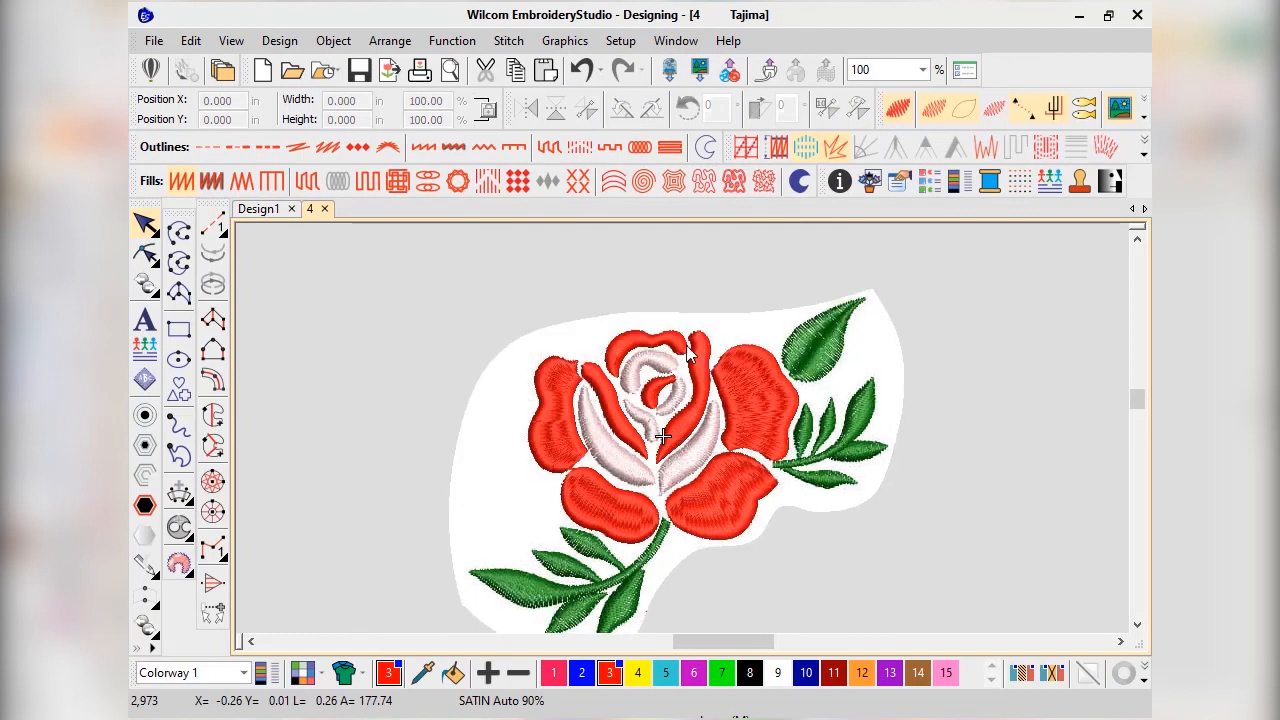
# Start a Complex Fill shape in white (colour 9) on the curved upper white petal, tracing its inner edge round to the right end
pyautogui.scroll(2, 653, 401)
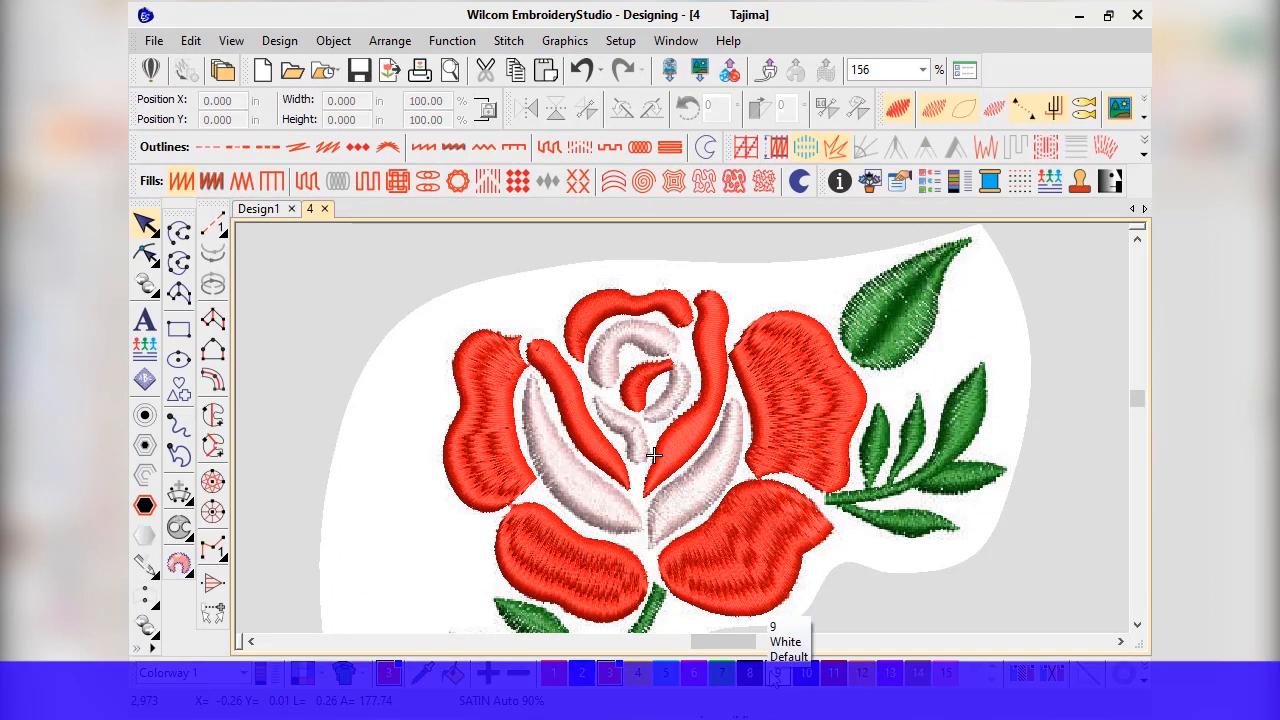
pyautogui.click(212, 414)
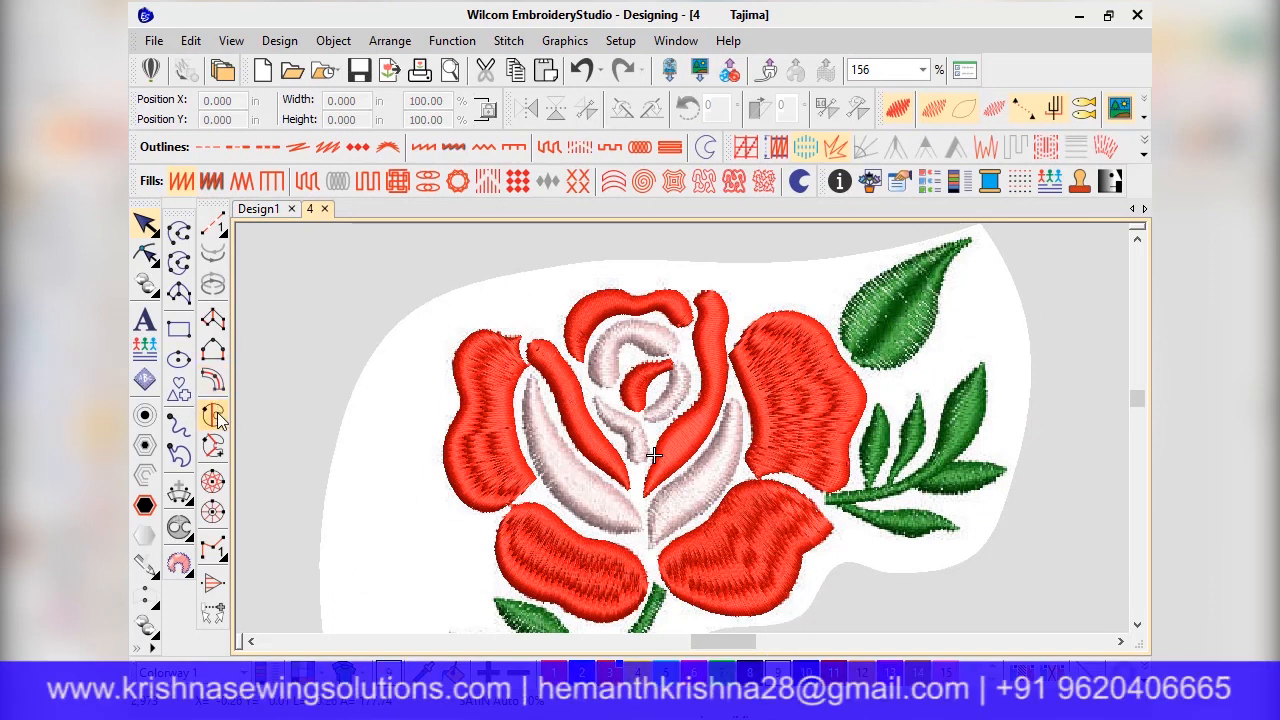
pyautogui.scroll(3, 683, 428)
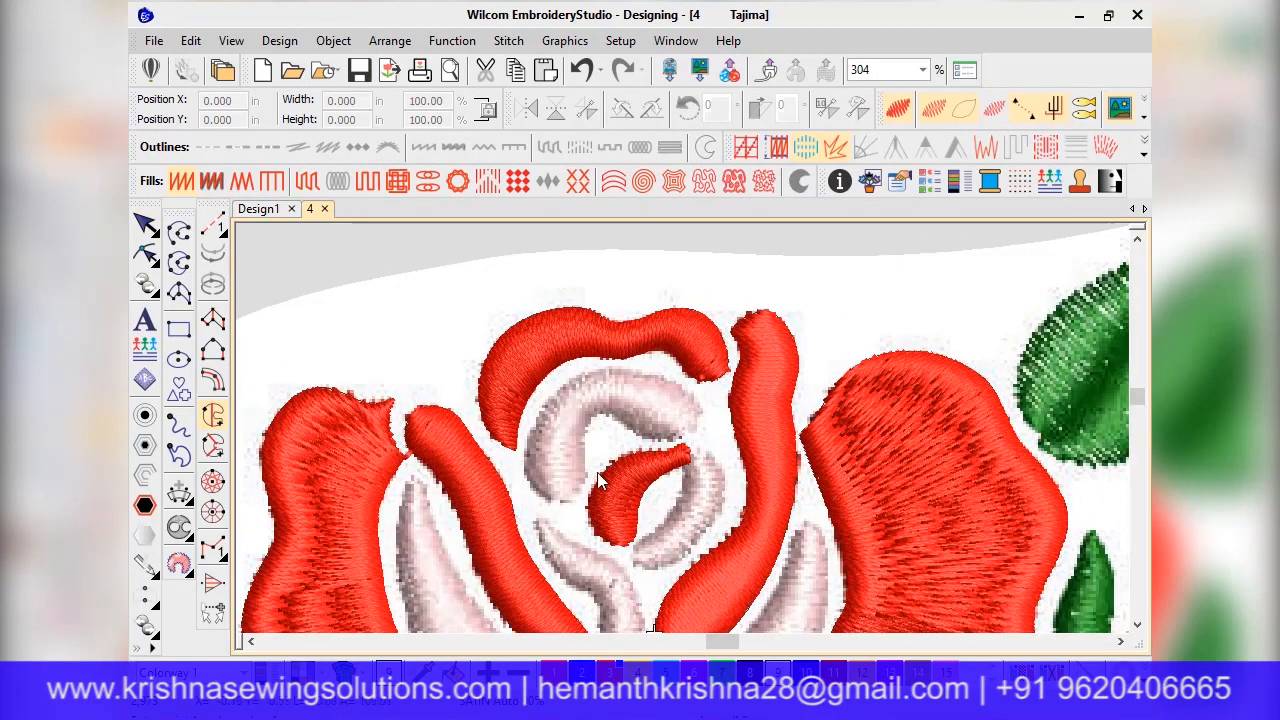
pyautogui.rightClick(586, 444)
pyautogui.rightClick(593, 420)
pyautogui.rightClick(645, 440)
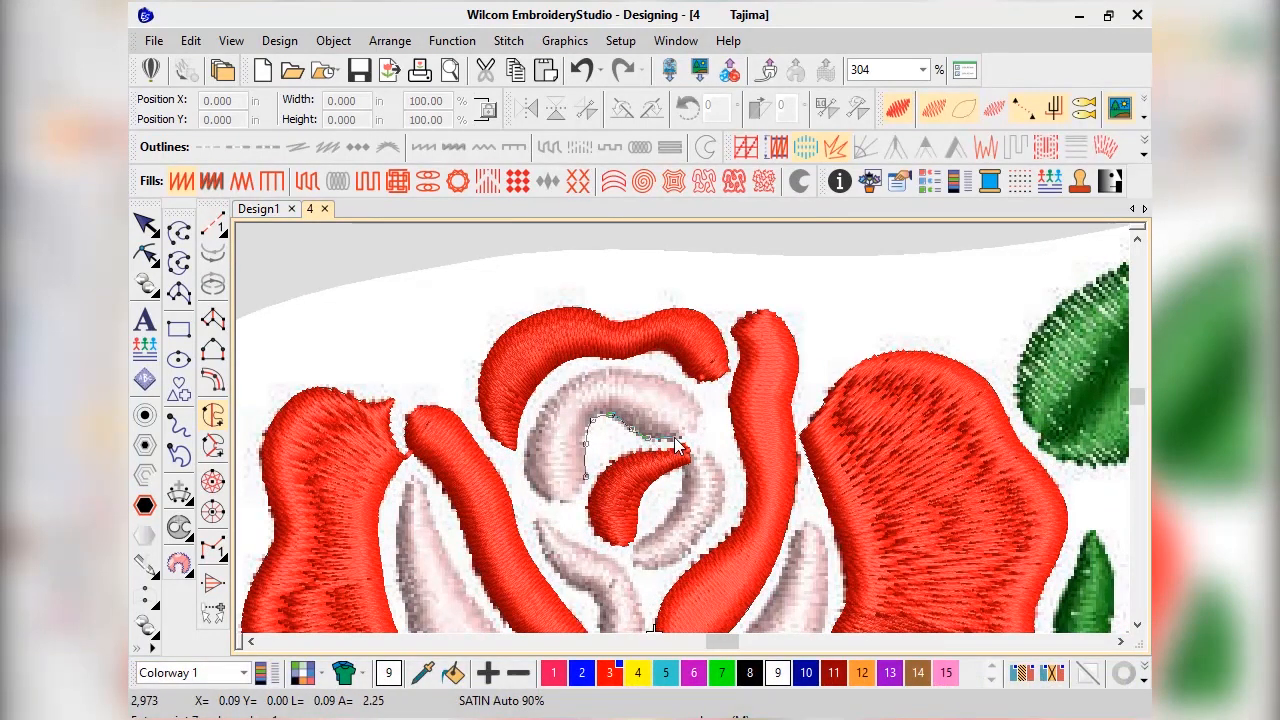
pyautogui.rightClick(697, 435)
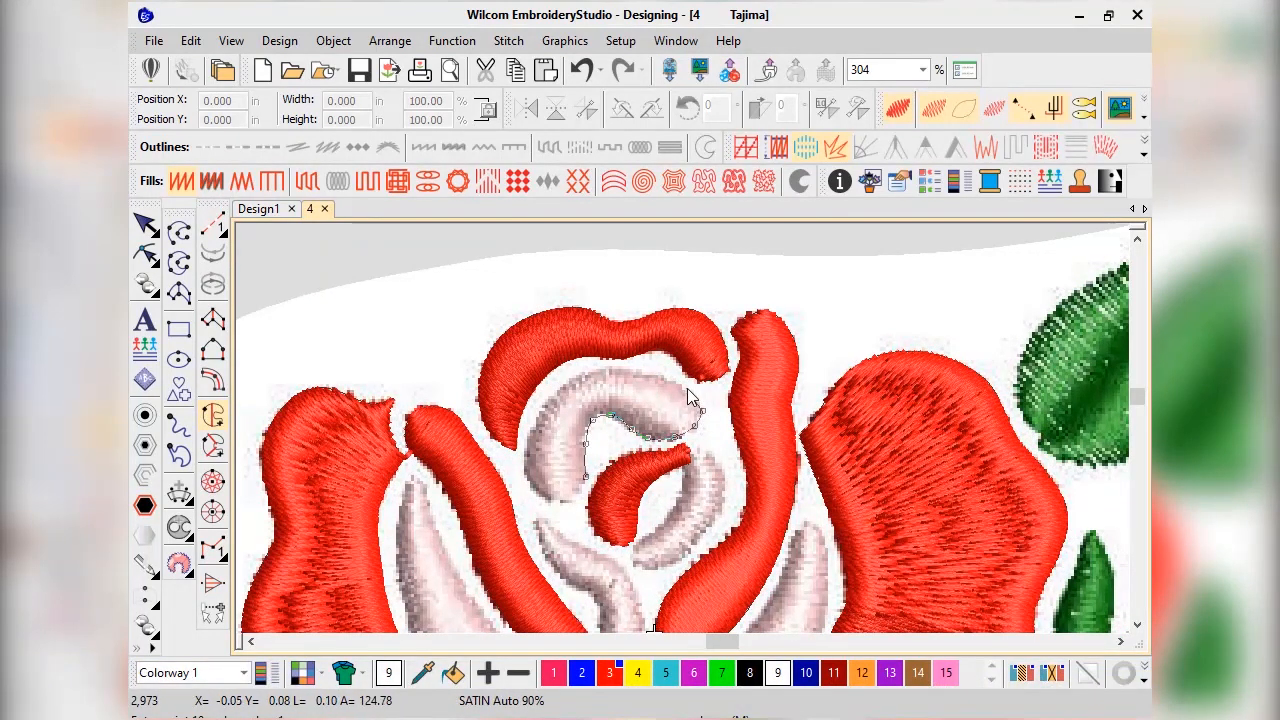
# Trace the upper white petal's outer edge back around to its lower end, close the outline, and generate the stitches
pyautogui.rightClick(687, 387)
pyautogui.rightClick(641, 370)
pyautogui.rightClick(586, 371)
pyautogui.rightClick(537, 415)
pyautogui.rightClick(526, 471)
pyautogui.rightClick(543, 497)
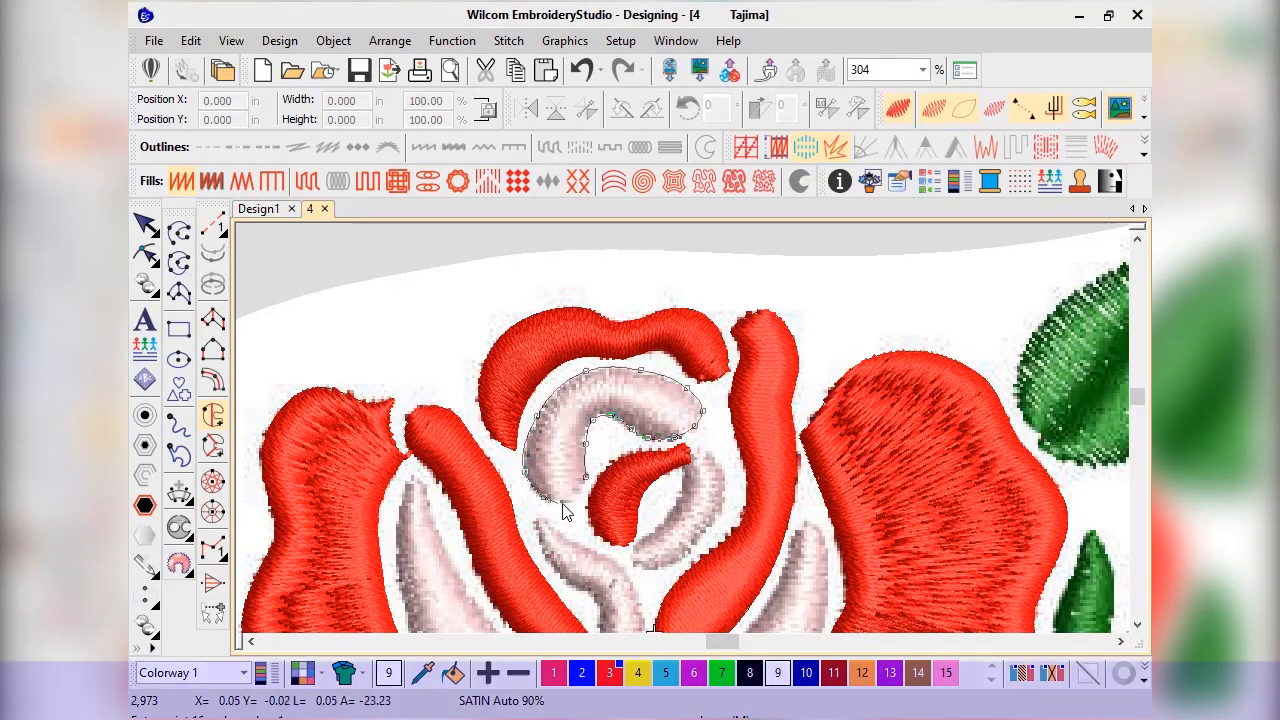
pyautogui.rightClick(564, 501)
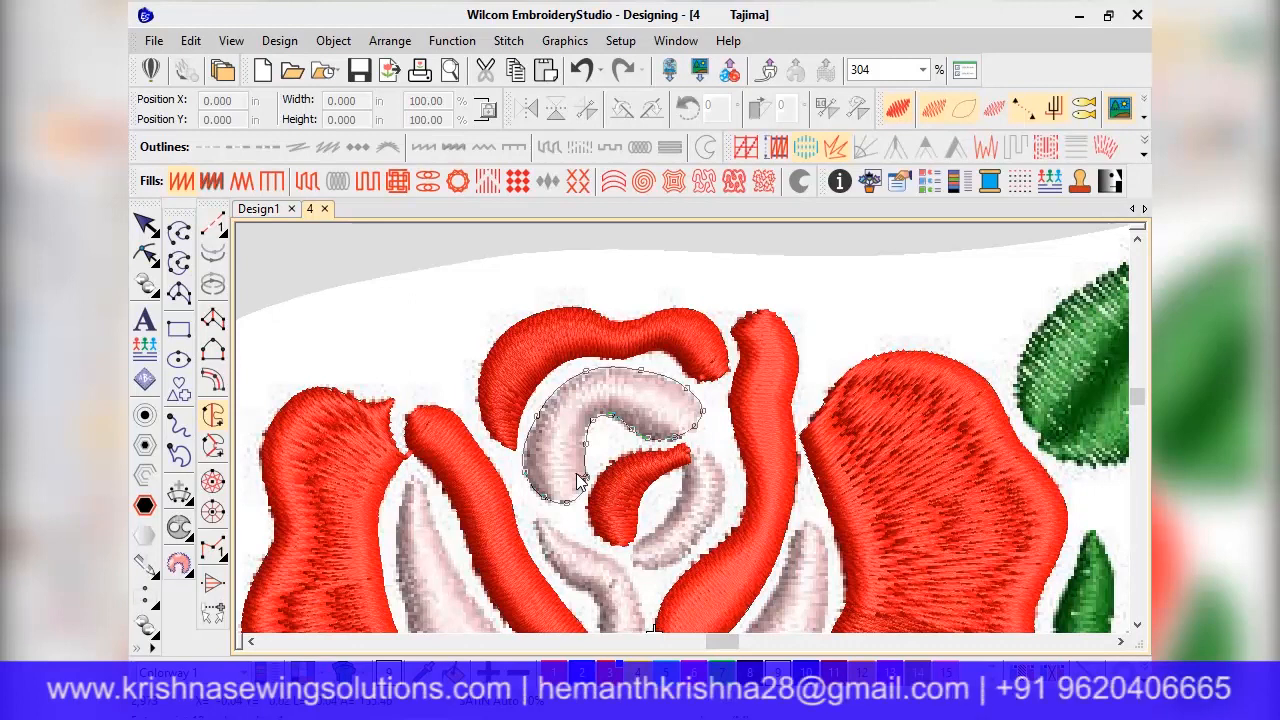
pyautogui.press('Return')
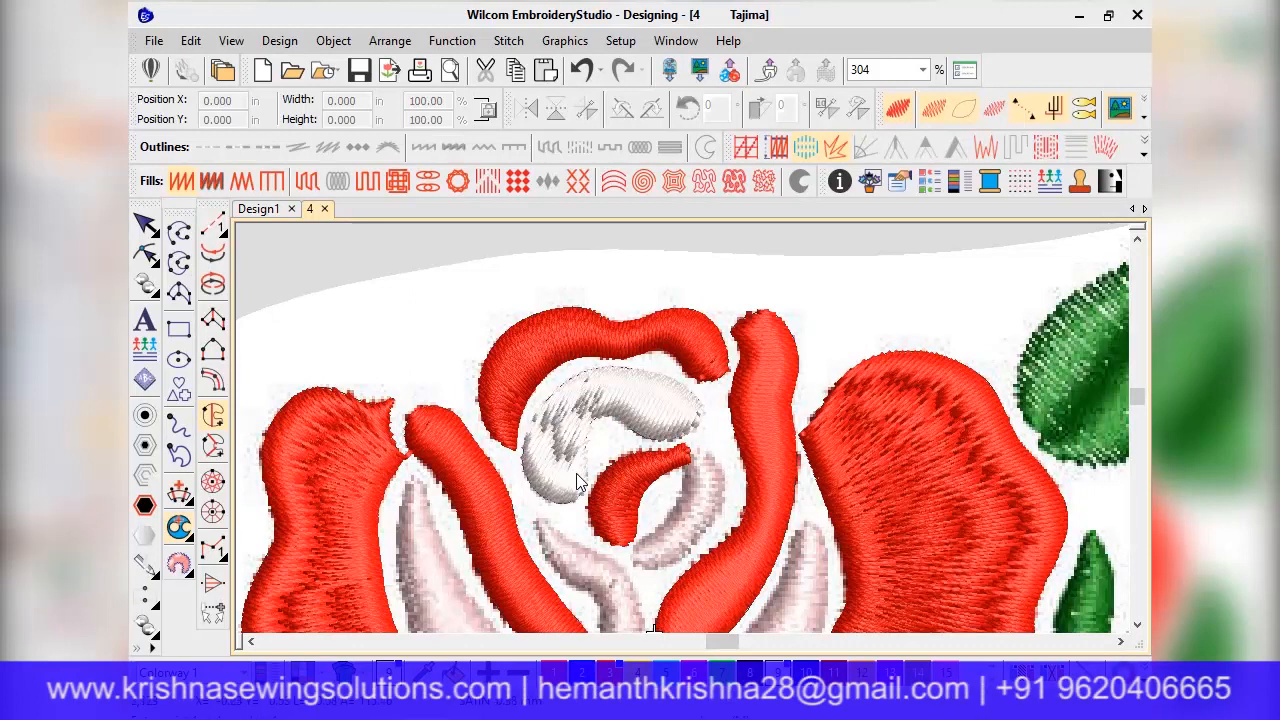
# Select the upper white petal and add stitch angle lines that follow its curve, then apply them
pyautogui.click(142, 224)
pyautogui.click(180, 491)
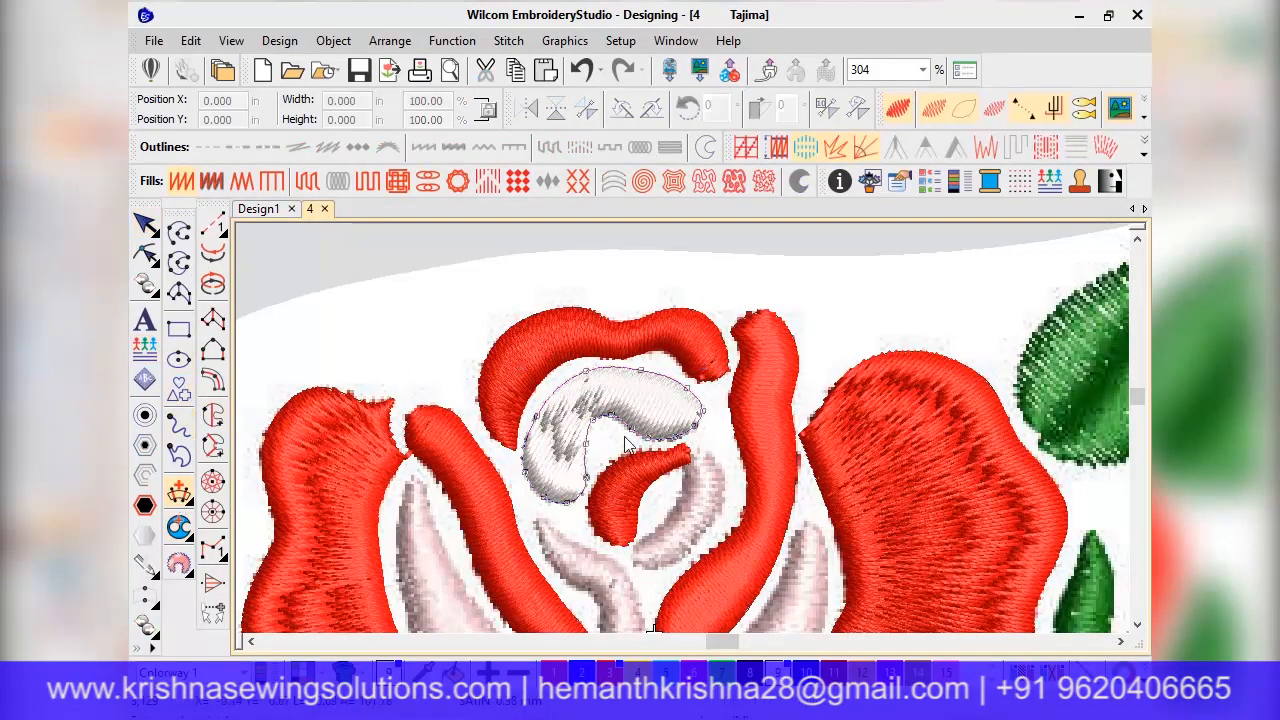
pyautogui.moveTo(641, 463); pyautogui.dragTo(484, 444)
pyautogui.click(145, 224)
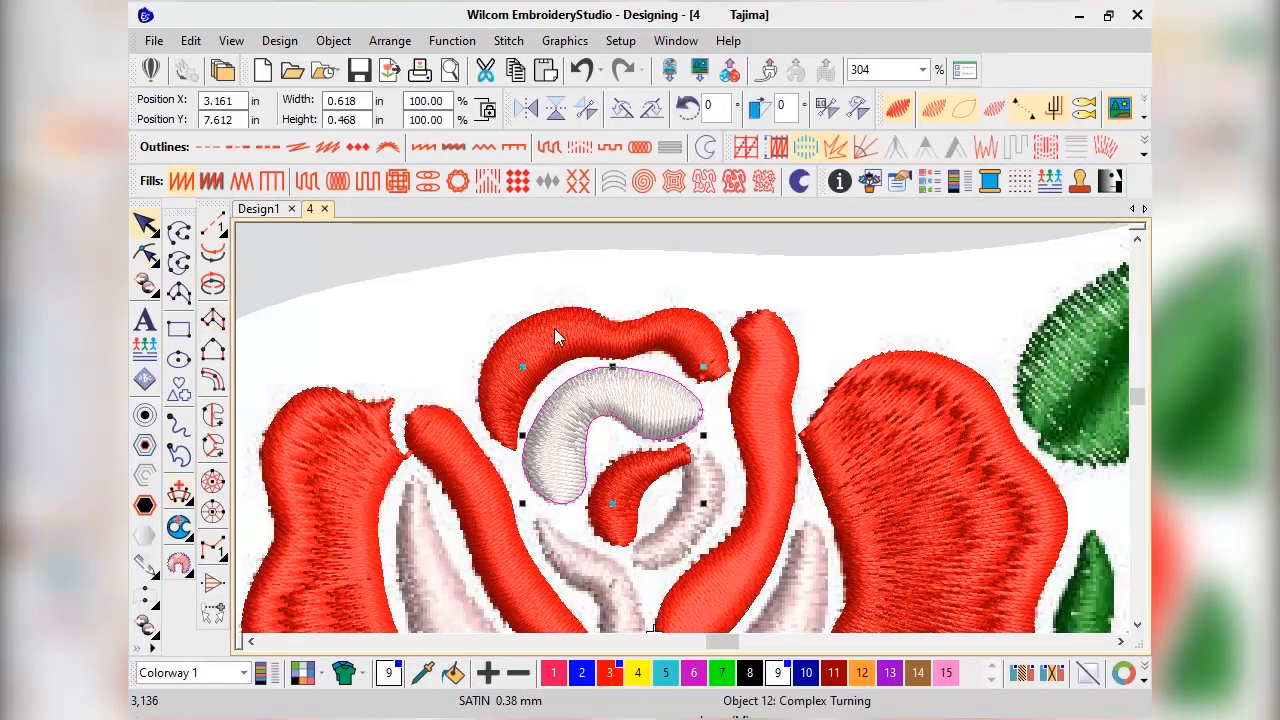
# Start a Complex Fill shape on the small S-shaped white petal below the centre, tracing its left edge down toward the bottom
pyautogui.press('1')
pyautogui.scroll(4, 700, 470)
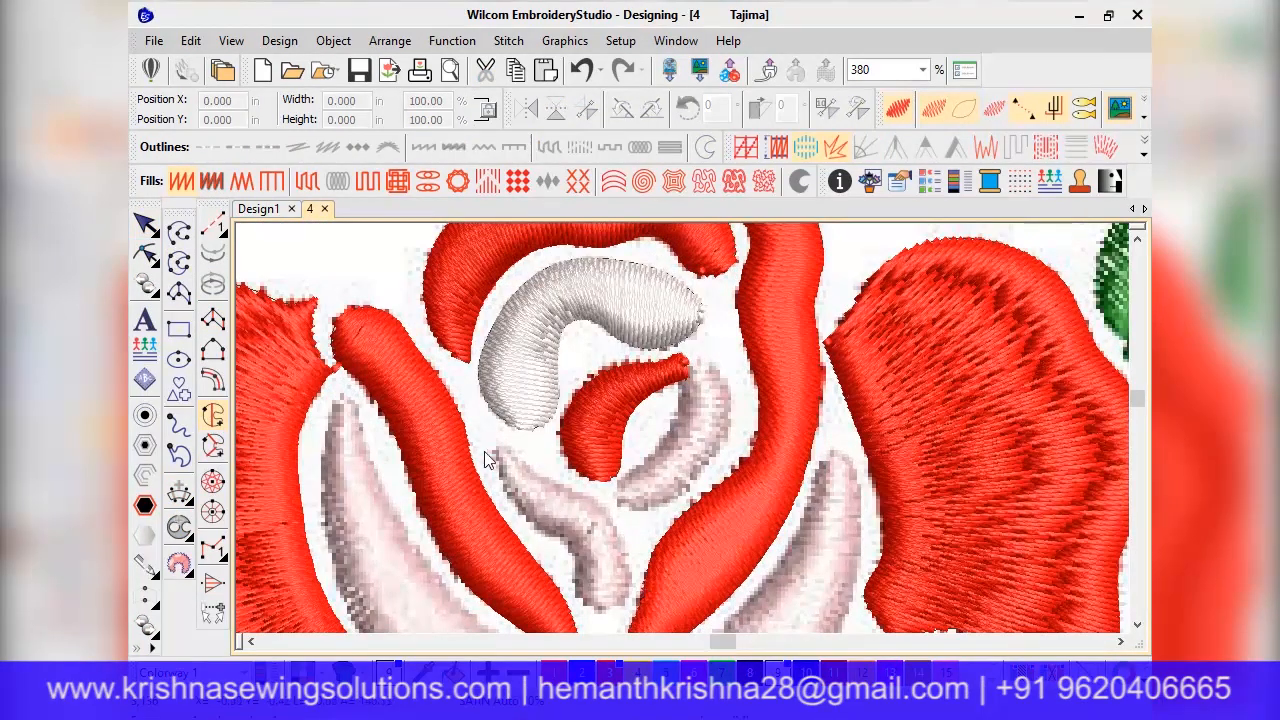
pyautogui.rightClick(504, 496)
pyautogui.rightClick(542, 534)
pyautogui.click(569, 544)
pyautogui.rightClick(575, 568)
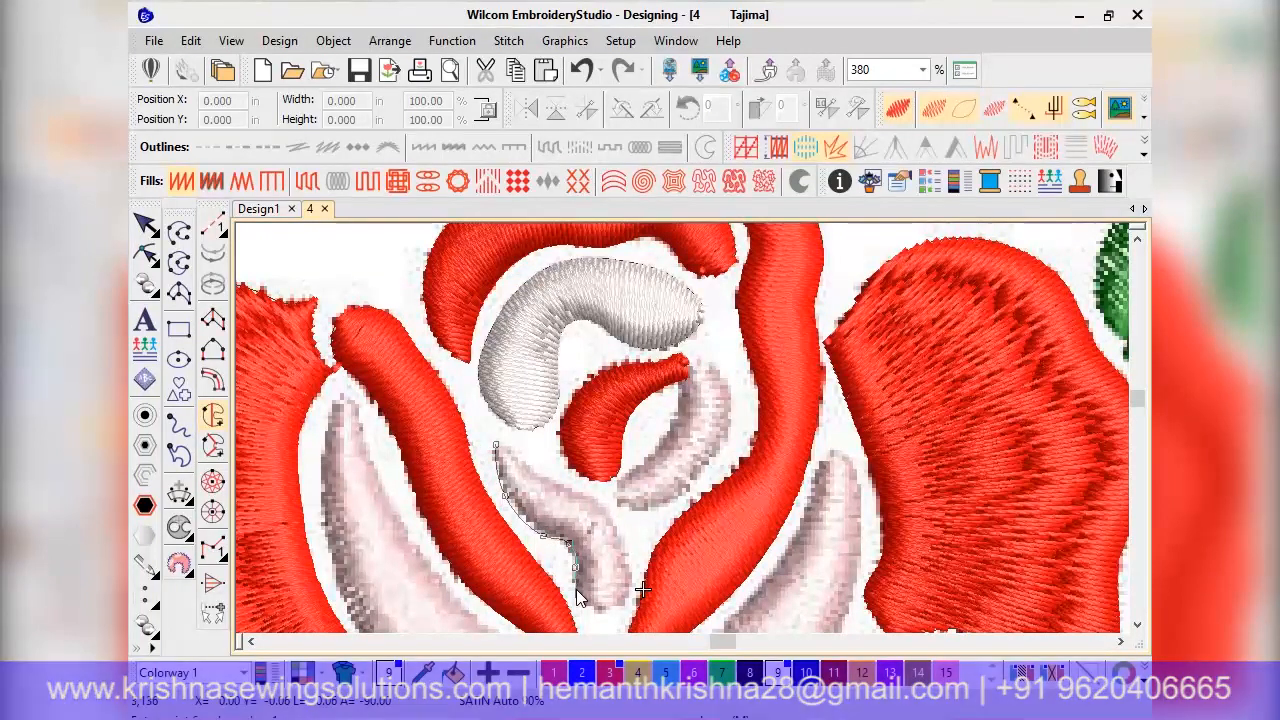
pyautogui.rightClick(575, 597)
# Trace the S-shaped white petal's bottom and right edge back up to its tip, close the outline, and generate the stitches
pyautogui.rightClick(649, 516)
pyautogui.rightClick(672, 506)
pyautogui.rightClick(676, 474)
pyautogui.rightClick(655, 423)
pyautogui.rightClick(632, 404)
pyautogui.rightClick(592, 386)
pyautogui.rightClick(564, 361)
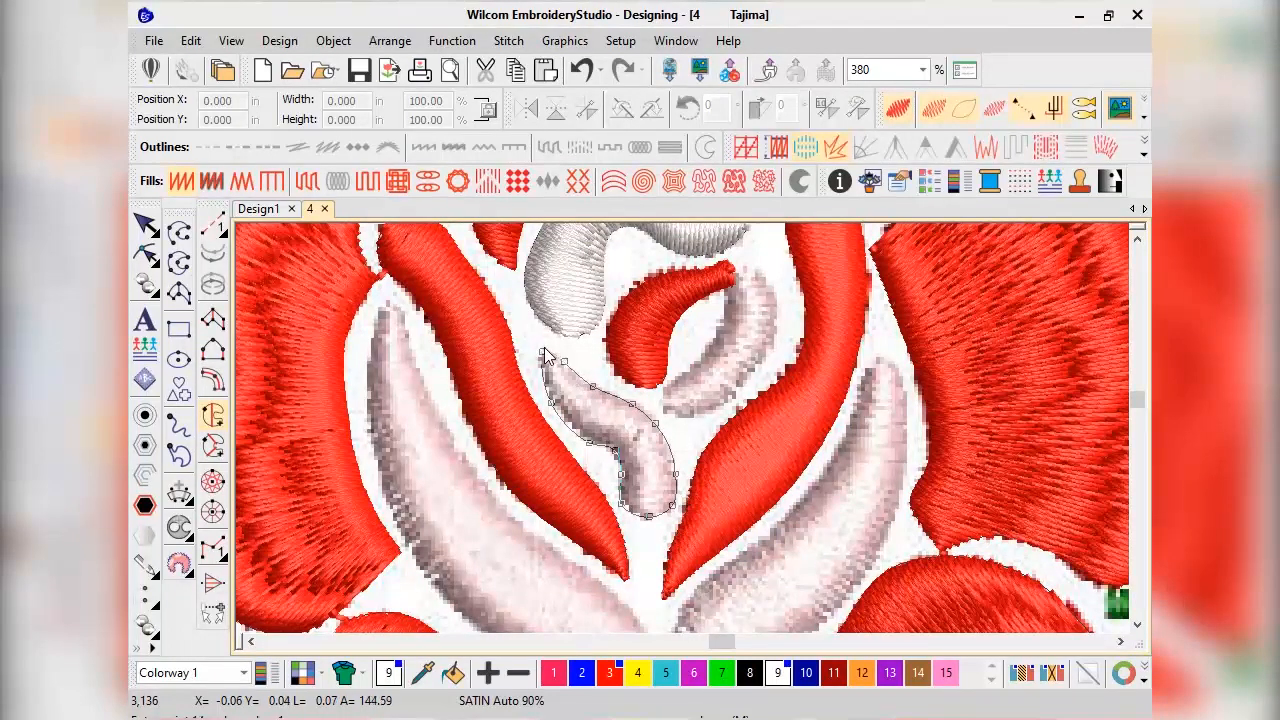
pyautogui.click(544, 350)
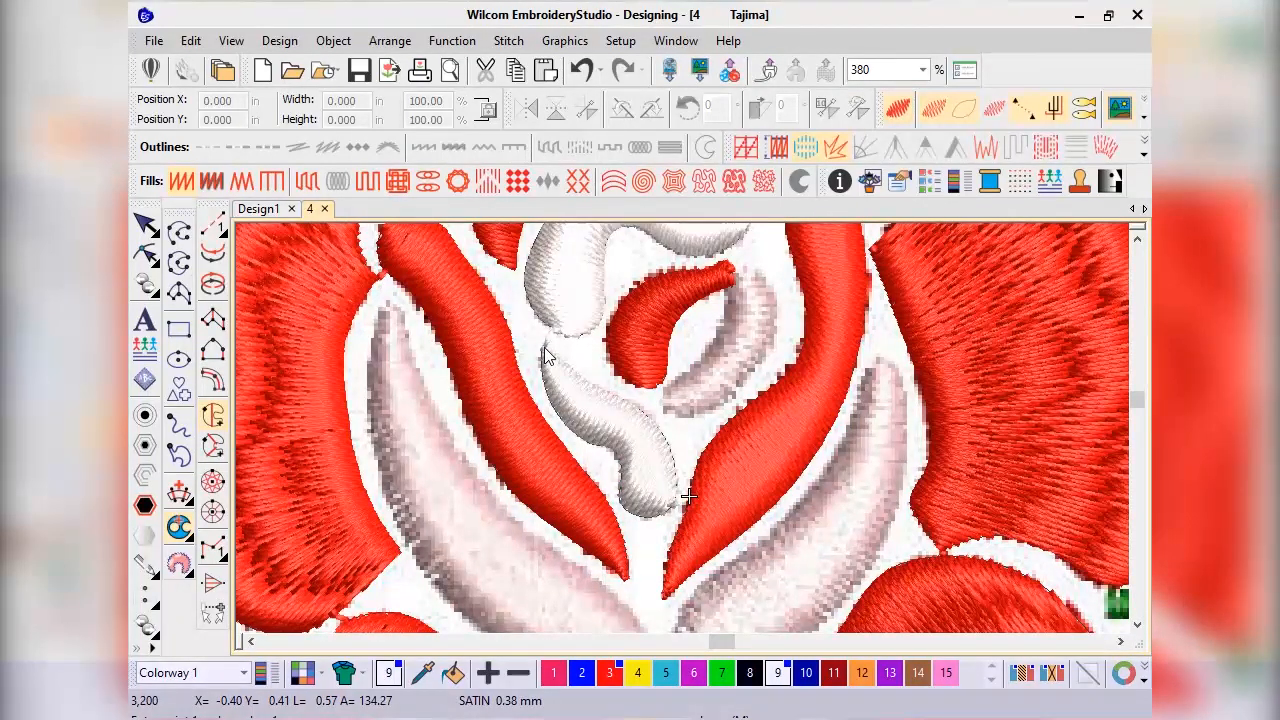
# Add stitch angle lines across the S-shaped white petal along its length, apply them, and clear the selection
pyautogui.click(179, 491)
pyautogui.click(524, 429)
pyautogui.click(628, 387)
pyautogui.click(563, 461)
pyautogui.click(687, 444)
pyautogui.click(607, 471)
pyautogui.click(593, 500)
pyautogui.press('Return')
pyautogui.press('h')
pyautogui.scroll(-3, 670, 430)
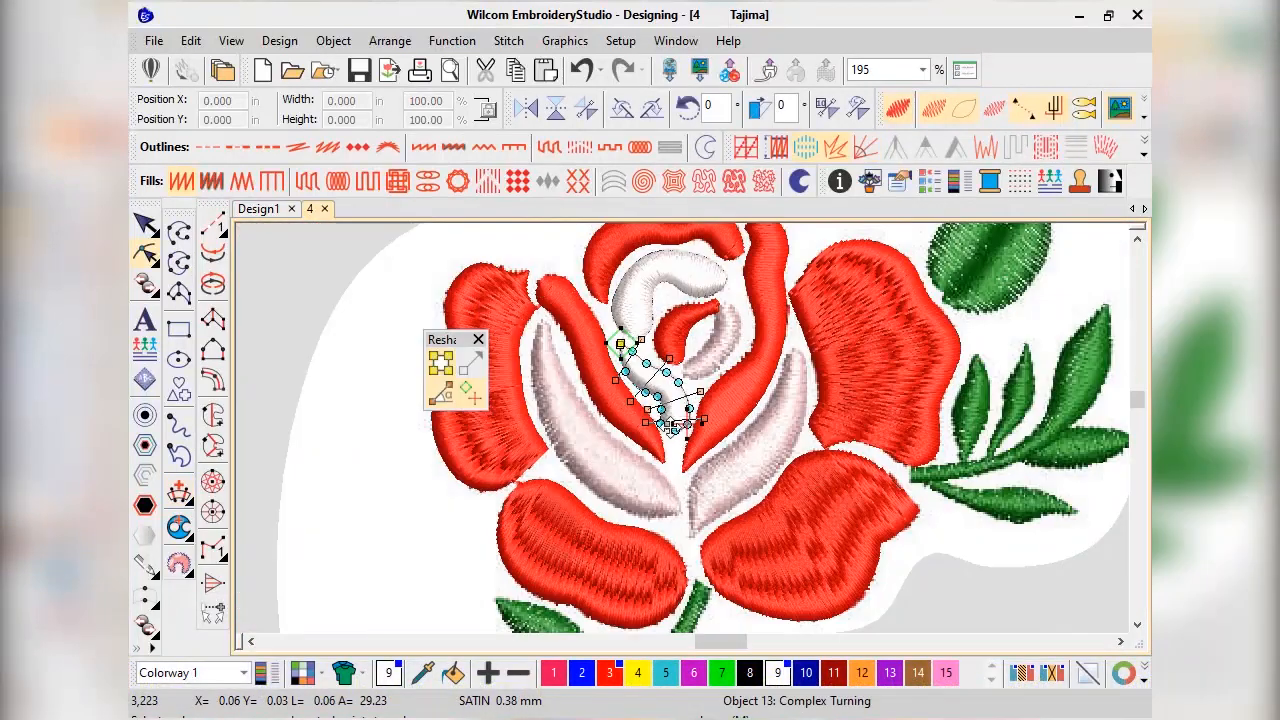
pyautogui.press('Escape')
pyautogui.scroll(-4, 676, 427)
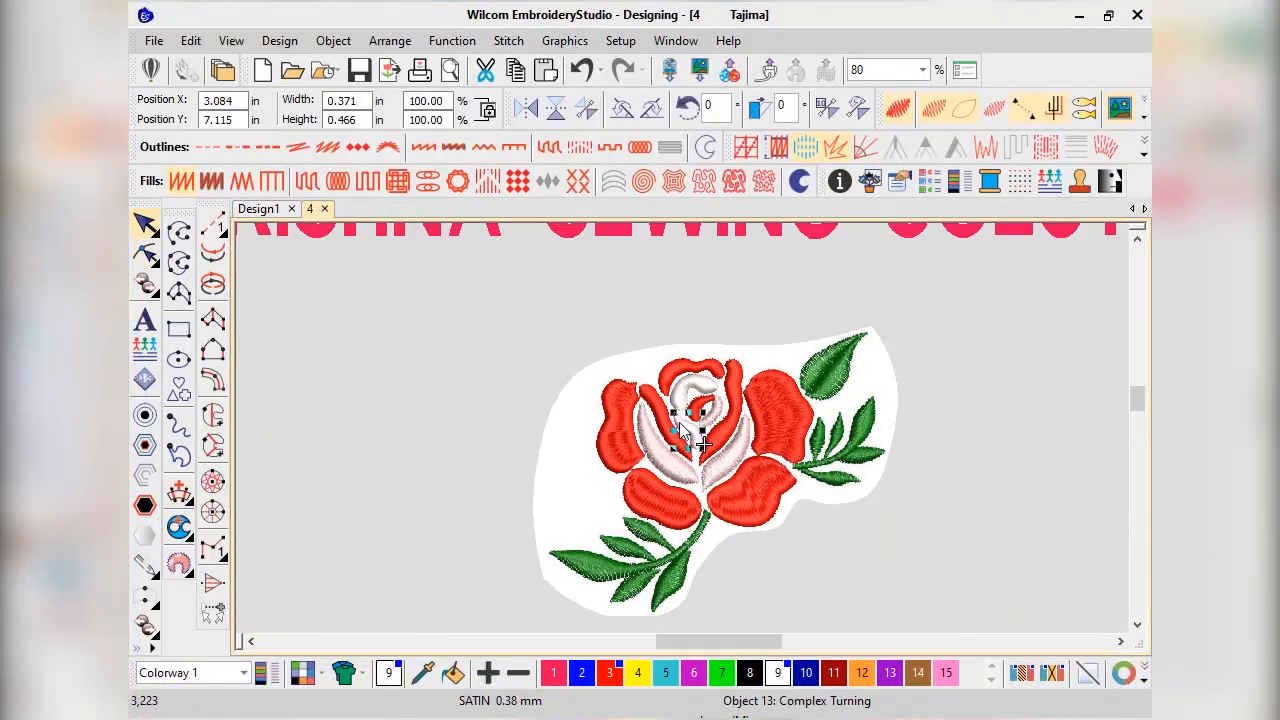
pyautogui.click(646, 296)
# Start a Complex Fill shape on the small crescent white petal right of the red centre, tracing its inner edge down to the lower end
pyautogui.scroll(3, 686, 440)
pyautogui.scroll(3, 685, 438)
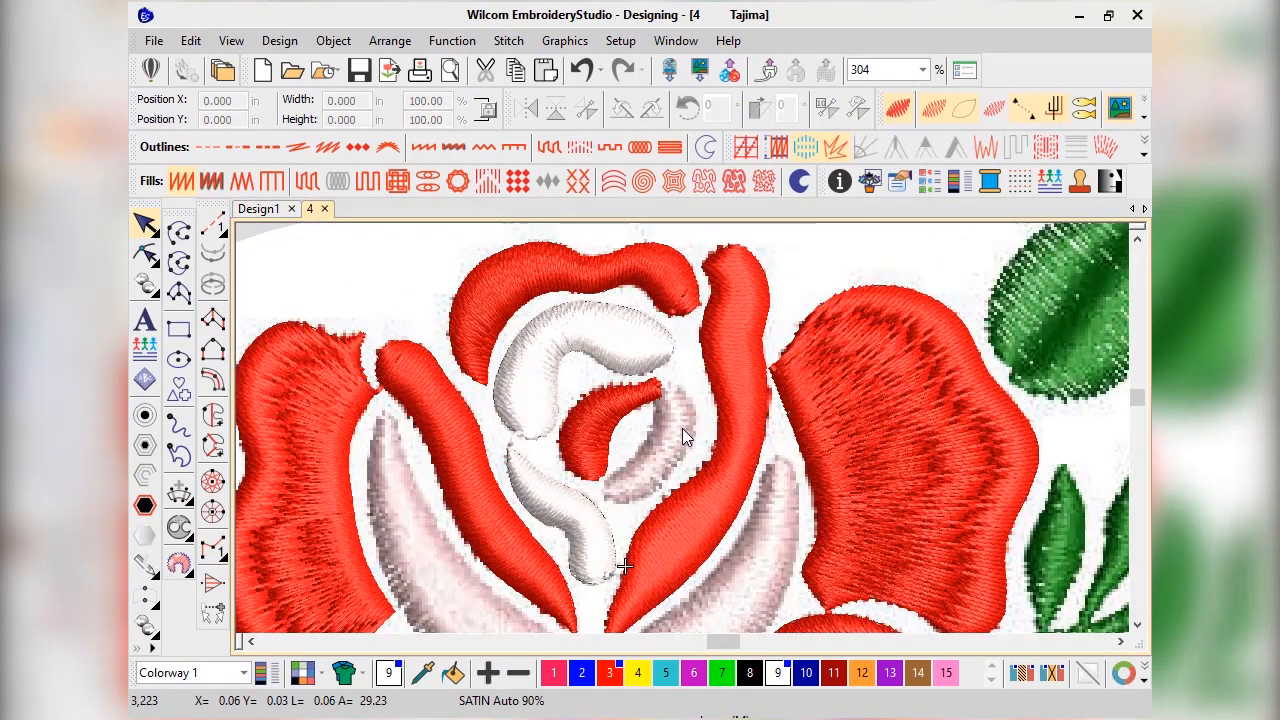
pyautogui.click(215, 424)
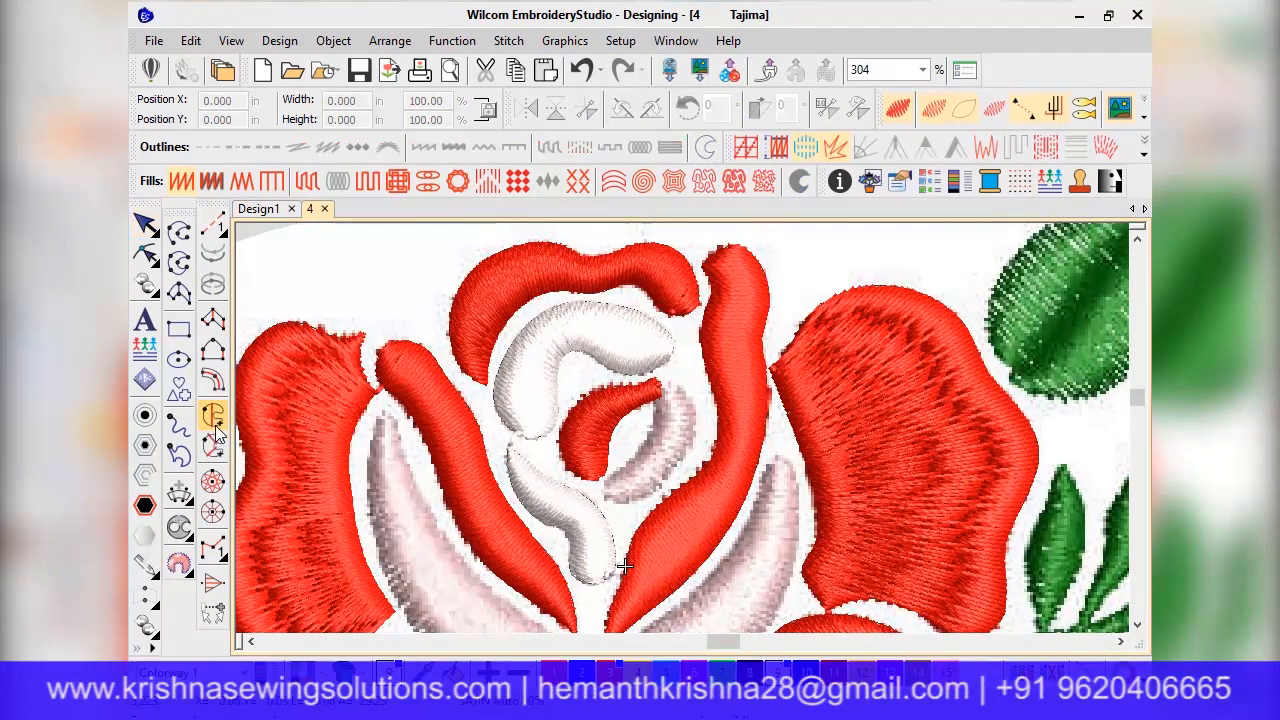
pyautogui.scroll(-3, 630, 452)
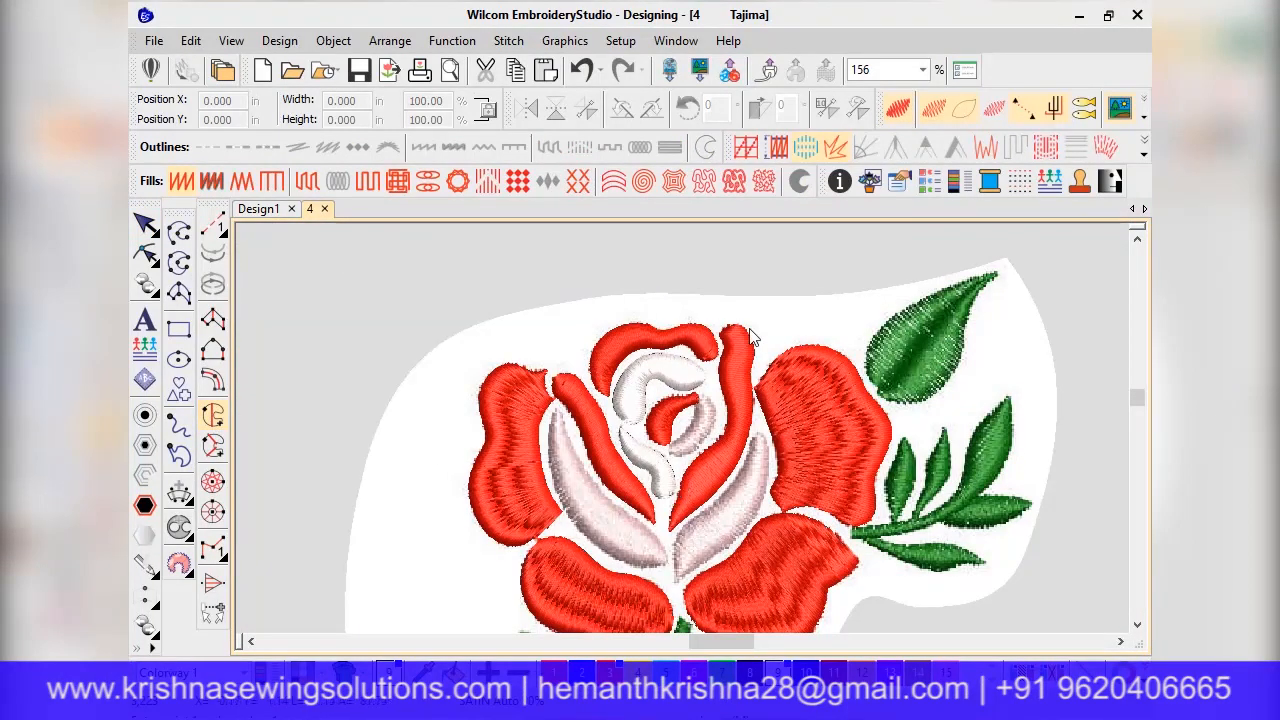
pyautogui.scroll(-1, 682, 429)
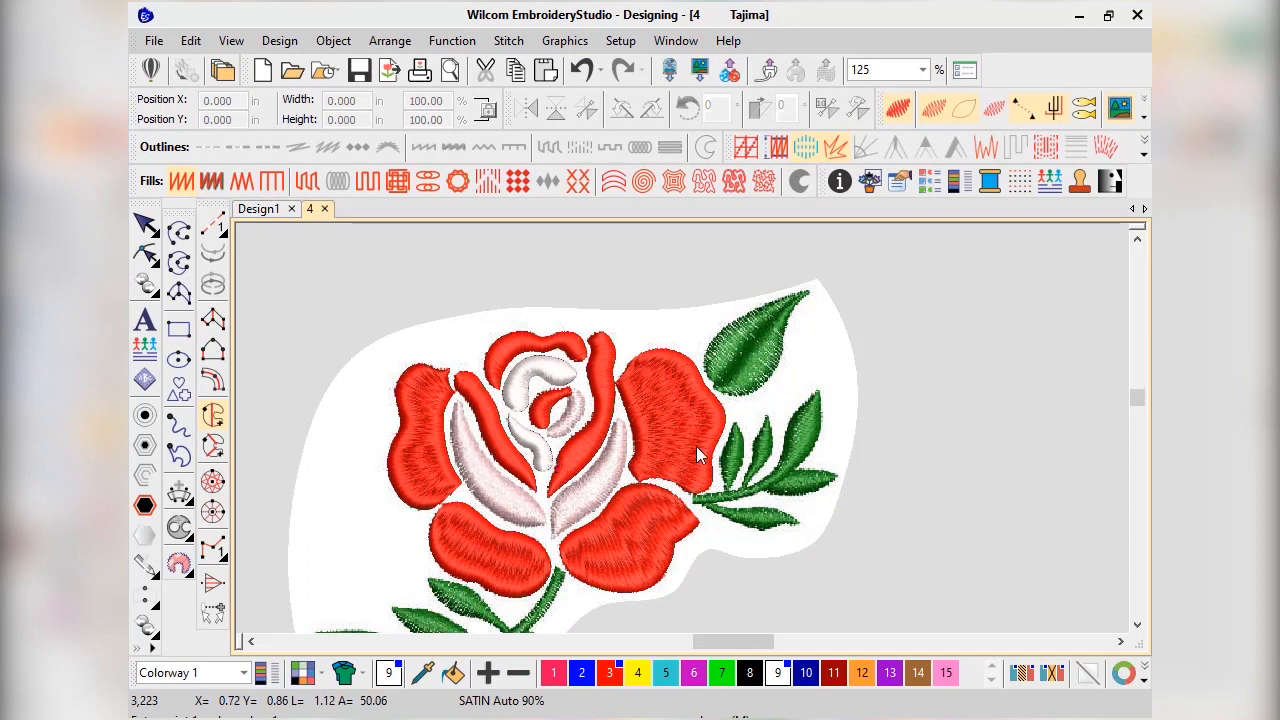
pyautogui.scroll(5, 530, 452)
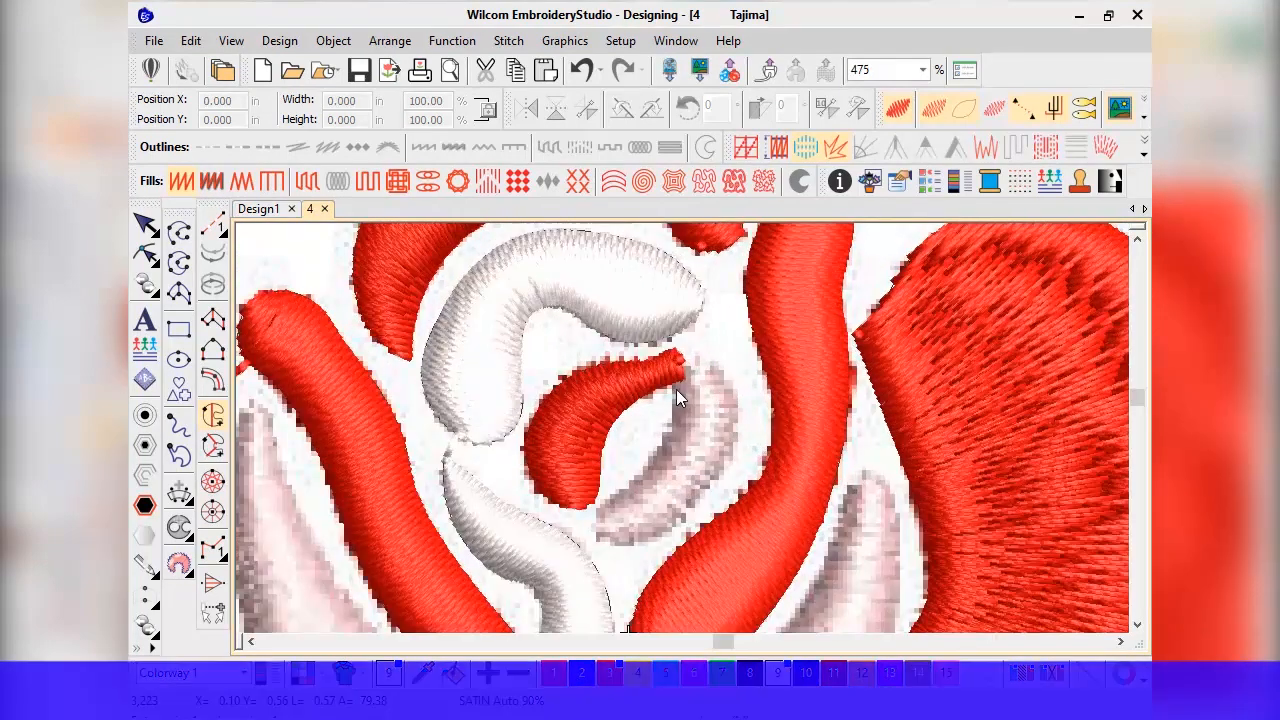
pyautogui.click(676, 389)
pyautogui.click(669, 431)
pyautogui.click(646, 464)
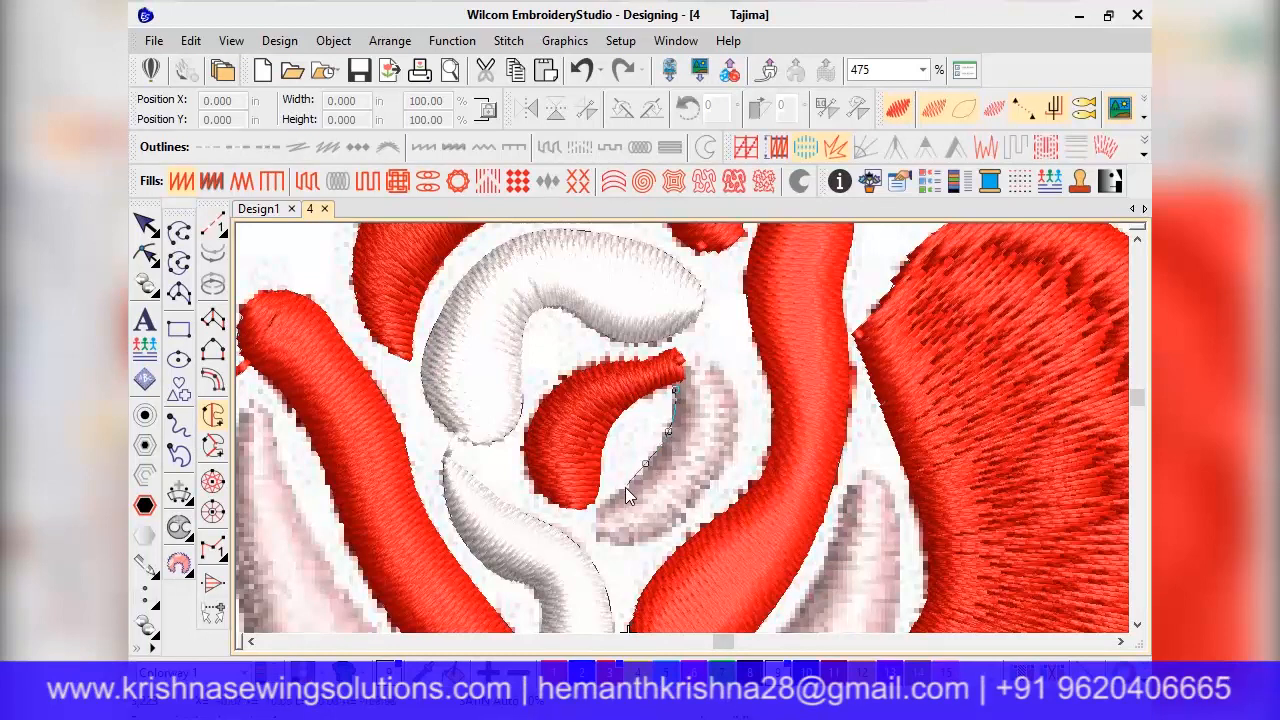
pyautogui.click(593, 514)
# Trace the crescent white petal's lower end and outer edge back to the top, close the outline, and generate the stitches
pyautogui.click(598, 541)
pyautogui.click(638, 546)
pyautogui.click(699, 502)
pyautogui.click(736, 439)
pyautogui.click(731, 382)
pyautogui.click(702, 362)
pyautogui.click(689, 373)
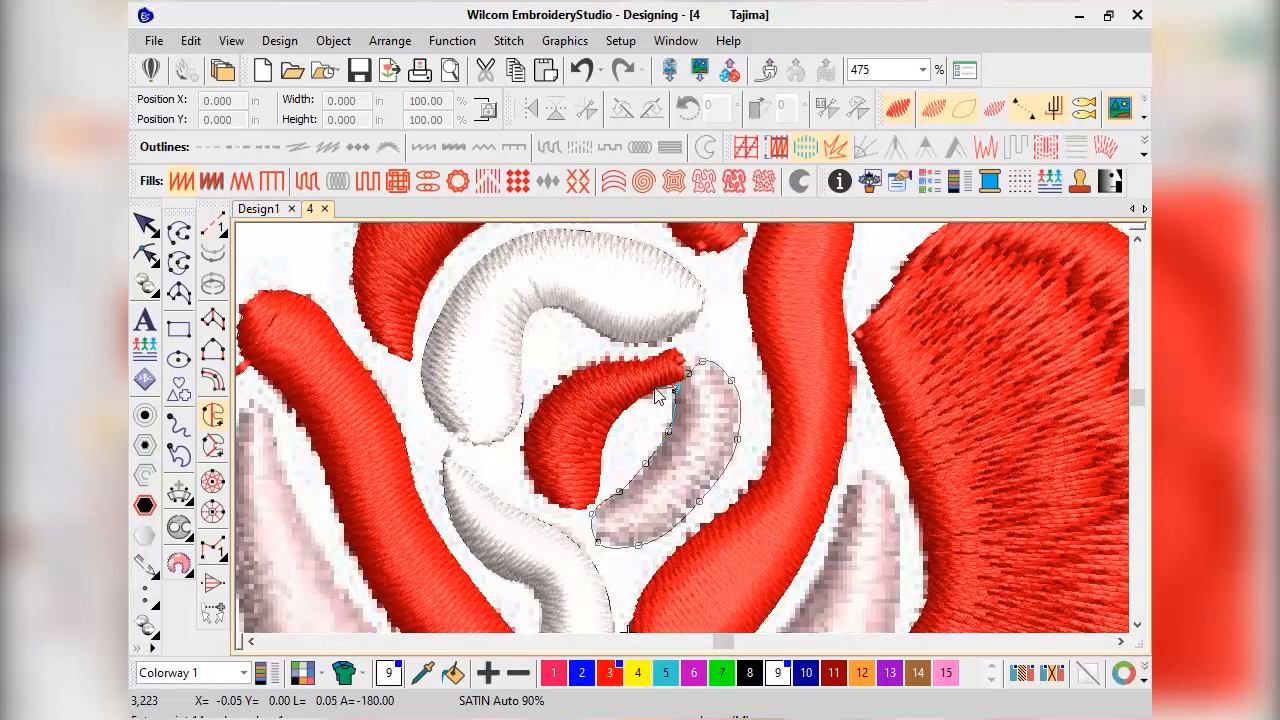
pyautogui.press('Return')
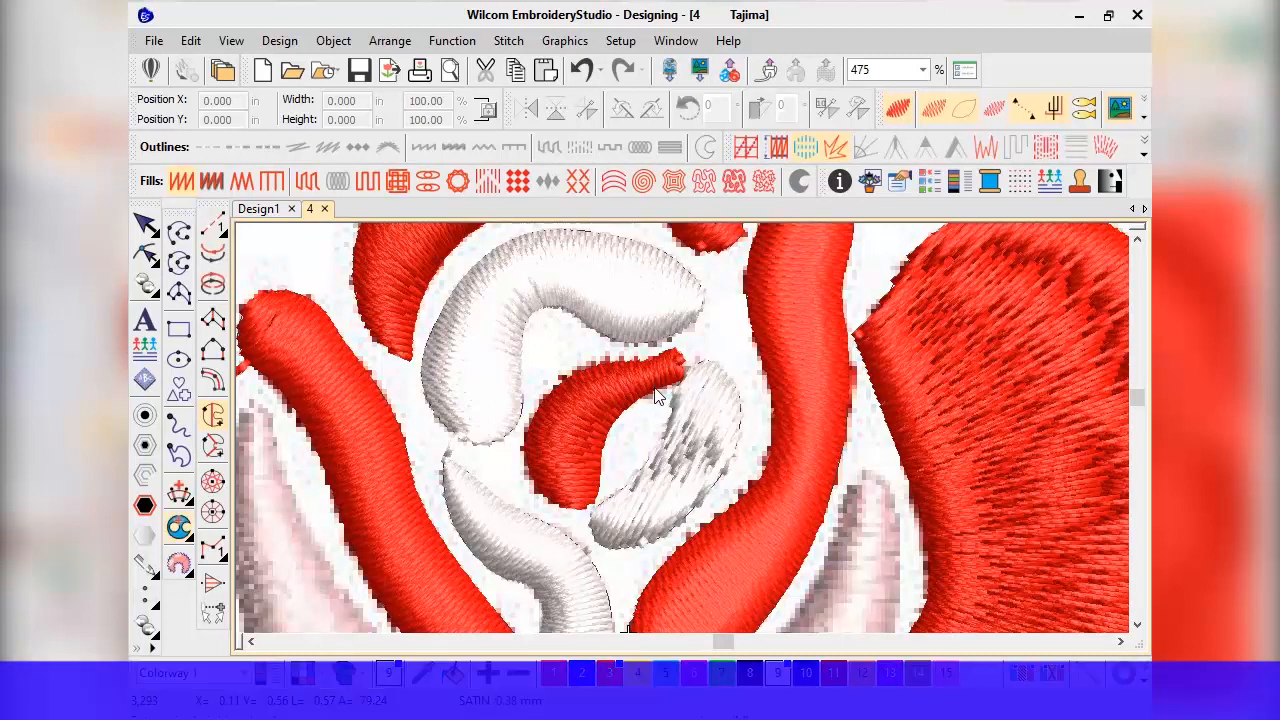
# Select the crescent white petal, add four stitch angle lines across it from top to bottom, apply them, and clear the selection
pyautogui.click(145, 225)
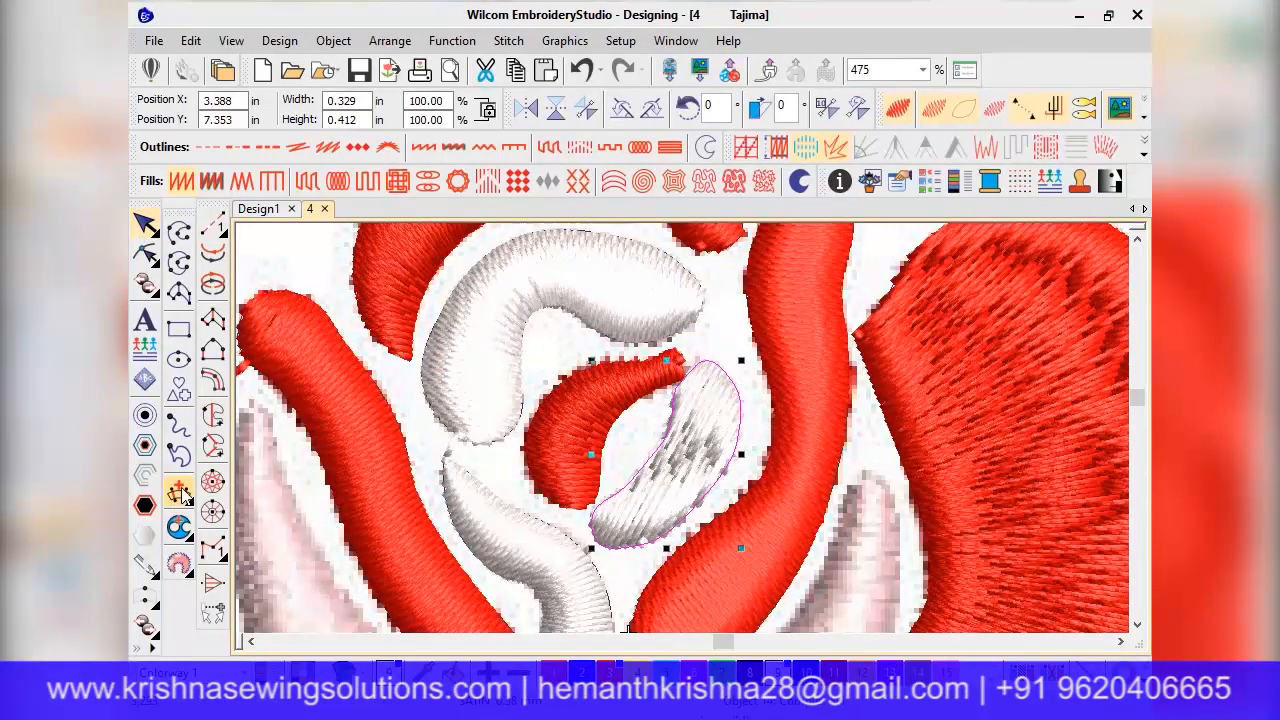
pyautogui.click(178, 494)
pyautogui.click(672, 374)
pyautogui.click(754, 407)
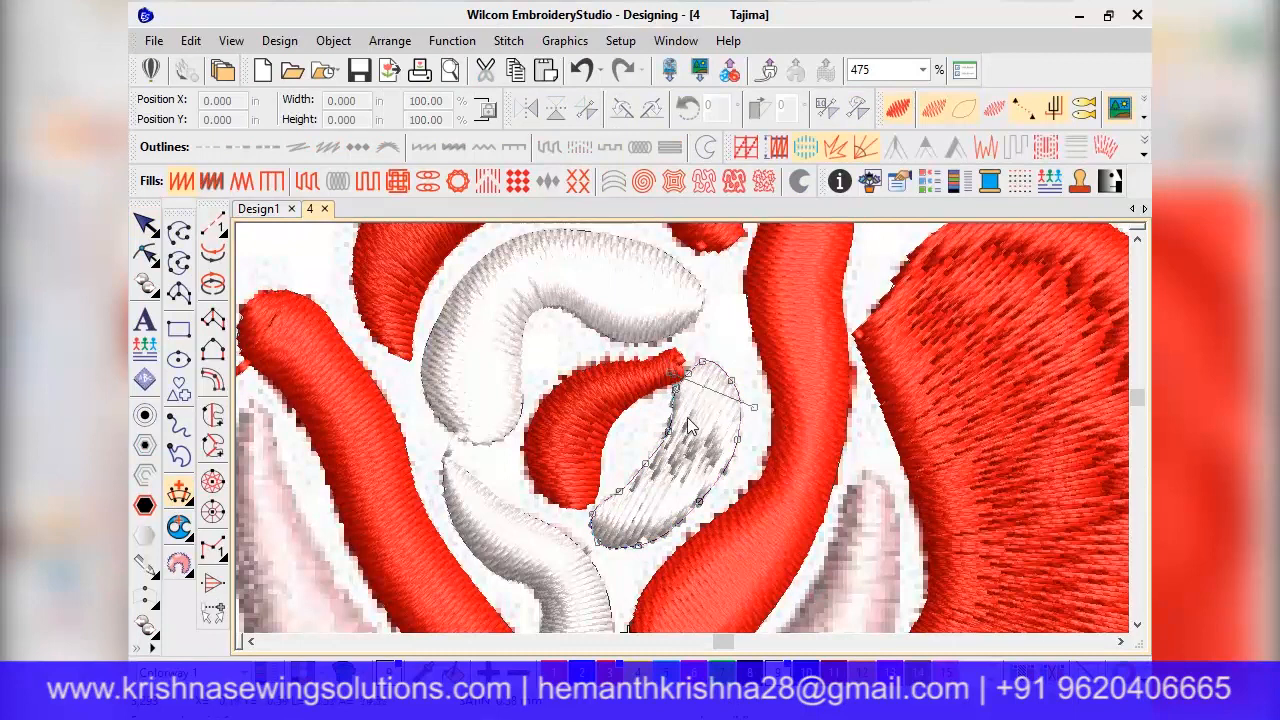
pyautogui.click(773, 491)
pyautogui.click(645, 462)
pyautogui.click(686, 548)
pyautogui.click(617, 478)
pyautogui.click(627, 562)
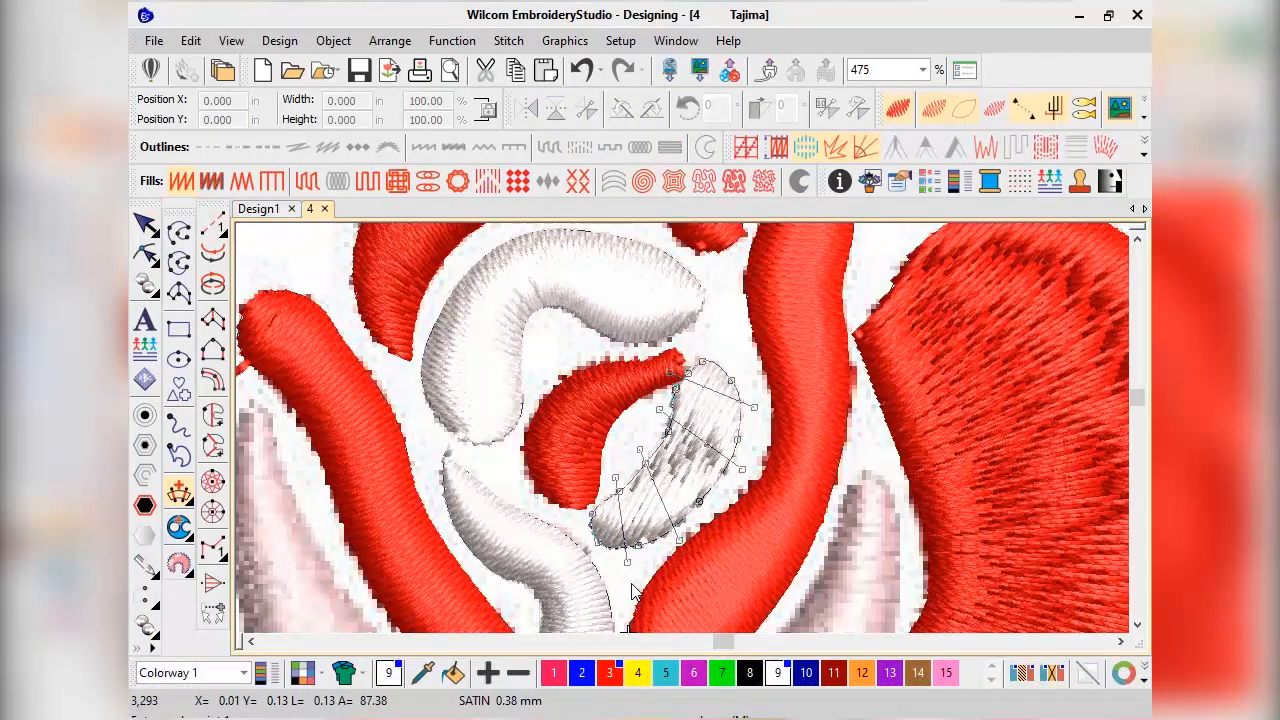
pyautogui.press('Return')
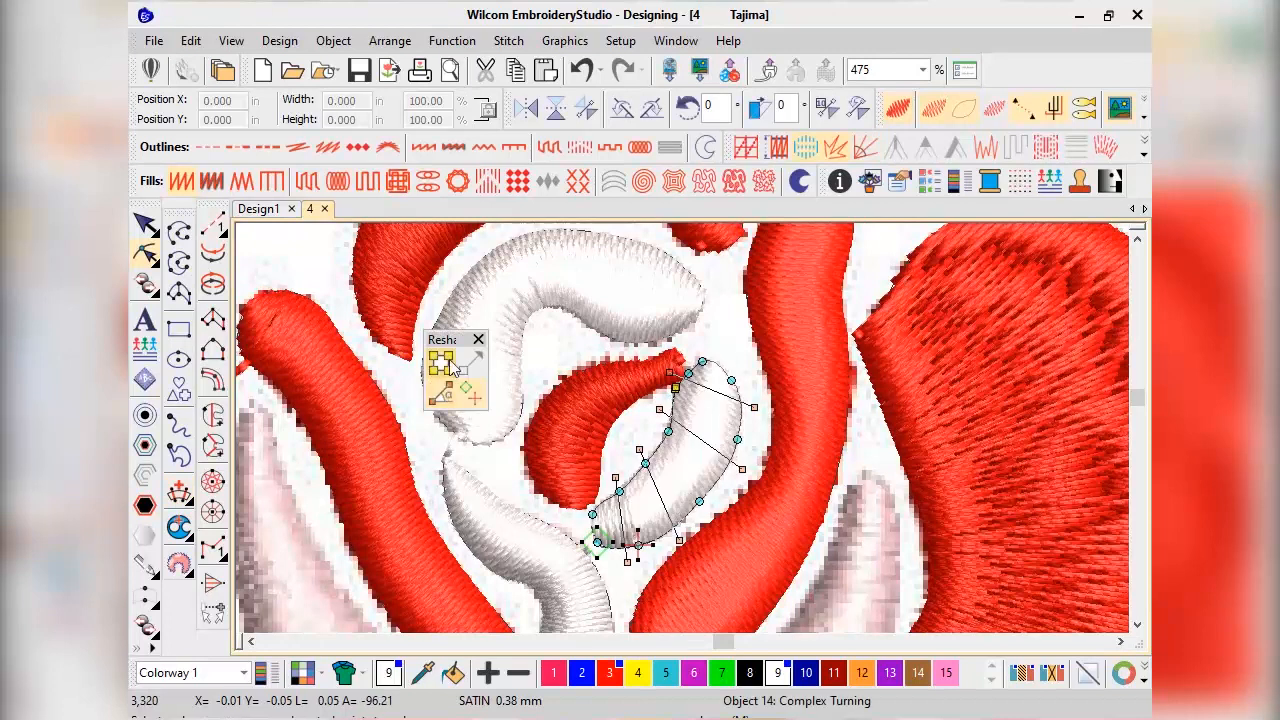
pyautogui.click(478, 339)
pyautogui.scroll(-5, 685, 430)
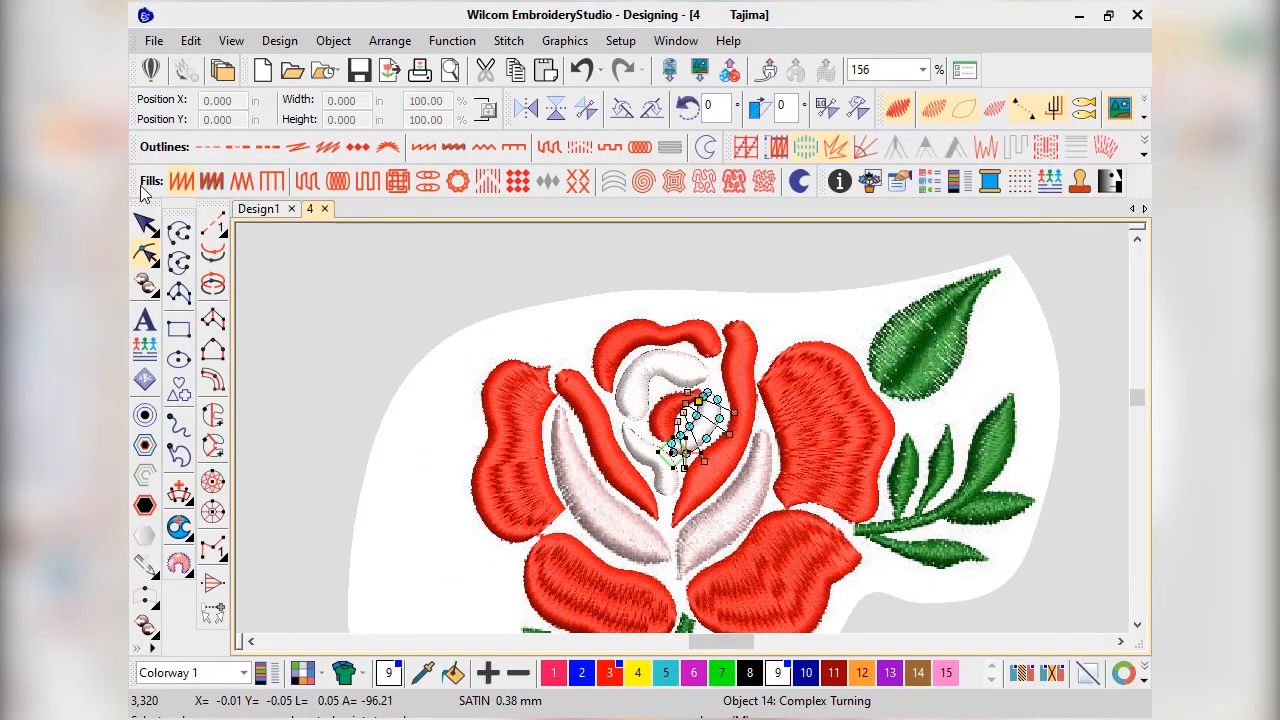
pyautogui.click(145, 222)
pyautogui.click(253, 388)
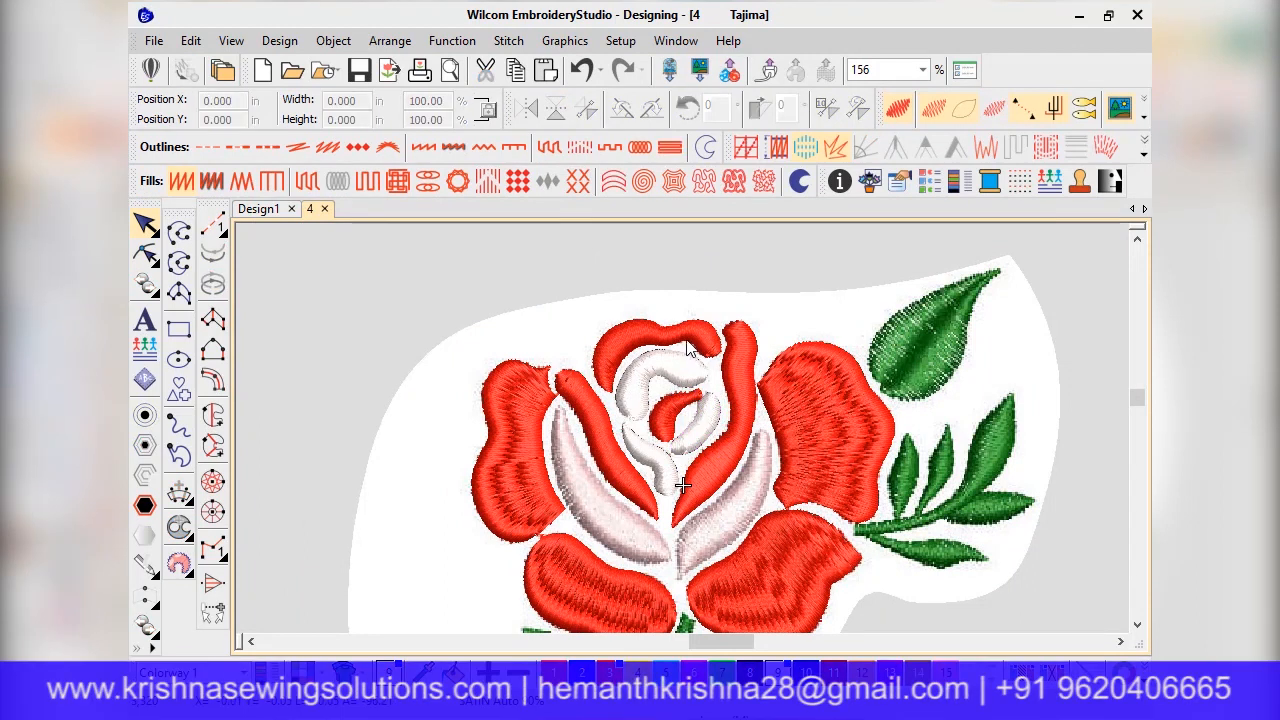
pyautogui.click(686, 343)
pyautogui.click(274, 375)
# Start a Complex Fill shape on the long left white petal, tracing its outer edge from the top tip down along the underside
pyautogui.scroll(1, 697, 510)
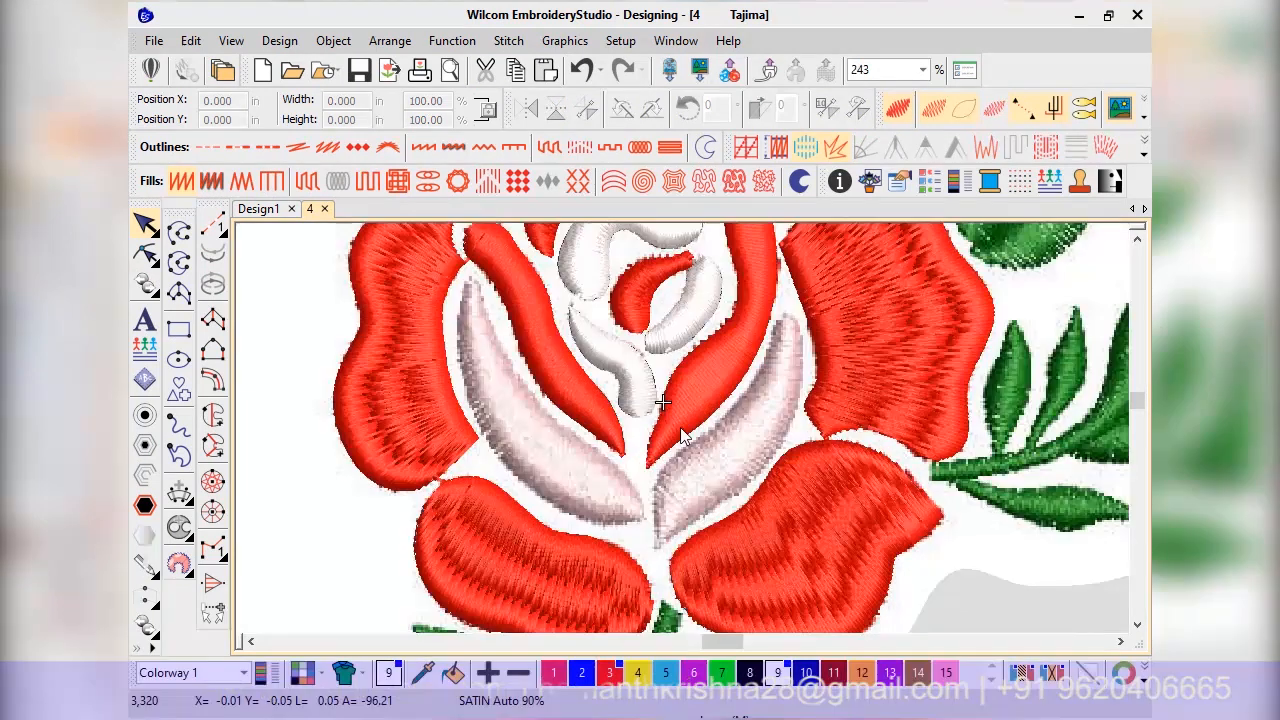
pyautogui.click(212, 415)
pyautogui.scroll(1, 497, 314)
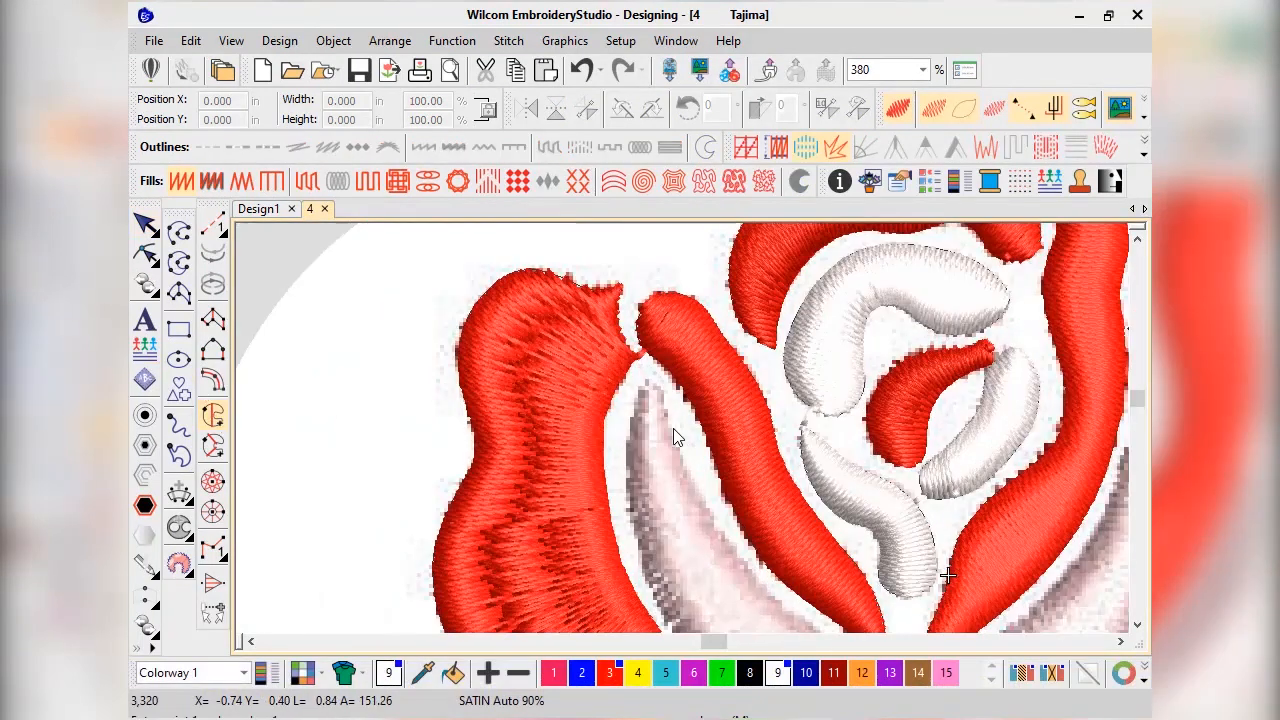
pyautogui.click(647, 383)
pyautogui.click(626, 469)
pyautogui.rightClick(647, 585)
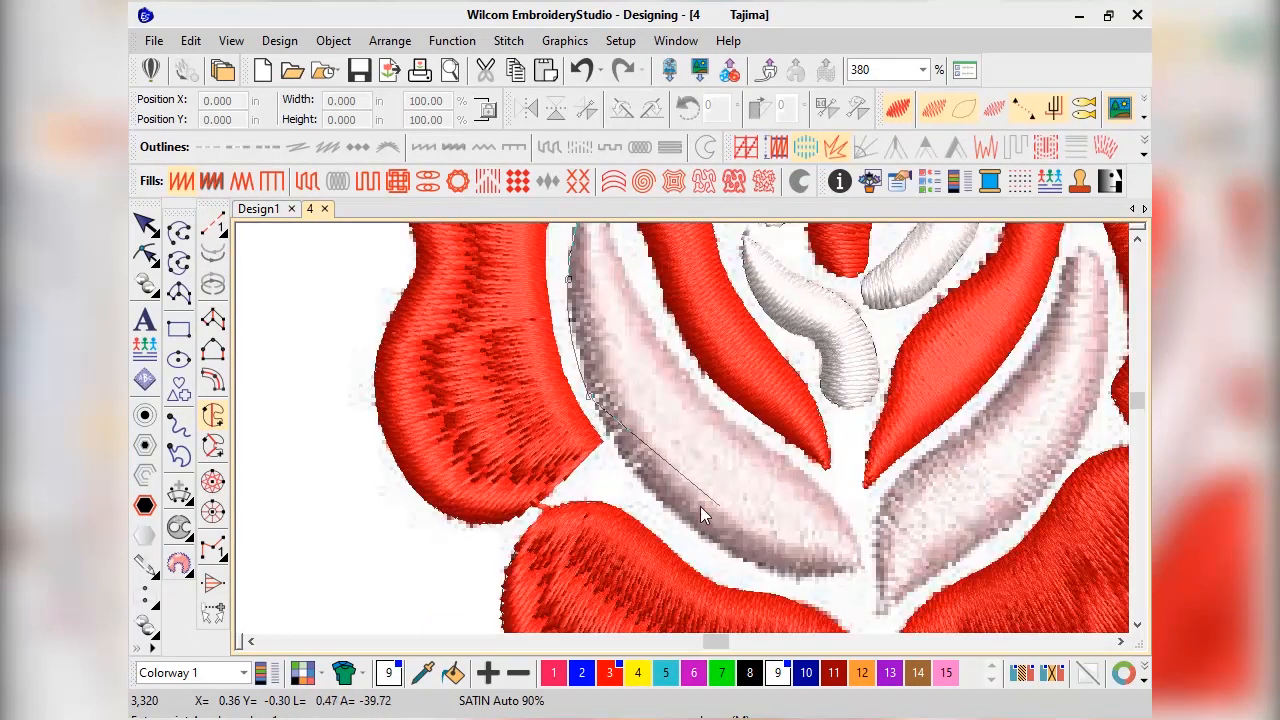
pyautogui.rightClick(673, 513)
pyautogui.rightClick(779, 571)
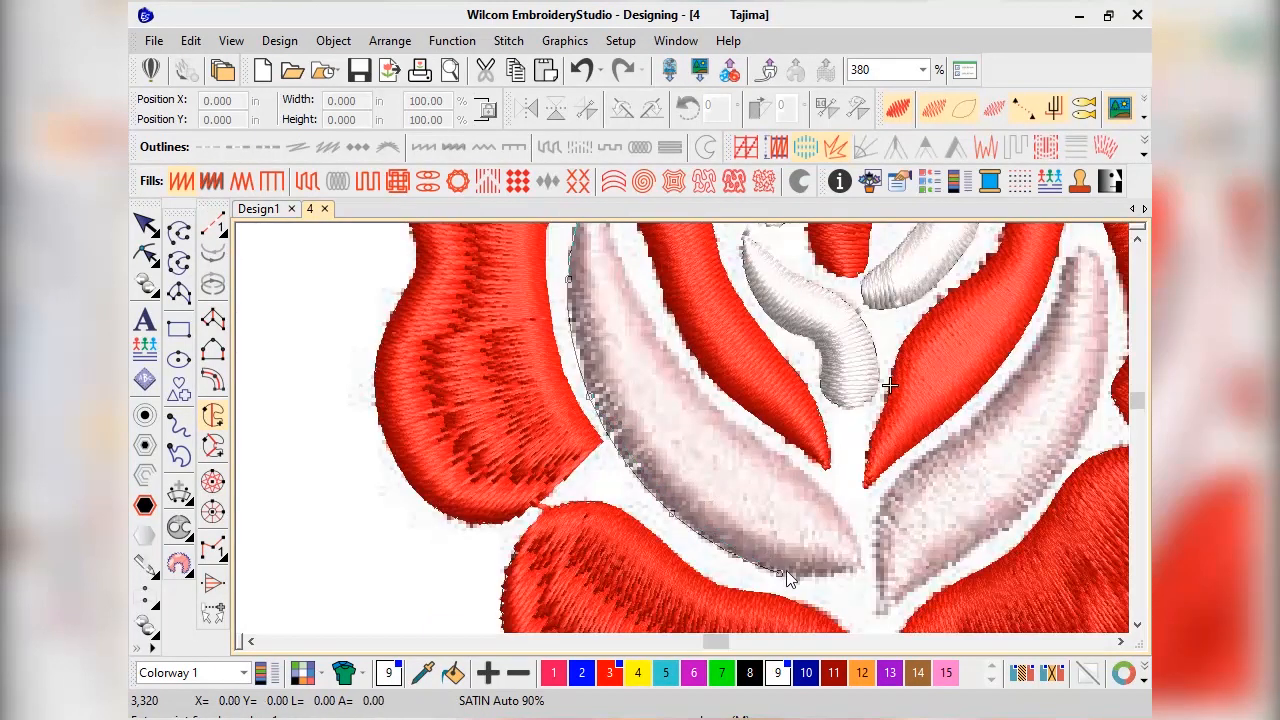
# Trace the long left white petal's lower tip and inner edge back up to the top, close the outline, and generate the stitches
pyautogui.rightClick(861, 568)
pyautogui.rightClick(845, 516)
pyautogui.rightClick(752, 437)
pyautogui.rightClick(687, 374)
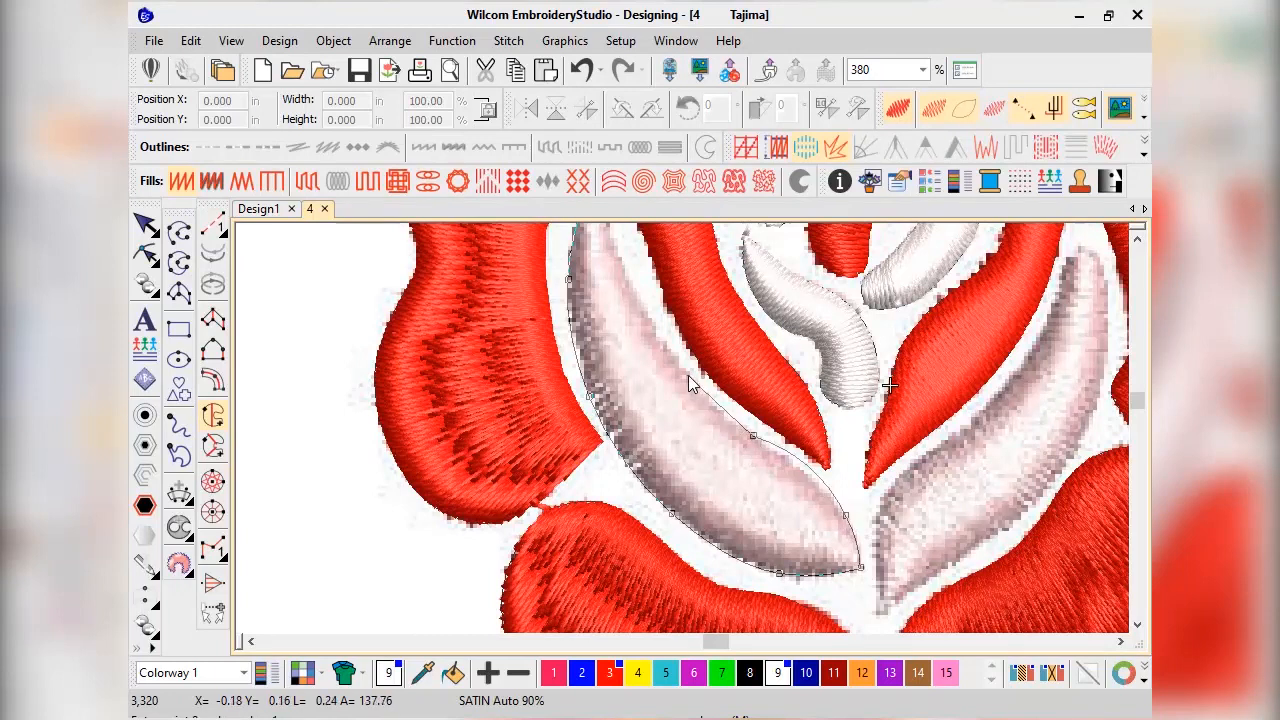
pyautogui.rightClick(643, 310)
pyautogui.rightClick(649, 329)
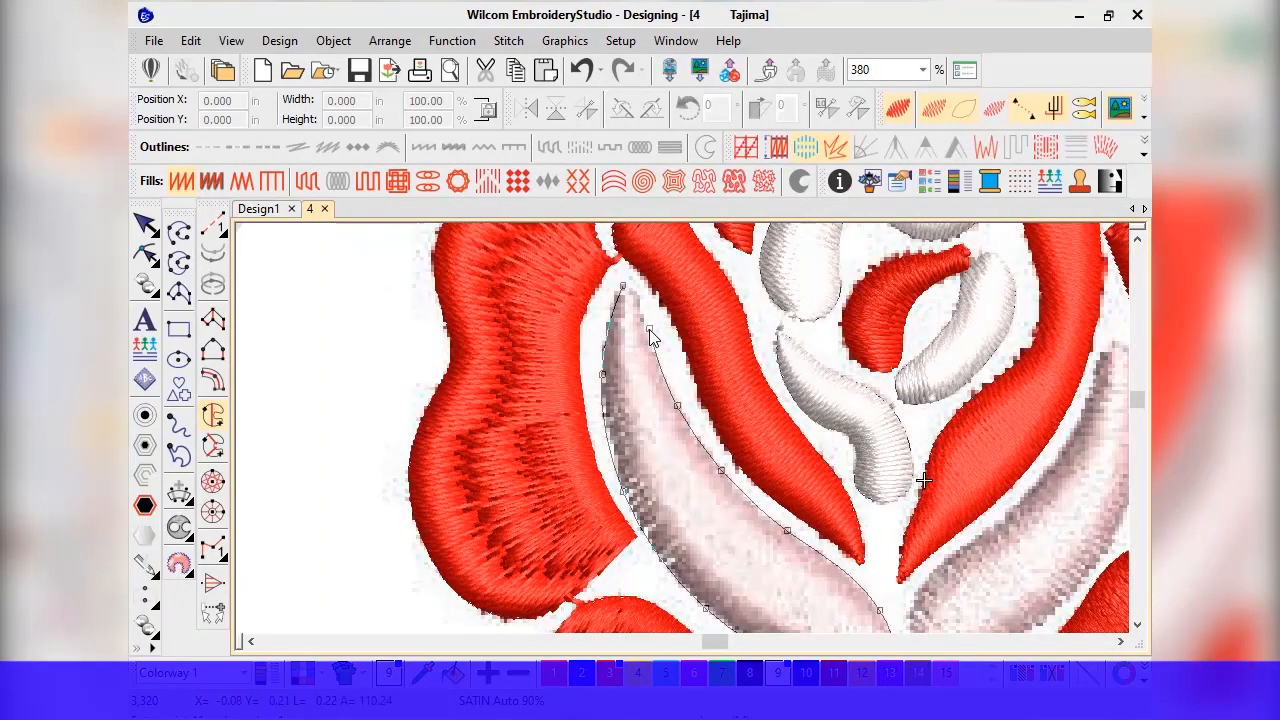
pyautogui.click(622, 290)
pyautogui.press('Return')
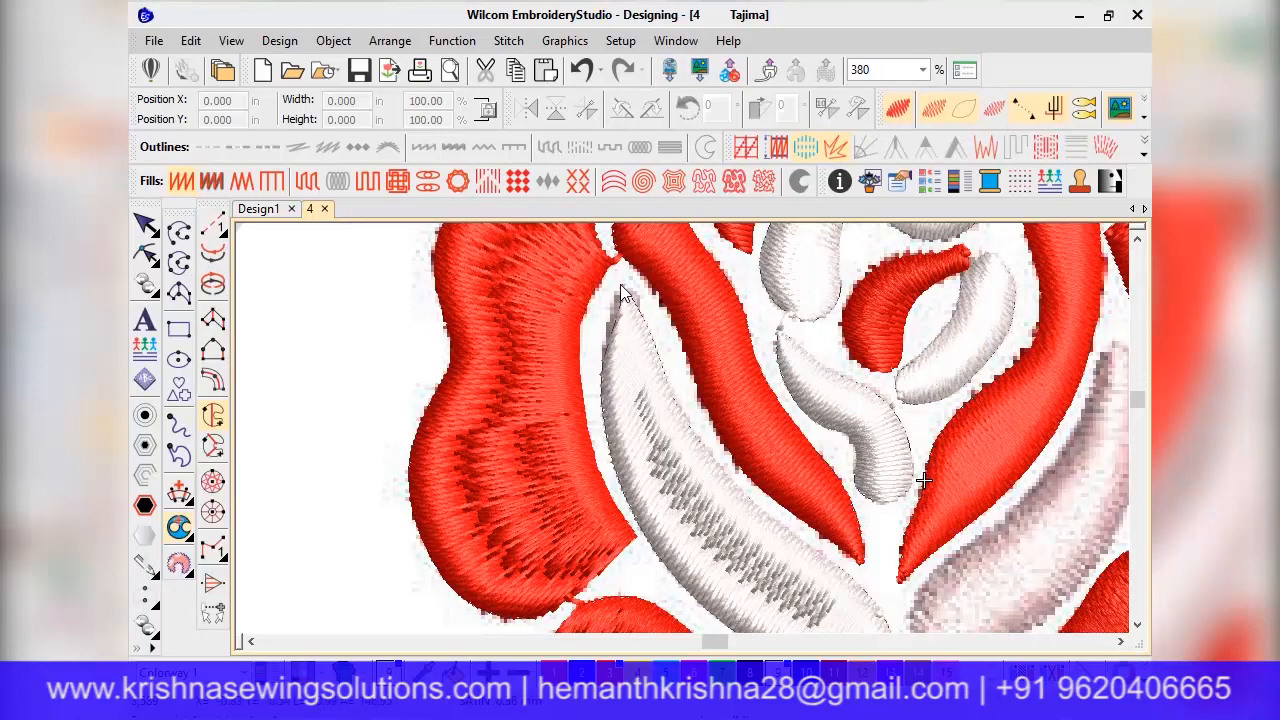
# Select the long left white petal and add stitch angle lines across it from top to bottom, then apply them
pyautogui.click(145, 224)
pyautogui.click(179, 491)
pyautogui.click(599, 337)
pyautogui.click(659, 315)
pyautogui.click(610, 487)
pyautogui.click(716, 439)
pyautogui.scroll(-2, 712, 601)
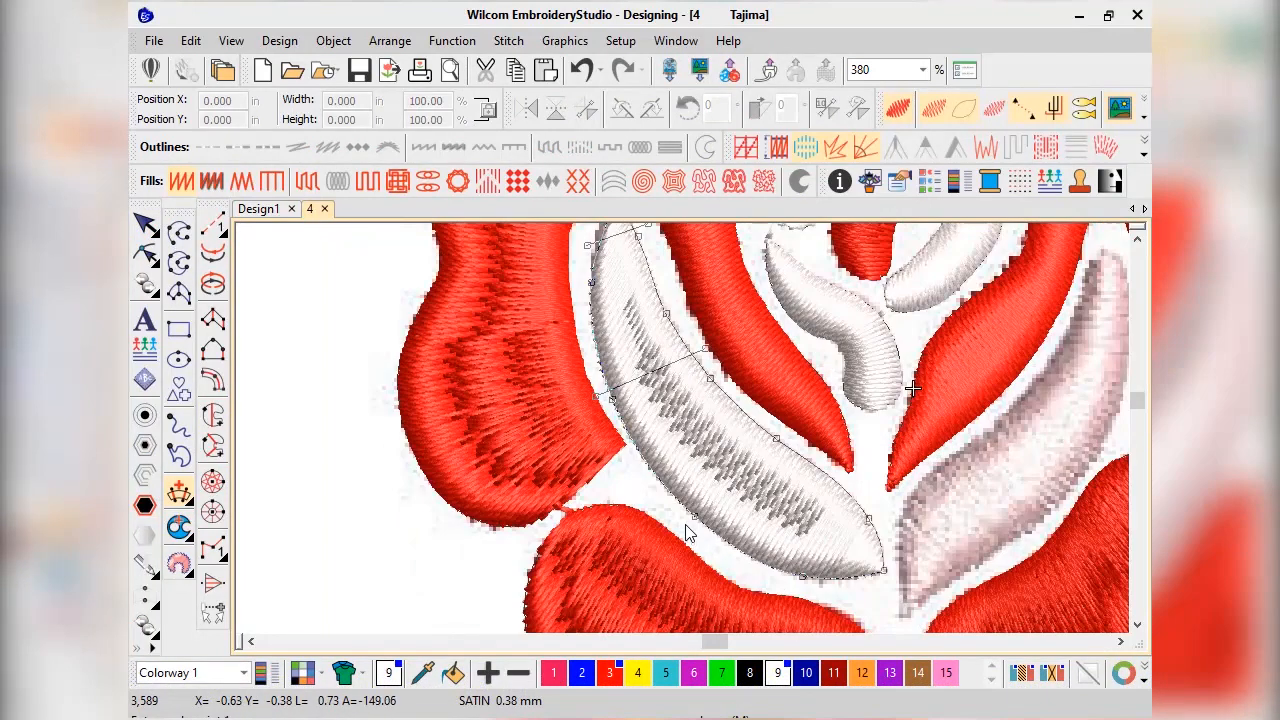
pyautogui.click(849, 474)
pyautogui.press('Return')
# Reshape the long left white petal's upper end, moving its tip point slightly up and adjusting the nearest outer-edge point
pyautogui.scroll(-1, 609, 300)
pyautogui.scroll(3, 697, 388)
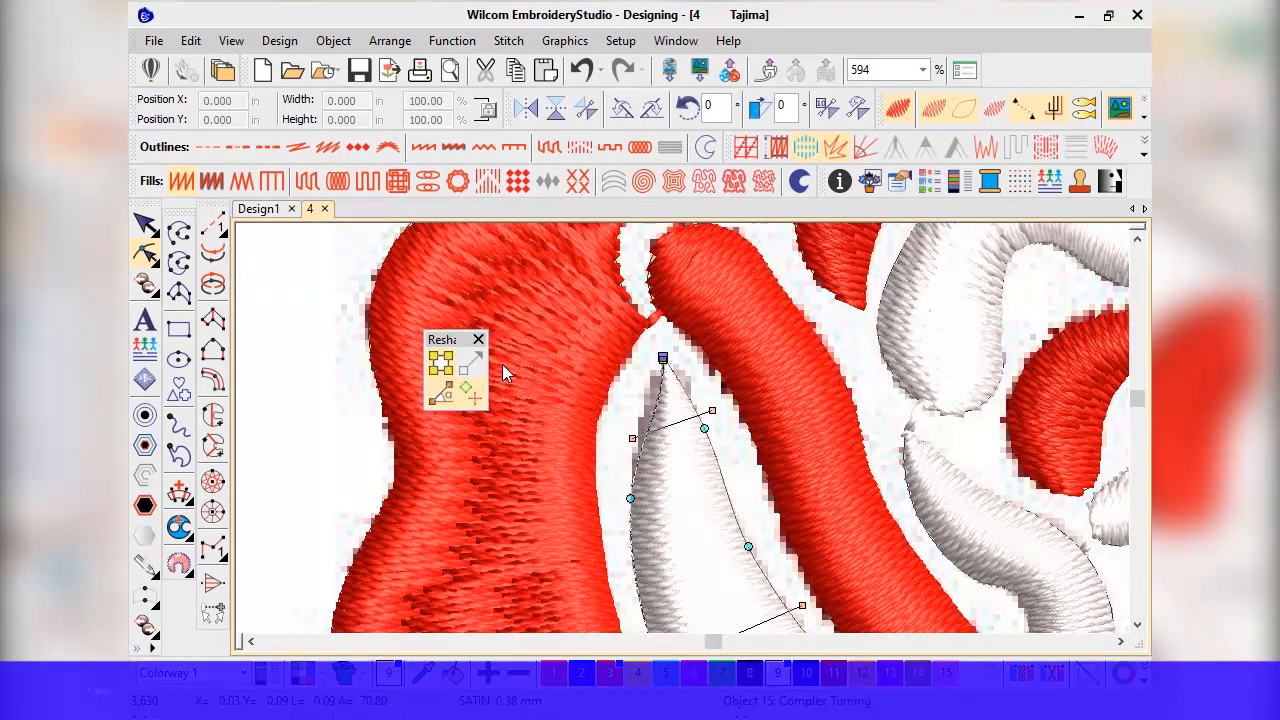
pyautogui.press('Delete')
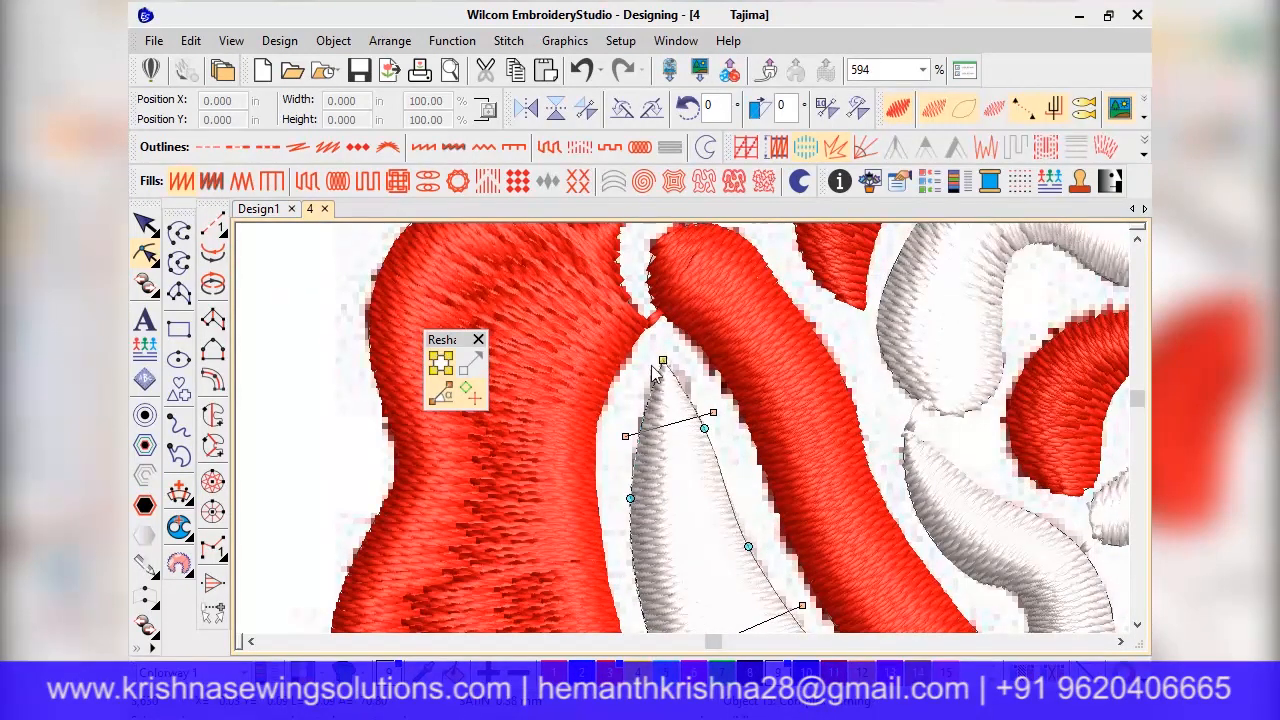
pyautogui.moveTo(663, 366); pyautogui.dragTo(670, 354)
pyautogui.moveTo(630, 498); pyautogui.dragTo(629, 490)
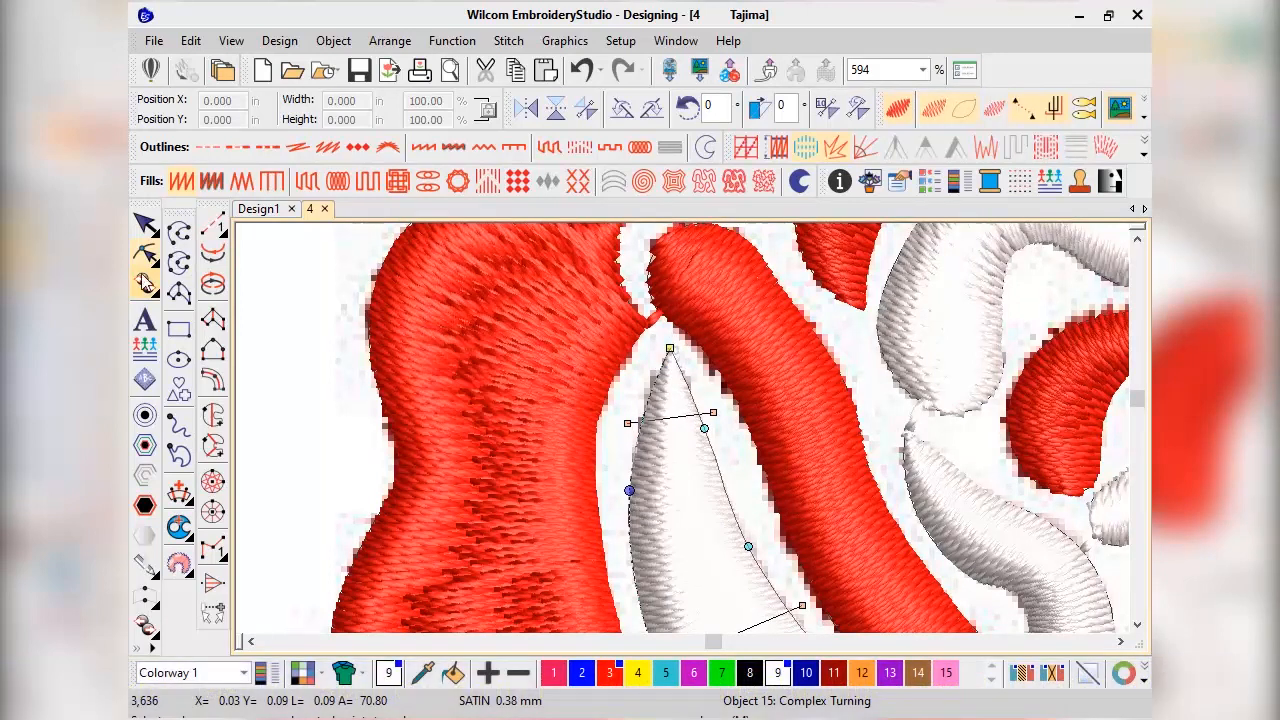
pyautogui.click(145, 224)
# Start a Complex Fill shape on the long right white petal, tracing its inner edge from the lower tip up towards the top
pyautogui.scroll(-7, 712, 418)
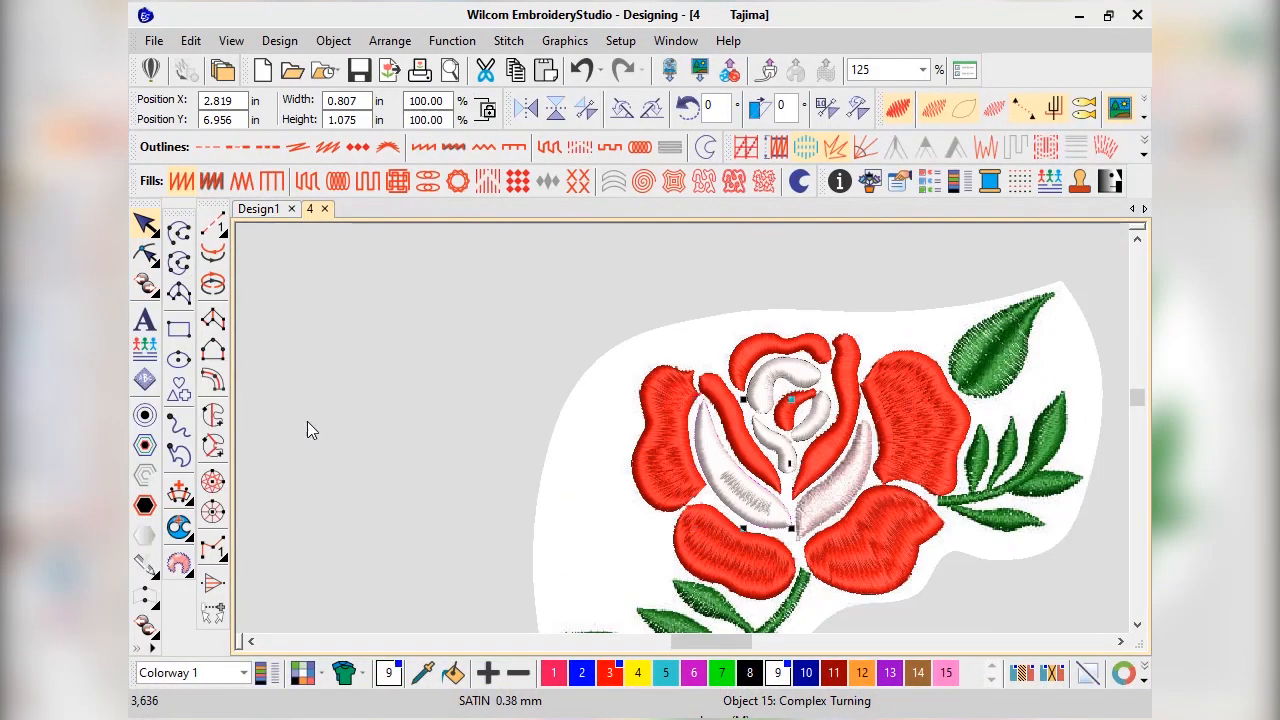
pyautogui.click(212, 415)
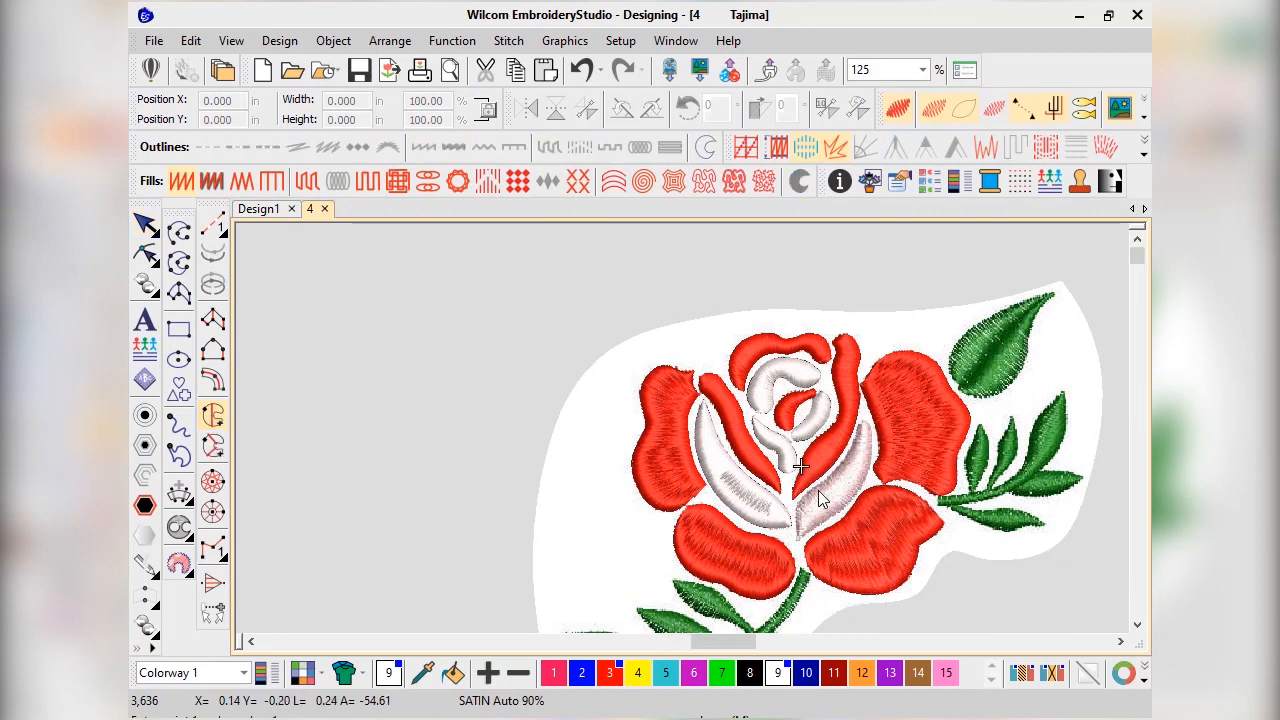
pyautogui.scroll(4, 818, 500)
pyautogui.click(631, 548)
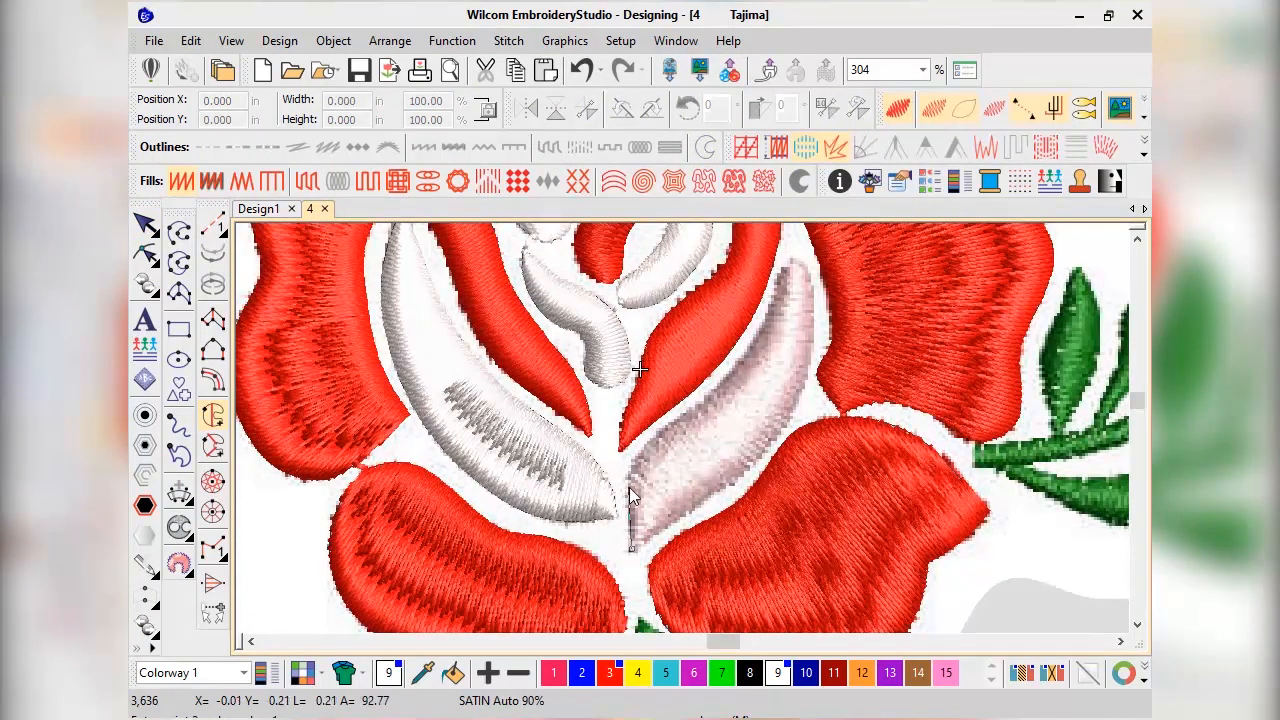
pyautogui.rightClick(645, 446)
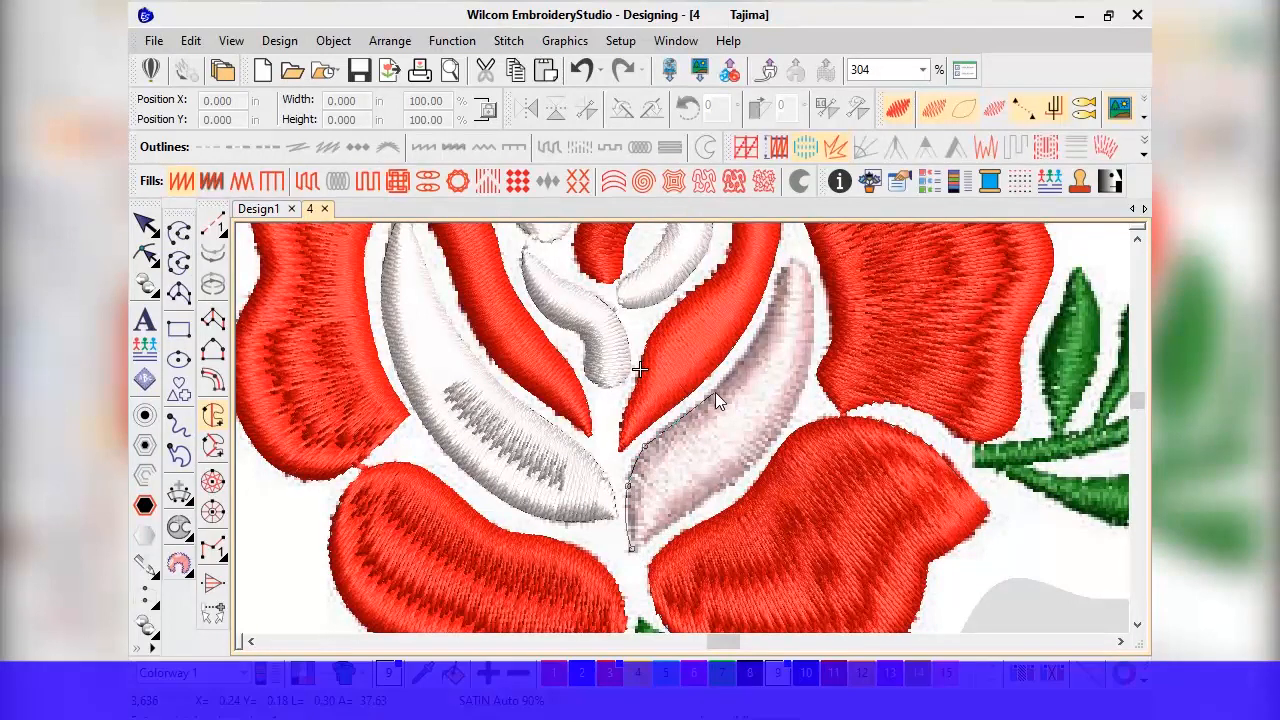
pyautogui.rightClick(713, 389)
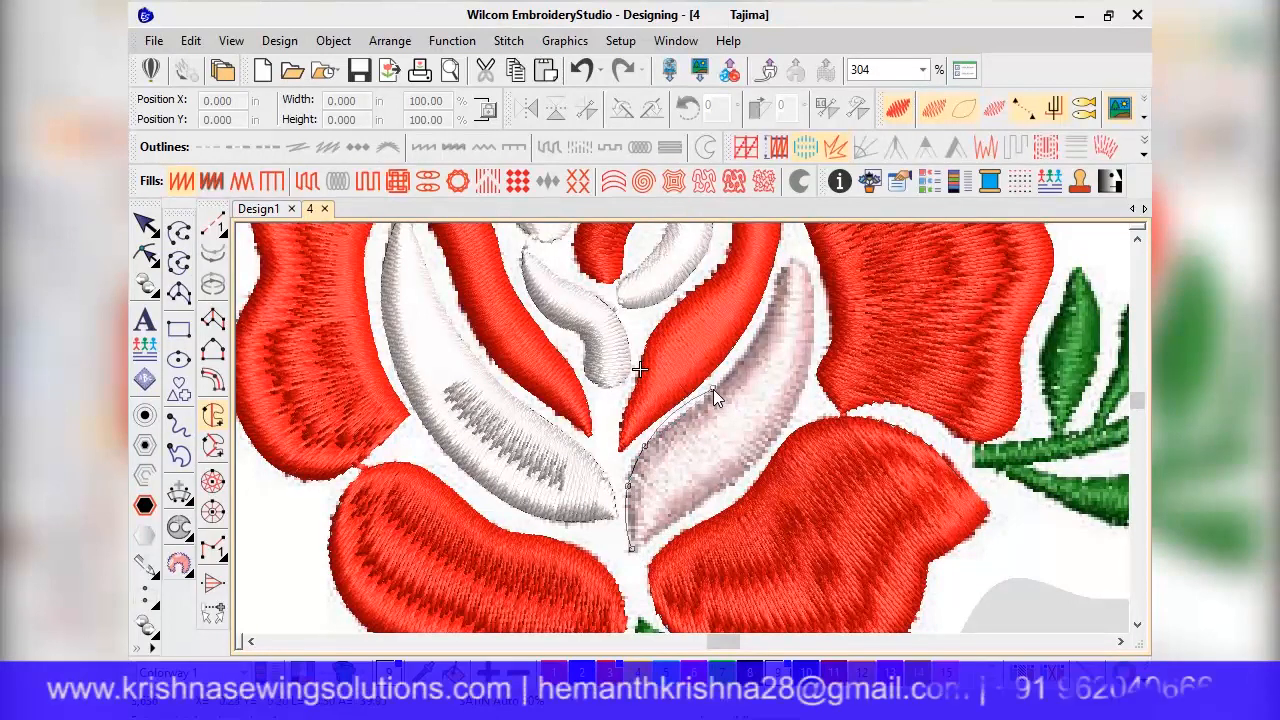
pyautogui.rightClick(759, 332)
pyautogui.rightClick(778, 289)
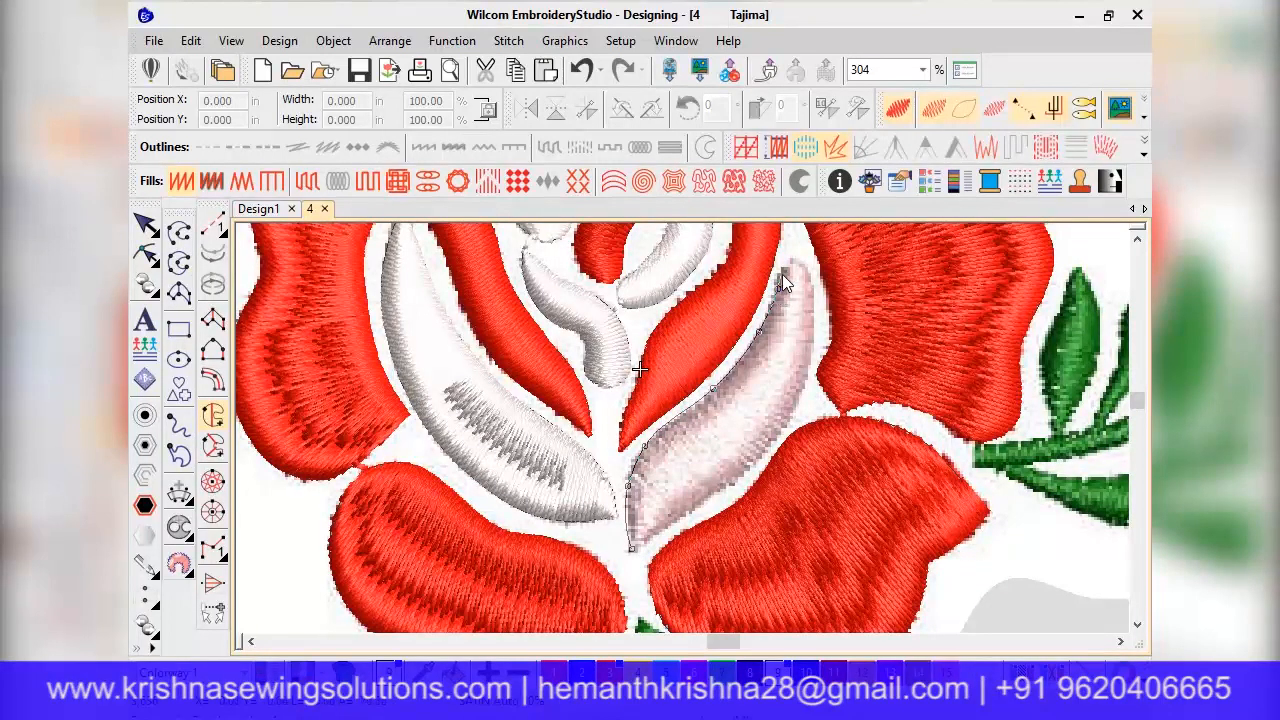
# Trace around the right white petal's top and down its outer edge to the lower tip, close the outline, and generate the stitches
pyautogui.rightClick(785, 264)
pyautogui.rightClick(797, 259)
pyautogui.rightClick(813, 285)
pyautogui.rightClick(814, 351)
pyautogui.rightClick(797, 425)
pyautogui.rightClick(735, 485)
pyautogui.rightClick(689, 512)
pyautogui.rightClick(655, 536)
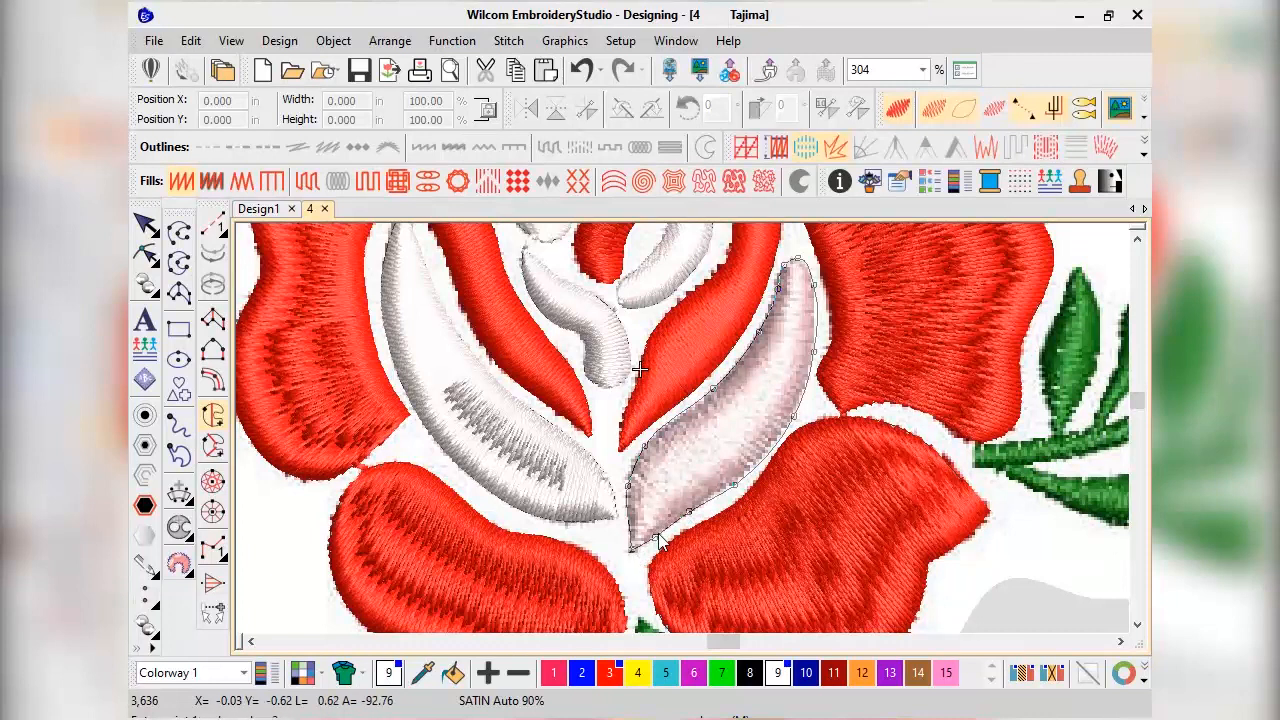
pyautogui.press('Return')
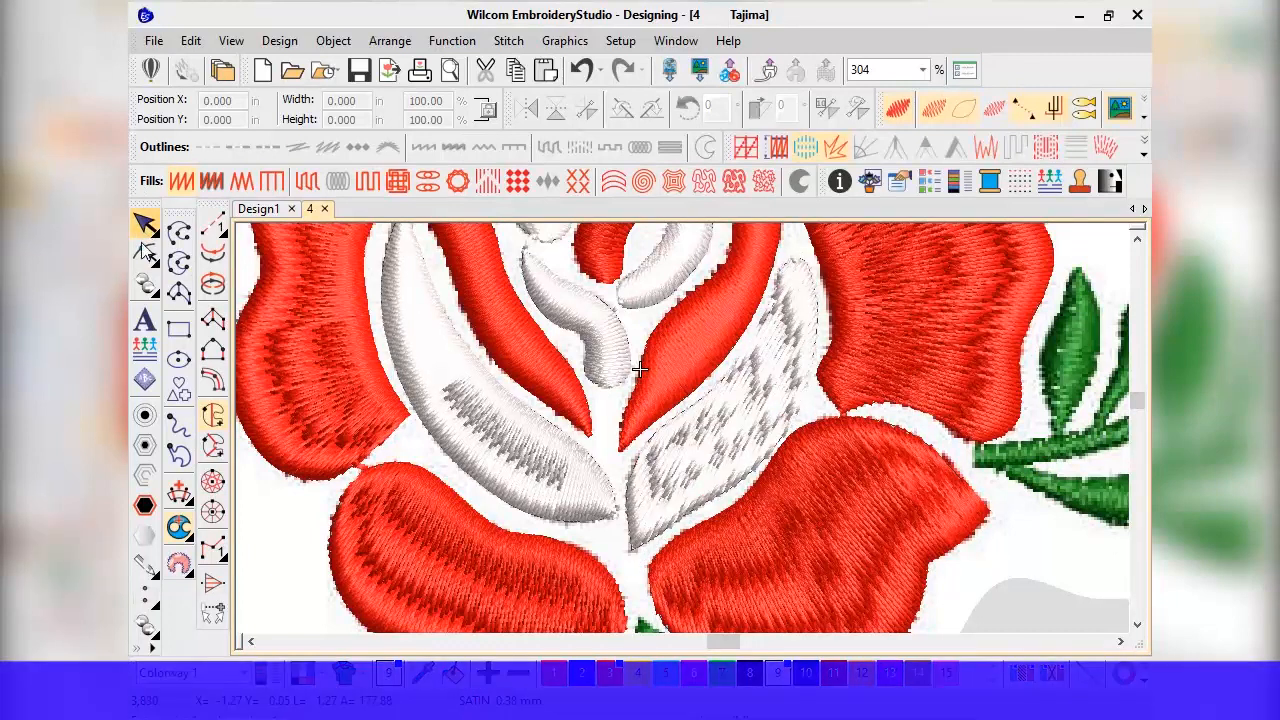
# Select the long right white petal, add three stitch angle lines across it from top to bottom, and apply them
pyautogui.click(144, 228)
pyautogui.click(179, 492)
pyautogui.click(739, 304)
pyautogui.click(830, 333)
pyautogui.click(691, 381)
pyautogui.click(826, 501)
pyautogui.click(627, 438)
pyautogui.press('Return')
pyautogui.scroll(-3, 751, 529)
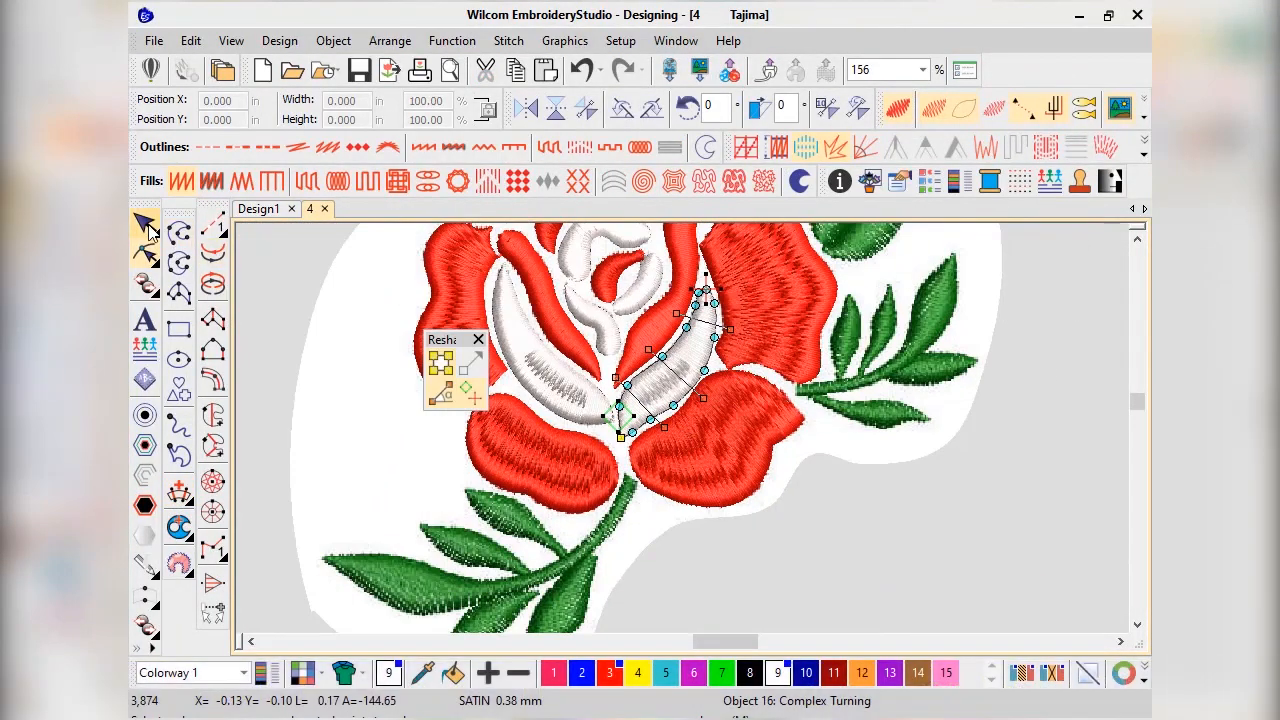
pyautogui.click(145, 227)
# Start a Complex Fill shape on the uppermost leaf of the lower stem, tracing its upper edge from the stem to the tip
pyautogui.scroll(-3, 794, 482)
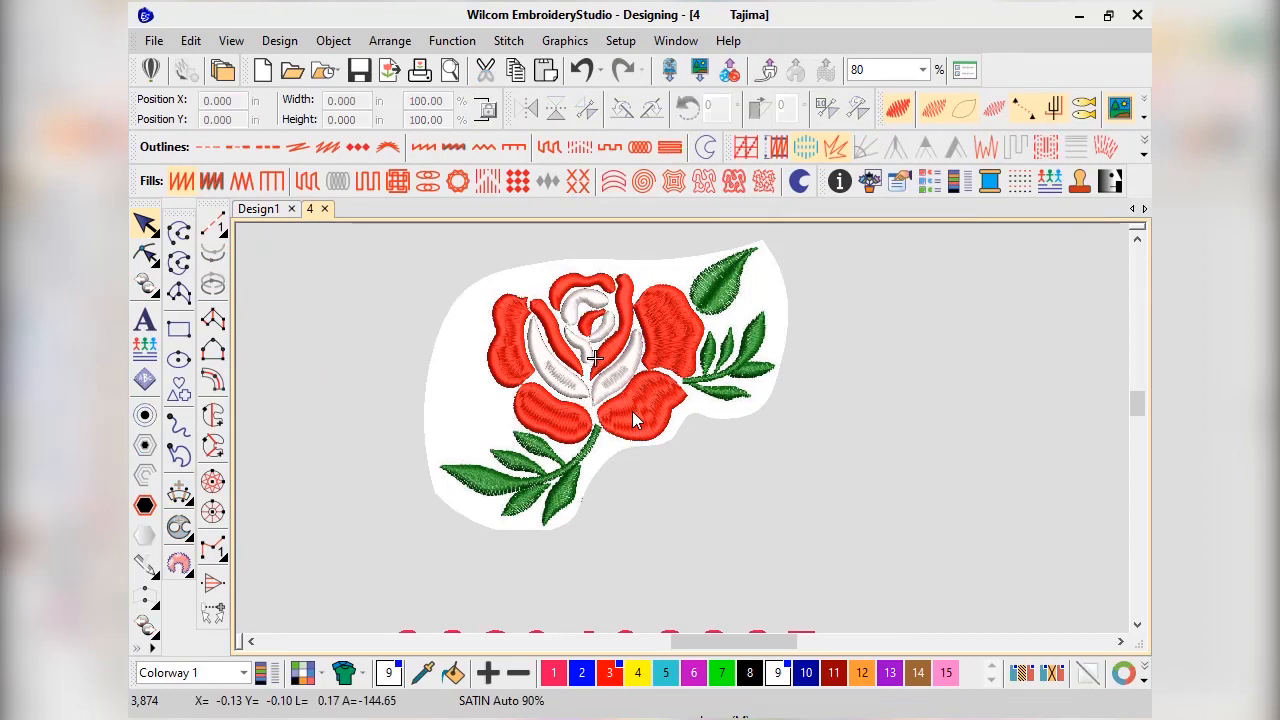
pyautogui.scroll(2, 686, 437)
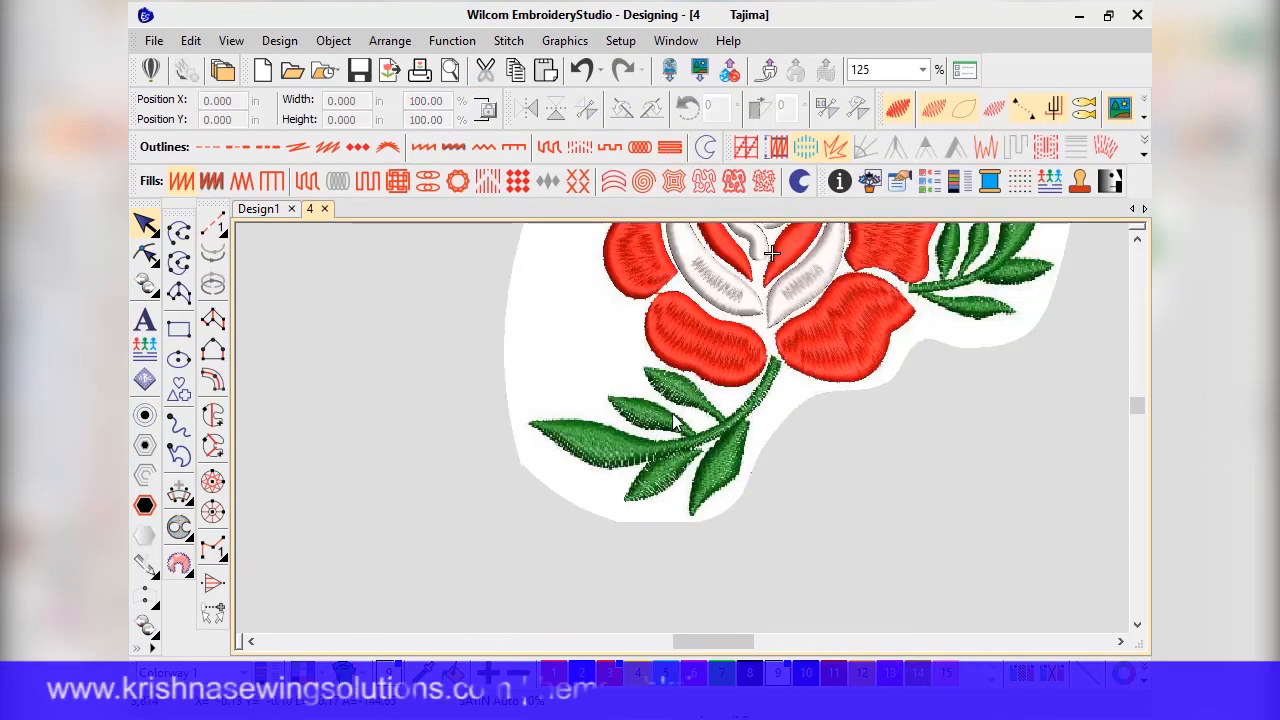
pyautogui.scroll(2, 699, 424)
pyautogui.scroll(-3, 684, 436)
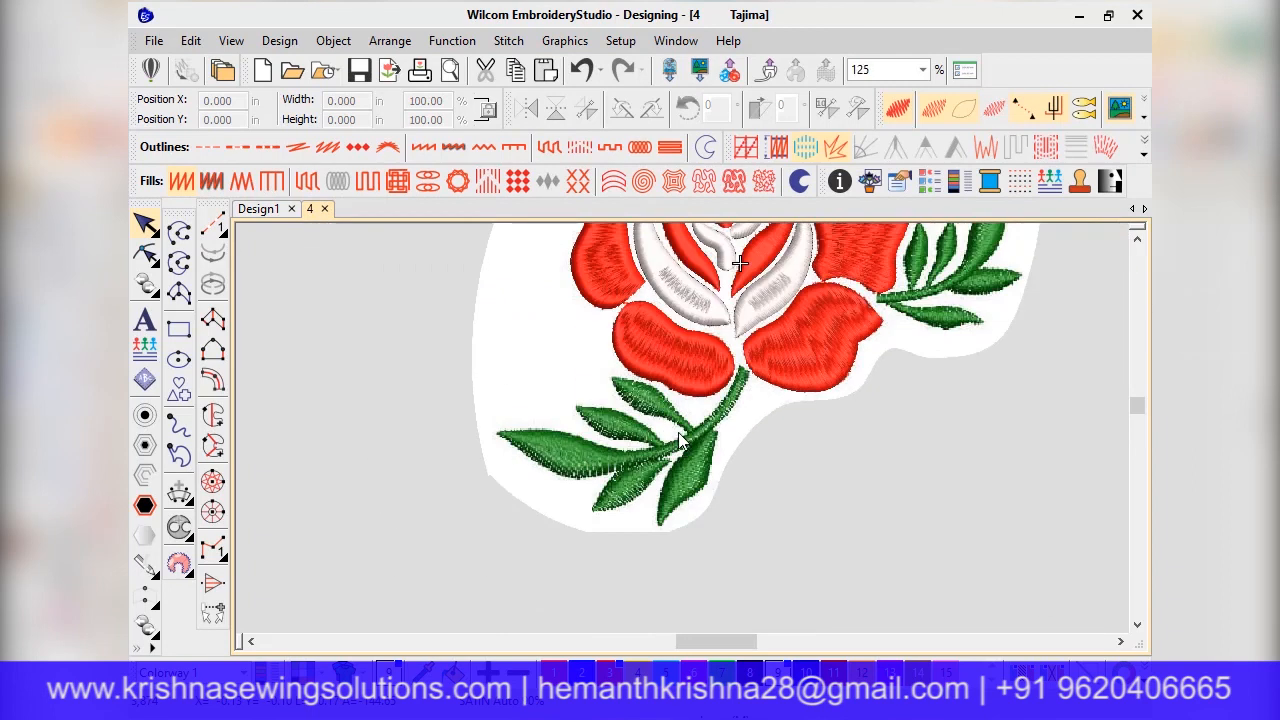
pyautogui.click(212, 414)
pyautogui.scroll(3, 707, 441)
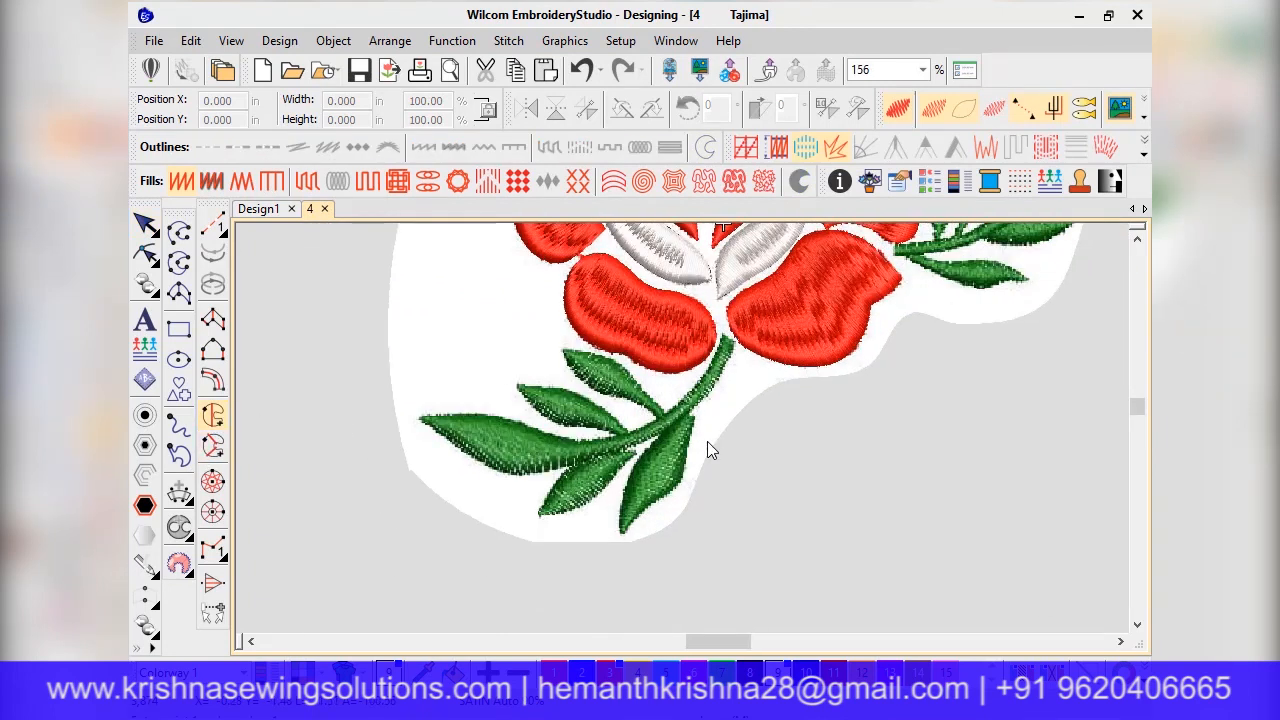
pyautogui.scroll(-1, 685, 423)
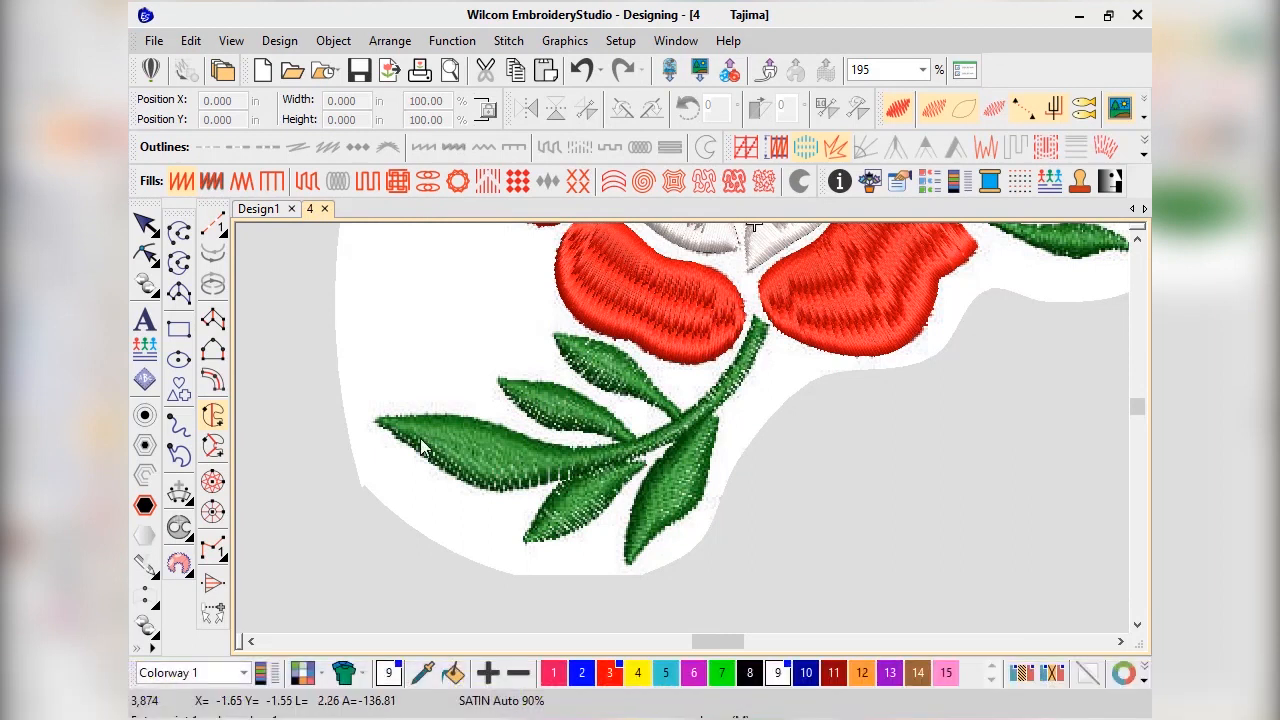
pyautogui.scroll(5, 680, 413)
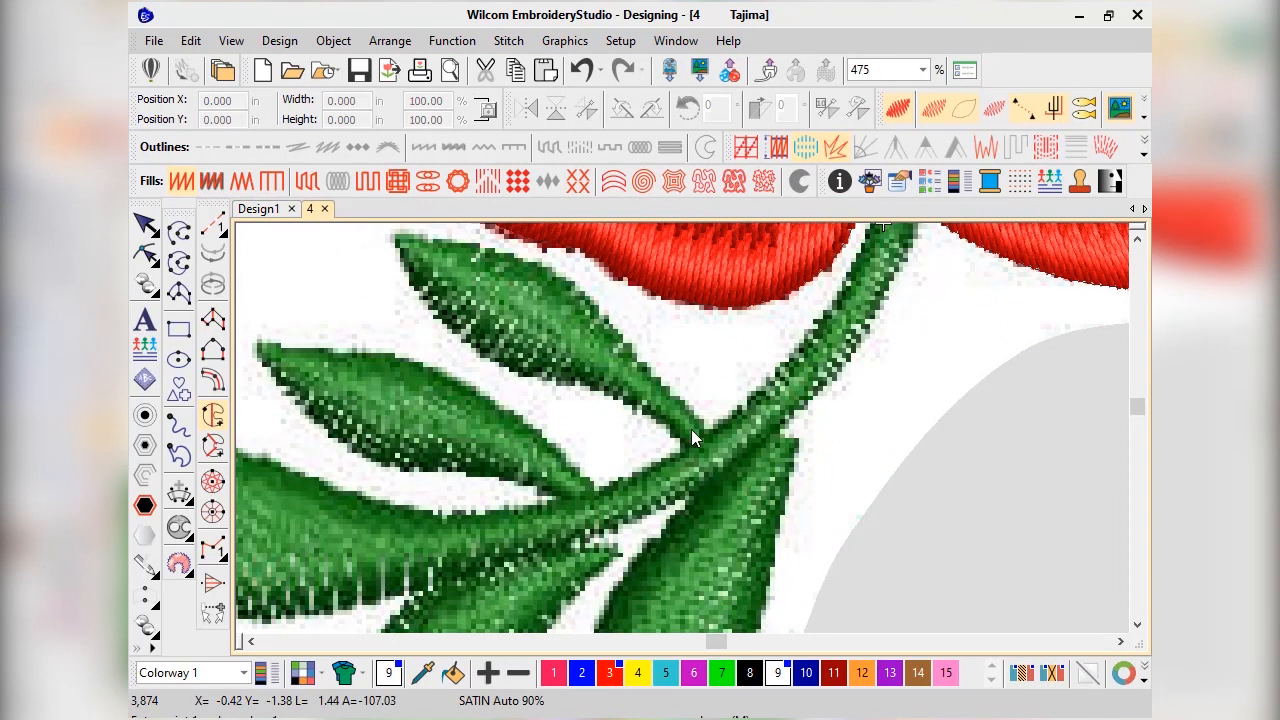
pyautogui.click(717, 435)
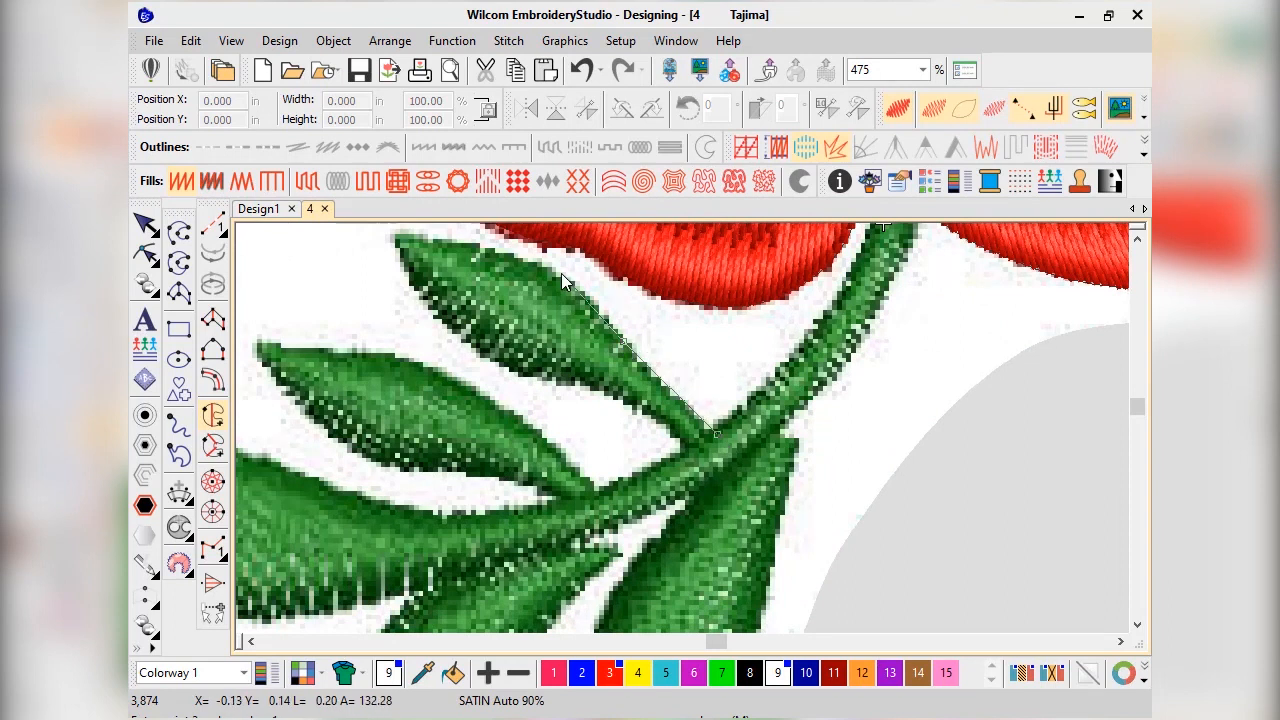
pyautogui.click(477, 245)
pyautogui.click(493, 325)
# Trace the uppermost leaf's underside from the tip back to the stem, close the outline, and generate the stitches
pyautogui.click(534, 397)
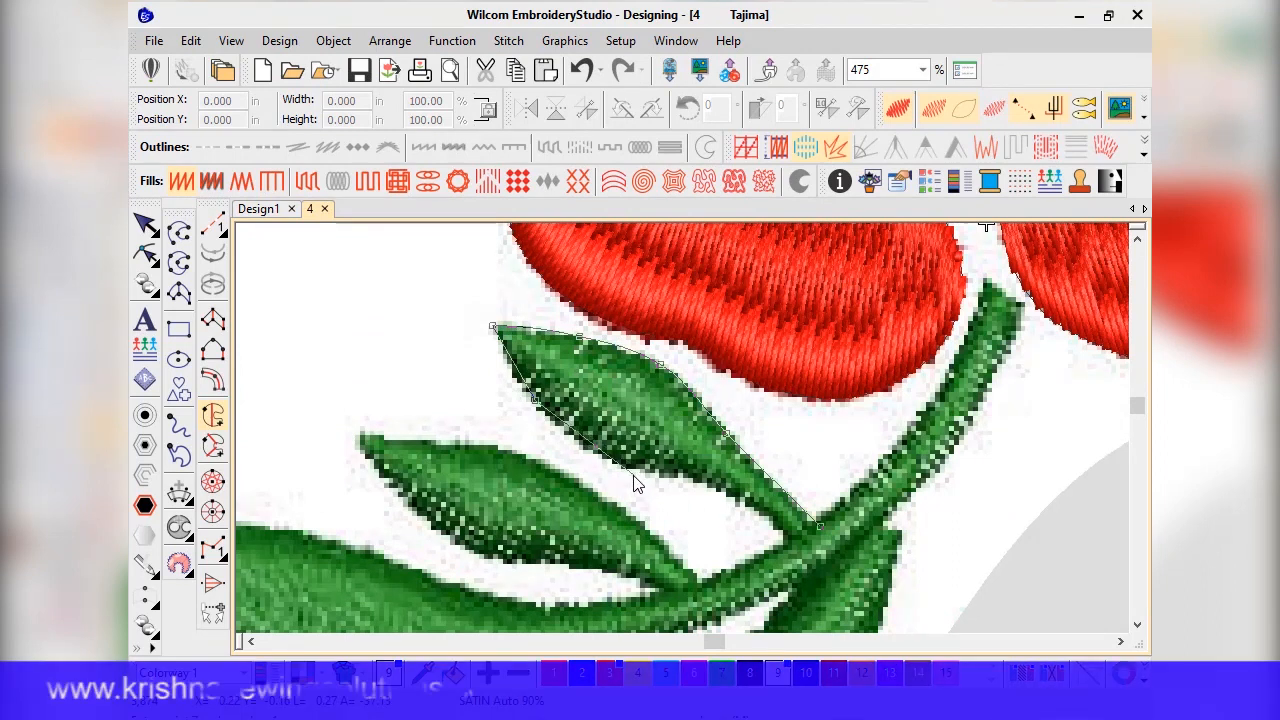
pyautogui.click(640, 472)
pyautogui.click(757, 511)
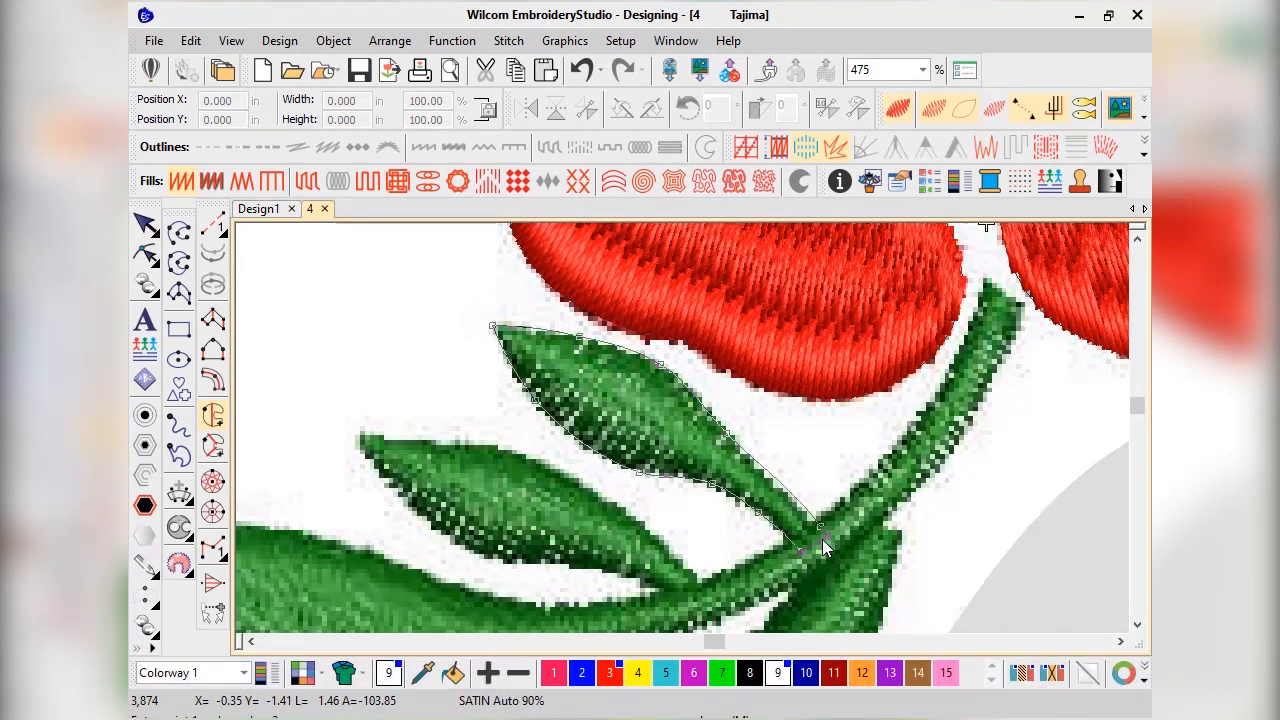
pyautogui.press('Return')
pyautogui.scroll(-3, 618, 420)
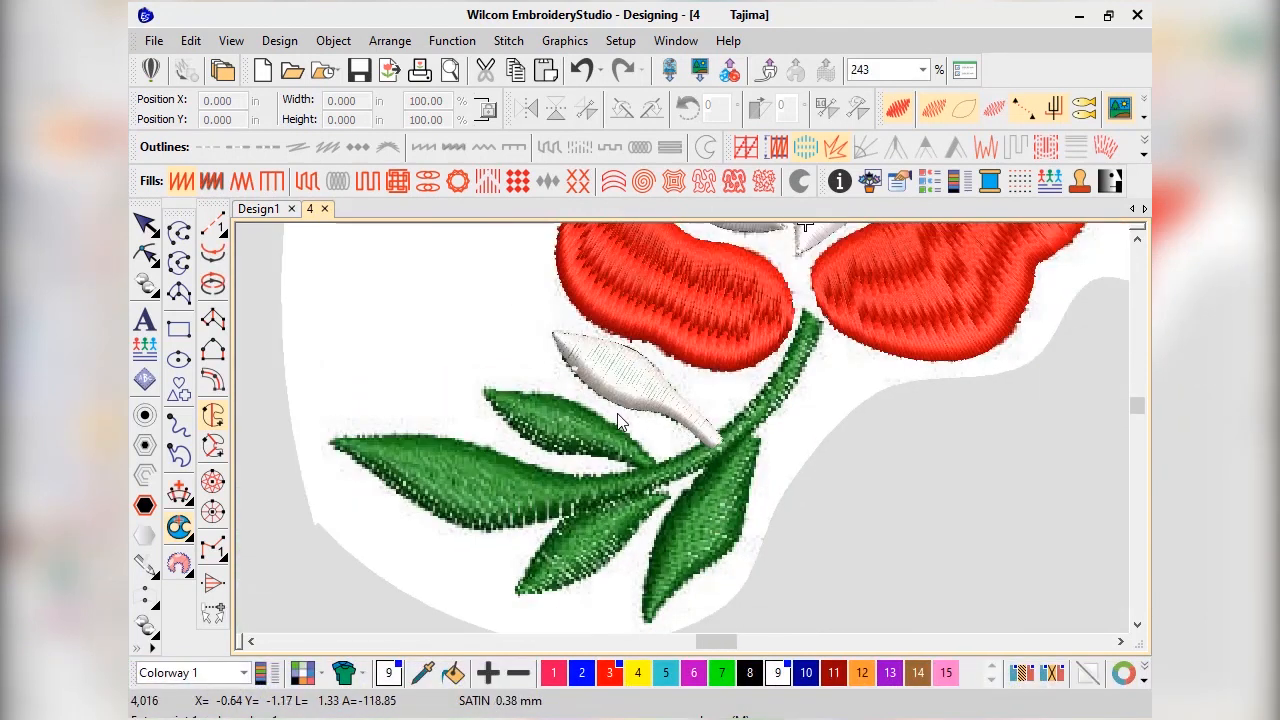
# Select the new leaf, add colour 16 to the palette, and browse the thread chart to green shades 1480 and 1051
pyautogui.scroll(2, 618, 420)
pyautogui.click(145, 224)
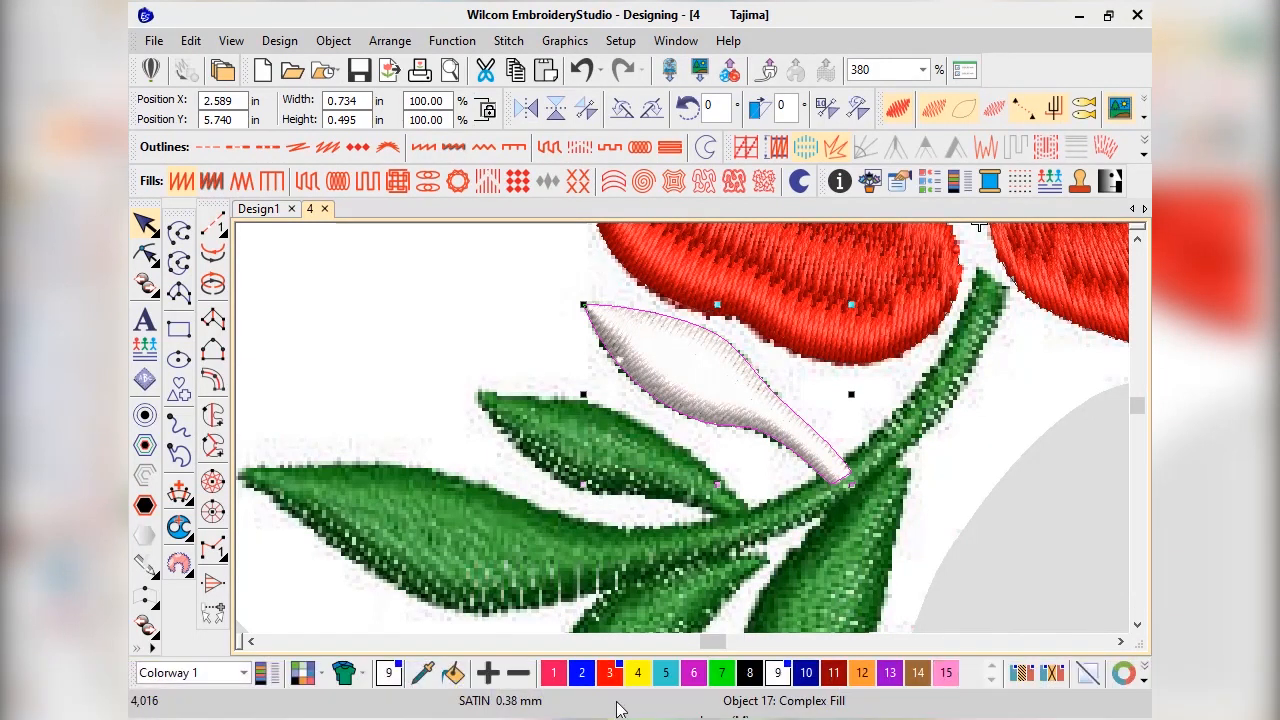
pyautogui.click(488, 676)
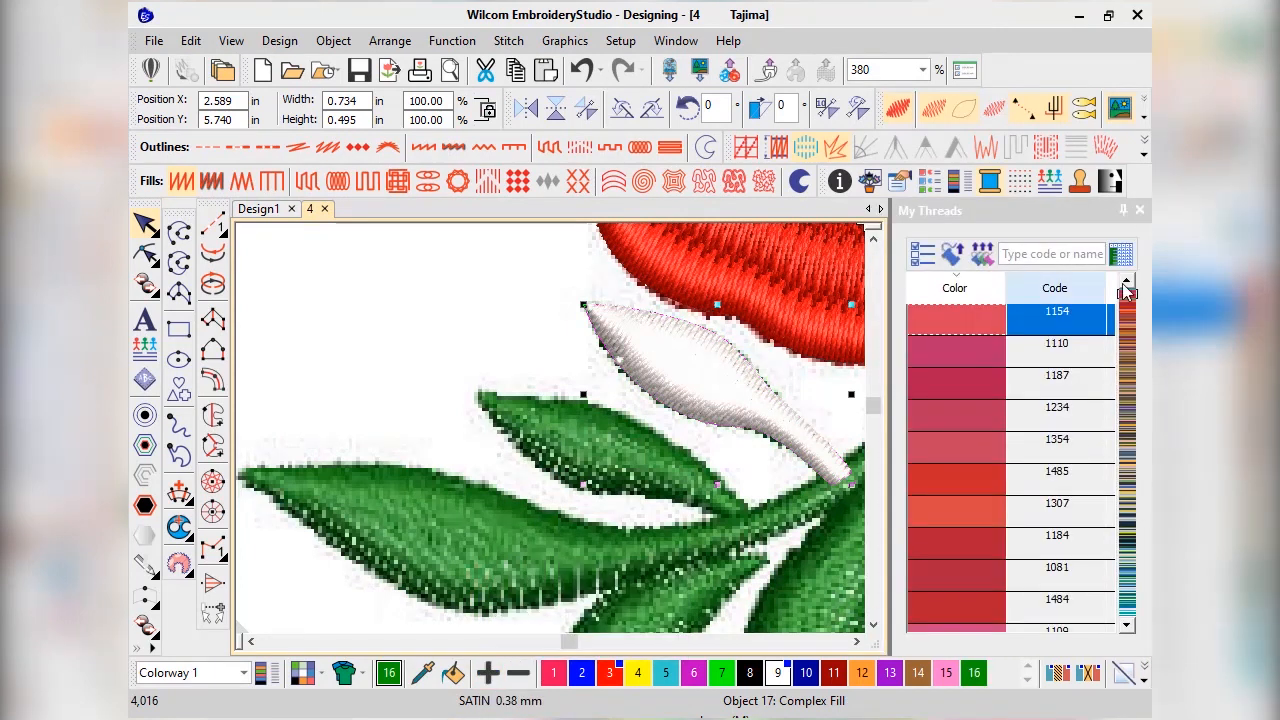
pyautogui.click(1128, 537)
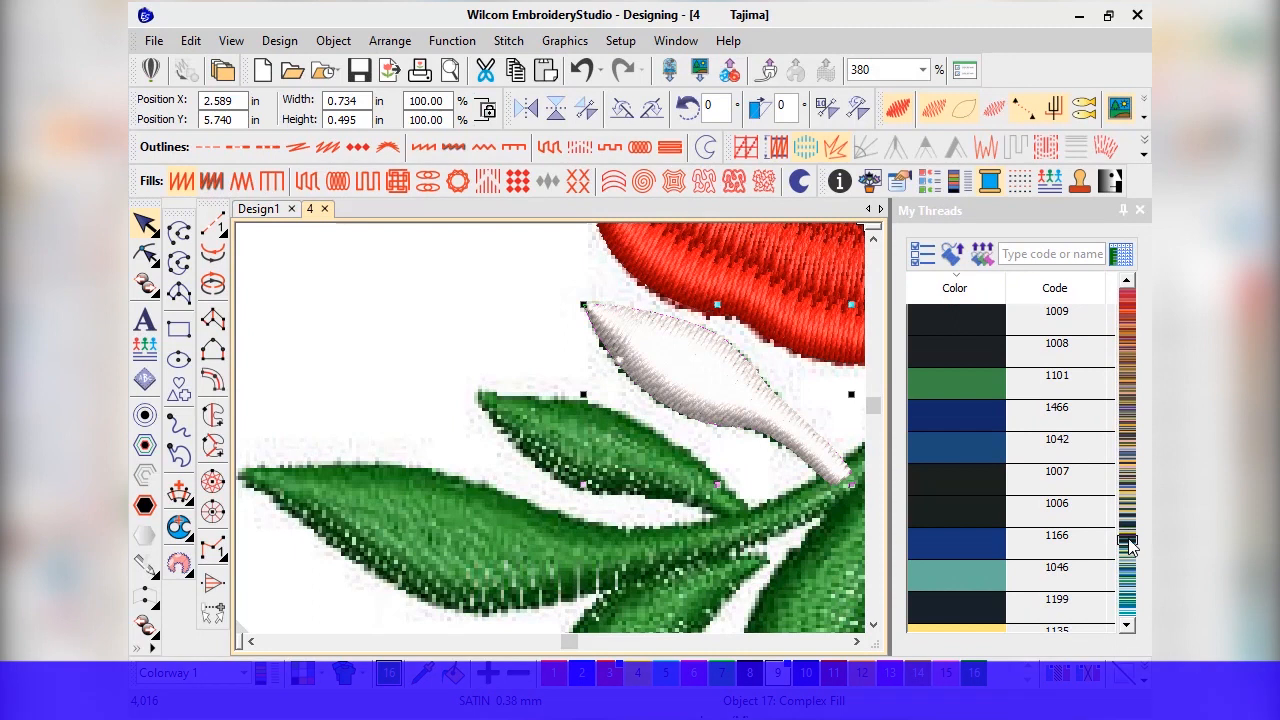
pyautogui.click(1131, 573)
pyautogui.click(1132, 586)
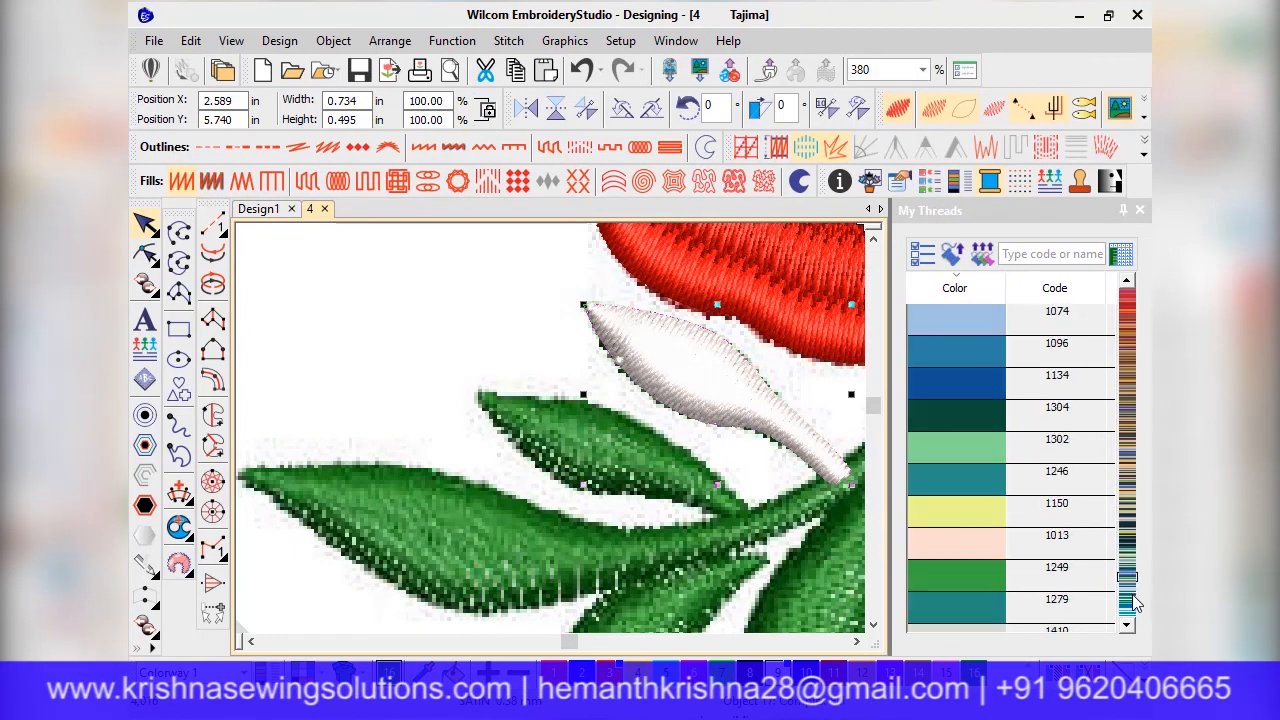
pyautogui.click(1133, 601)
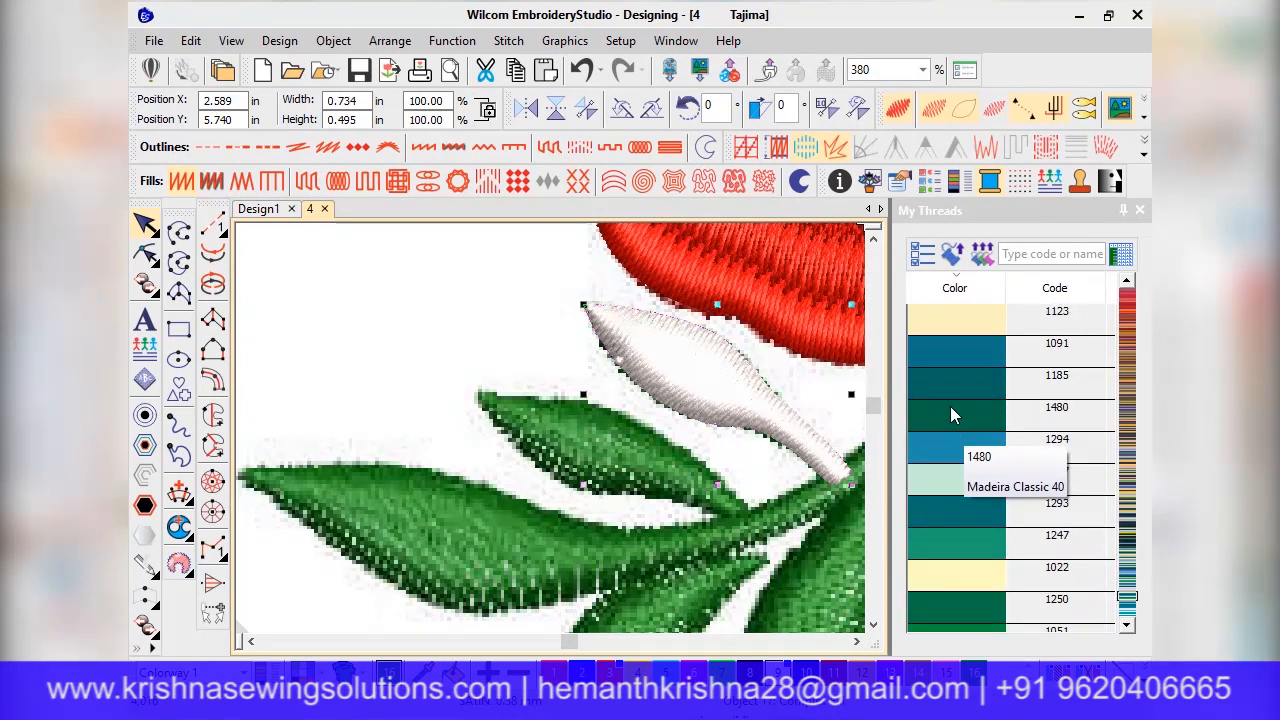
pyautogui.click(937, 424)
pyautogui.scroll(-1, 940, 500)
pyautogui.click(943, 544)
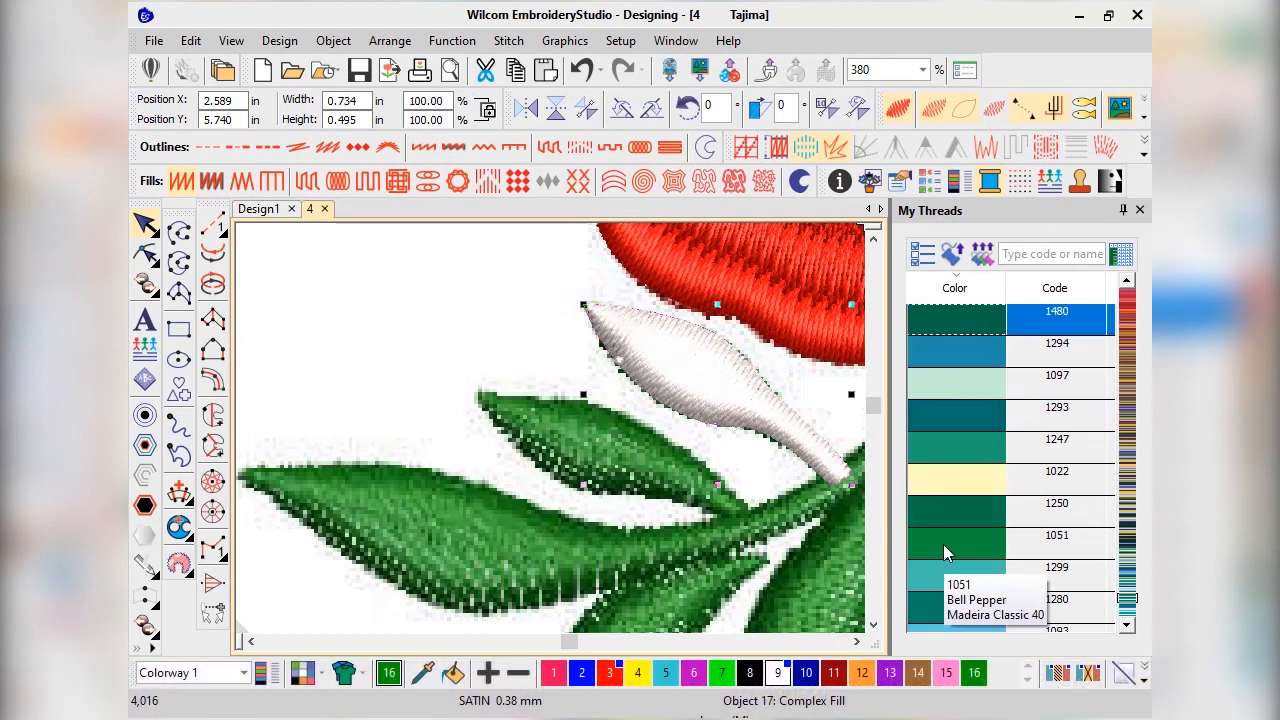
# Add colour 17 to the palette, apply it to the selected leaf, and clear the selection
pyautogui.click(488, 672)
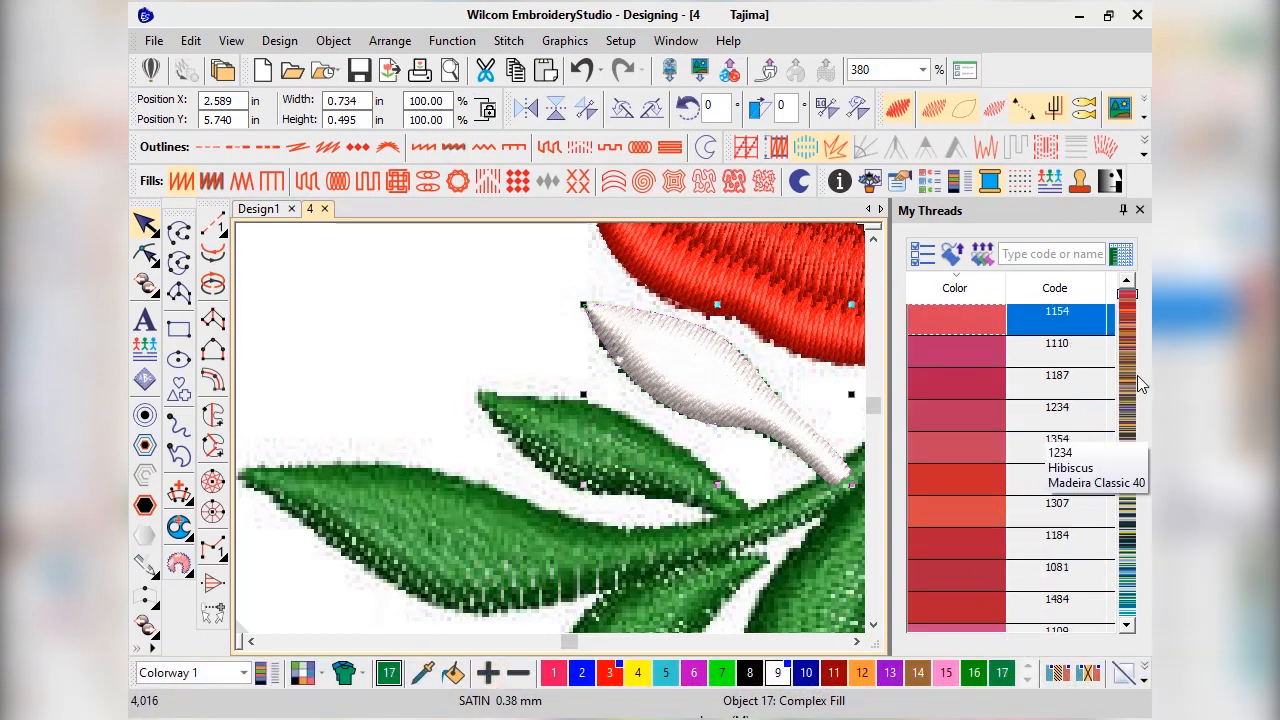
pyautogui.click(1139, 210)
pyautogui.click(1001, 672)
pyautogui.scroll(-4, 722, 508)
pyautogui.click(310, 510)
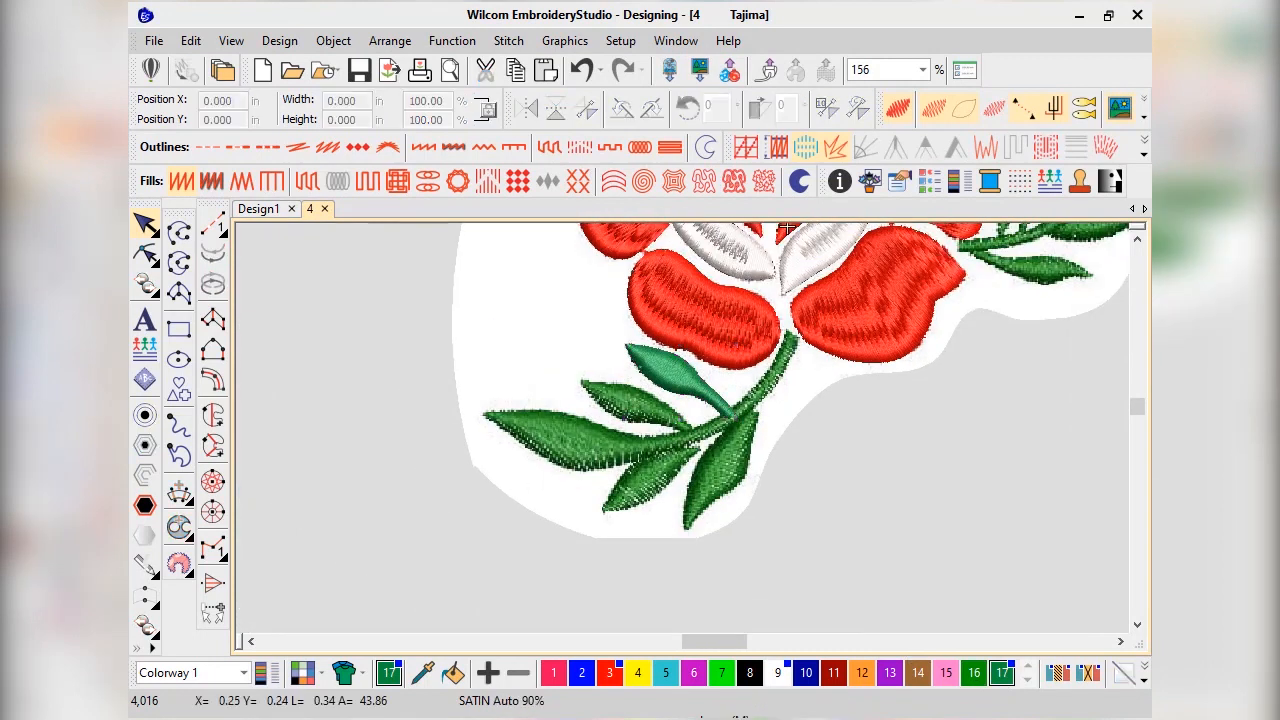
# Start a Complex Fill shape on the second leaf above the lower stem, tracing its upper edge from the stem to the tip
pyautogui.click(212, 413)
pyautogui.scroll(4, 683, 420)
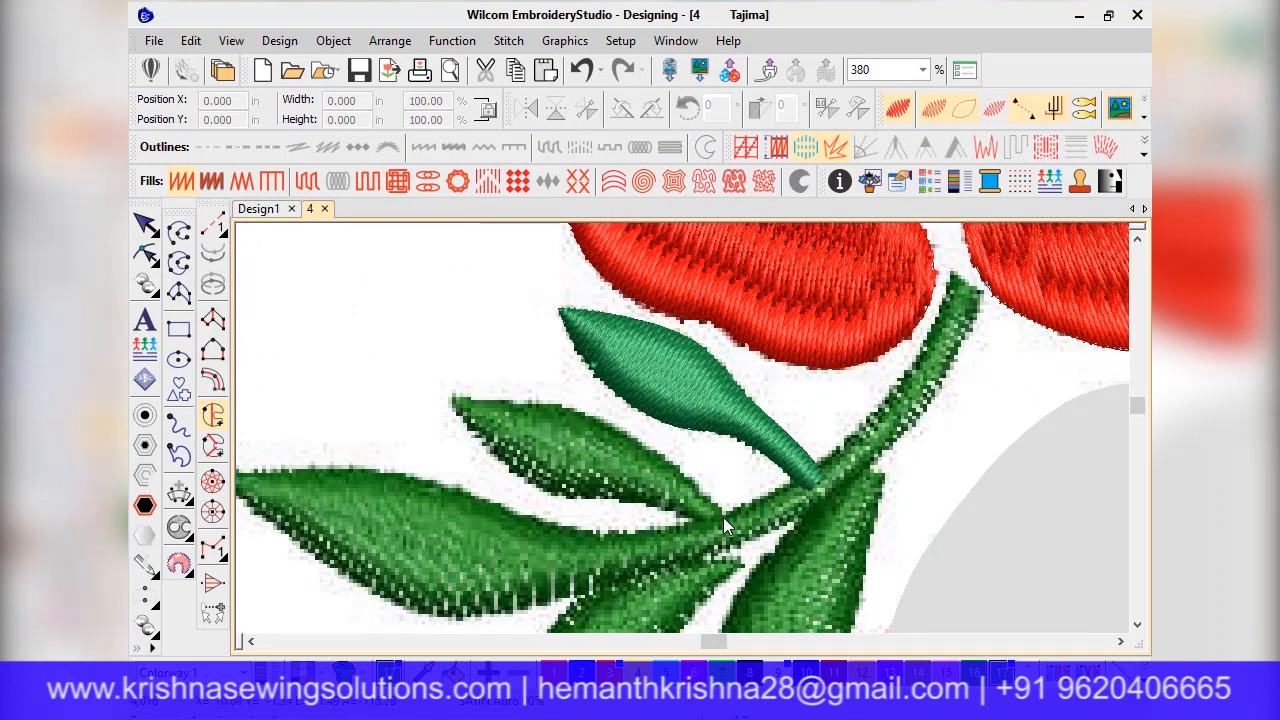
pyautogui.click(689, 476)
pyautogui.click(631, 438)
pyautogui.click(541, 402)
pyautogui.click(453, 401)
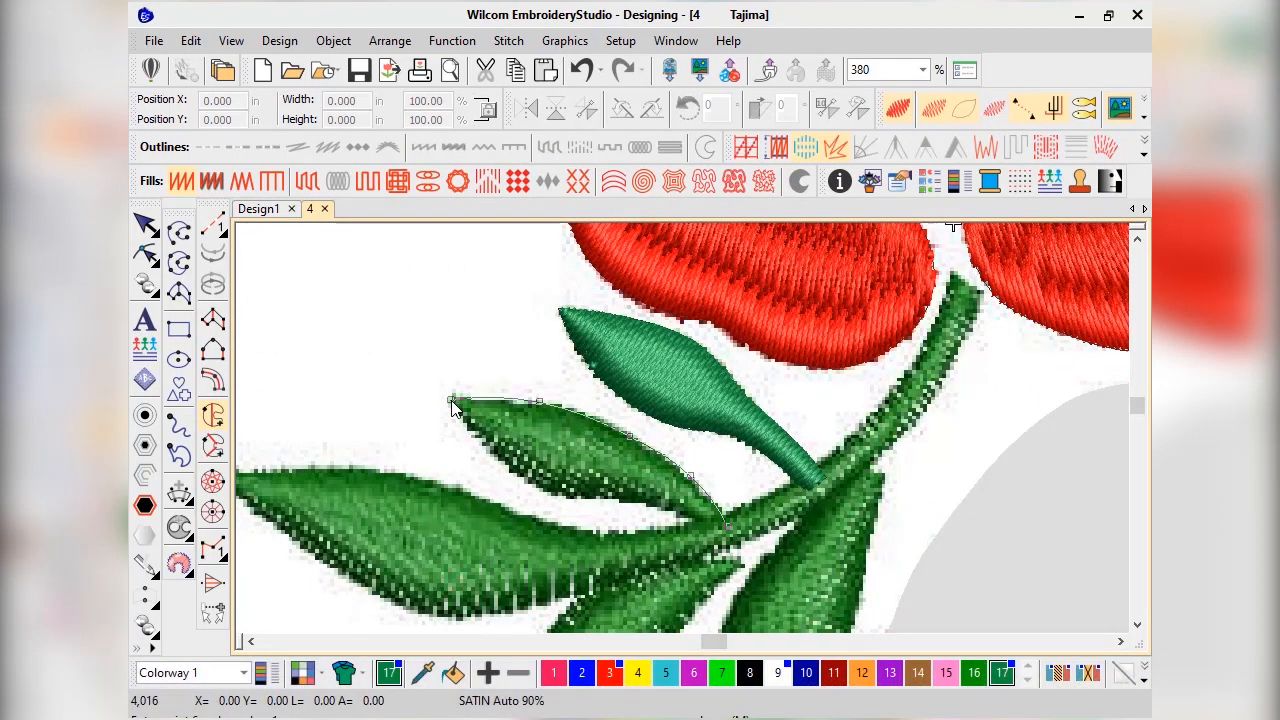
# Trace the second leaf's underside from the tip back to the stem, close the outline, and generate the stitches
pyautogui.click(489, 451)
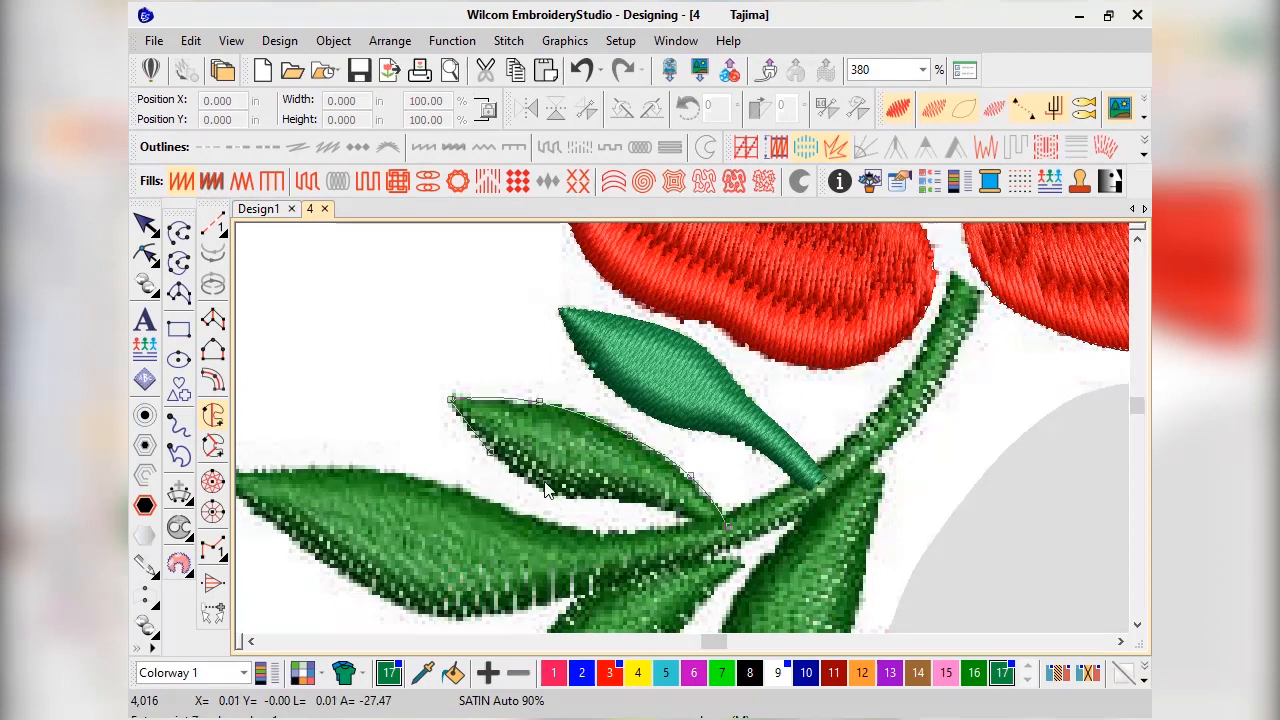
pyautogui.click(555, 495)
pyautogui.click(609, 502)
pyautogui.click(644, 499)
pyautogui.click(702, 529)
pyautogui.press('Return')
# Reshape the second leaf by steepening its stitch angle line and nudging the lower outline node near the stem, then clear the selection
pyautogui.press('h')
pyautogui.moveTo(452, 532); pyautogui.dragTo(499, 561)
pyautogui.moveTo(644, 498); pyautogui.dragTo(653, 503)
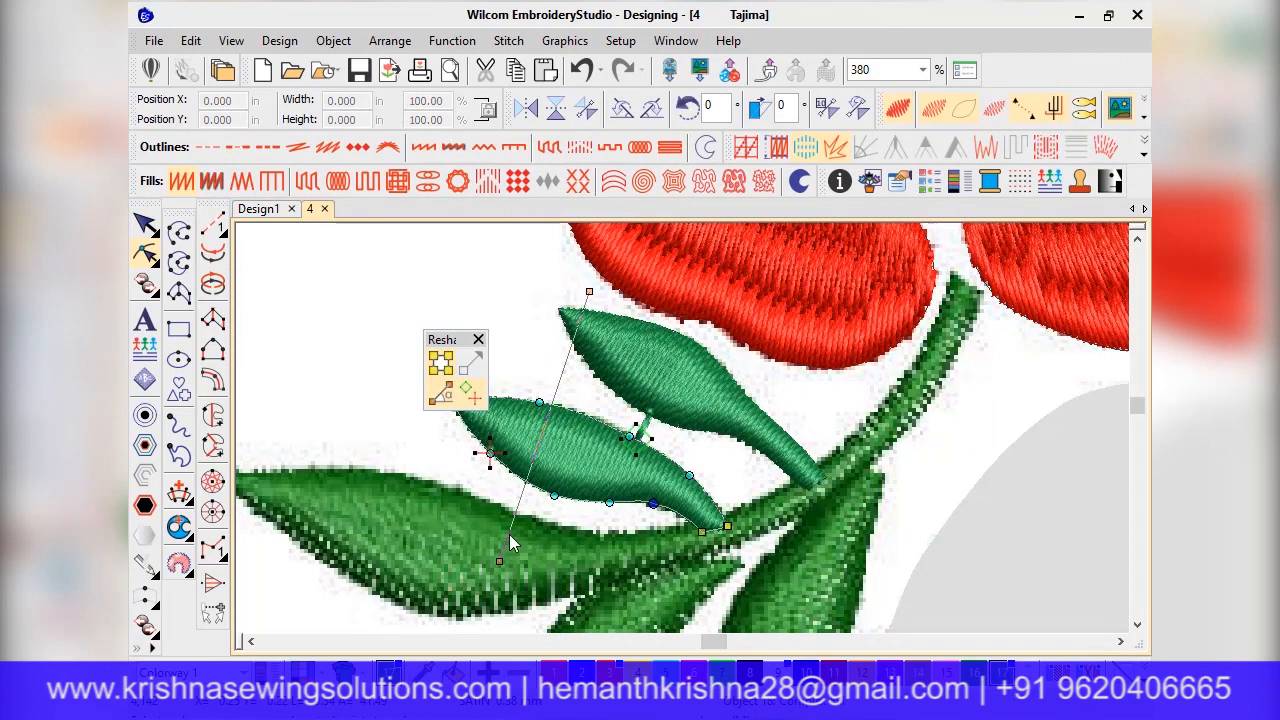
pyautogui.moveTo(500, 558); pyautogui.dragTo(517, 572)
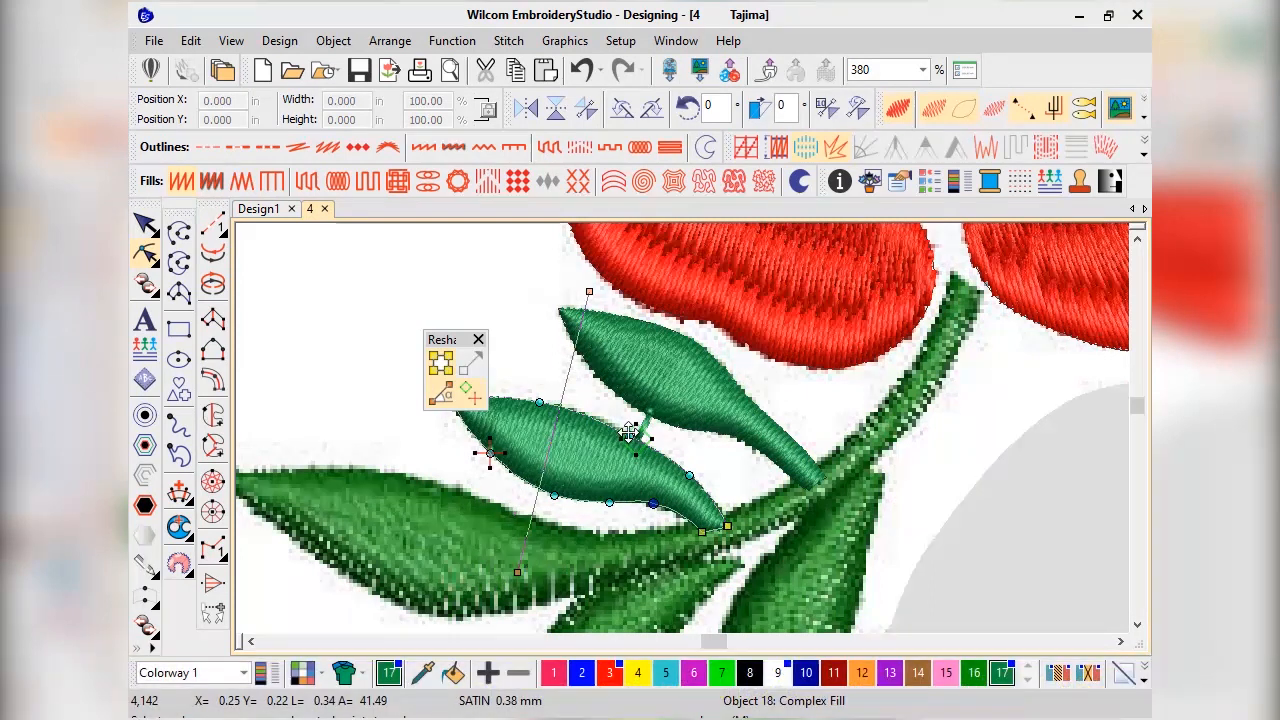
pyautogui.click(478, 339)
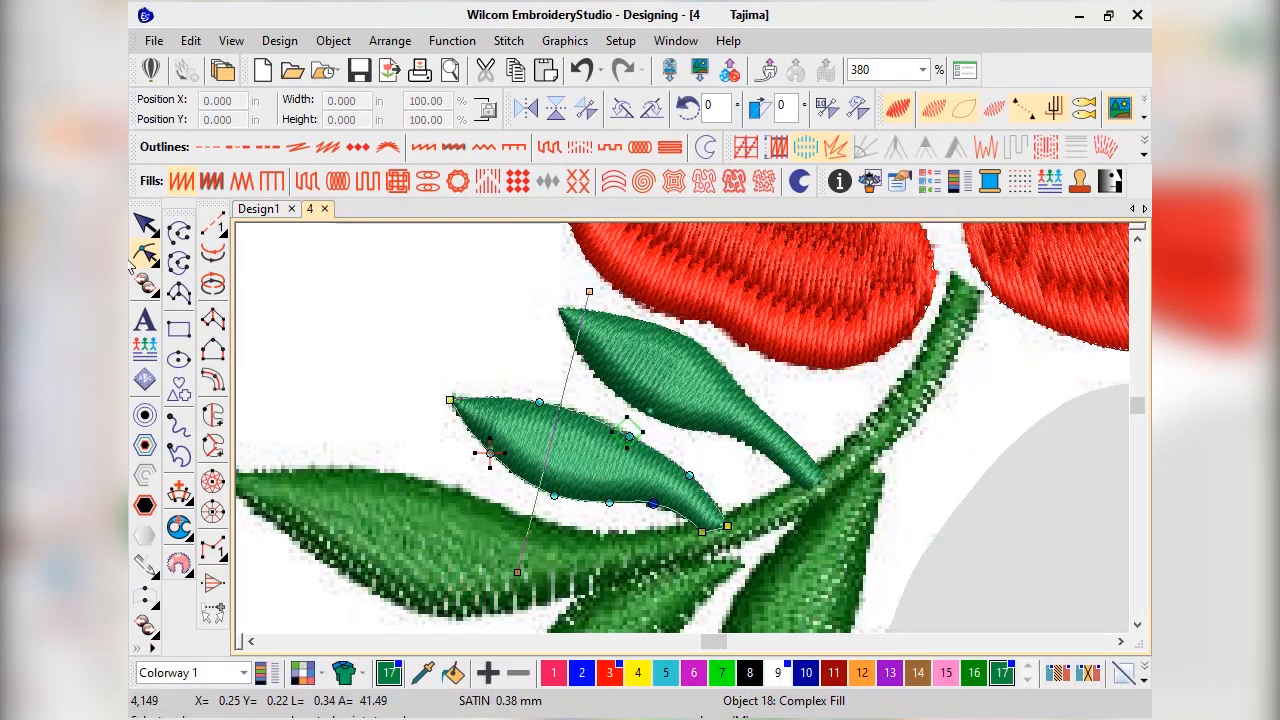
pyautogui.press('Escape')
pyautogui.scroll(-9, 700, 385)
pyautogui.click(392, 440)
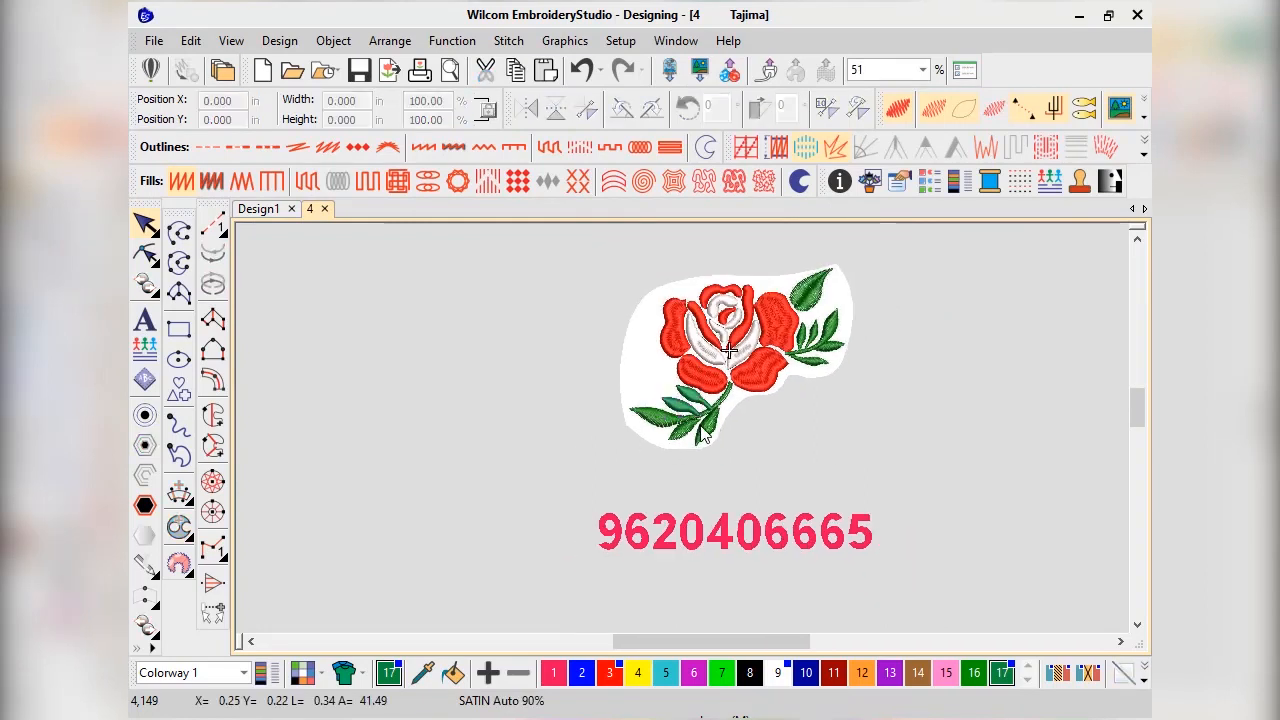
# Trace the closed outline of the left leaf beneath the lower stem with Complex Fill and generate its stitches
pyautogui.scroll(2, 700, 428)
pyautogui.scroll(3, 686, 437)
pyautogui.click(212, 415)
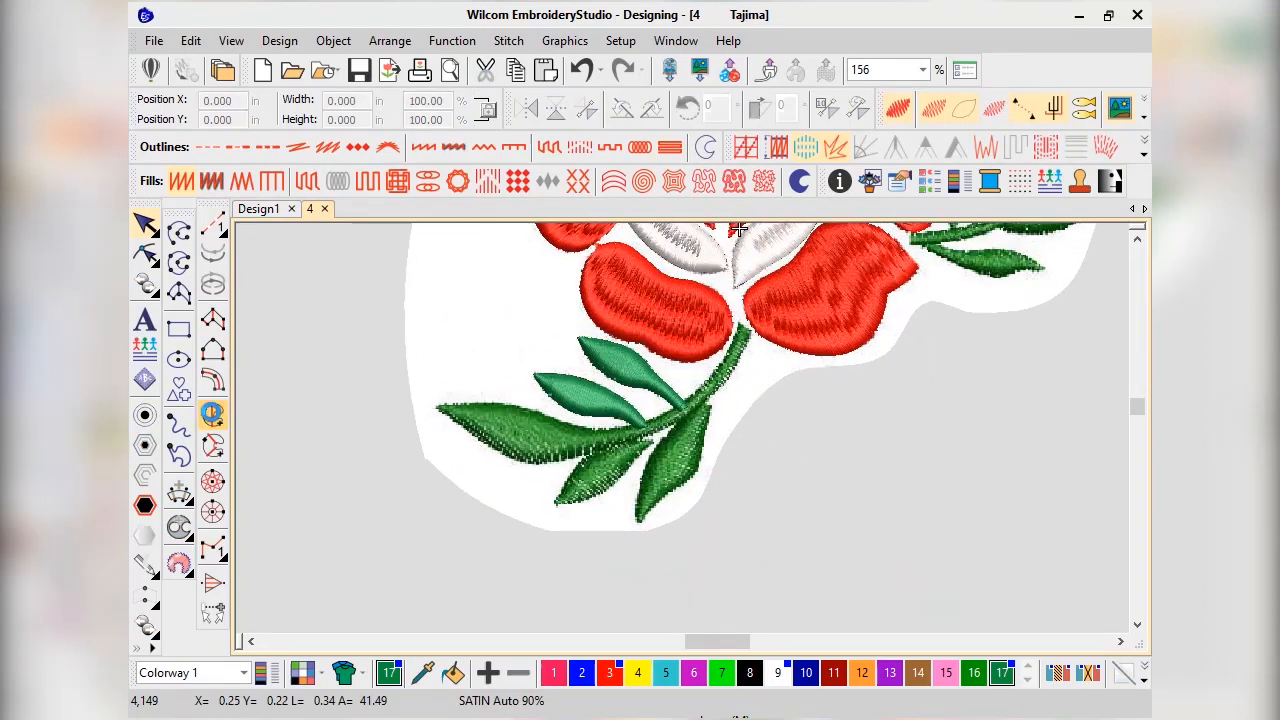
pyautogui.scroll(4, 650, 440)
pyautogui.click(630, 425)
pyautogui.click(534, 438)
pyautogui.rightClick(461, 476)
pyautogui.click(396, 578)
pyautogui.rightClick(462, 573)
pyautogui.rightClick(563, 511)
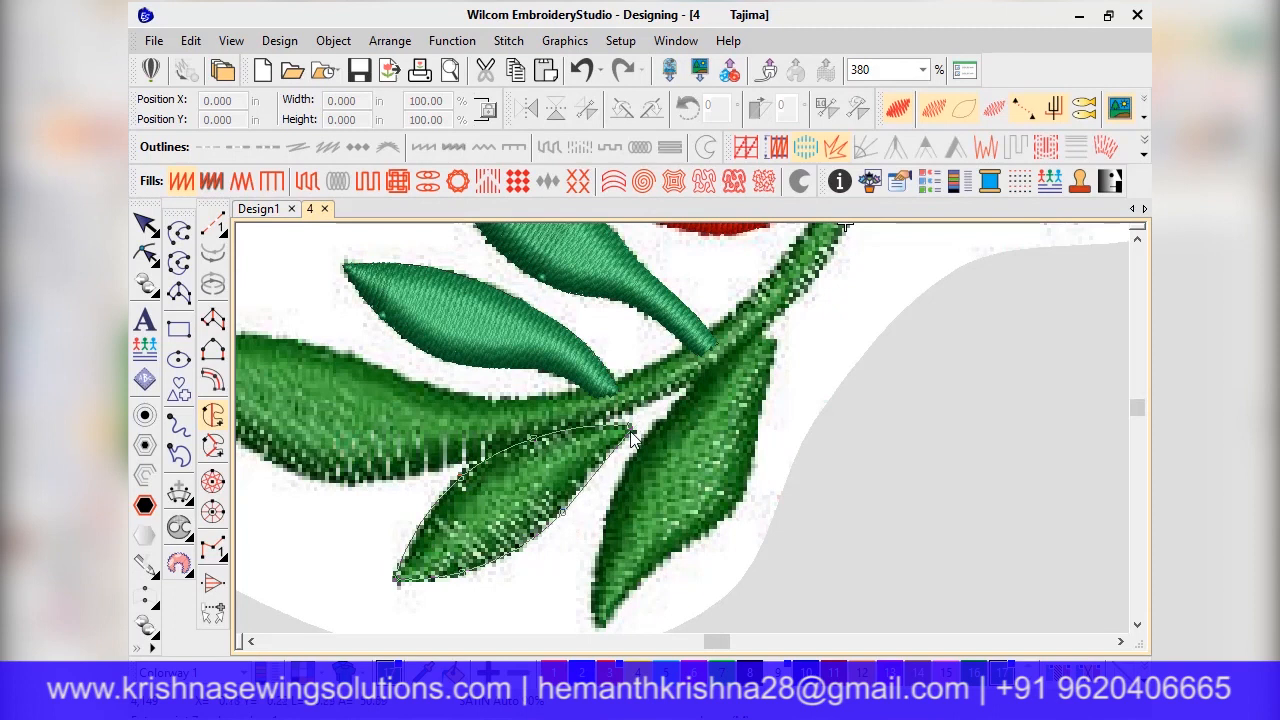
pyautogui.press('Return')
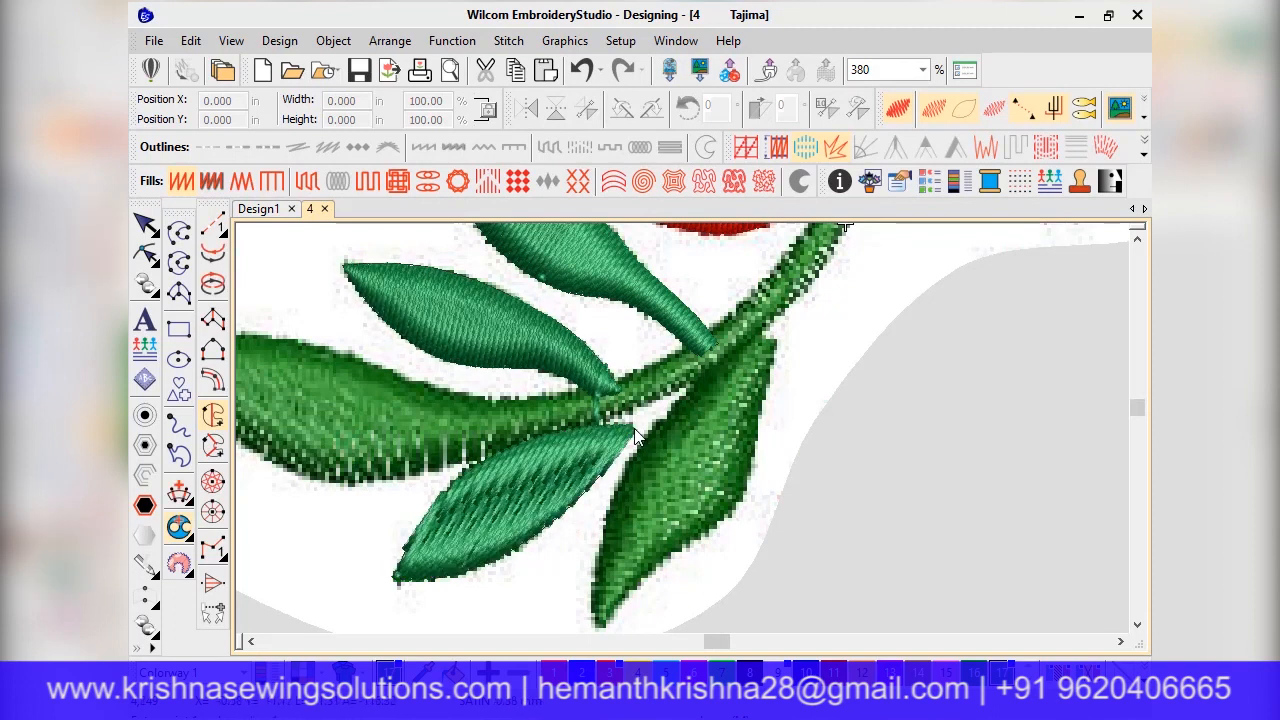
# Tilt the stitch angle of the left leaf beneath the stem so it runs across the leaf, and clear the selection
pyautogui.click(145, 254)
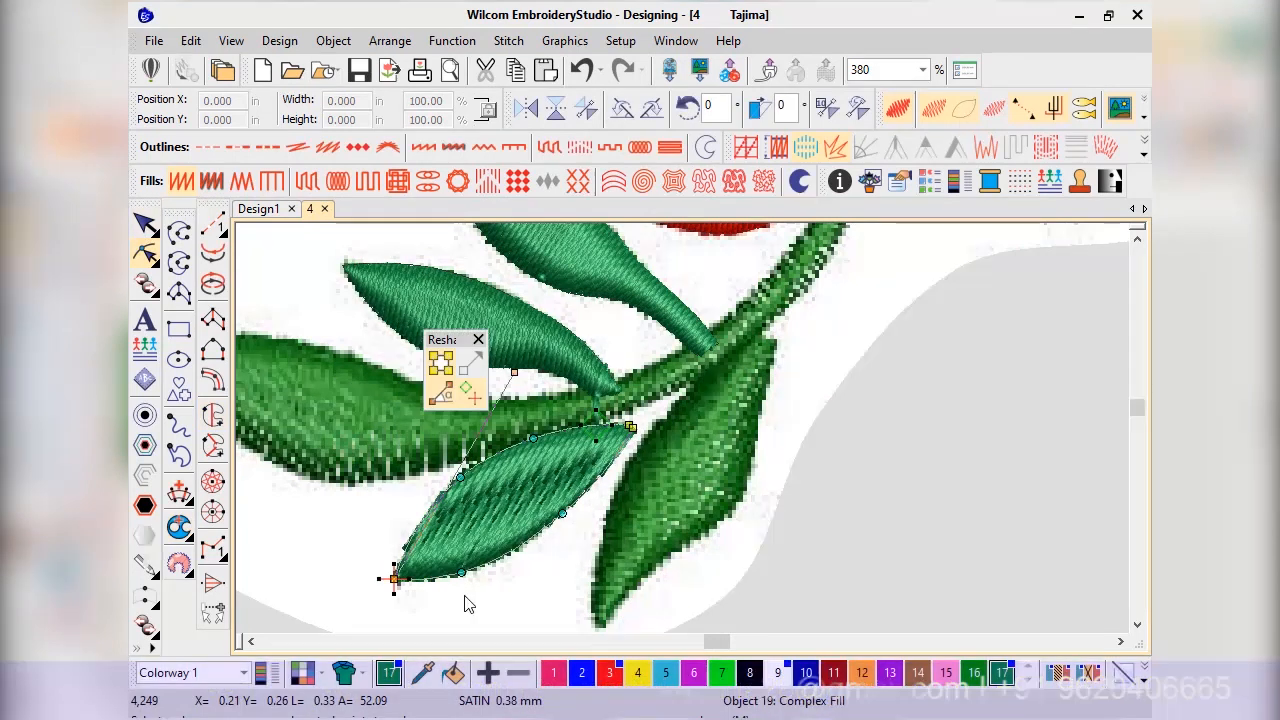
pyautogui.moveTo(514, 374); pyautogui.dragTo(288, 337)
pyautogui.click(479, 340)
pyautogui.scroll(-5, 637, 524)
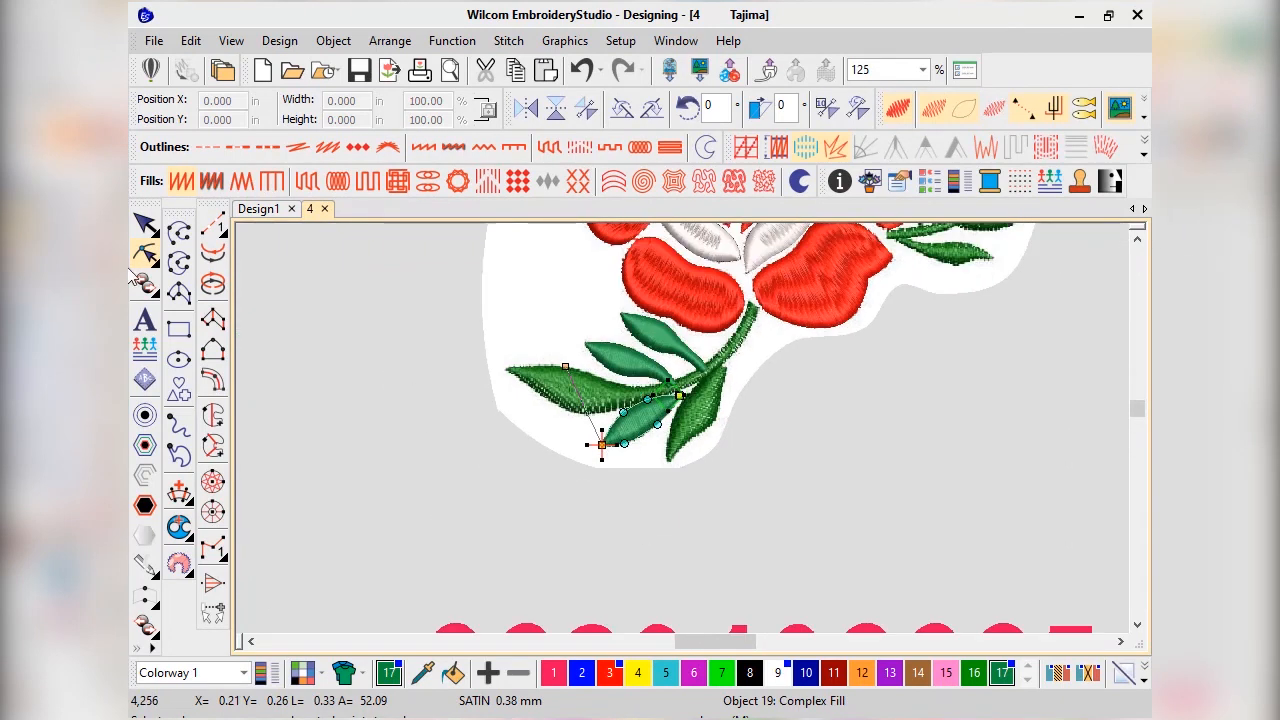
pyautogui.click(145, 224)
pyautogui.click(331, 430)
# Trace the closed outline of the right leaf beneath the lower stem with Complex Fill and generate its stitches
pyautogui.click(213, 416)
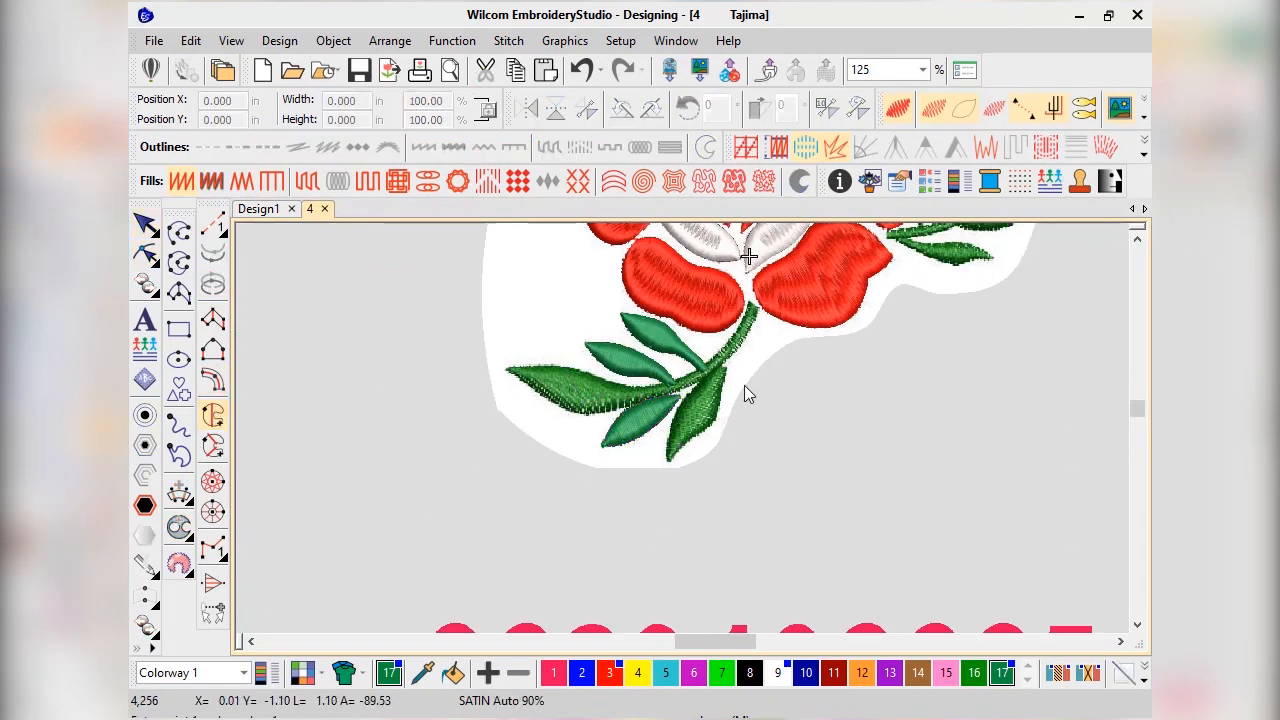
pyautogui.scroll(4, 748, 358)
pyautogui.click(685, 381)
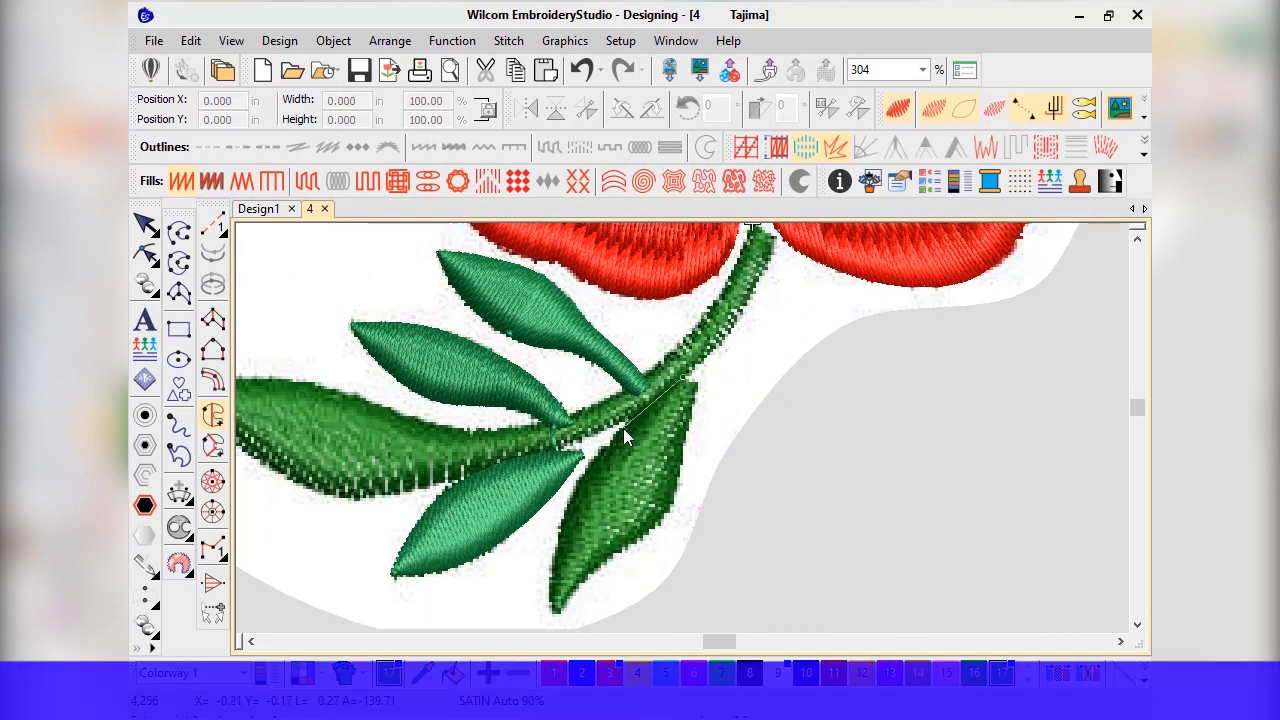
pyautogui.click(623, 428)
pyautogui.click(578, 478)
pyautogui.click(555, 551)
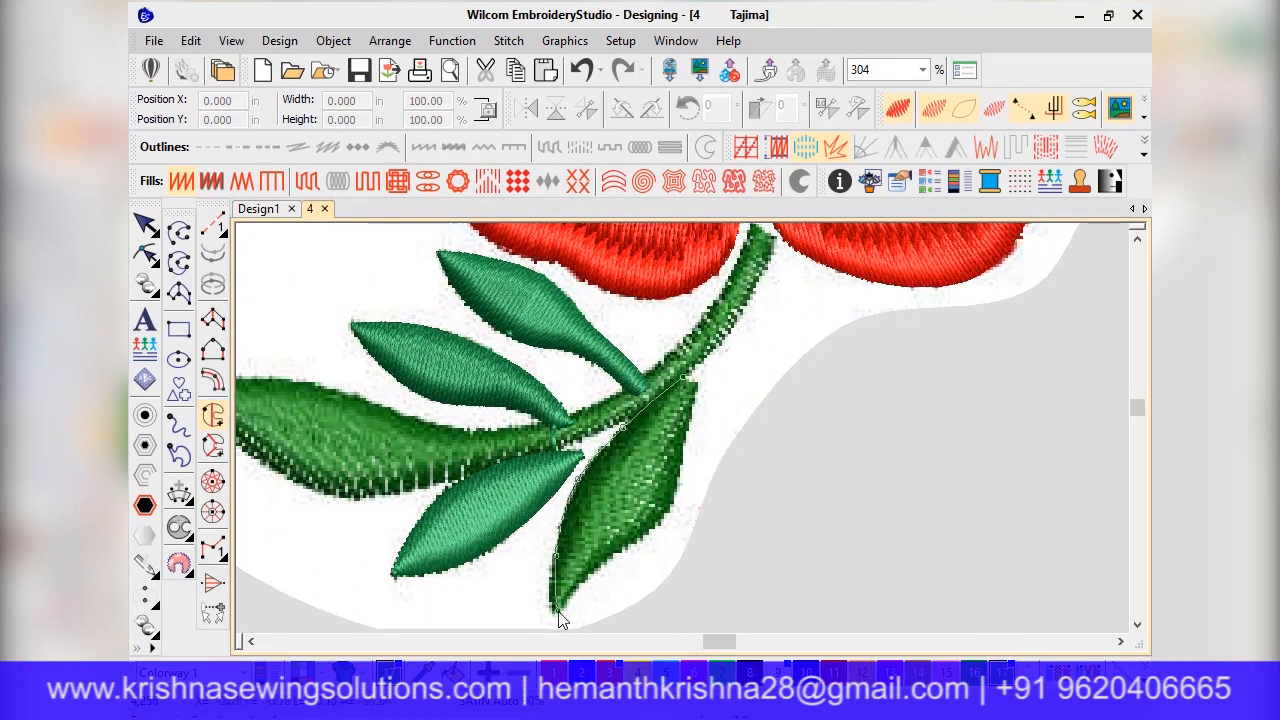
pyautogui.click(670, 508)
pyautogui.click(684, 452)
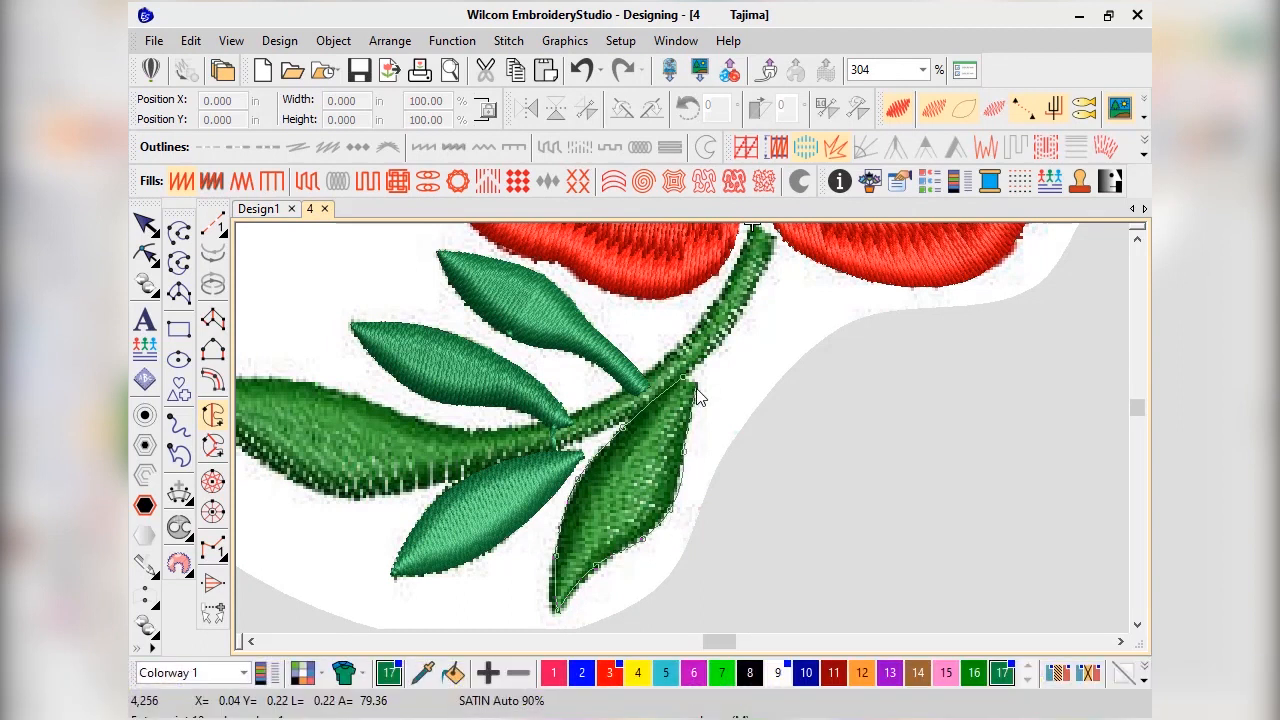
pyautogui.click(692, 381)
pyautogui.press('Return')
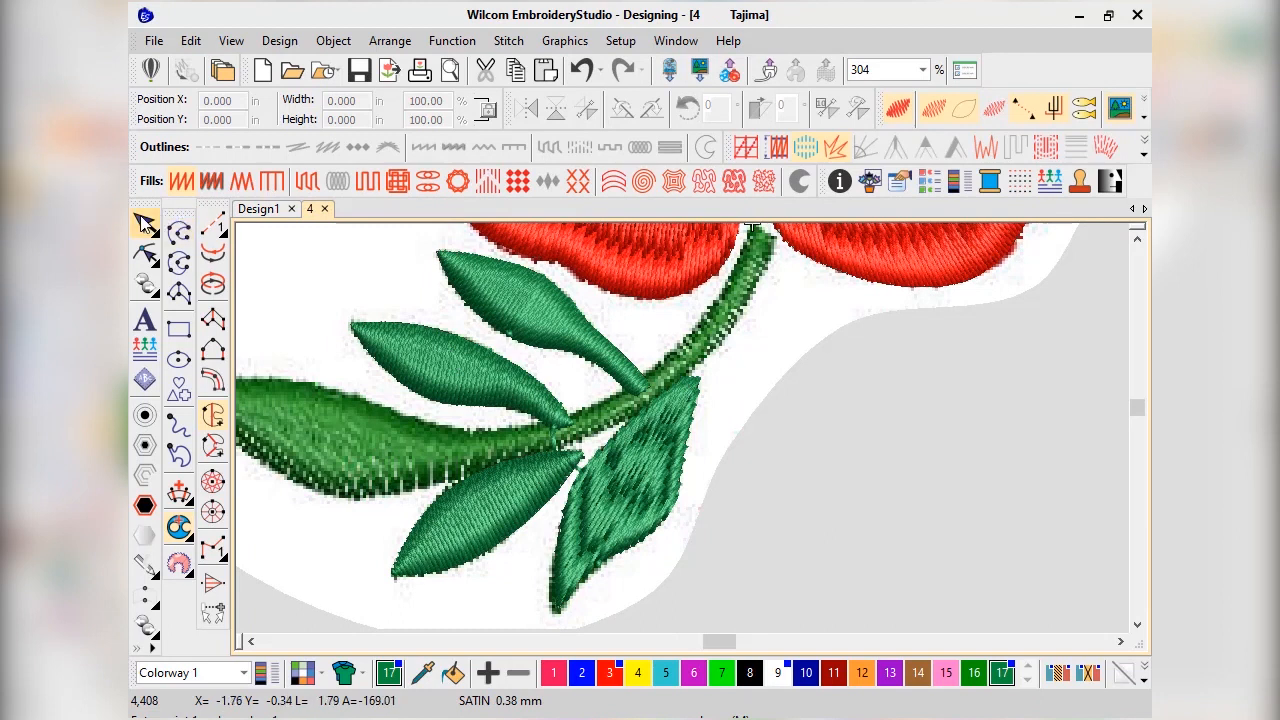
# Change the stitch angle of the right leaf beneath the stem and extend its tip node to the end of the artwork's leaf
pyautogui.click(145, 253)
pyautogui.moveTo(627, 485); pyautogui.dragTo(705, 608)
pyautogui.scroll(1, 592, 385)
pyautogui.scroll(1, 684, 435)
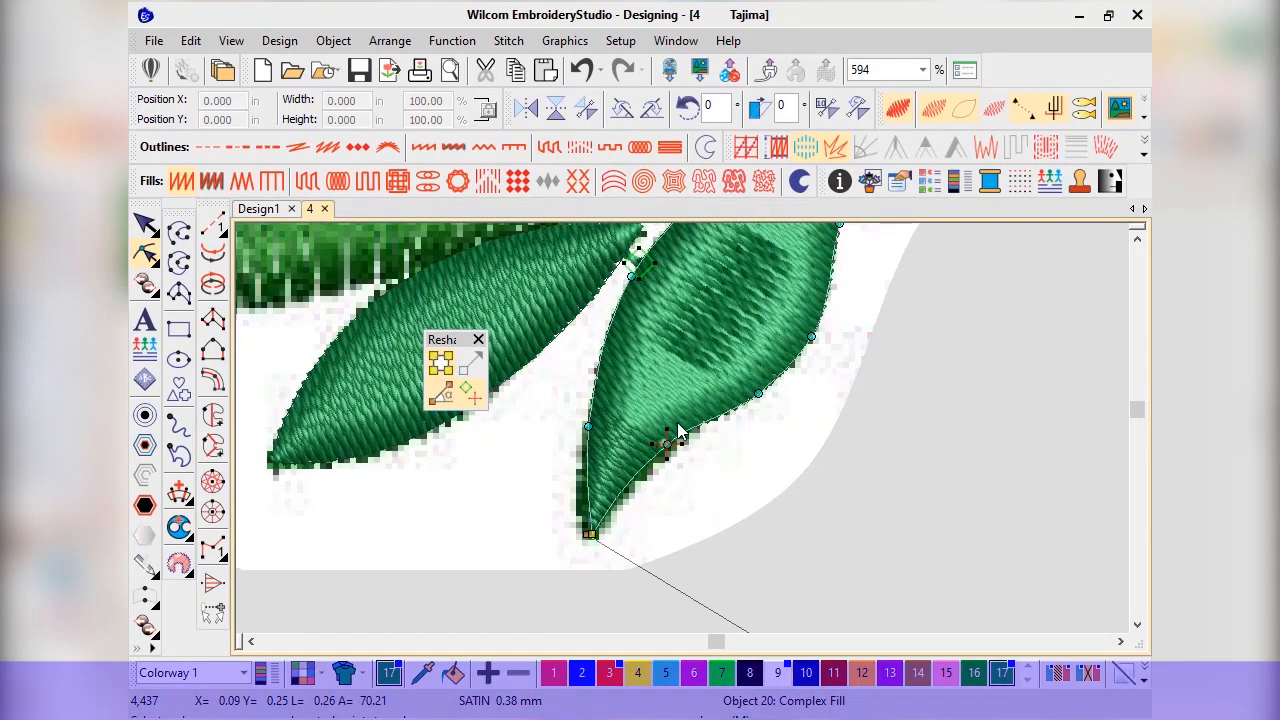
pyautogui.click(582, 557)
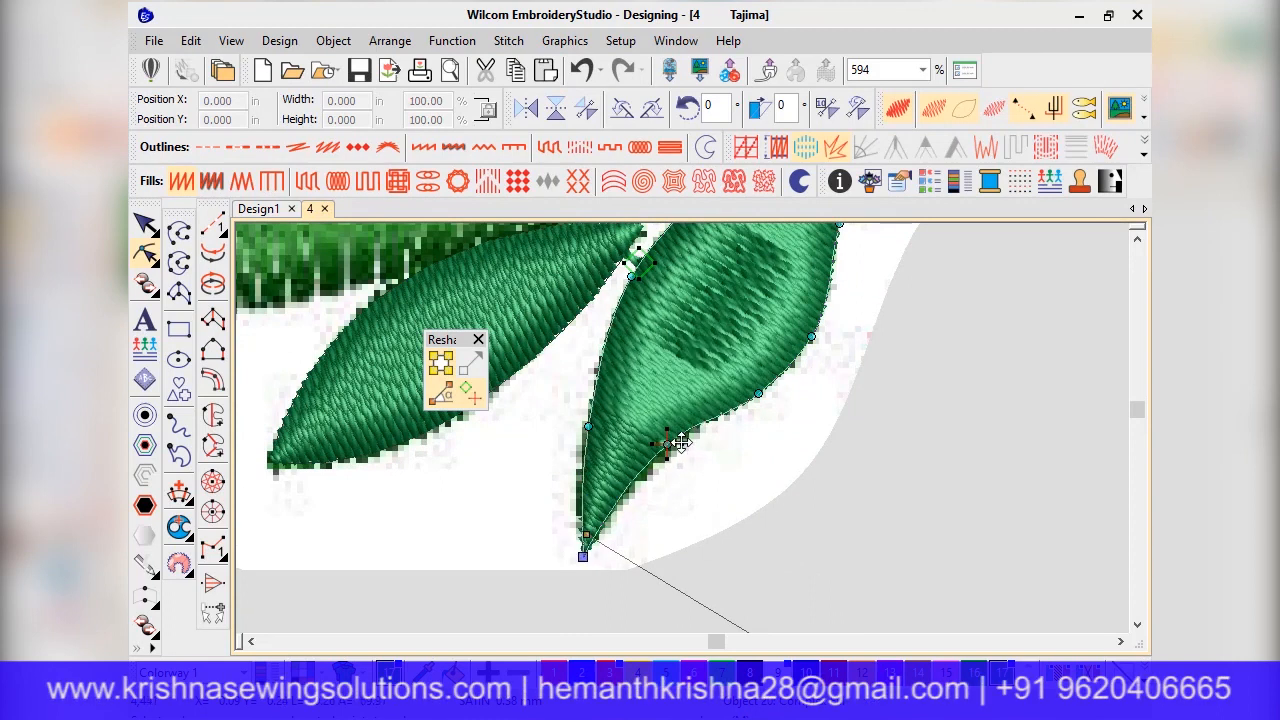
# Move the right leaf's exit point to its stem end, fit the outline nodes above its tip to the artwork, and clear the selection
pyautogui.moveTo(681, 442); pyautogui.dragTo(811, 271)
pyautogui.scroll(-1, 696, 517)
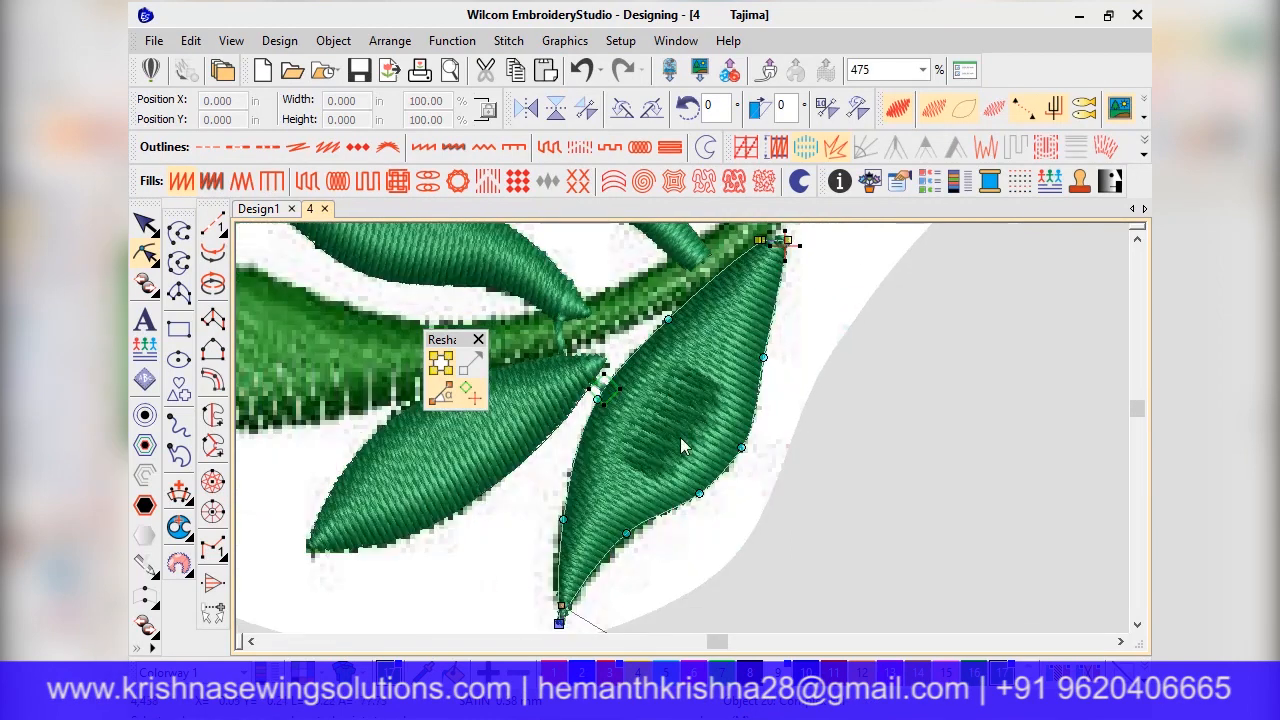
pyautogui.scroll(2, 659, 537)
pyautogui.moveTo(631, 424); pyautogui.dragTo(640, 431)
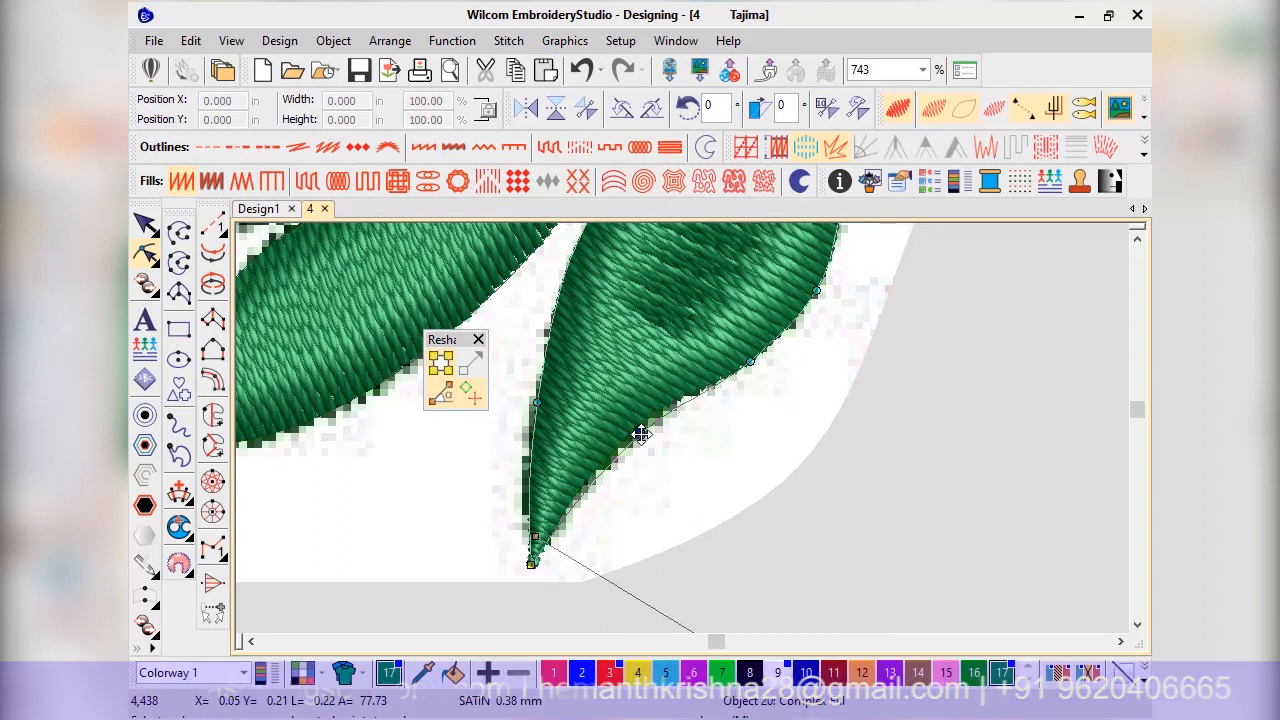
pyautogui.click(536, 401)
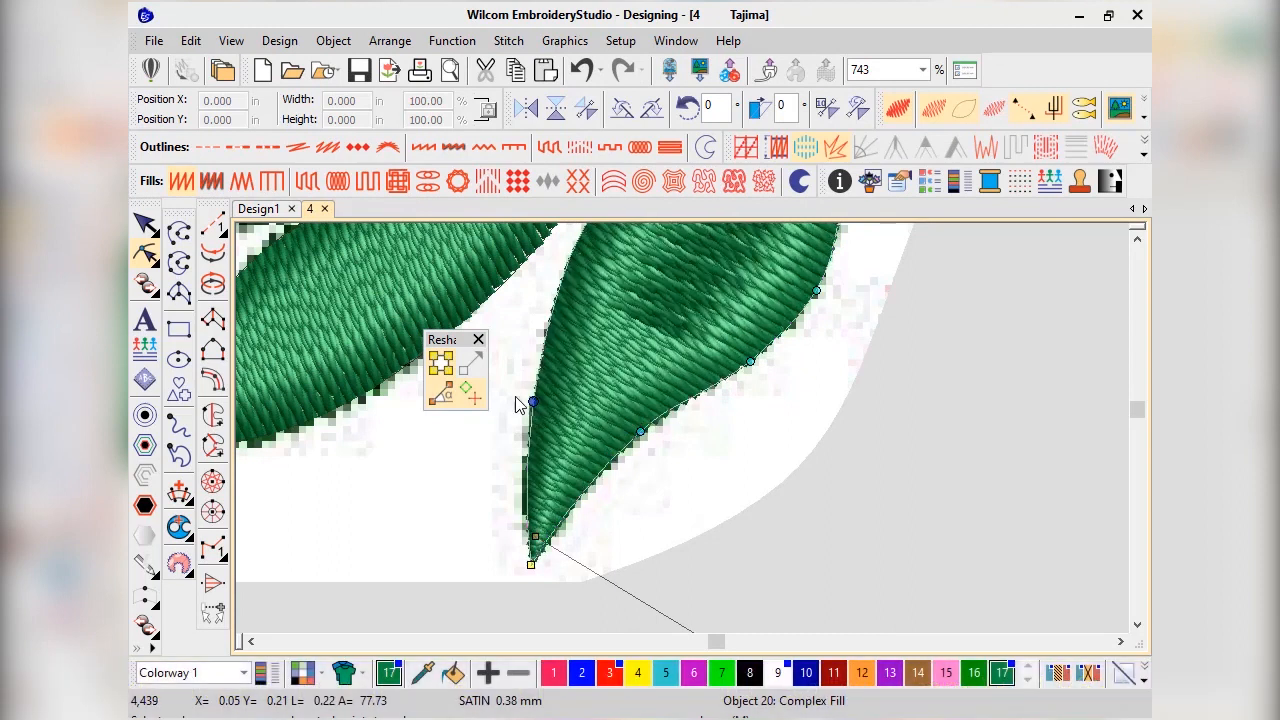
pyautogui.click(478, 340)
pyautogui.scroll(-5, 629, 468)
pyautogui.press('Escape')
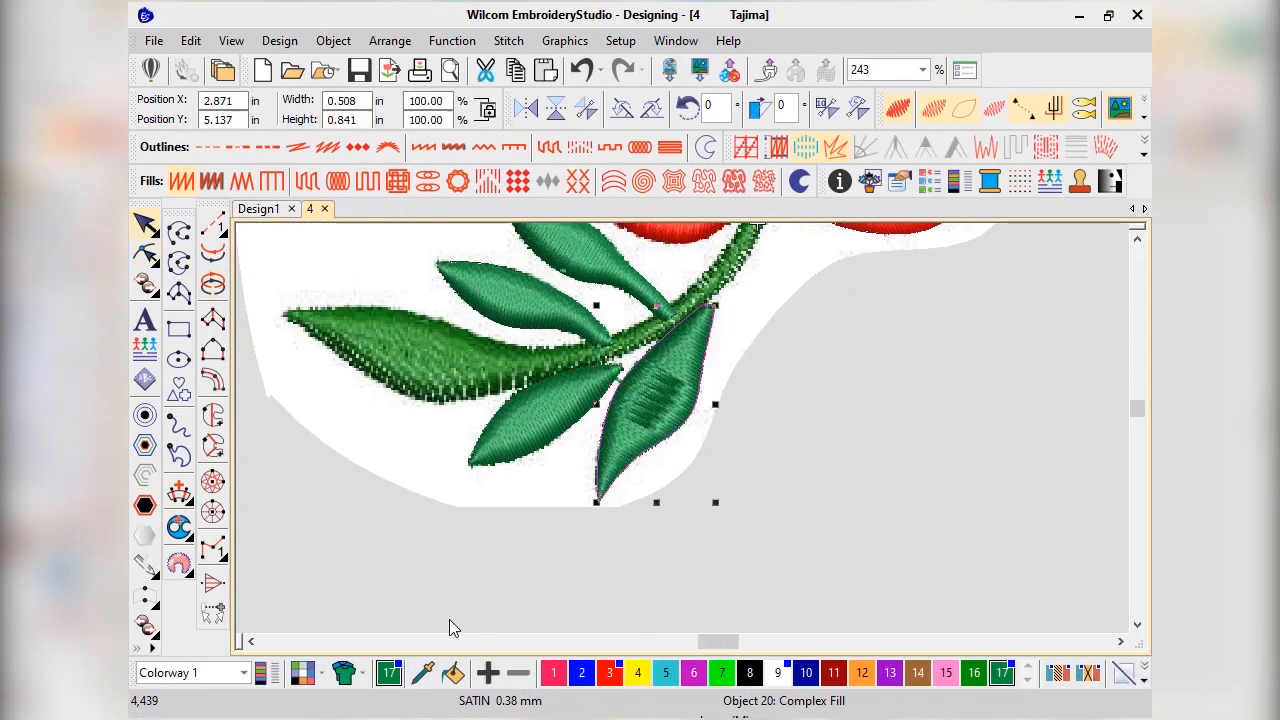
pyautogui.click(506, 534)
# Start one Complex Fill shape for the stem and large left leaf, tracing the upper edge from the rose to the leaf tip
pyautogui.scroll(-4, 680, 415)
pyautogui.scroll(4, 680, 331)
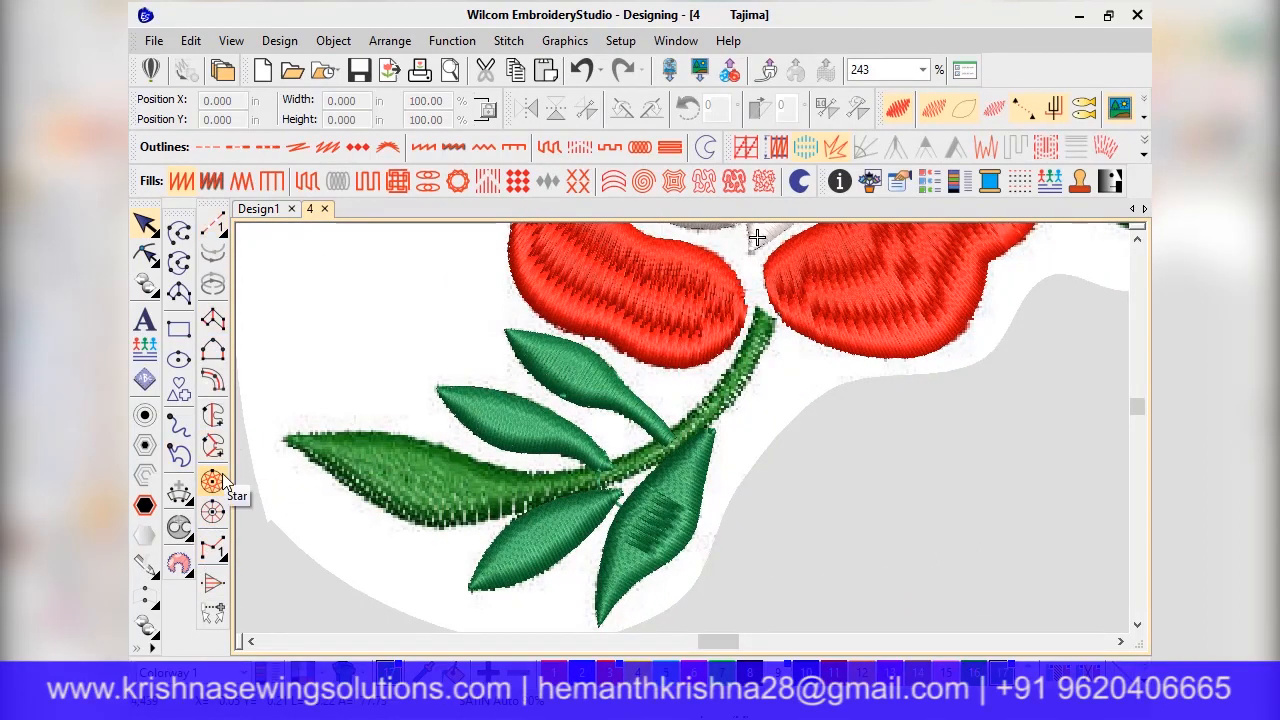
pyautogui.click(212, 415)
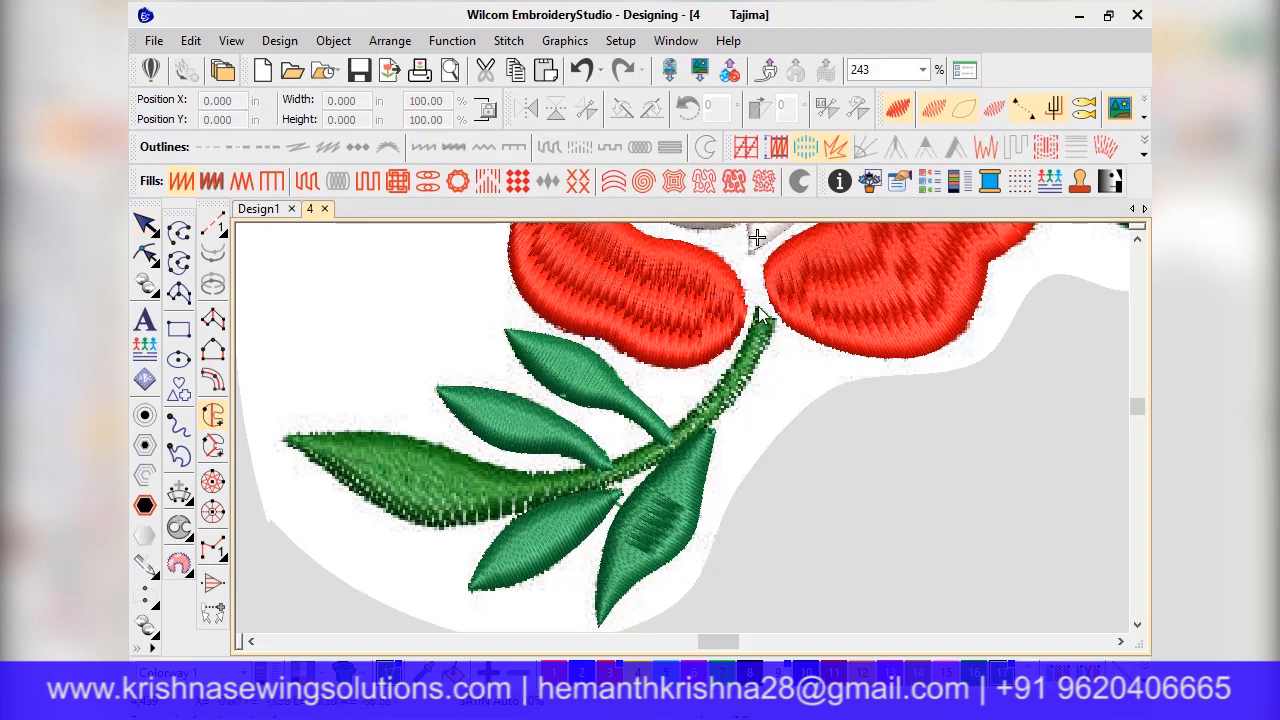
pyautogui.click(672, 428)
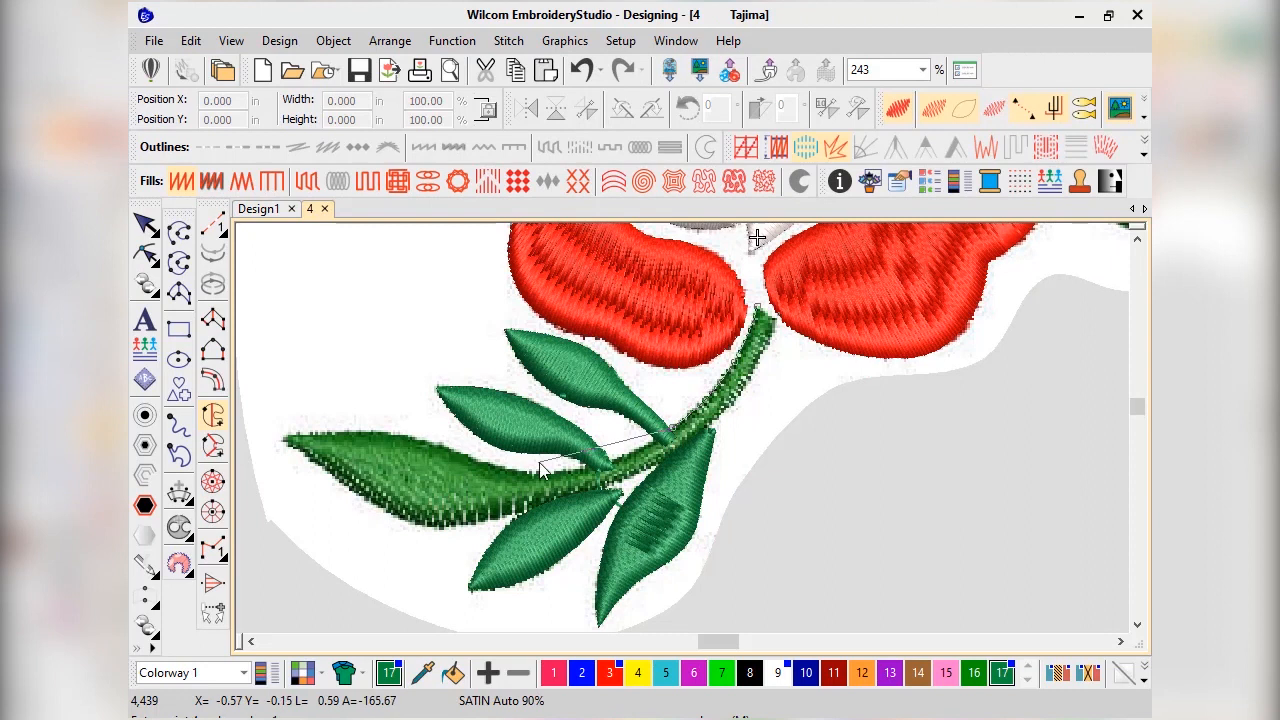
pyautogui.click(542, 472)
pyautogui.click(458, 452)
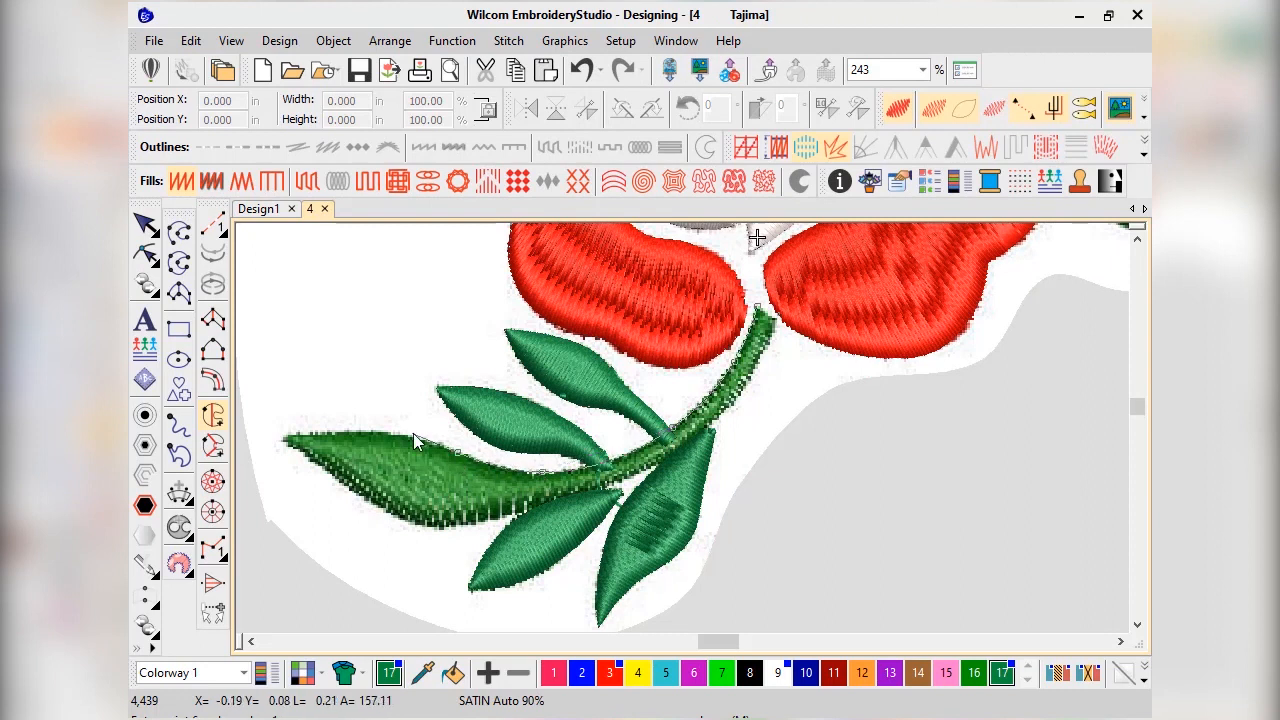
pyautogui.click(413, 437)
pyautogui.click(336, 431)
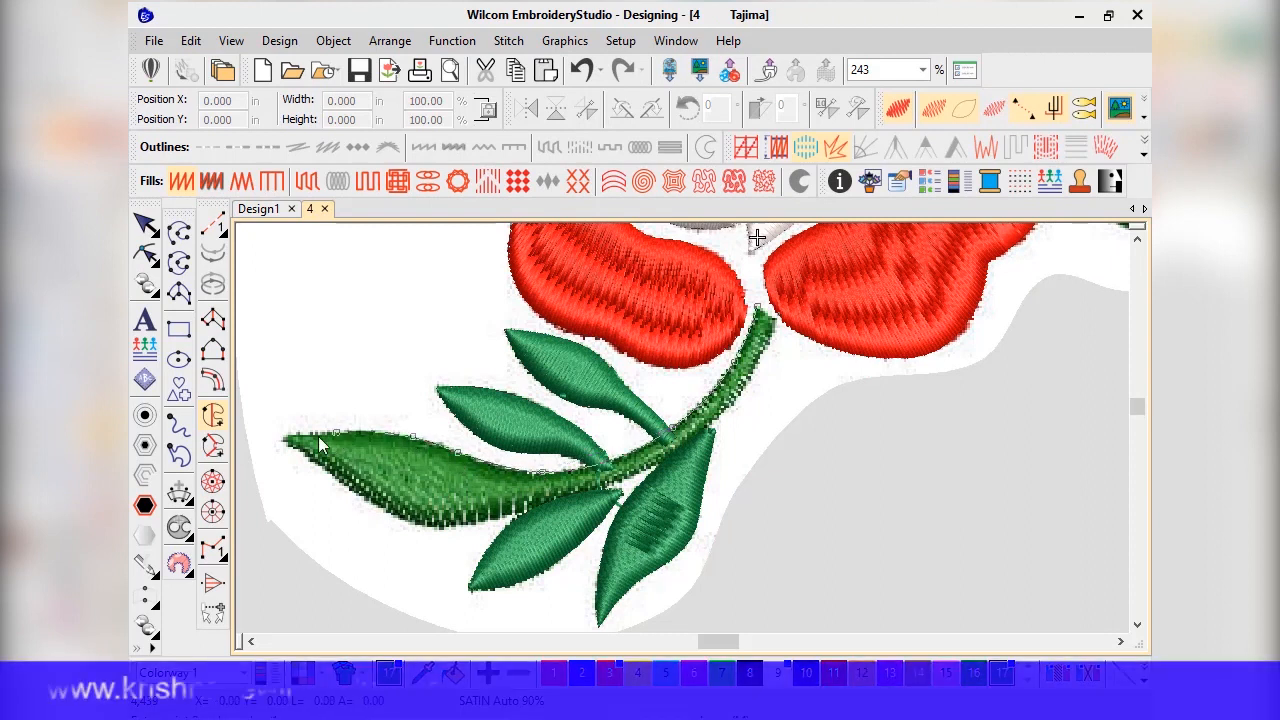
pyautogui.click(288, 440)
pyautogui.click(284, 439)
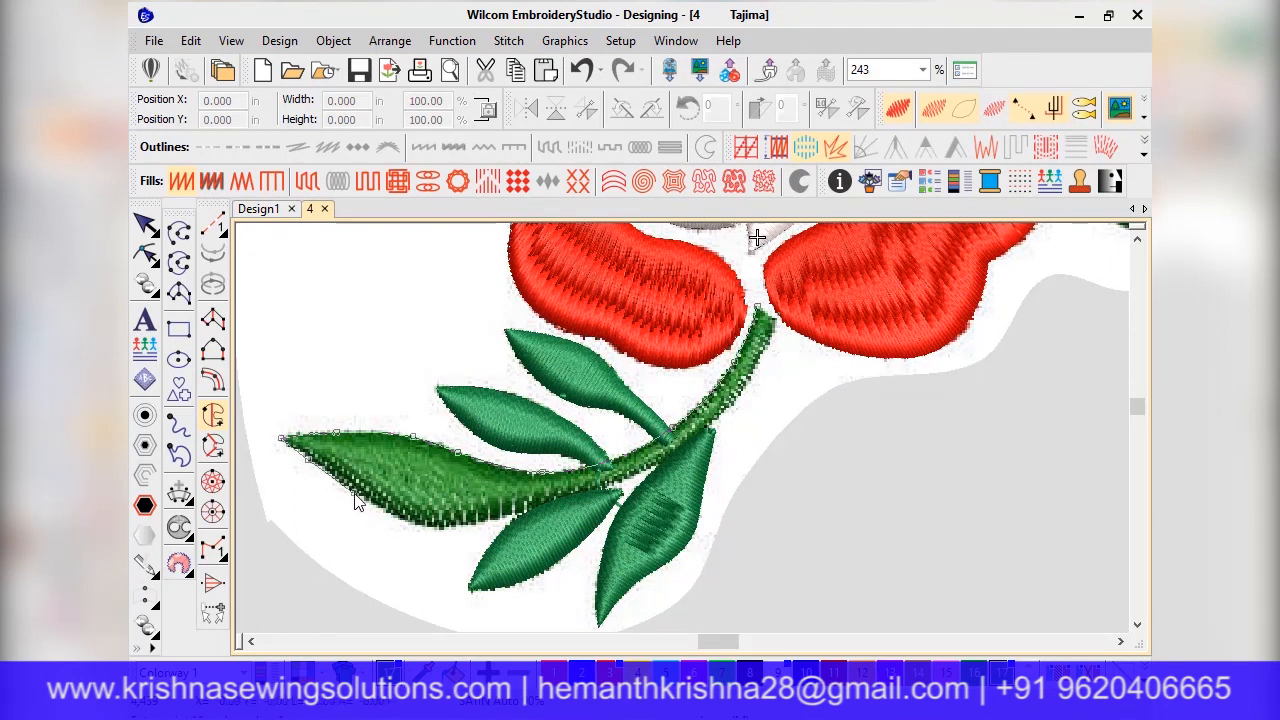
# Trace the underside of the large leaf and stem back to the rose, generate the stitches, and select the new shape
pyautogui.click(413, 523)
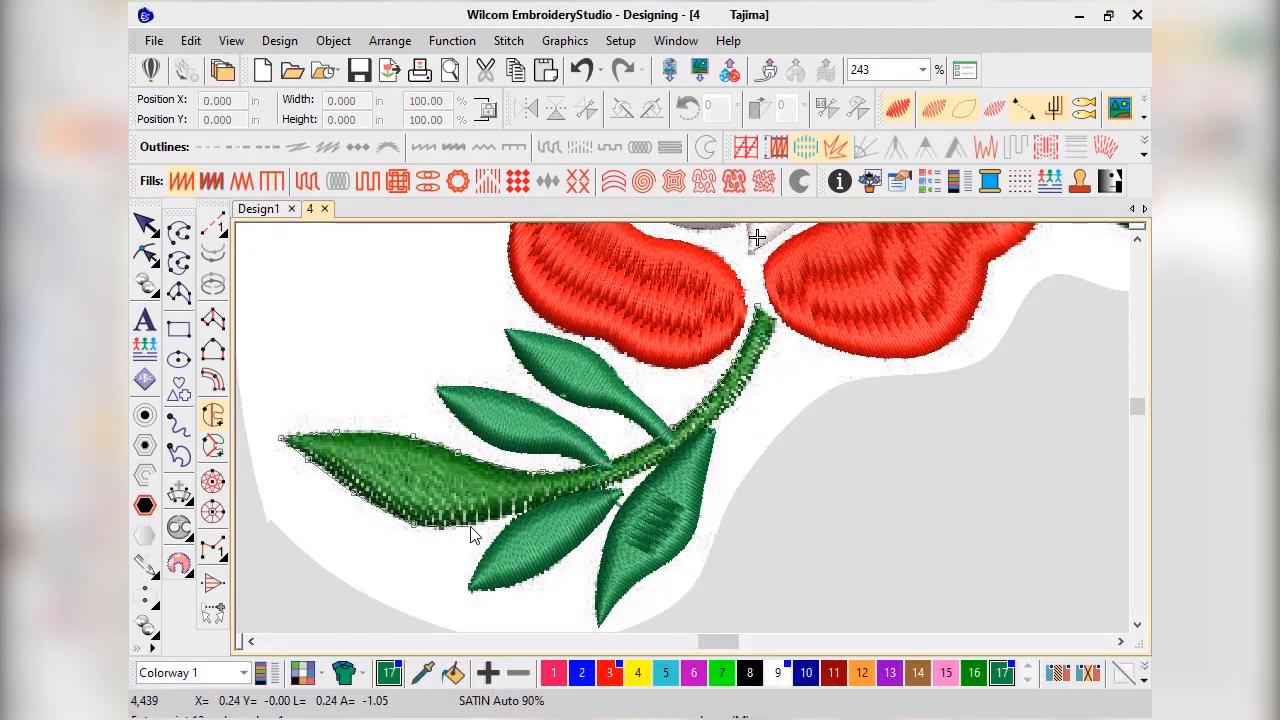
pyautogui.click(534, 510)
pyautogui.click(607, 488)
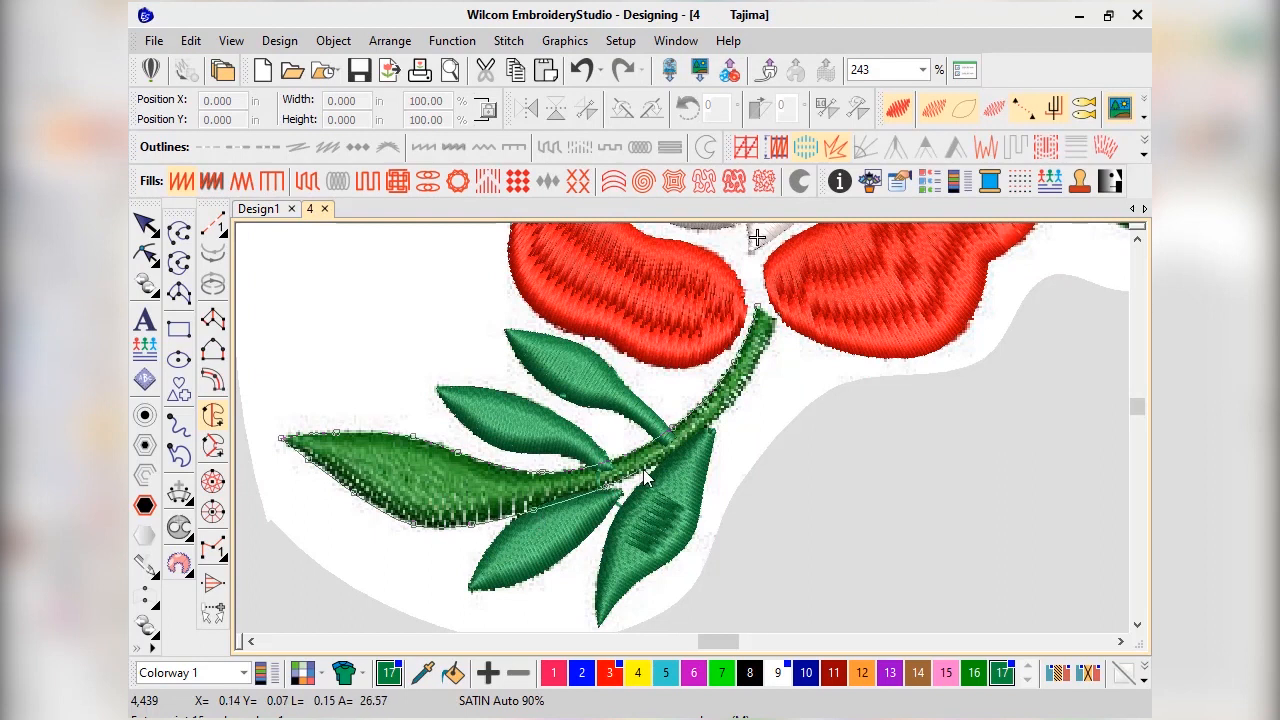
pyautogui.click(662, 462)
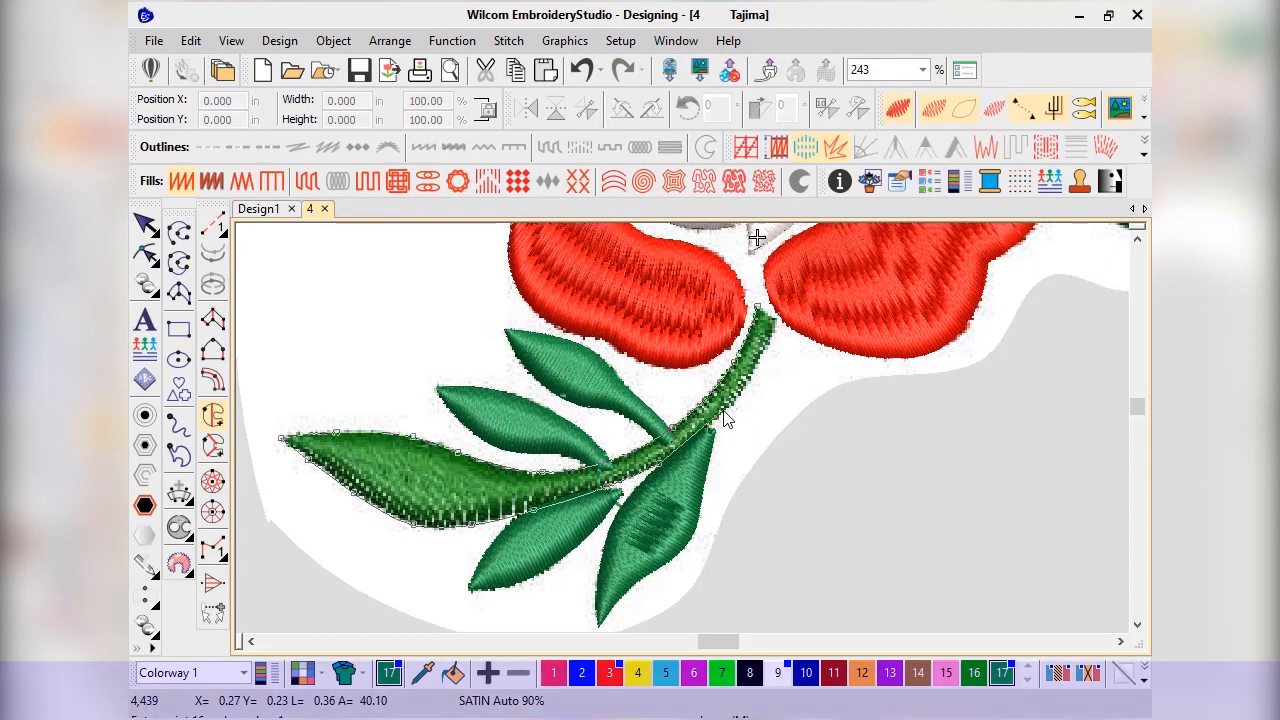
pyautogui.click(730, 407)
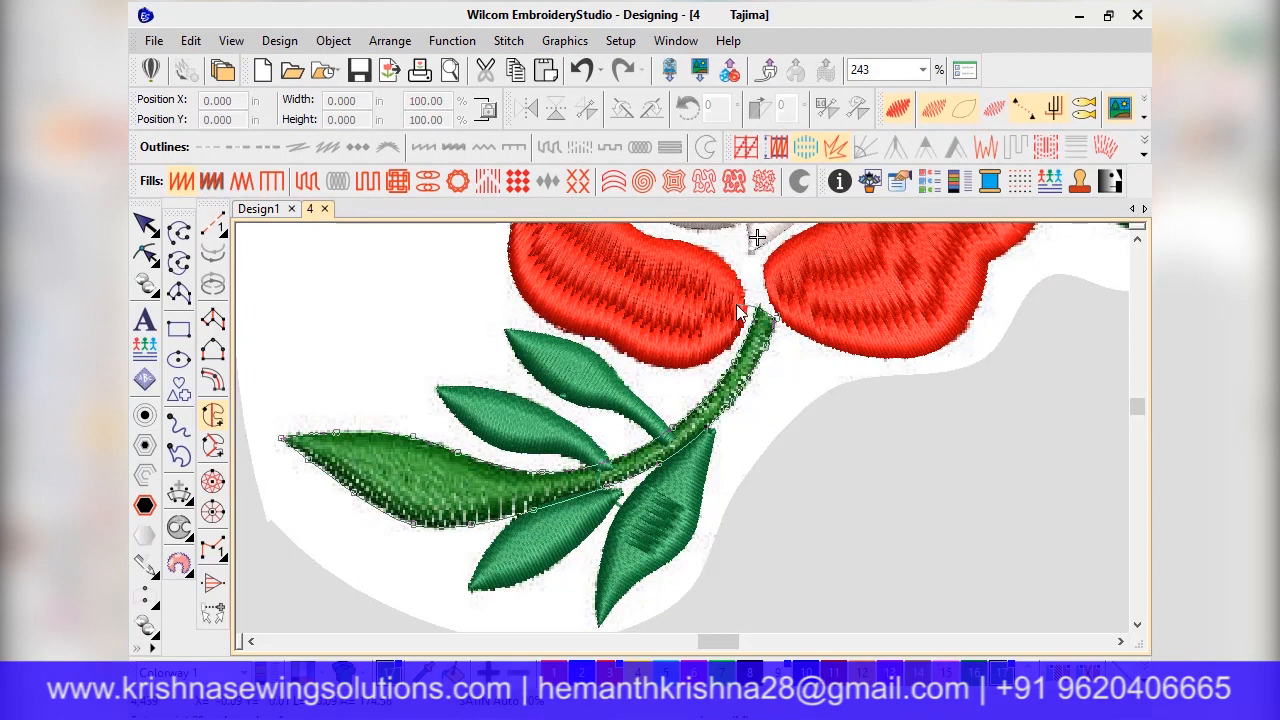
pyautogui.press('Return')
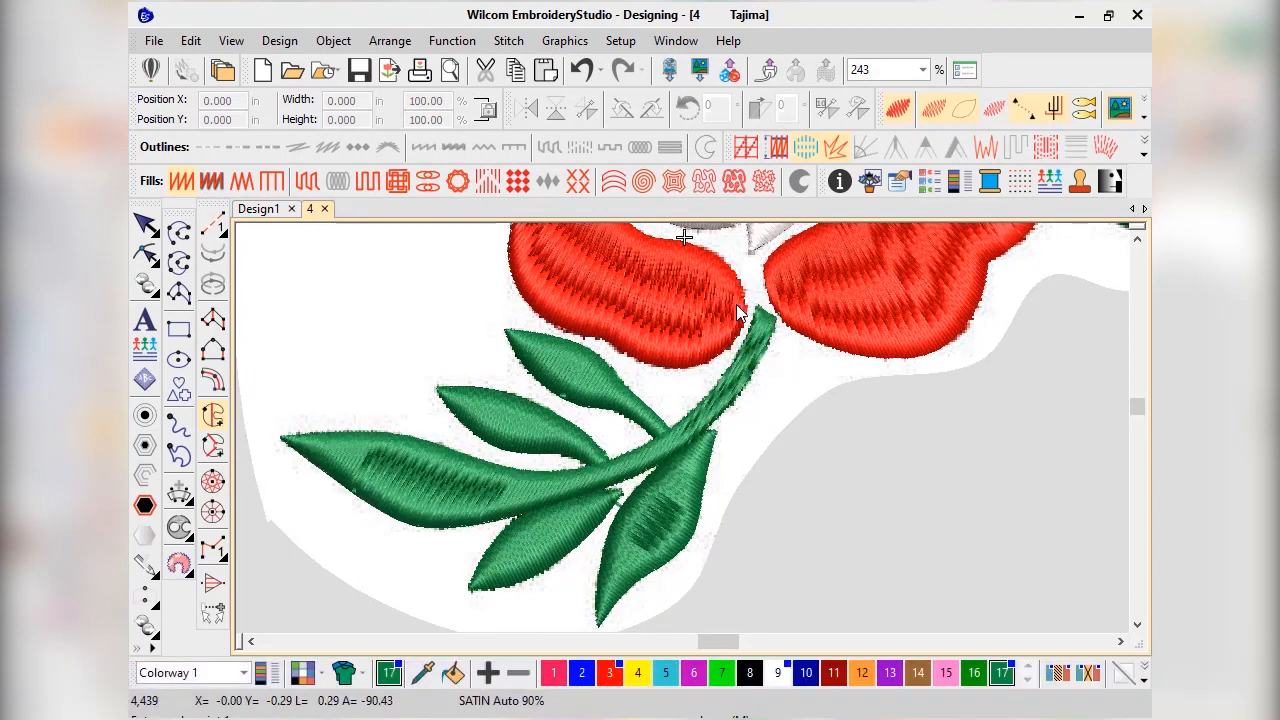
pyautogui.click(145, 223)
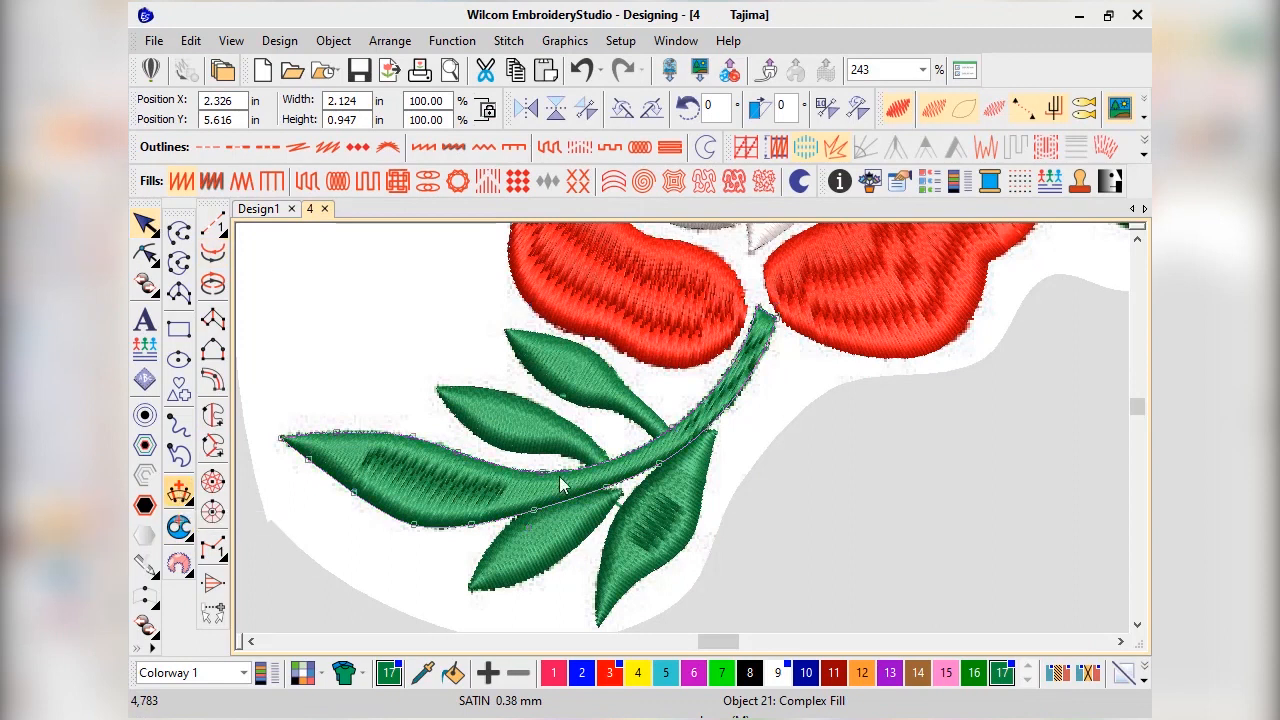
# Add five stitch angle lines across the stem and large left leaf, apply them, and clear the selection
pyautogui.click(179, 492)
pyautogui.click(694, 308)
pyautogui.click(723, 465)
pyautogui.click(686, 375)
pyautogui.click(578, 541)
pyautogui.click(582, 414)
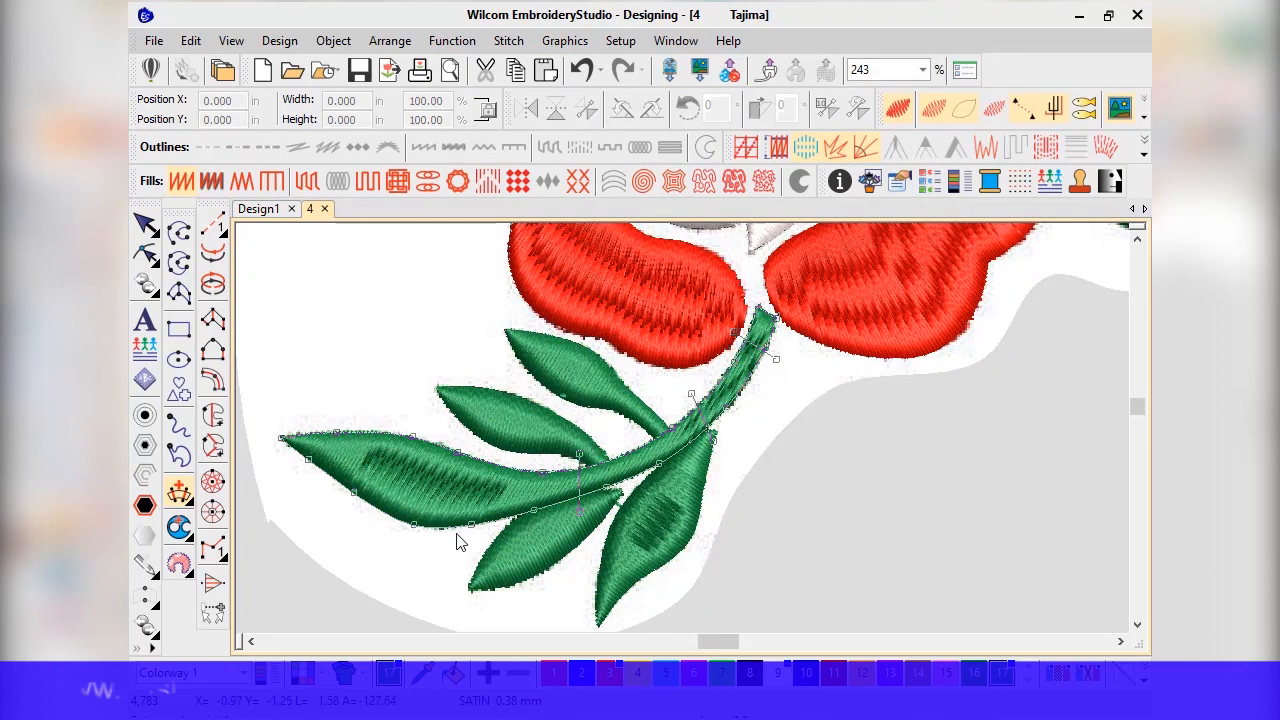
pyautogui.click(458, 536)
pyautogui.click(359, 418)
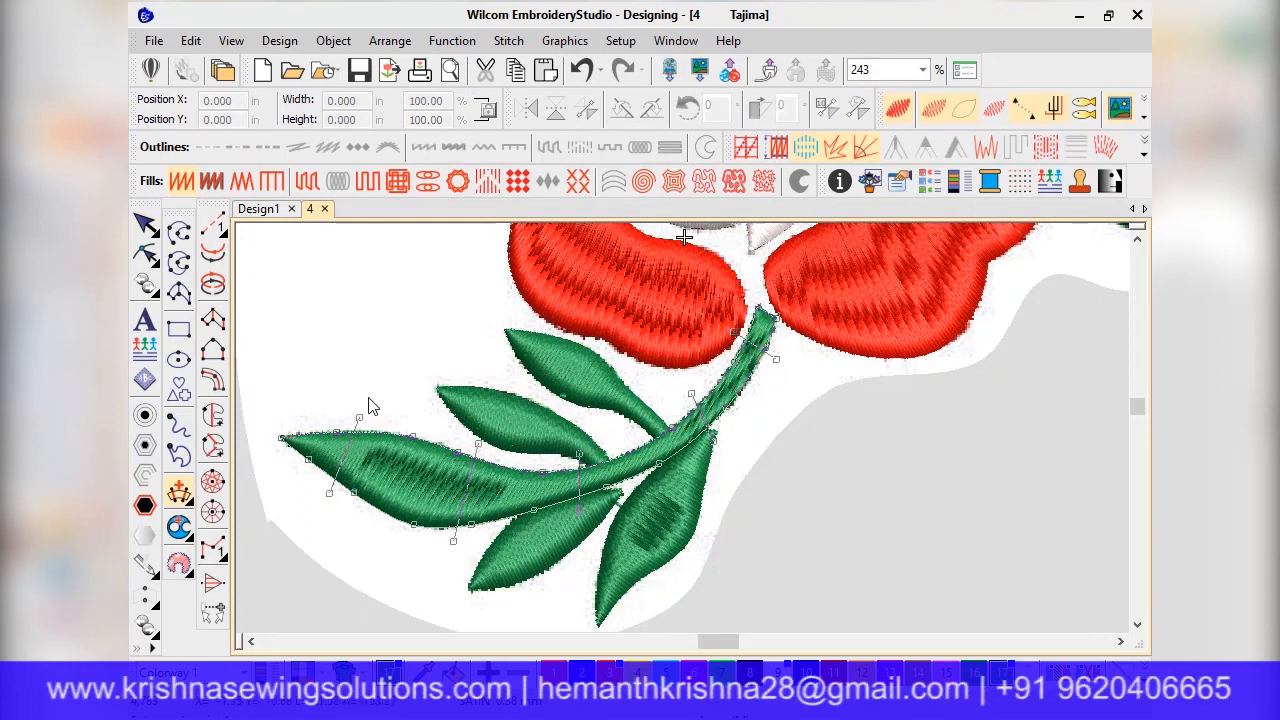
pyautogui.press('Return')
pyautogui.press('h')
pyautogui.click(145, 222)
# Trace the small leaf nearest the rose on the right sprig with Complex Fill and generate its stitches
pyautogui.scroll(-5, 678, 452)
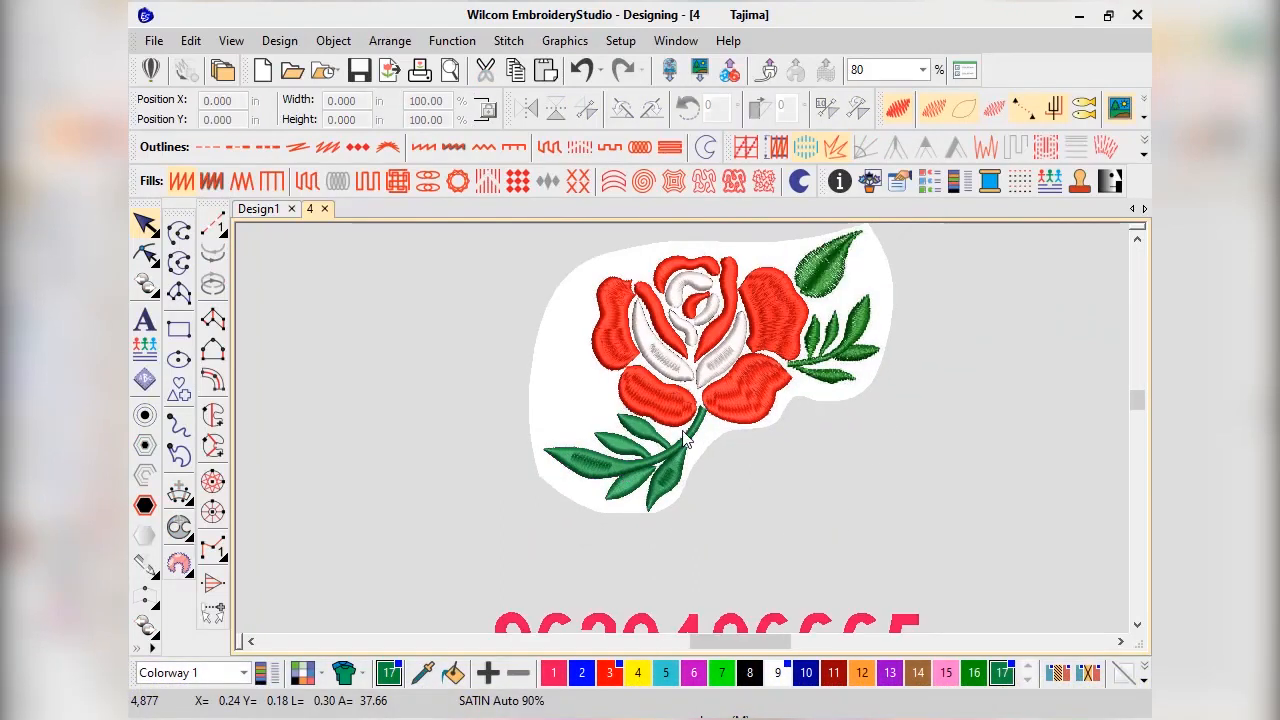
pyautogui.scroll(3, 684, 435)
pyautogui.scroll(3, 700, 400)
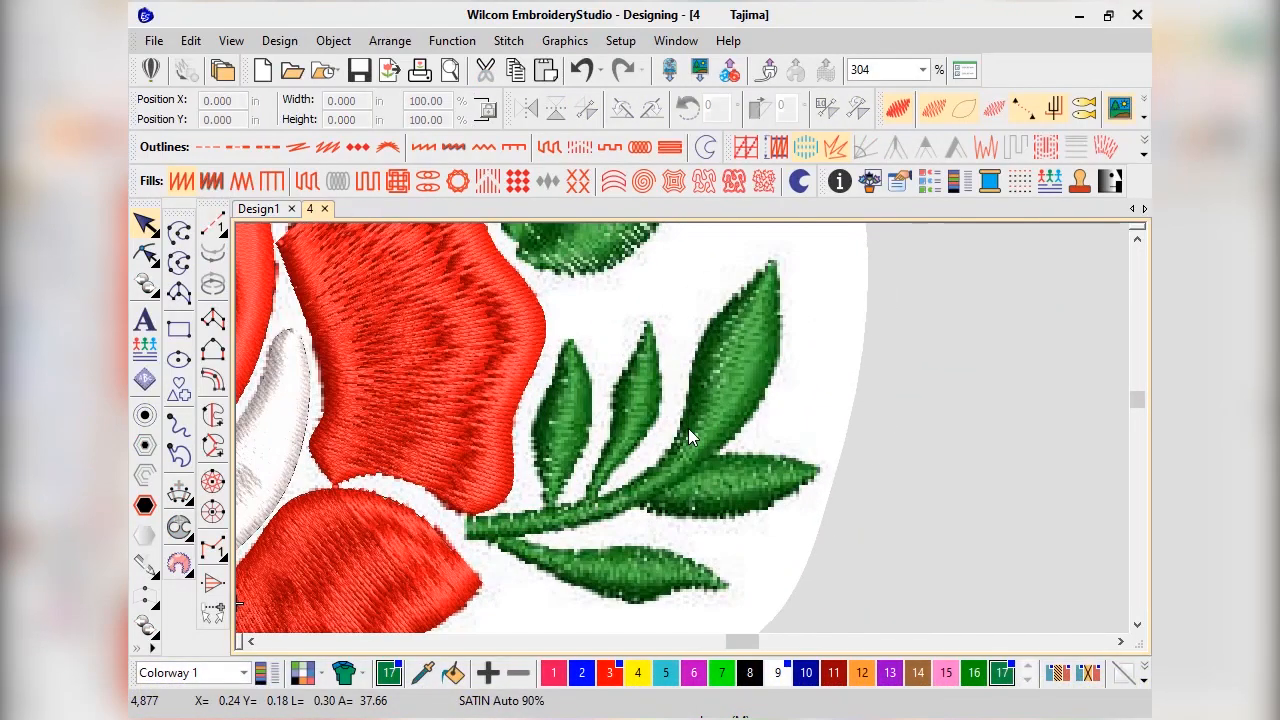
pyautogui.click(212, 414)
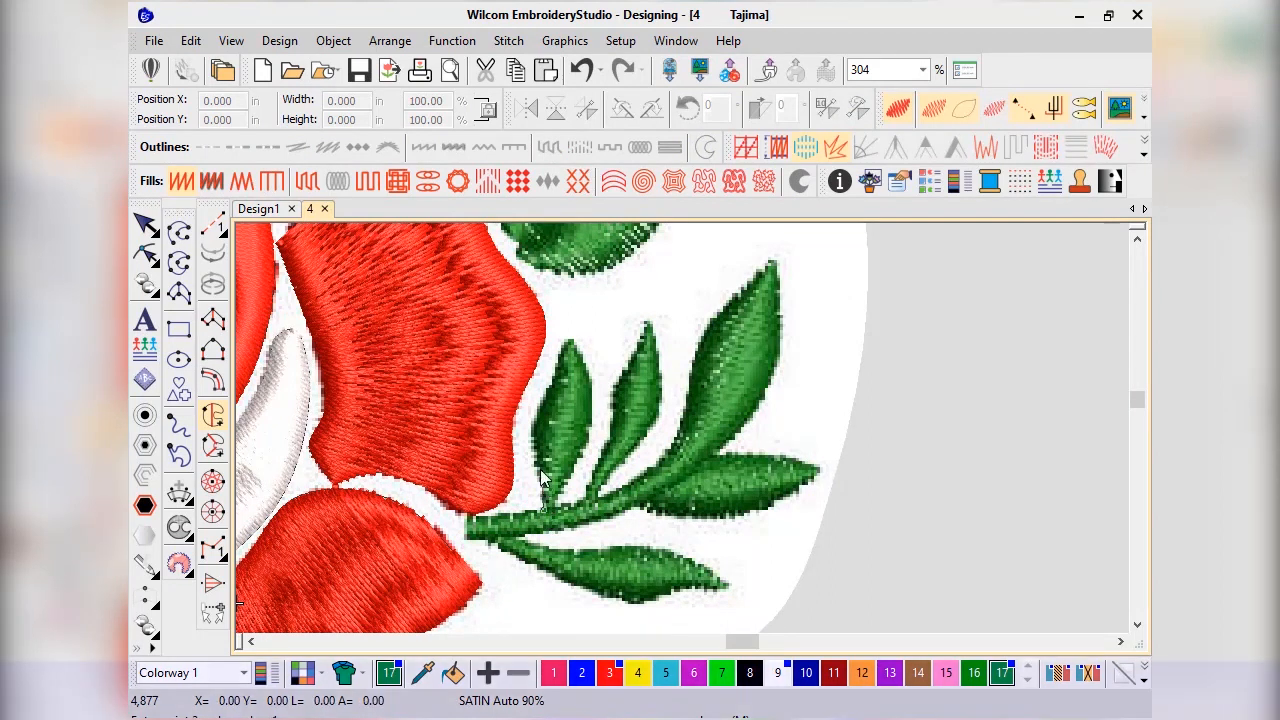
pyautogui.click(532, 431)
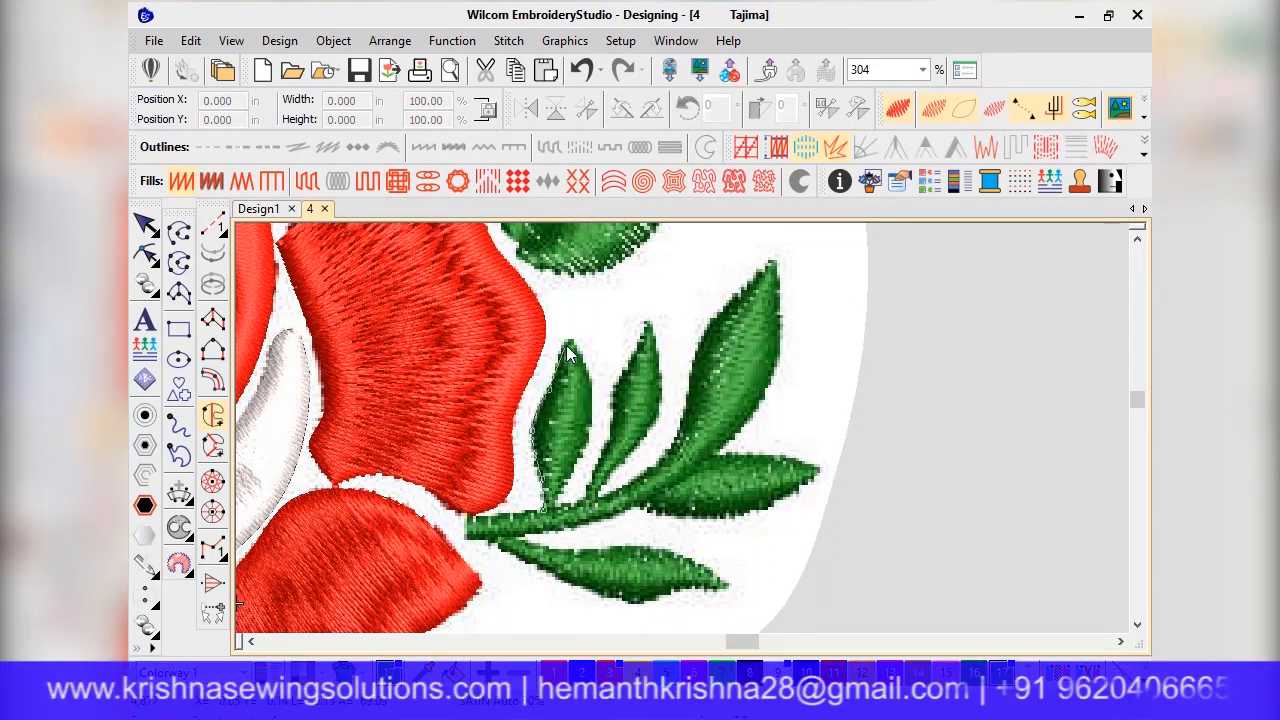
pyautogui.click(594, 412)
pyautogui.click(555, 508)
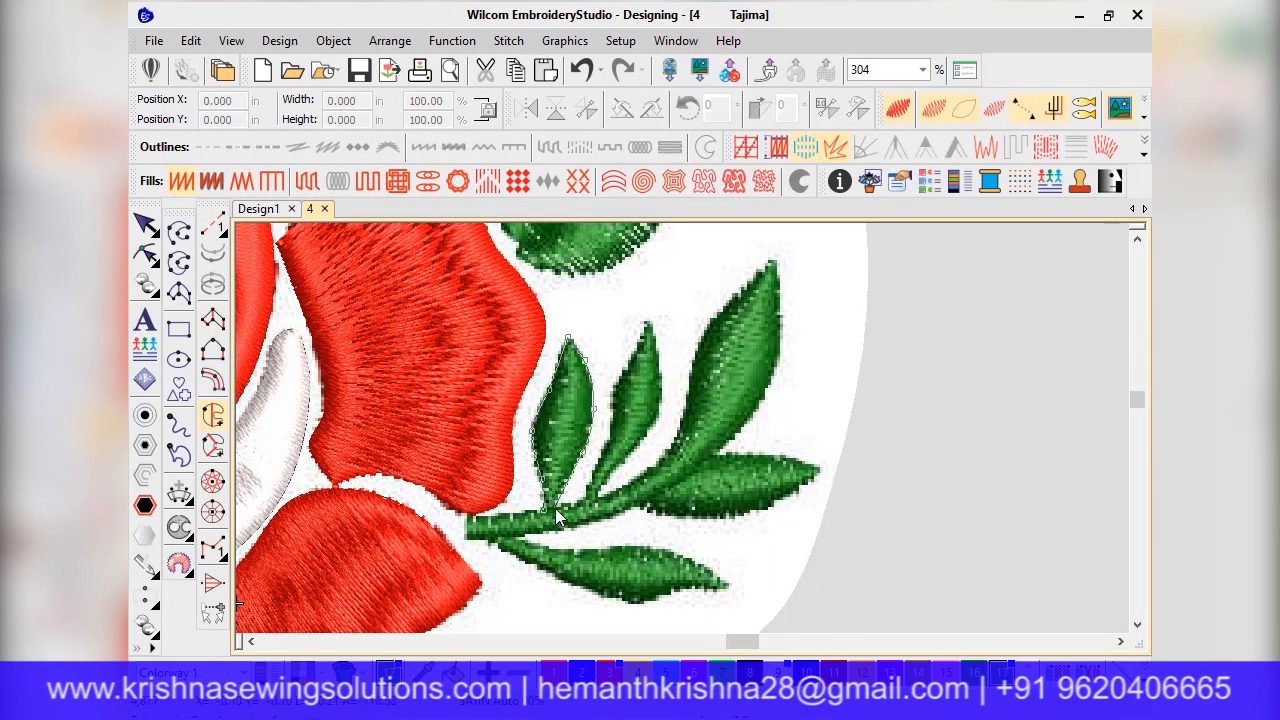
pyautogui.click(543, 511)
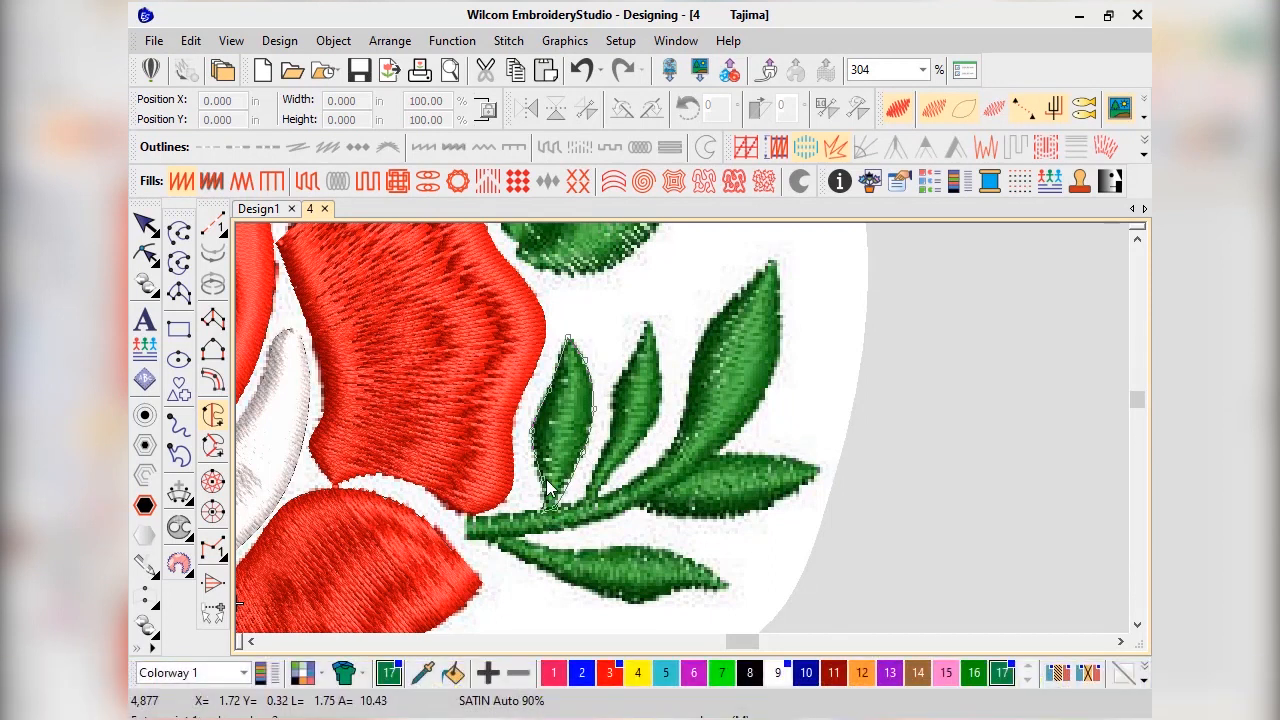
pyautogui.press('Return')
# Reshape the new small leaf's stitch angle to about 176° so the stitches run nearly horizontally
pyautogui.click(145, 223)
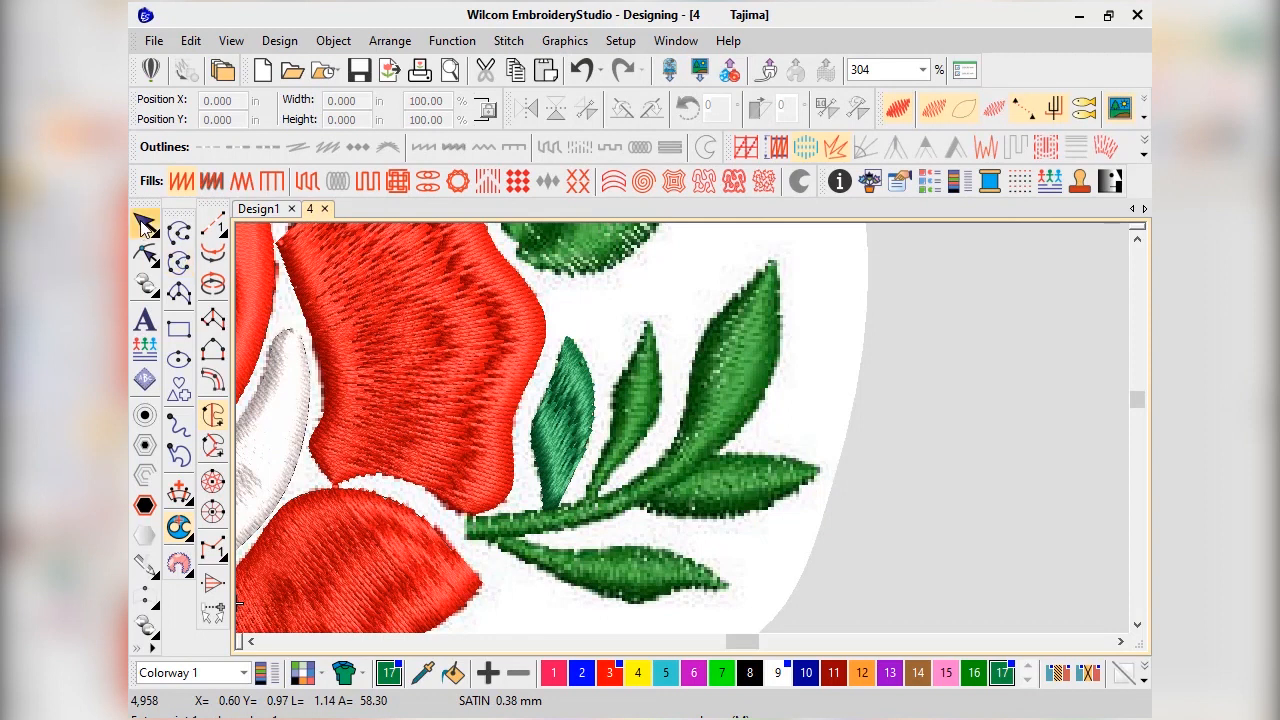
pyautogui.click(145, 253)
pyautogui.moveTo(564, 460); pyautogui.dragTo(582, 501)
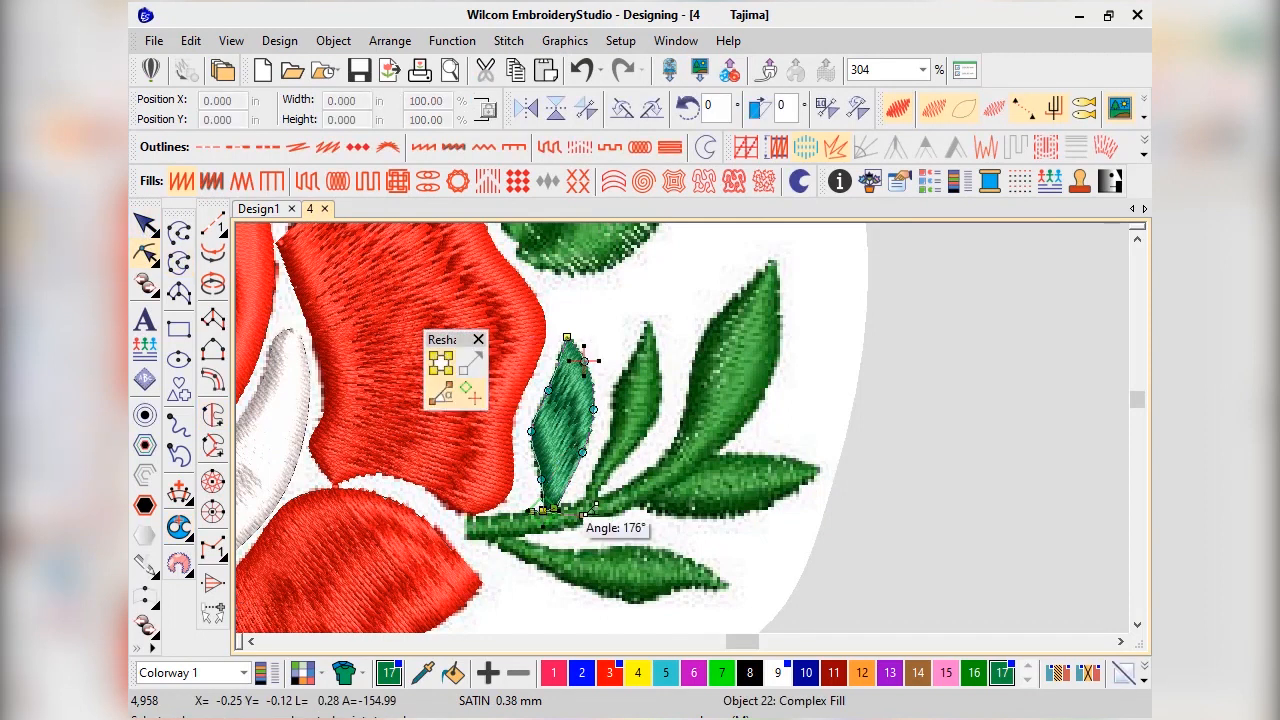
pyautogui.press('Return')
pyautogui.click(145, 223)
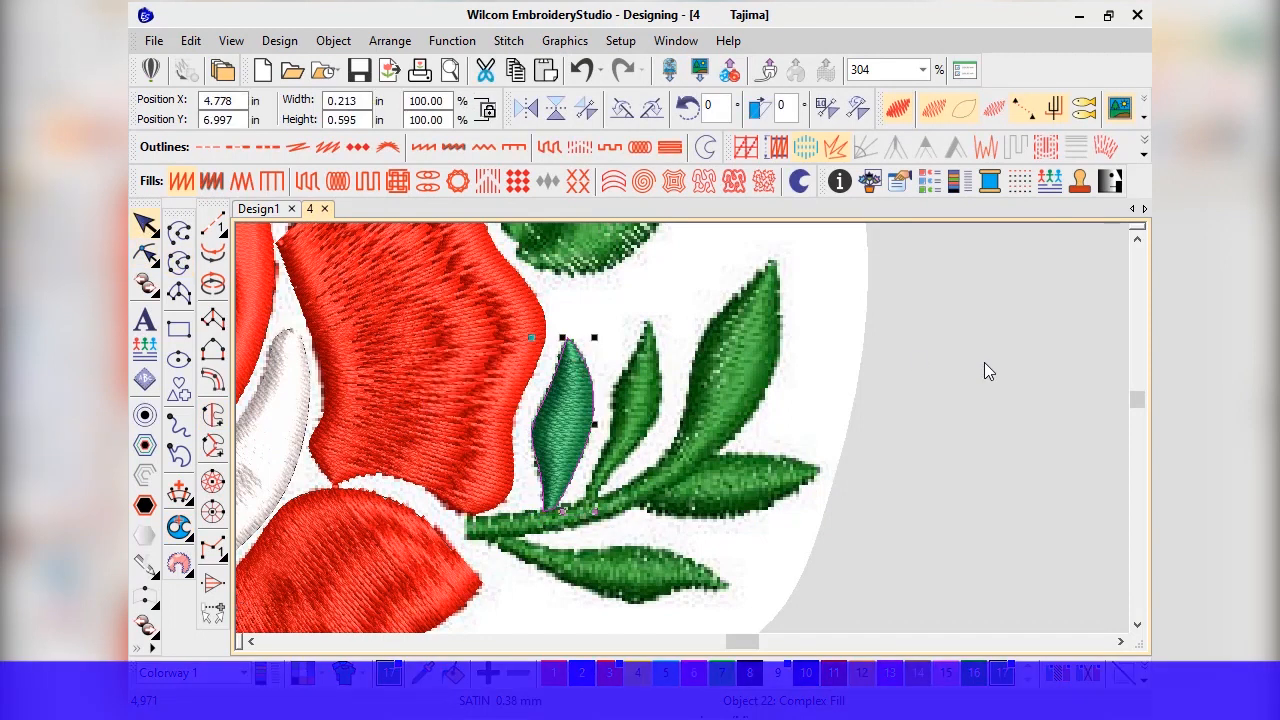
# Trace the second upright small leaf on the right sprig with Complex Fill, from stem to tip and back, and generate its stitches
pyautogui.click(212, 415)
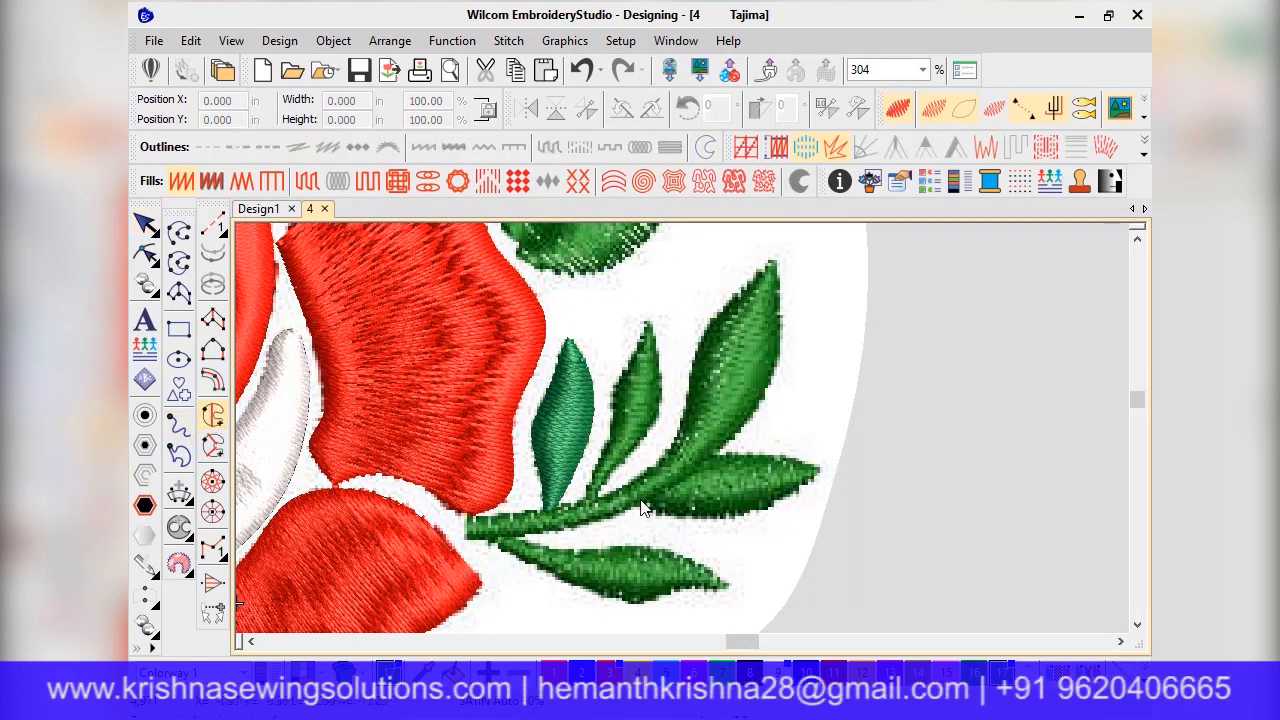
pyautogui.click(586, 488)
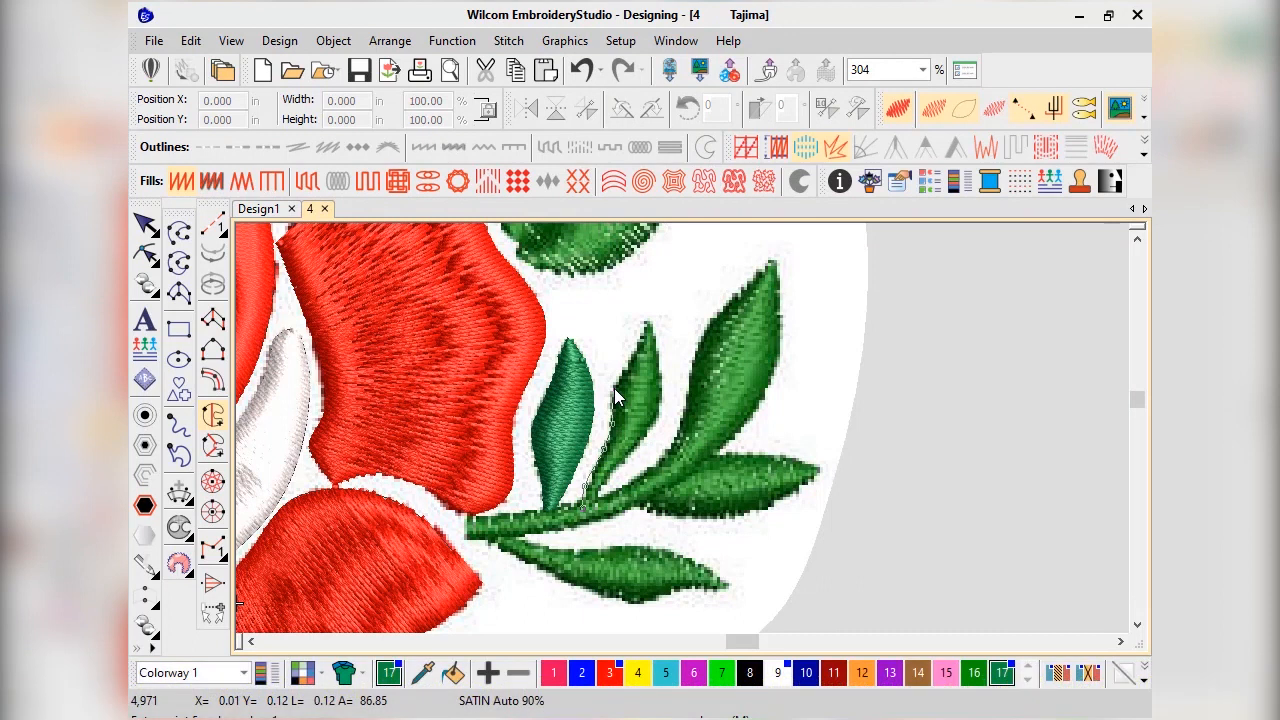
pyautogui.click(648, 320)
pyautogui.click(658, 349)
pyautogui.rightClick(659, 410)
pyautogui.rightClick(643, 442)
pyautogui.rightClick(613, 470)
pyautogui.rightClick(597, 491)
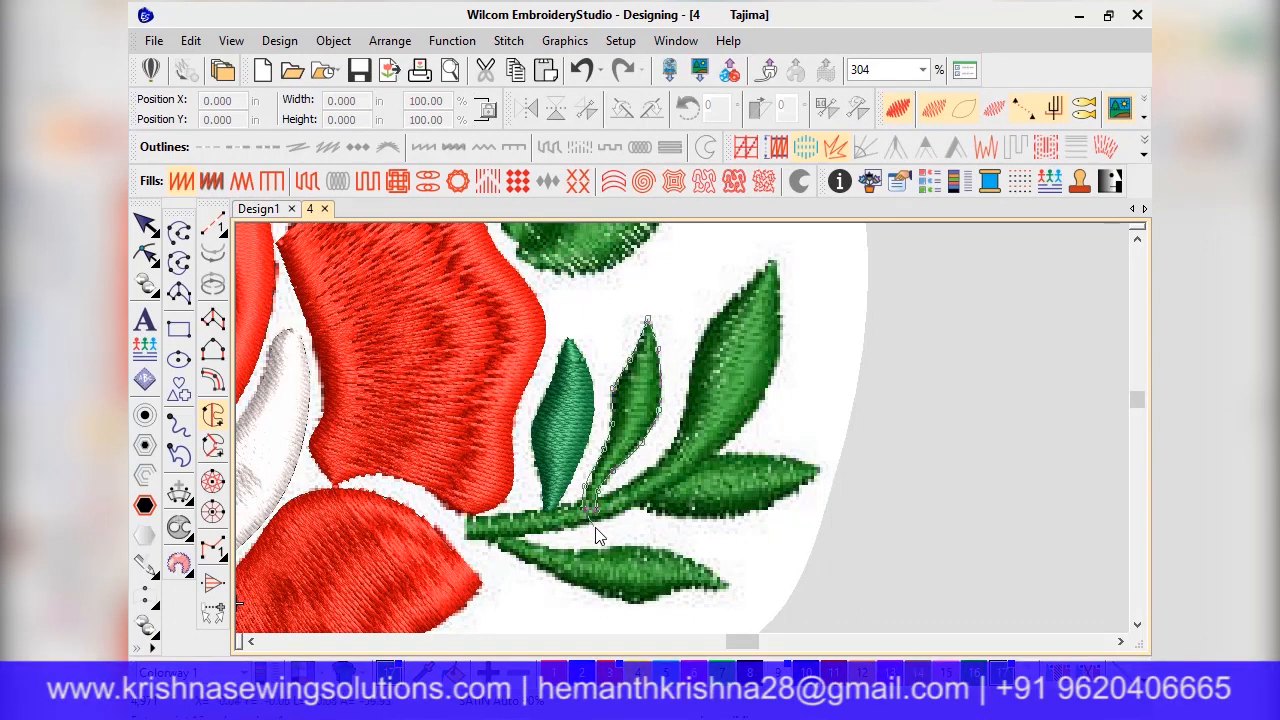
pyautogui.press('Return')
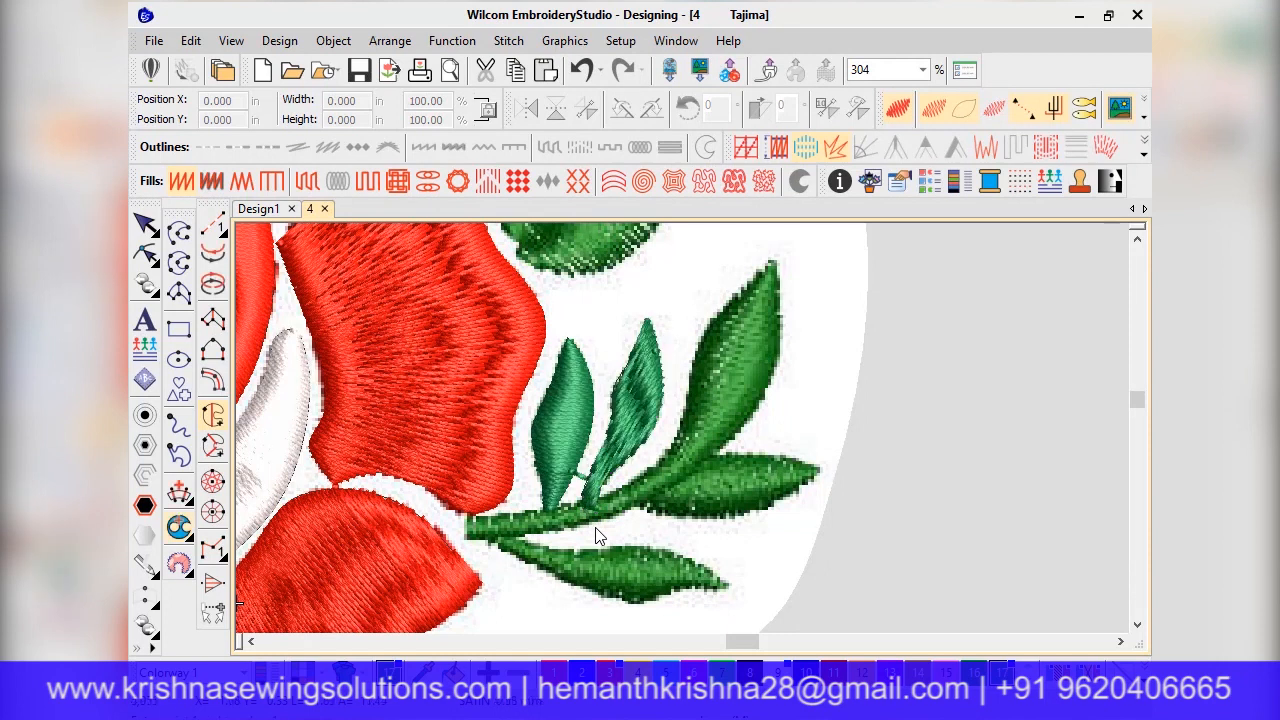
# Turn the second small leaf's stitch angle to run across the leaf and clear the selection
pyautogui.click(145, 224)
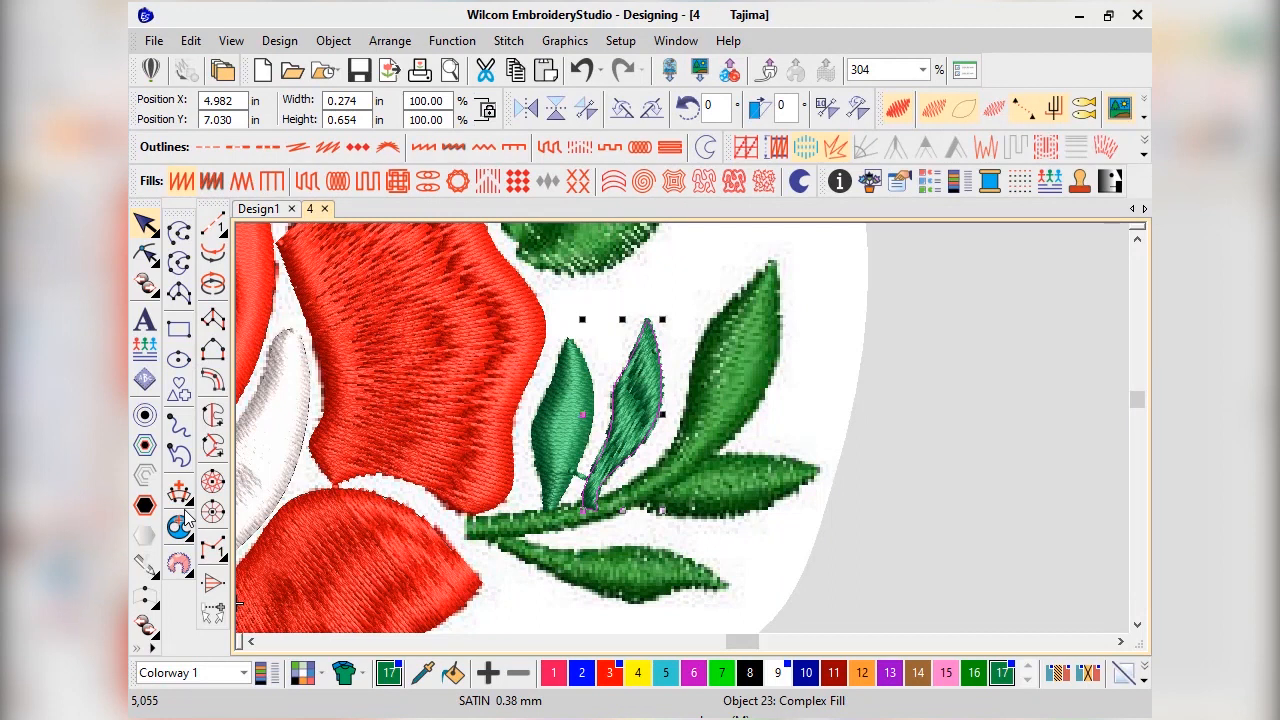
pyautogui.click(145, 255)
pyautogui.moveTo(620, 460); pyautogui.dragTo(657, 550)
pyautogui.click(145, 224)
pyautogui.click(855, 420)
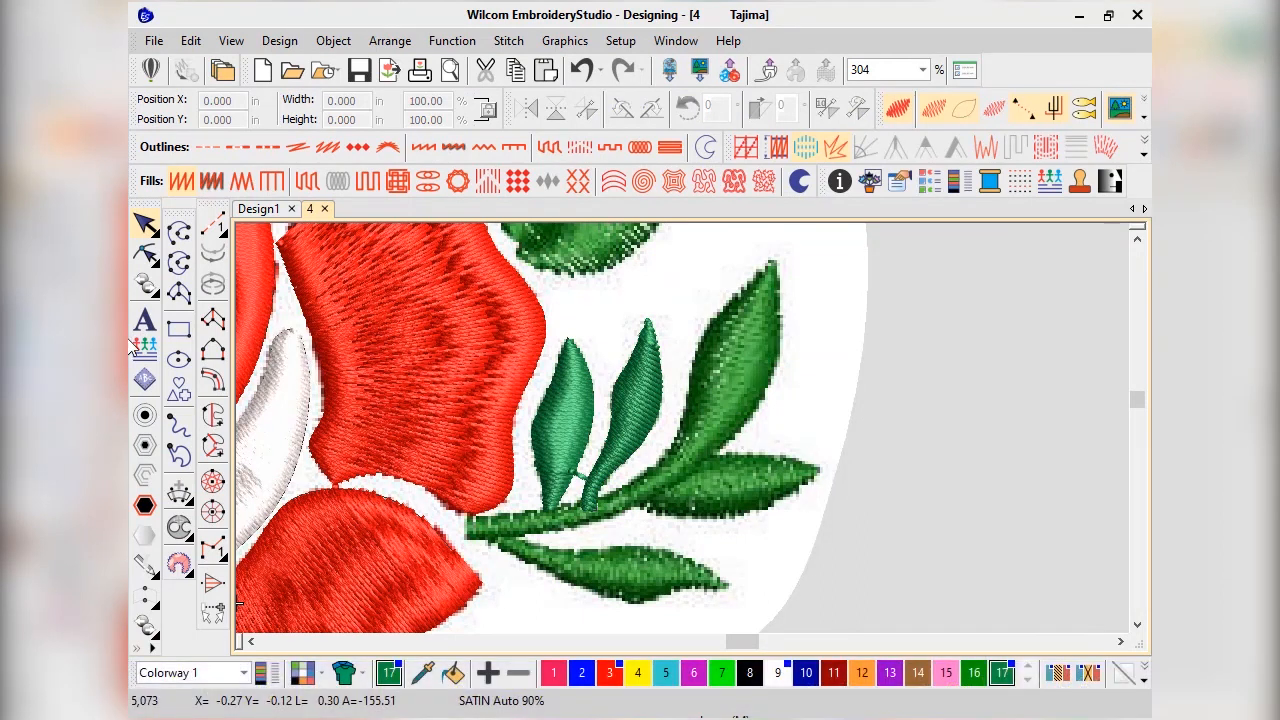
# Trace the right-pointing leaf above the sprig's lowest leaf with Complex Fill and generate its stitches
pyautogui.click(213, 416)
pyautogui.scroll(1, 635, 512)
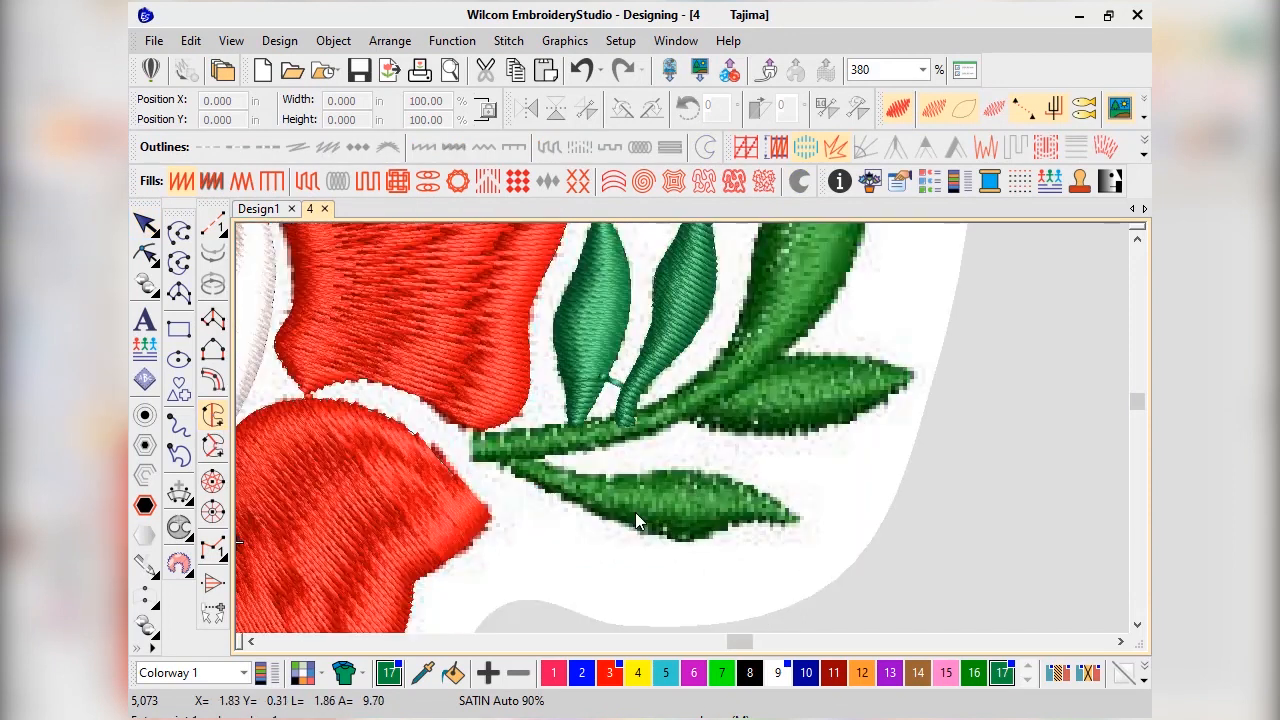
pyautogui.click(669, 417)
pyautogui.click(796, 433)
pyautogui.click(854, 424)
pyautogui.click(914, 377)
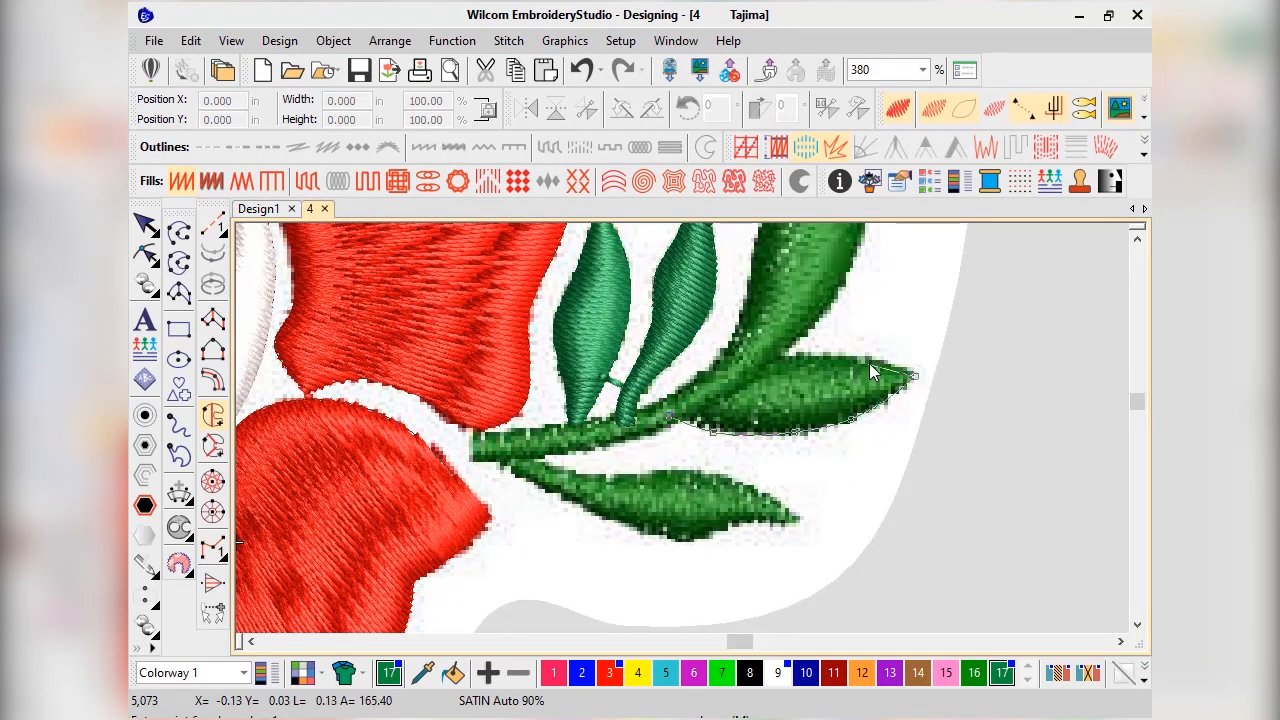
pyautogui.click(794, 354)
pyautogui.press('Return')
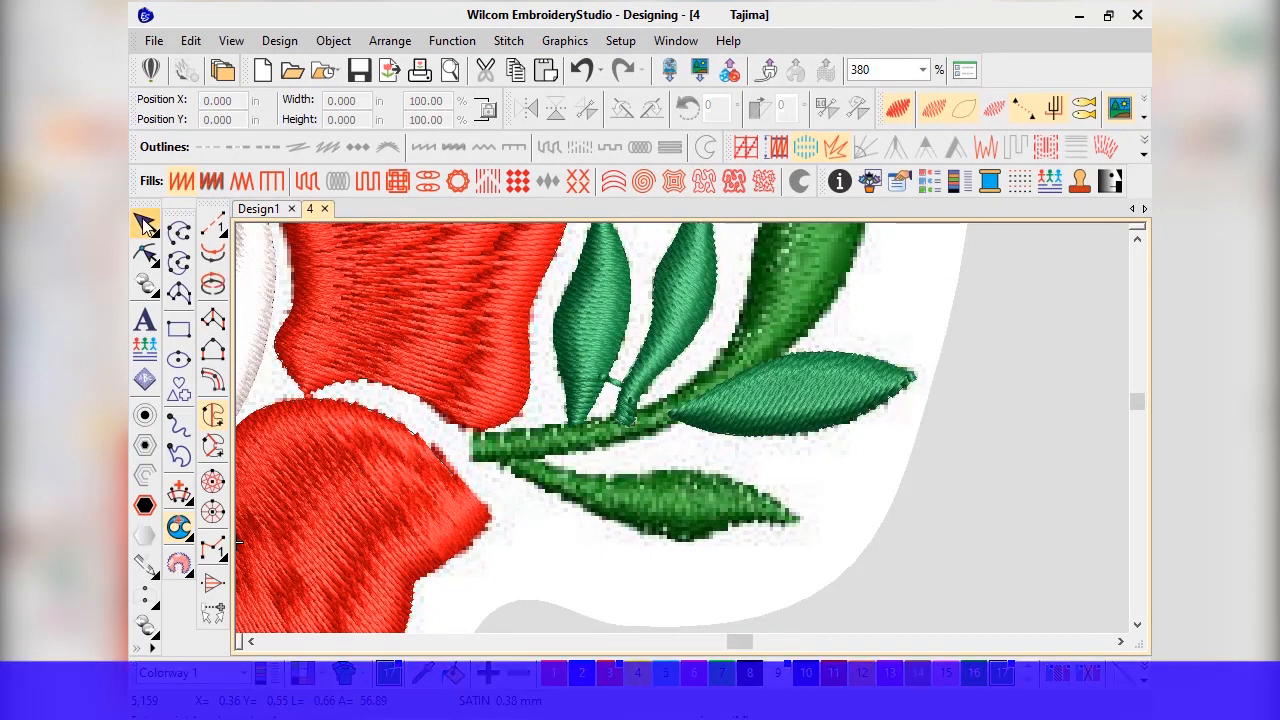
# Turn the right-pointing leaf's stitch angle to nearly vertical across the leaf and clear the selection
pyautogui.click(145, 254)
pyautogui.moveTo(675, 432); pyautogui.dragTo(819, 463)
pyautogui.scroll(-4, 640, 418)
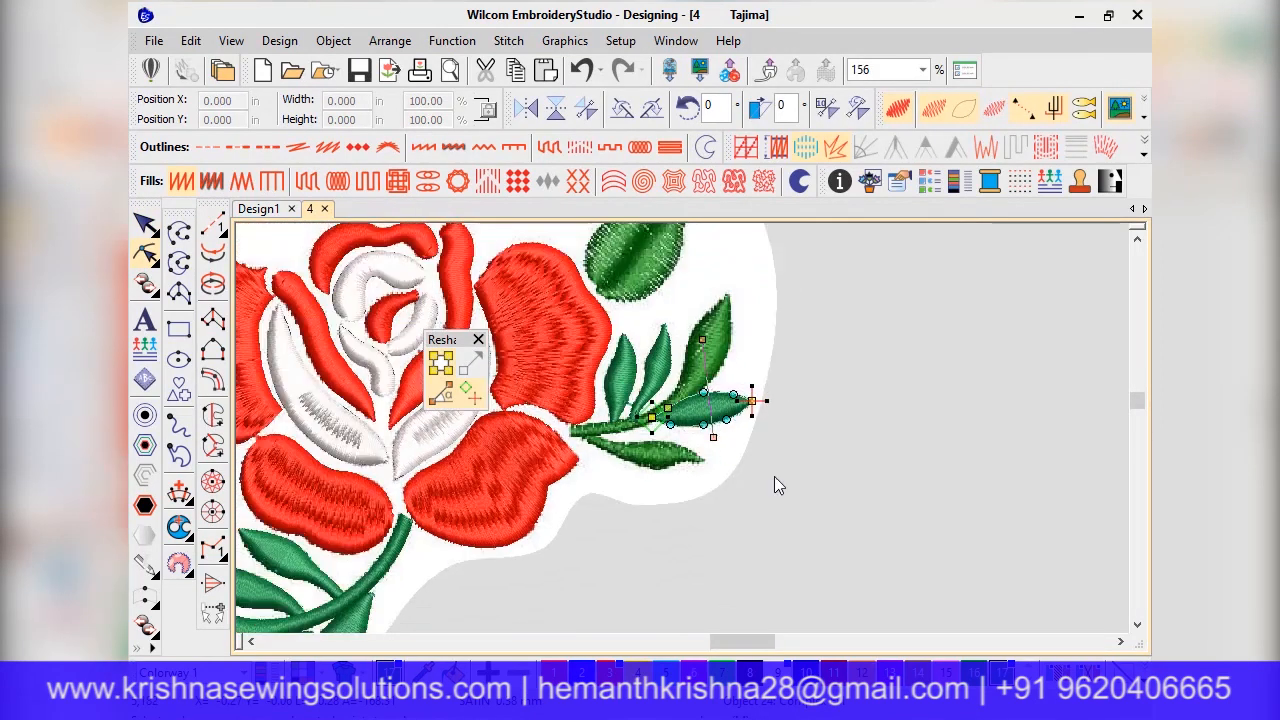
pyautogui.click(145, 224)
pyautogui.click(989, 489)
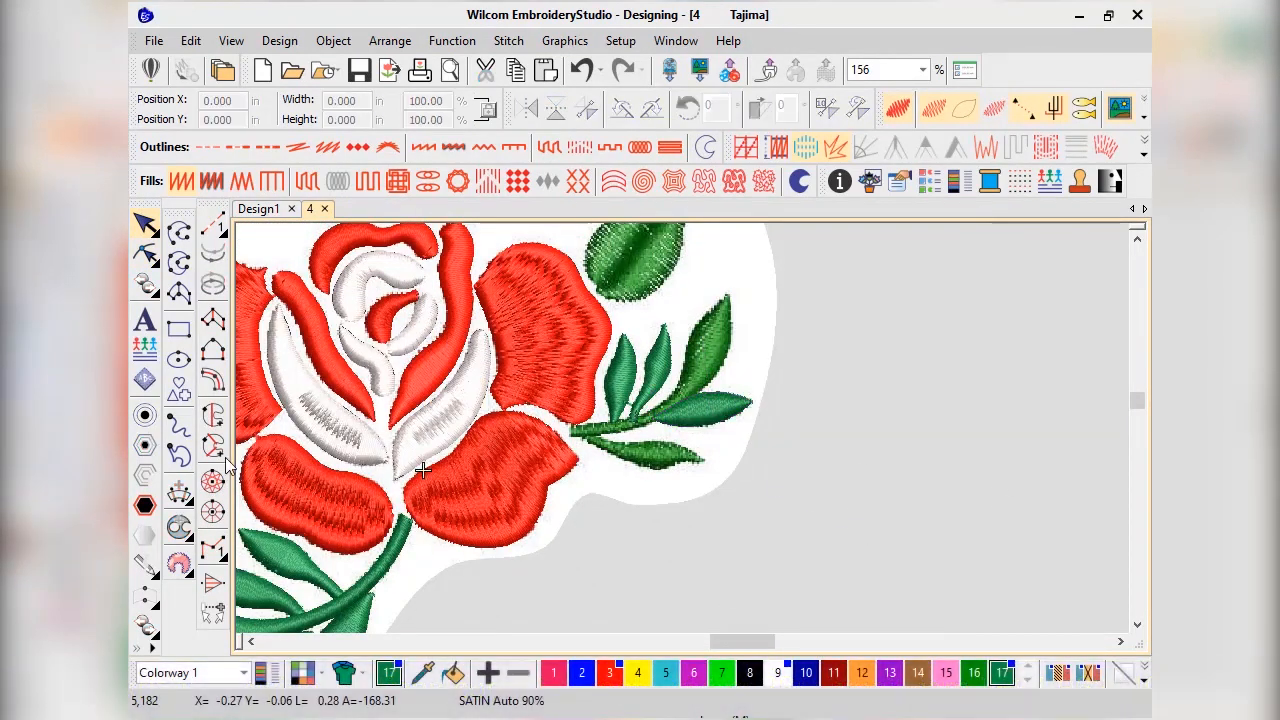
# Trace the leaf beneath the right sprig's stem with Complex Fill, along its lower edge and back over the top, and generate its stitches
pyautogui.scroll(4, 680, 430)
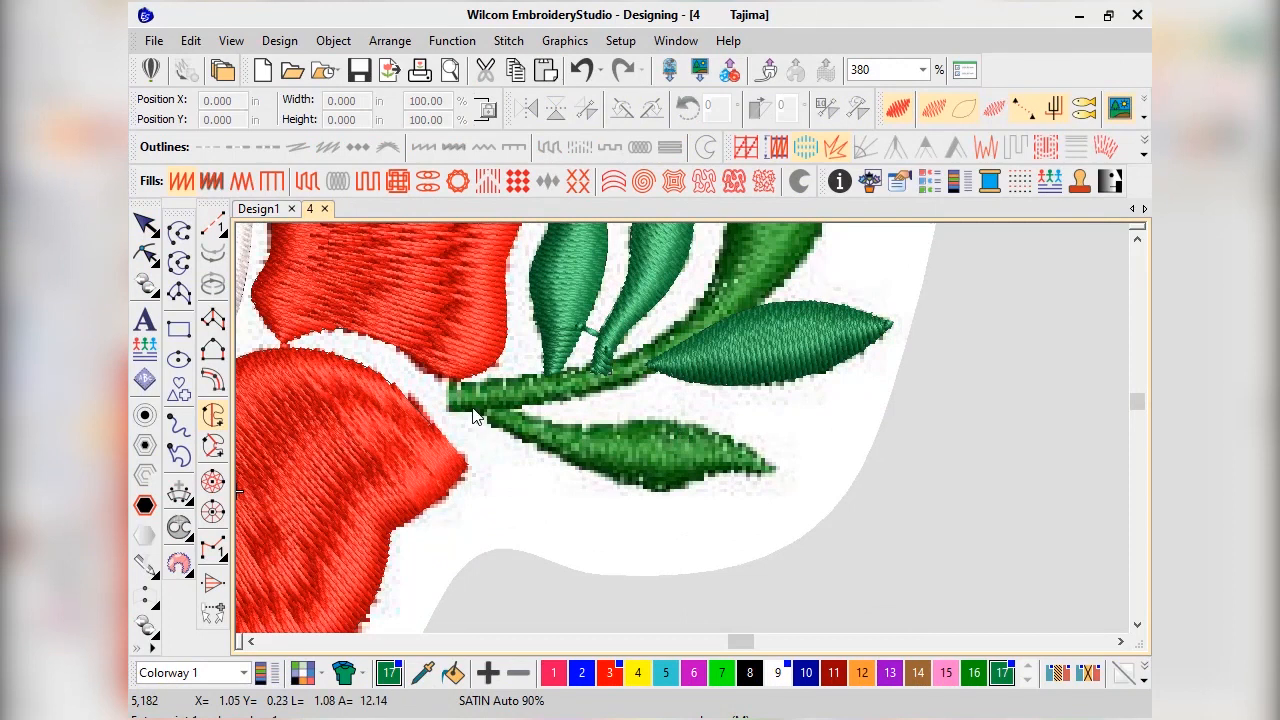
pyautogui.rightClick(578, 466)
pyautogui.rightClick(633, 486)
pyautogui.rightClick(662, 489)
pyautogui.rightClick(702, 482)
pyautogui.rightClick(739, 471)
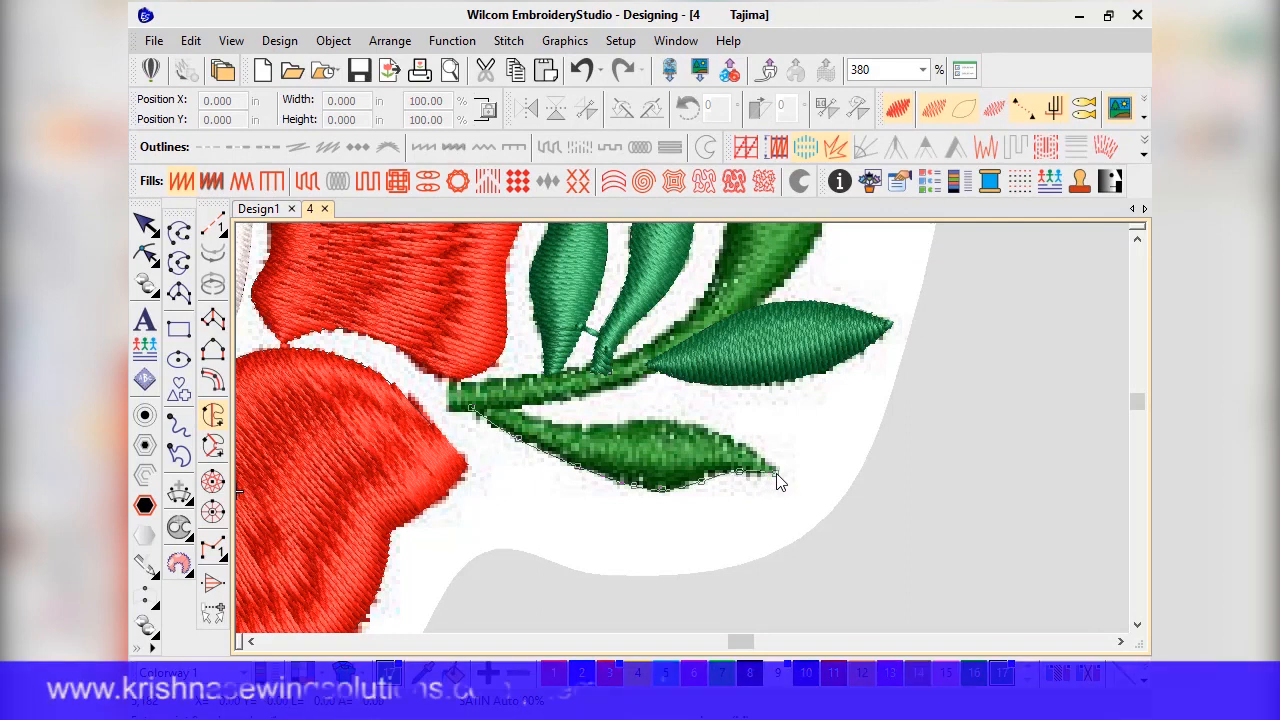
pyautogui.click(775, 472)
pyautogui.rightClick(632, 420)
pyautogui.rightClick(583, 427)
pyautogui.rightClick(523, 414)
pyautogui.click(499, 398)
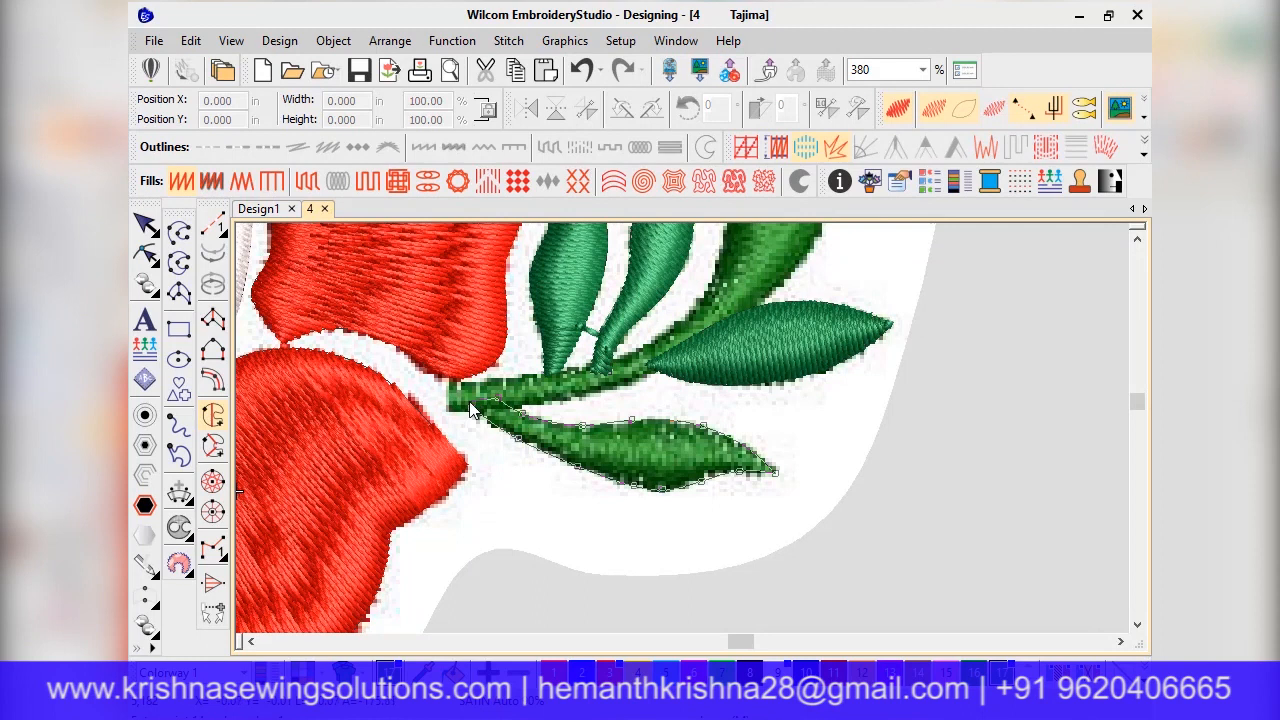
pyautogui.press('Return')
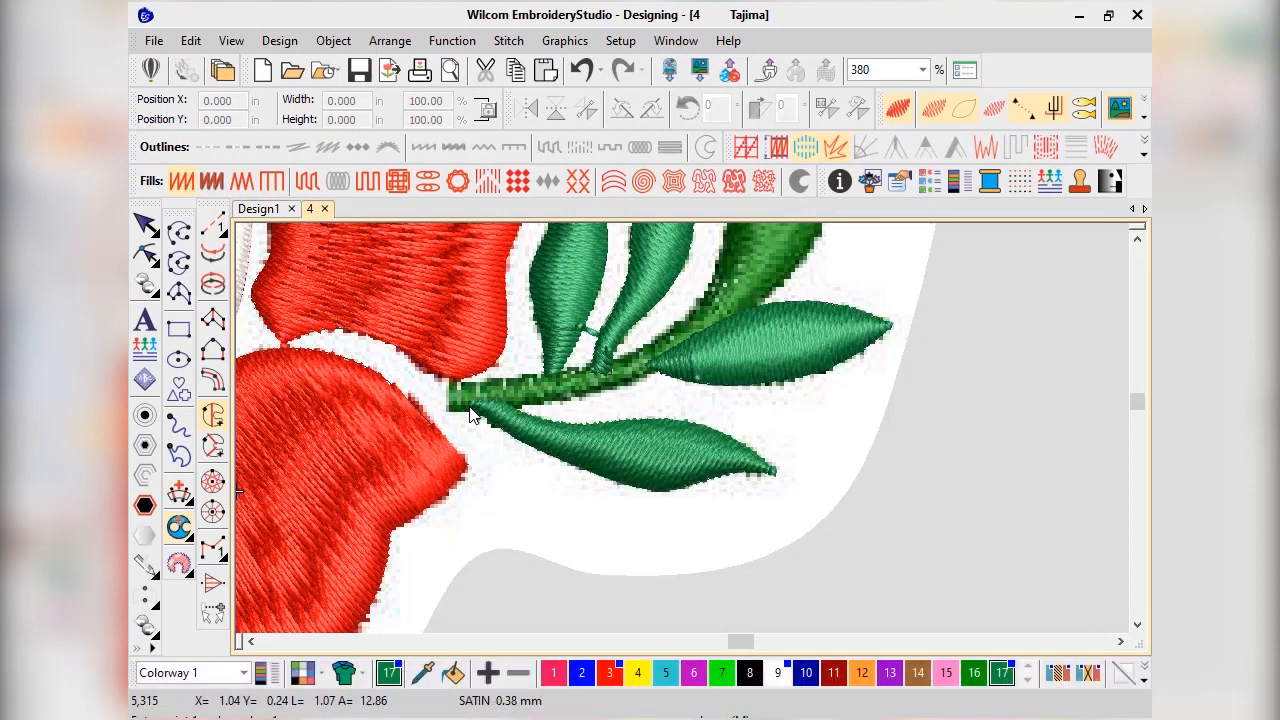
# Adjust the stitch angle of the leaf beneath the right sprig's stem and clear the selection
pyautogui.click(145, 224)
pyautogui.click(179, 491)
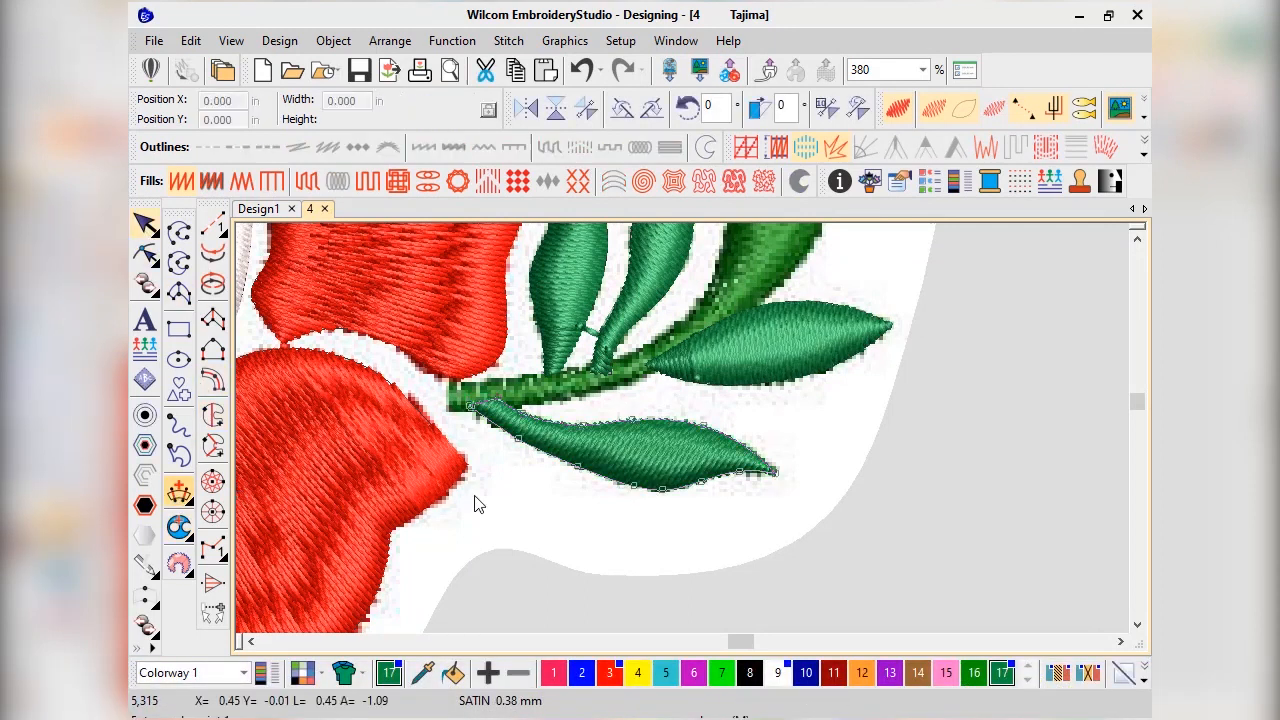
pyautogui.click(145, 224)
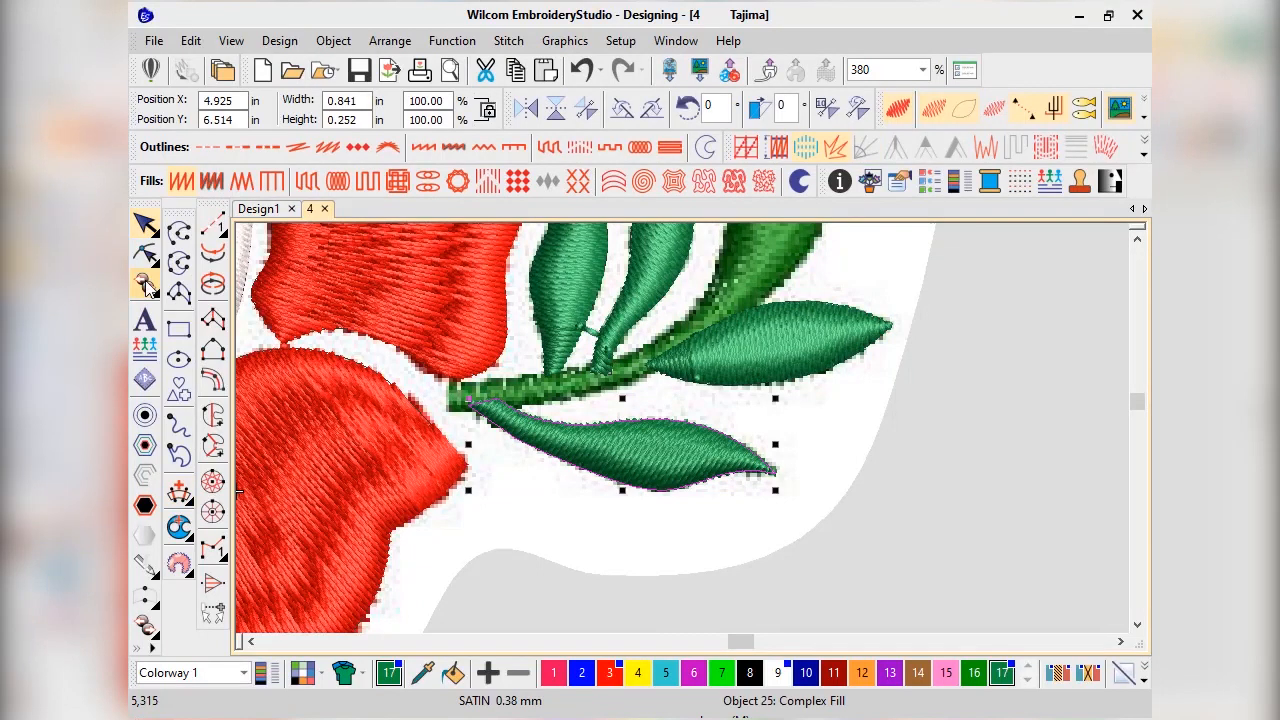
pyautogui.click(145, 254)
pyautogui.moveTo(468, 490); pyautogui.dragTo(640, 585)
pyautogui.press('Escape')
pyautogui.scroll(-4, 710, 421)
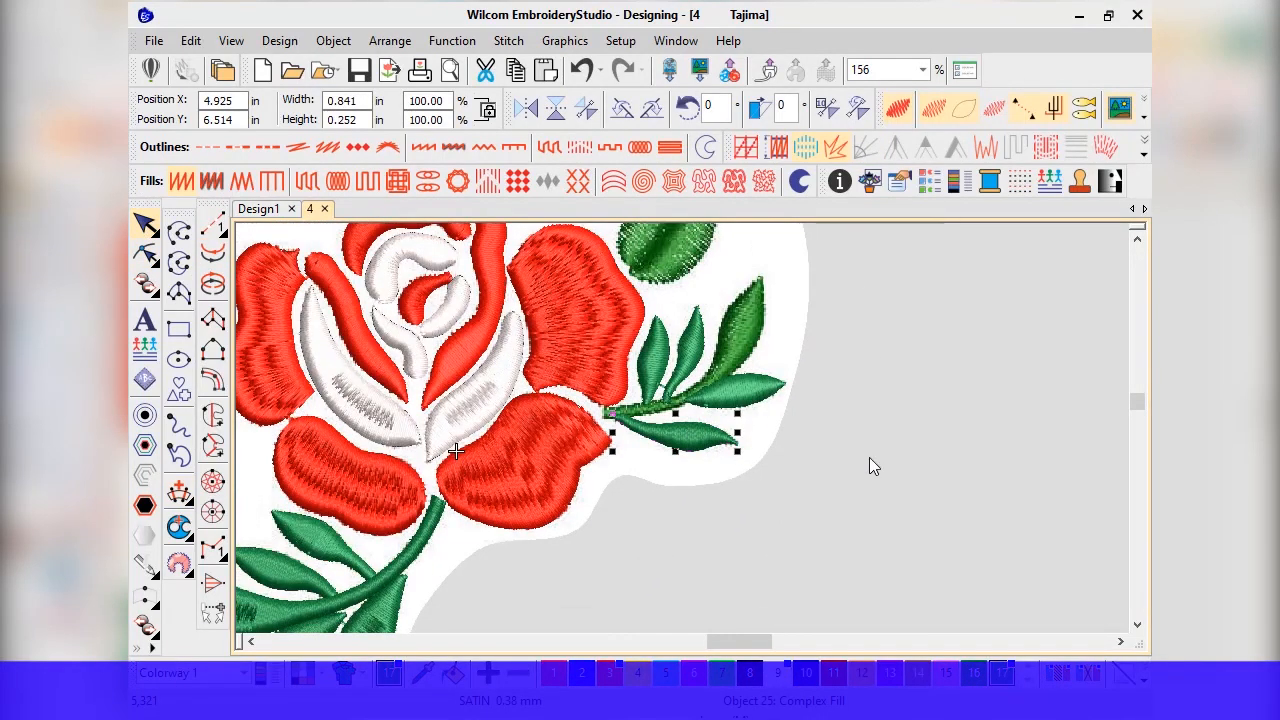
pyautogui.click(869, 457)
# Start one Complex Fill shape for the right sprig's stem and tall leaf, tracing the lower outer edge from the rose to the leaf tip
pyautogui.scroll(4, 778, 377)
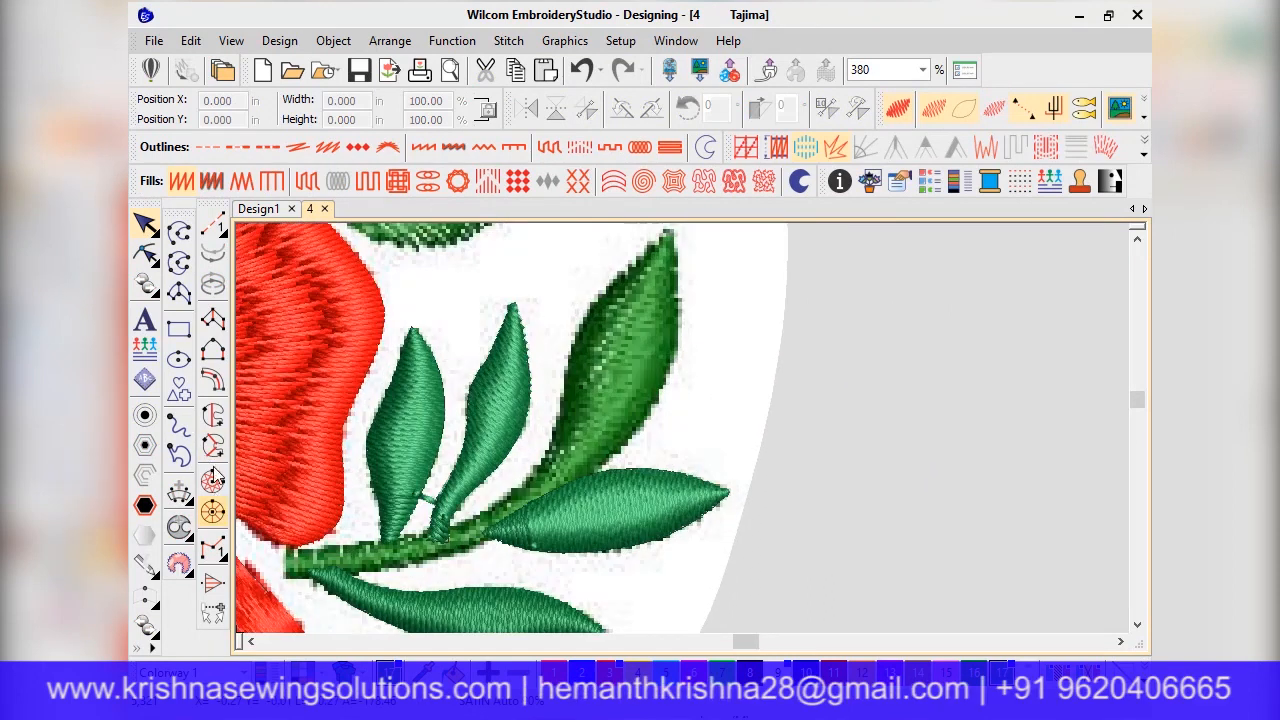
pyautogui.click(213, 417)
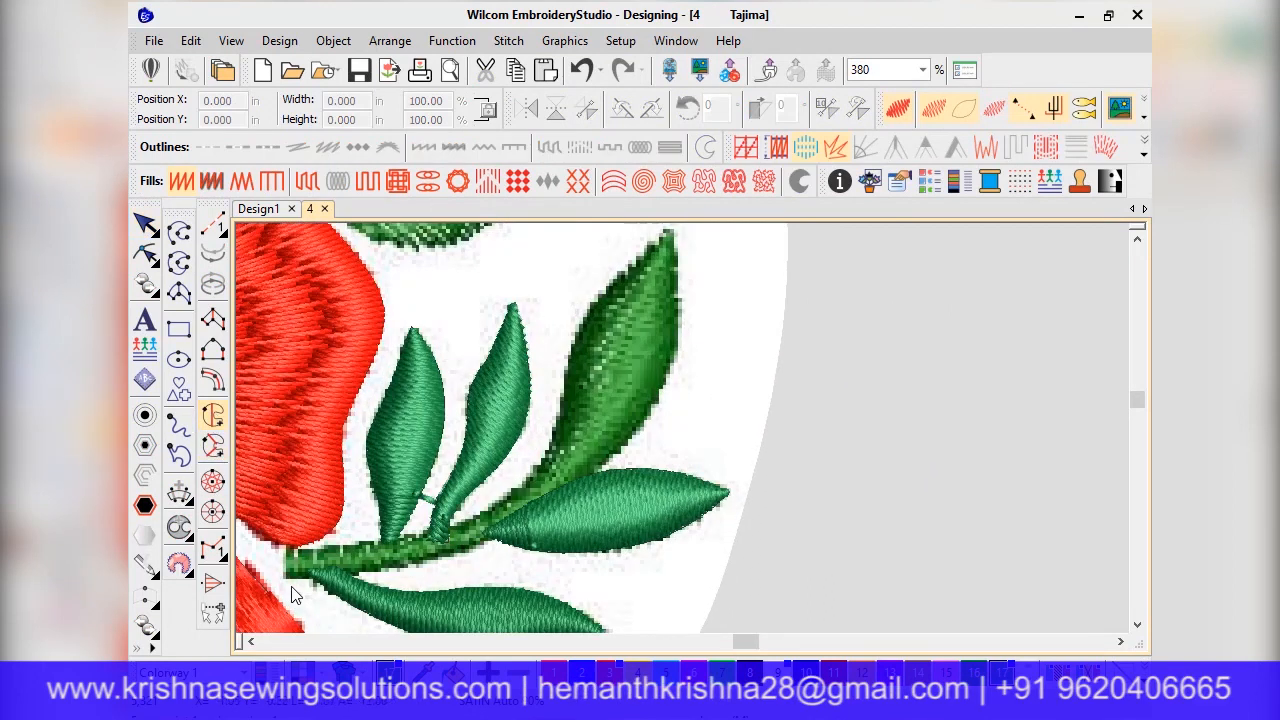
pyautogui.rightClick(392, 570)
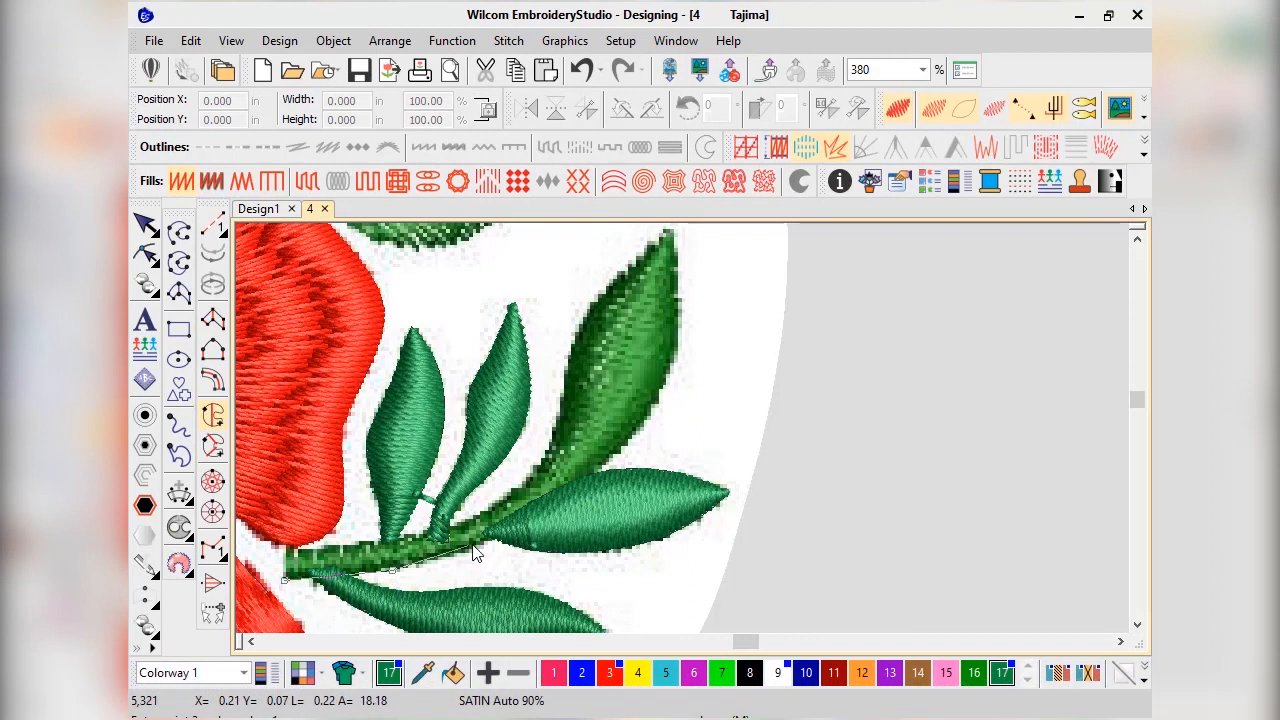
pyautogui.rightClick(503, 534)
pyautogui.rightClick(603, 466)
pyautogui.rightClick(668, 368)
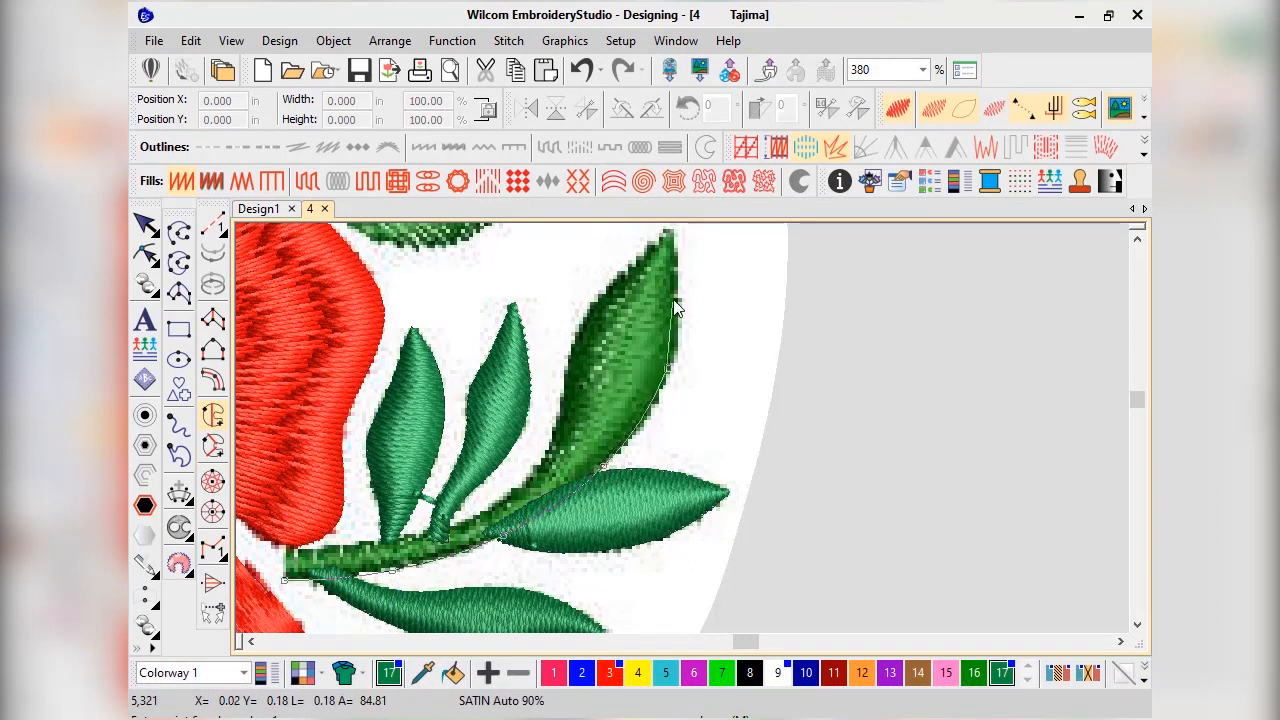
pyautogui.scroll(1, 680, 300)
pyautogui.click(679, 326)
# Continue the outline from the tall leaf's tip down its inner edge and the stem's upper side to the rose, and generate the stitches
pyautogui.rightClick(646, 356)
pyautogui.rightClick(591, 414)
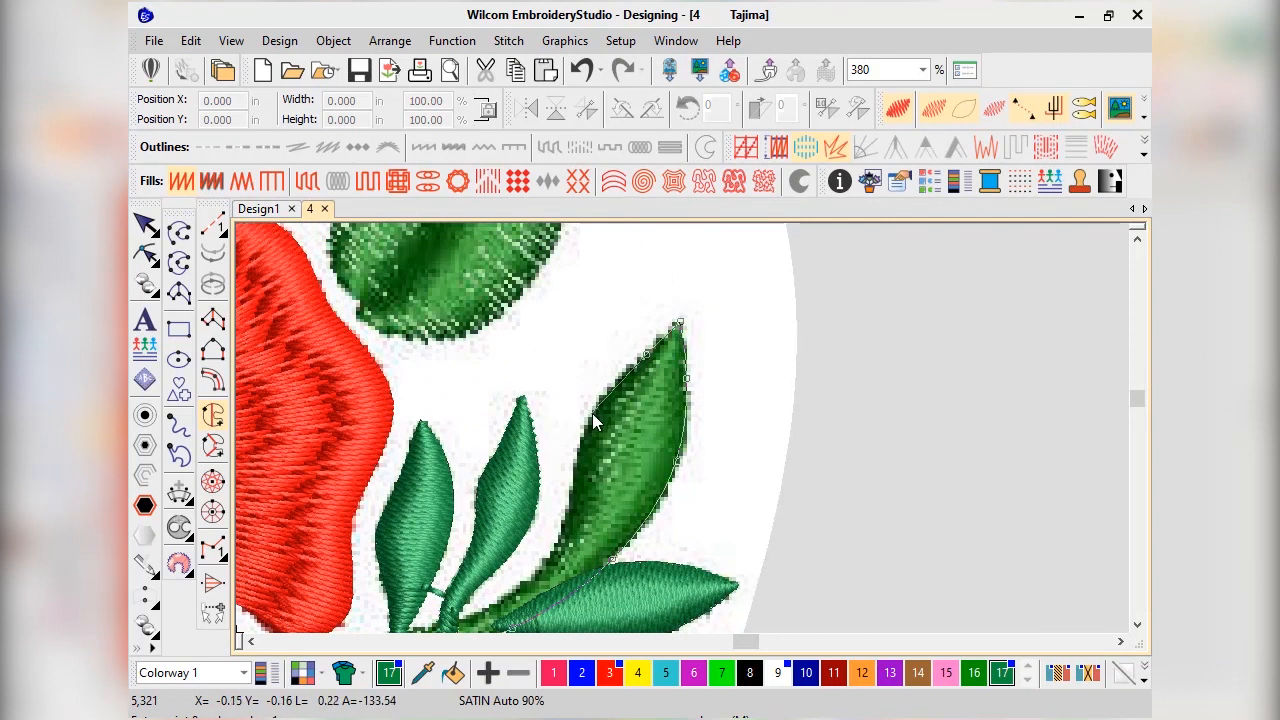
pyautogui.rightClick(571, 492)
pyautogui.rightClick(606, 478)
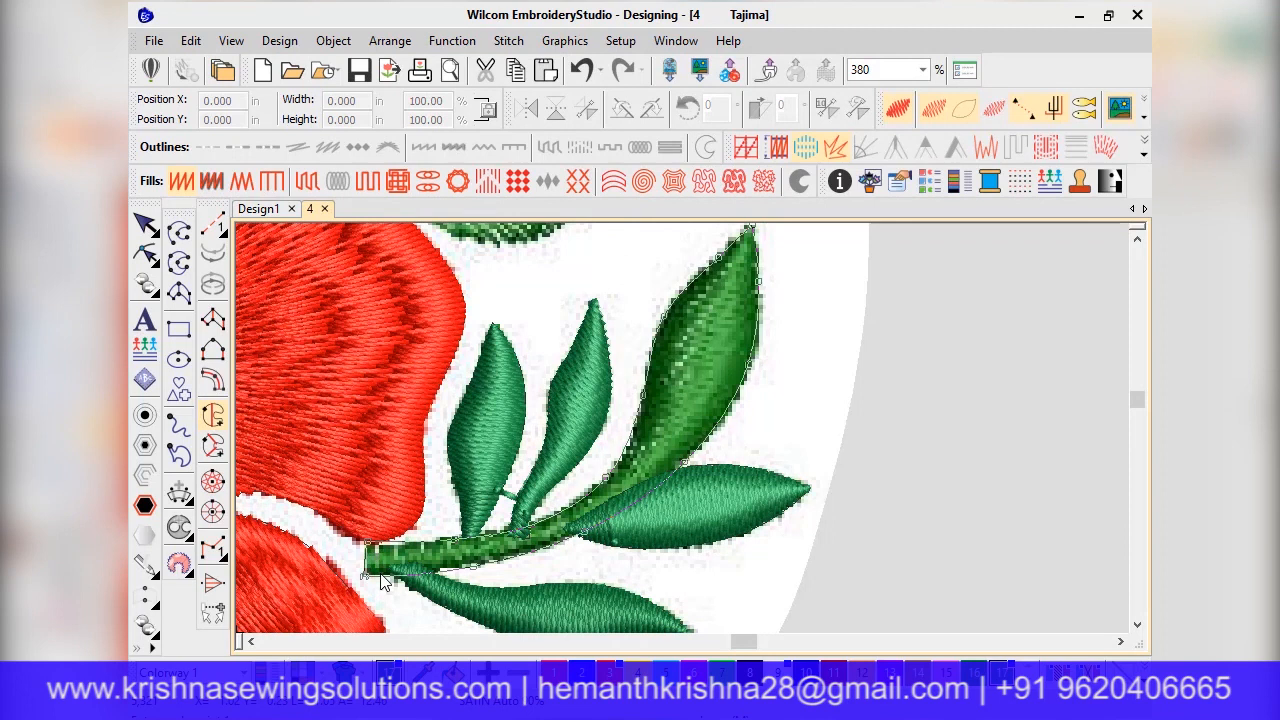
pyautogui.press('Return')
# Add four stitch-angle lines across the stem and tall leaf, about 89° at the rose end and about 115° mid-stem, and apply them
pyautogui.click(145, 224)
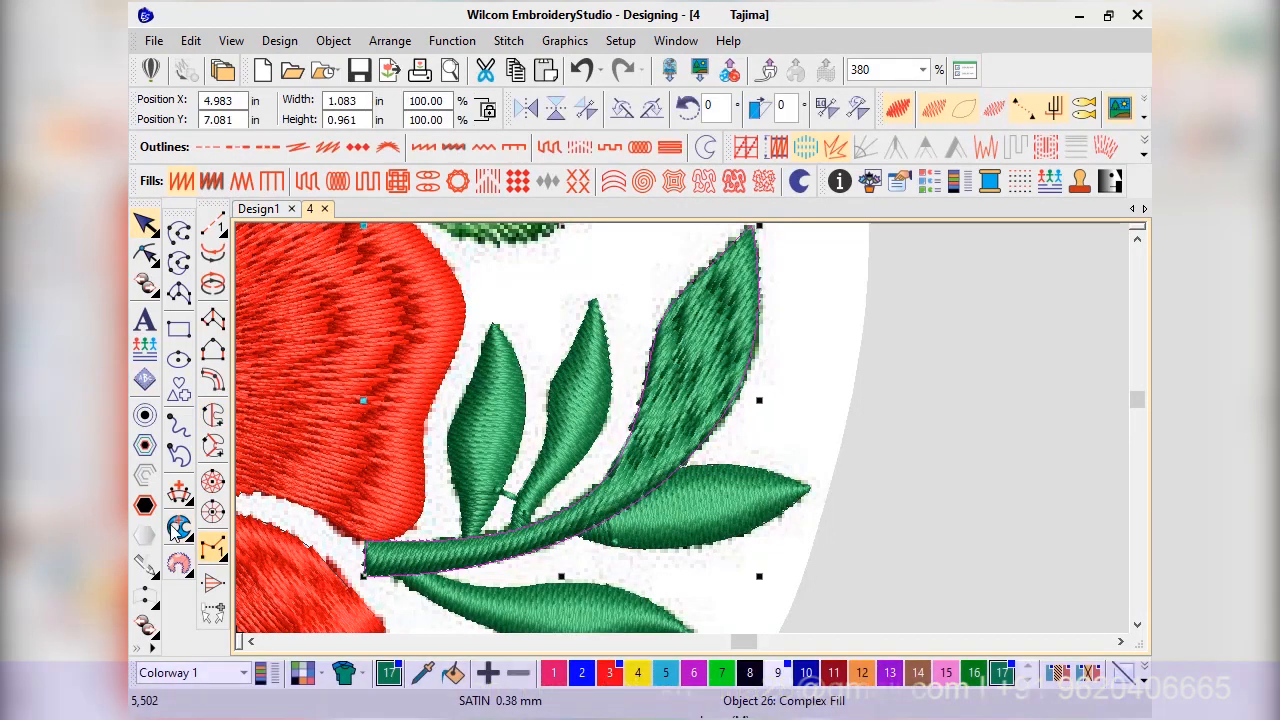
pyautogui.click(180, 492)
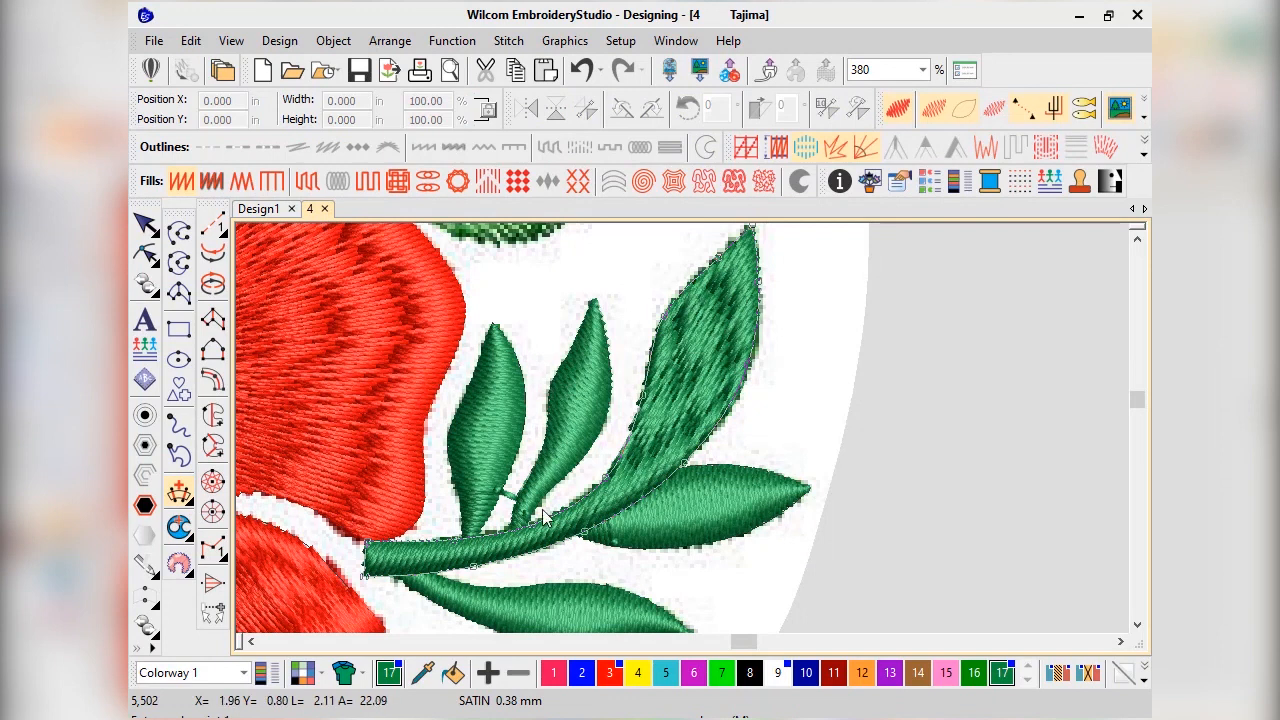
pyautogui.click(391, 532)
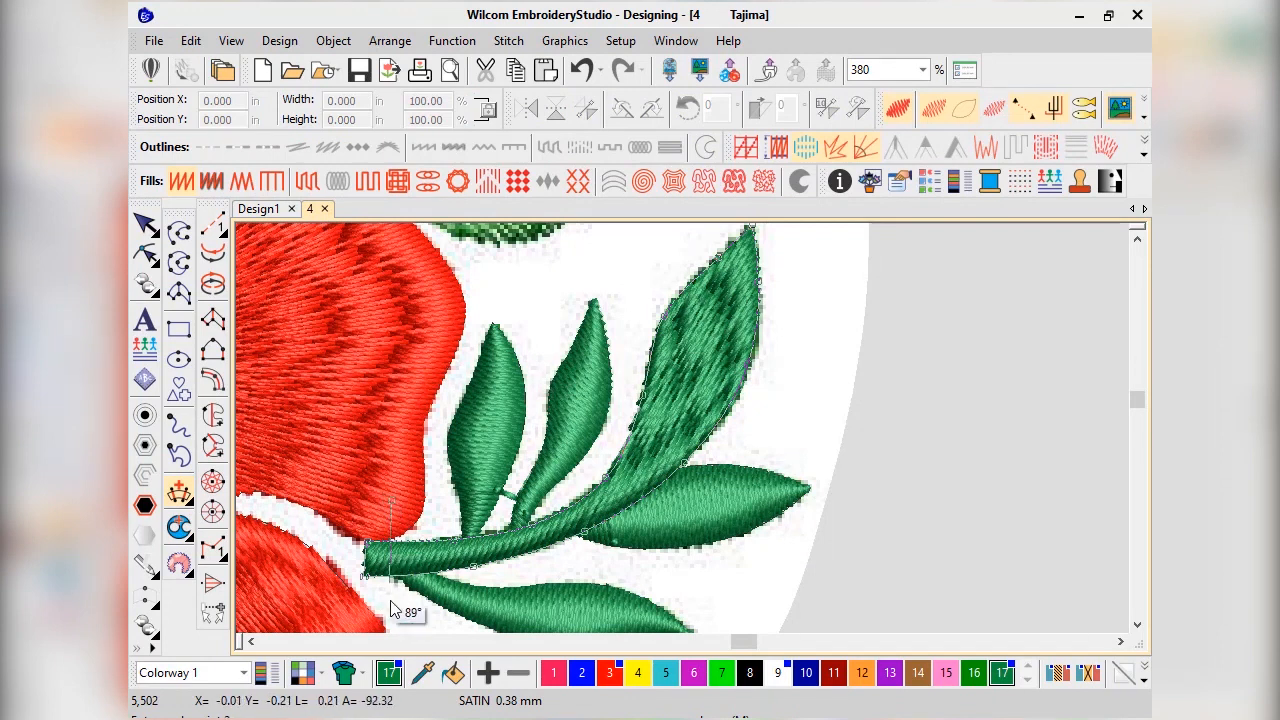
pyautogui.click(542, 550)
pyautogui.click(652, 422)
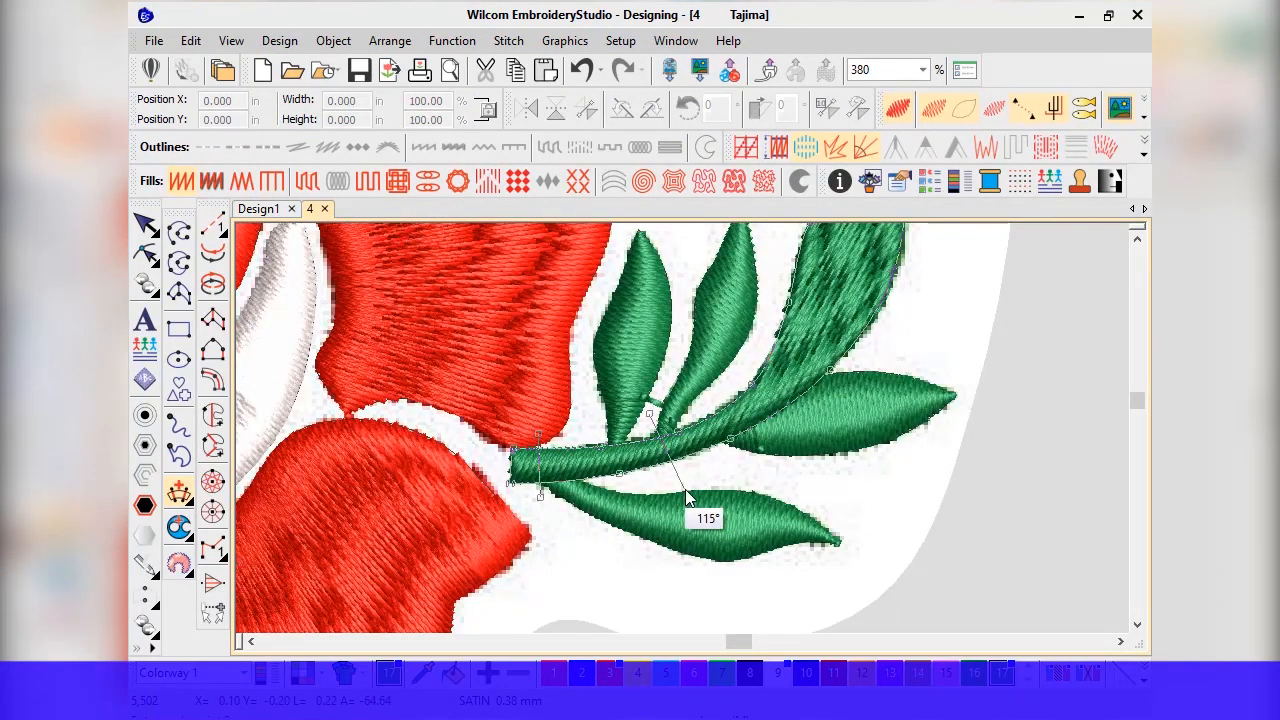
pyautogui.click(676, 473)
pyautogui.click(758, 341)
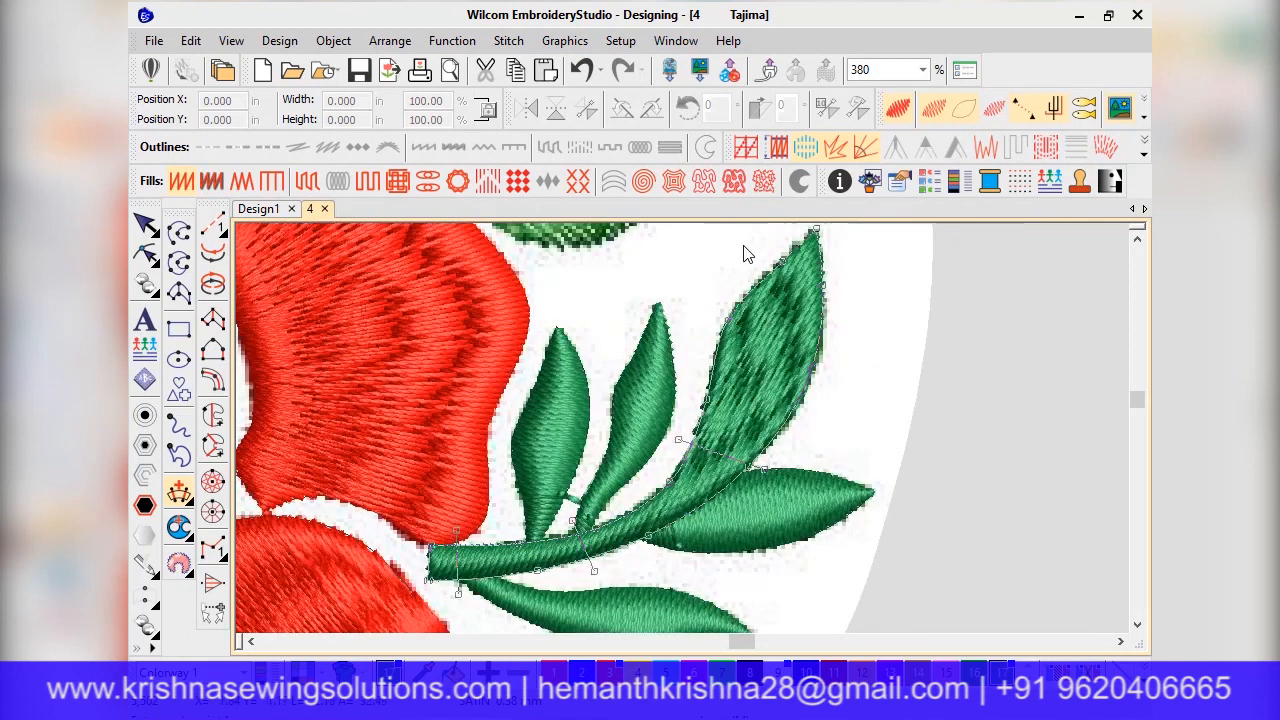
pyautogui.click(717, 301)
pyautogui.click(862, 340)
pyautogui.press('Return')
# Reshape the tall leaf by nudging the node midway along its outer edge slightly outward, and clear the selection
pyautogui.press('h')
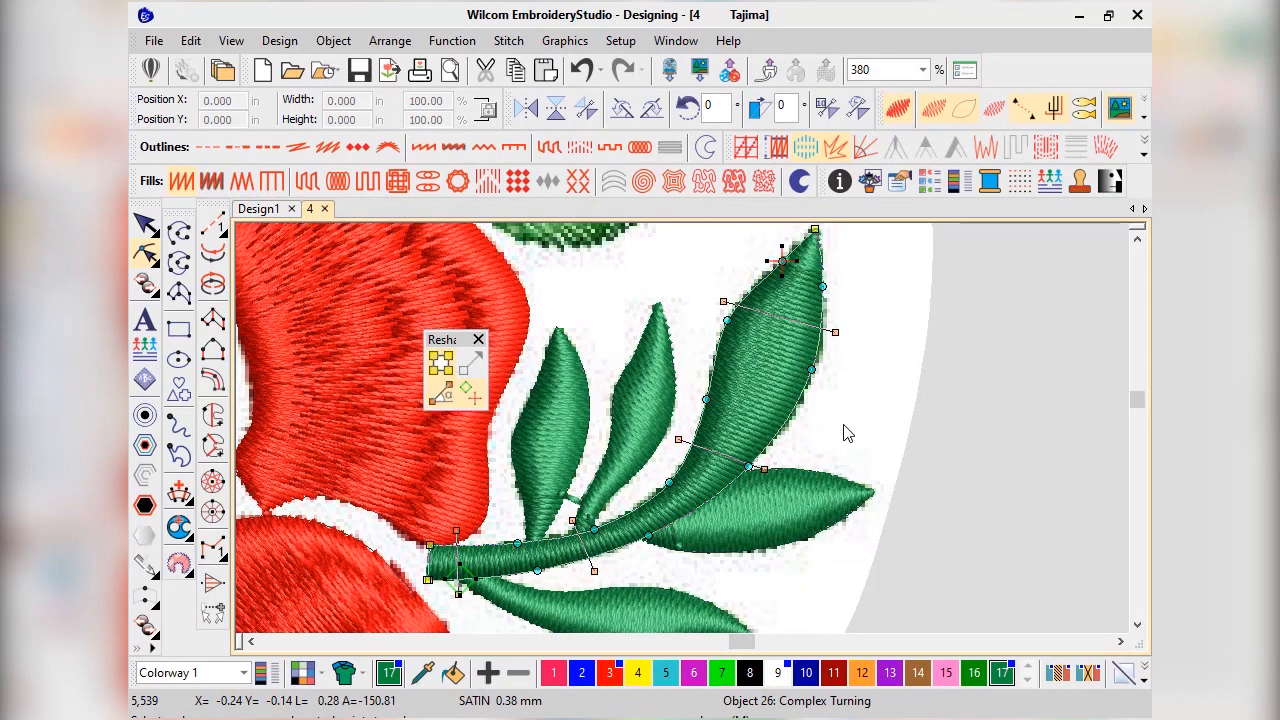
pyautogui.click(813, 373)
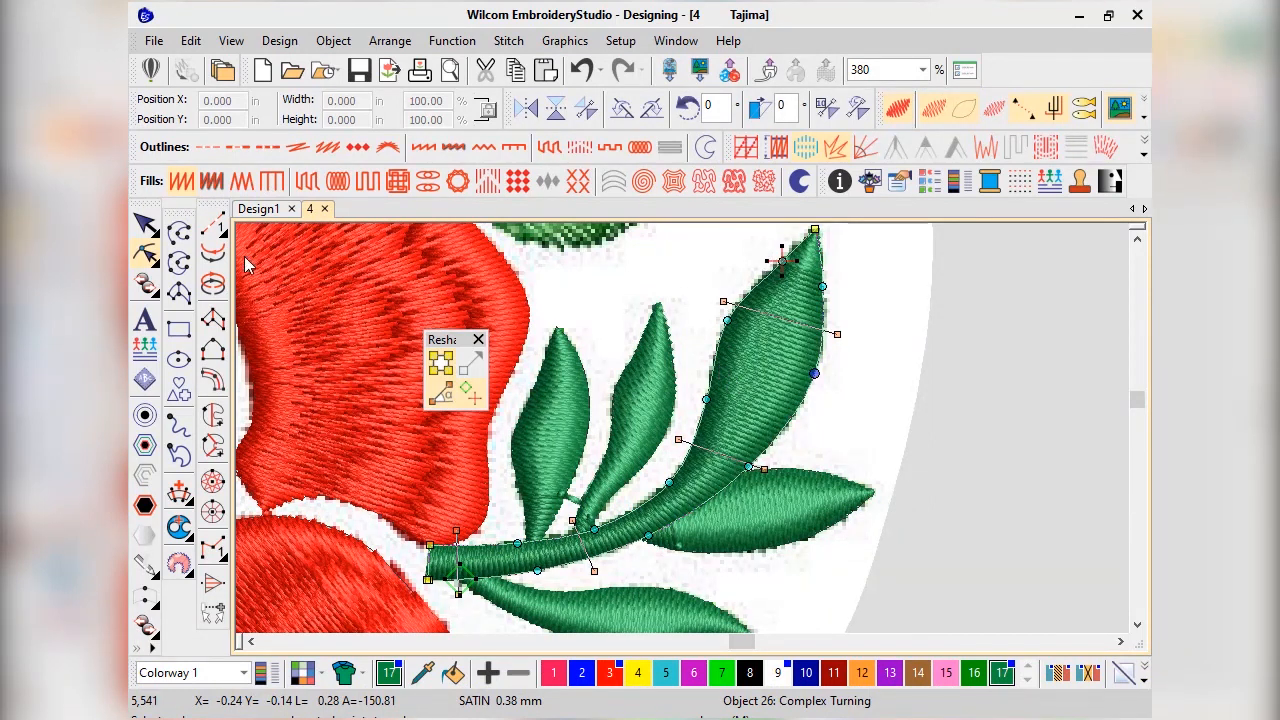
pyautogui.scroll(-4, 697, 437)
pyautogui.click(146, 222)
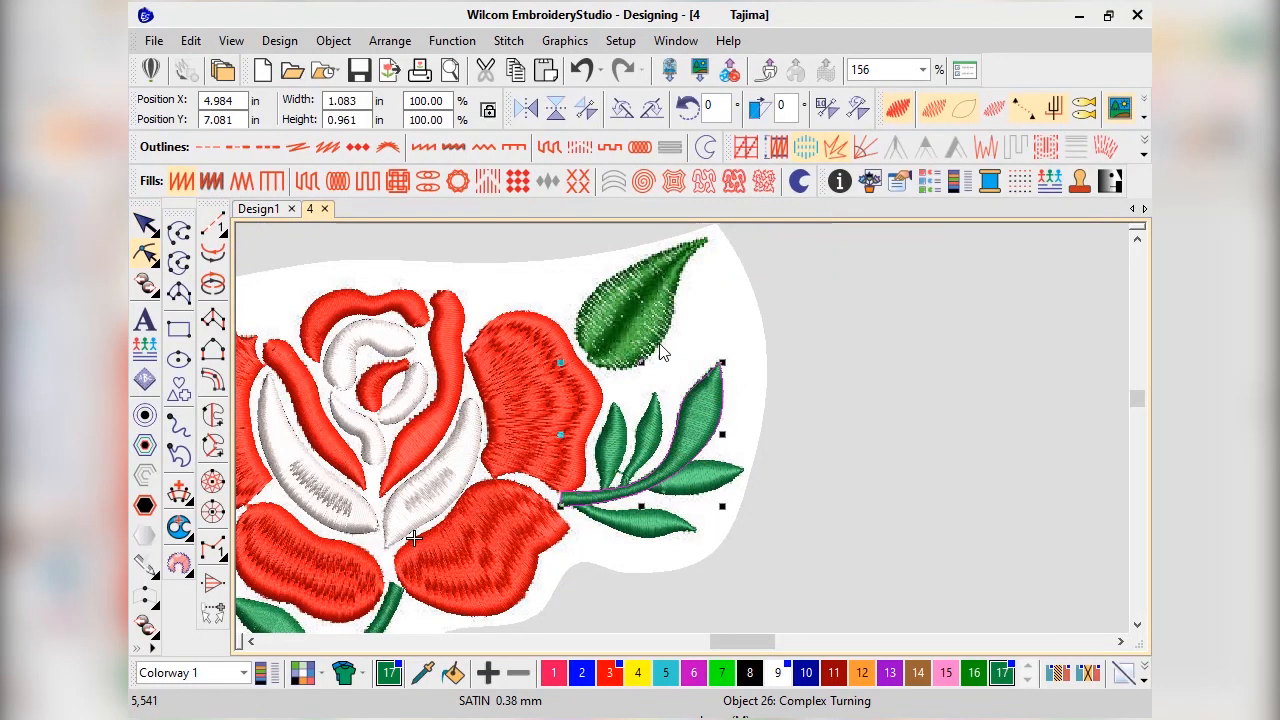
pyautogui.click(662, 349)
# Examine the shape and central vein of the large untraced leaf above the right sprig
pyautogui.scroll(-2, 684, 432)
pyautogui.scroll(-1, 685, 432)
pyautogui.scroll(6, 685, 430)
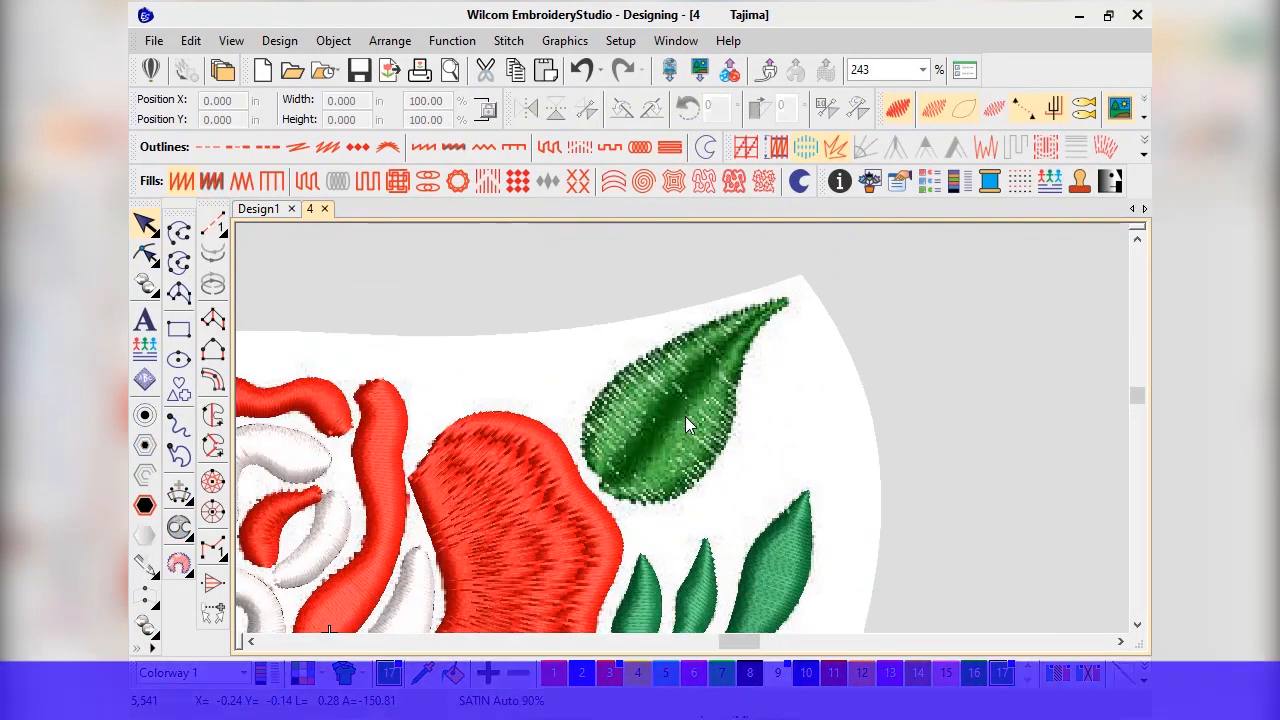
pyautogui.scroll(-2, 688, 425)
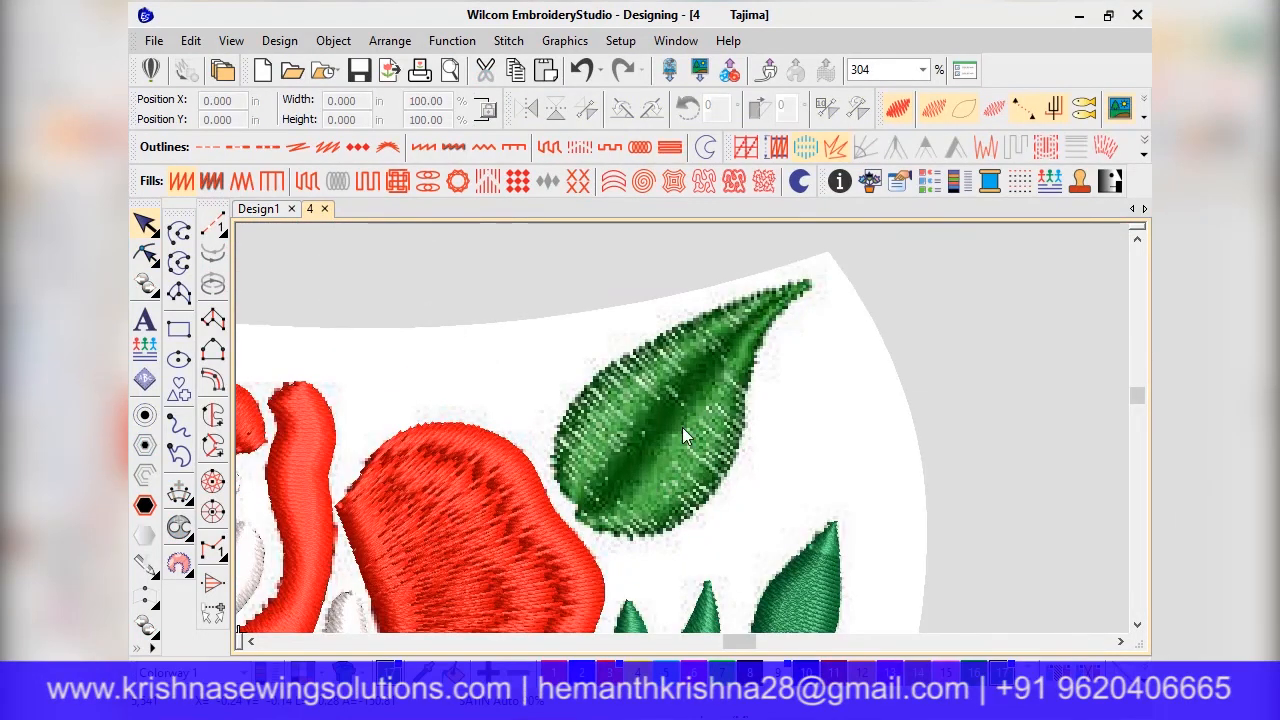
pyautogui.scroll(-1, 693, 436)
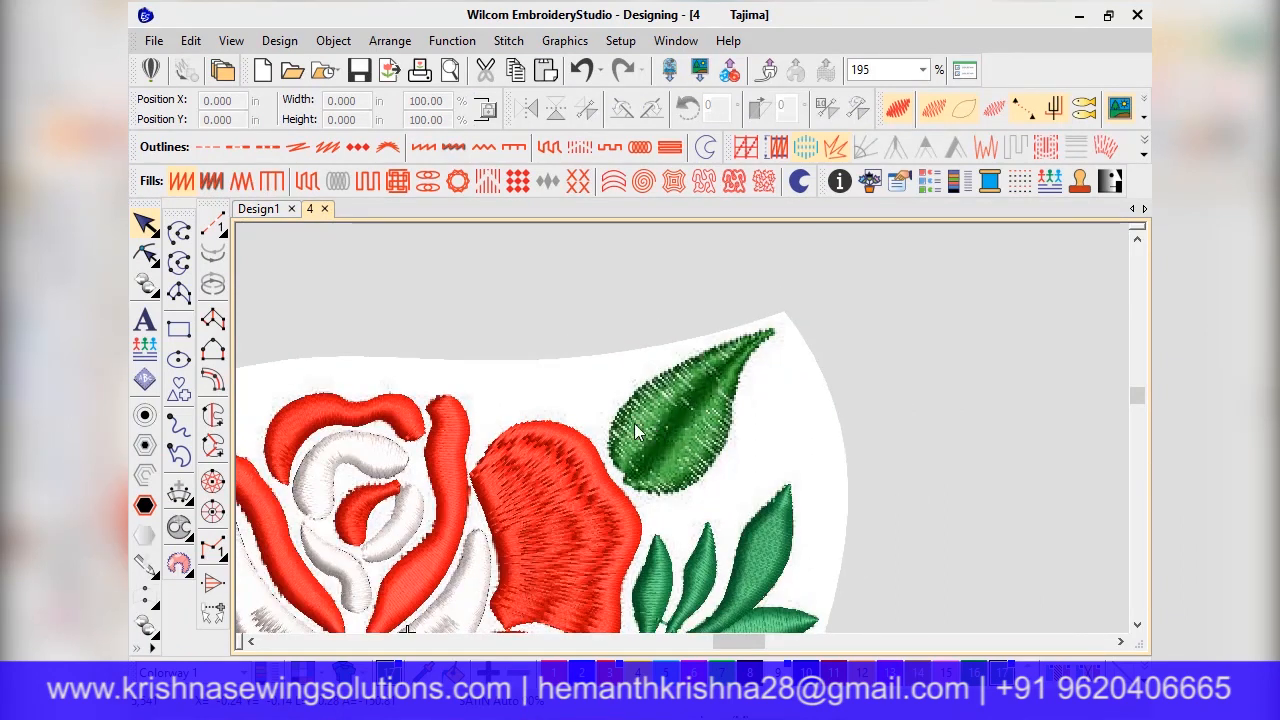
pyautogui.scroll(-2, 660, 430)
pyautogui.scroll(3, 682, 427)
pyautogui.scroll(-3, 700, 440)
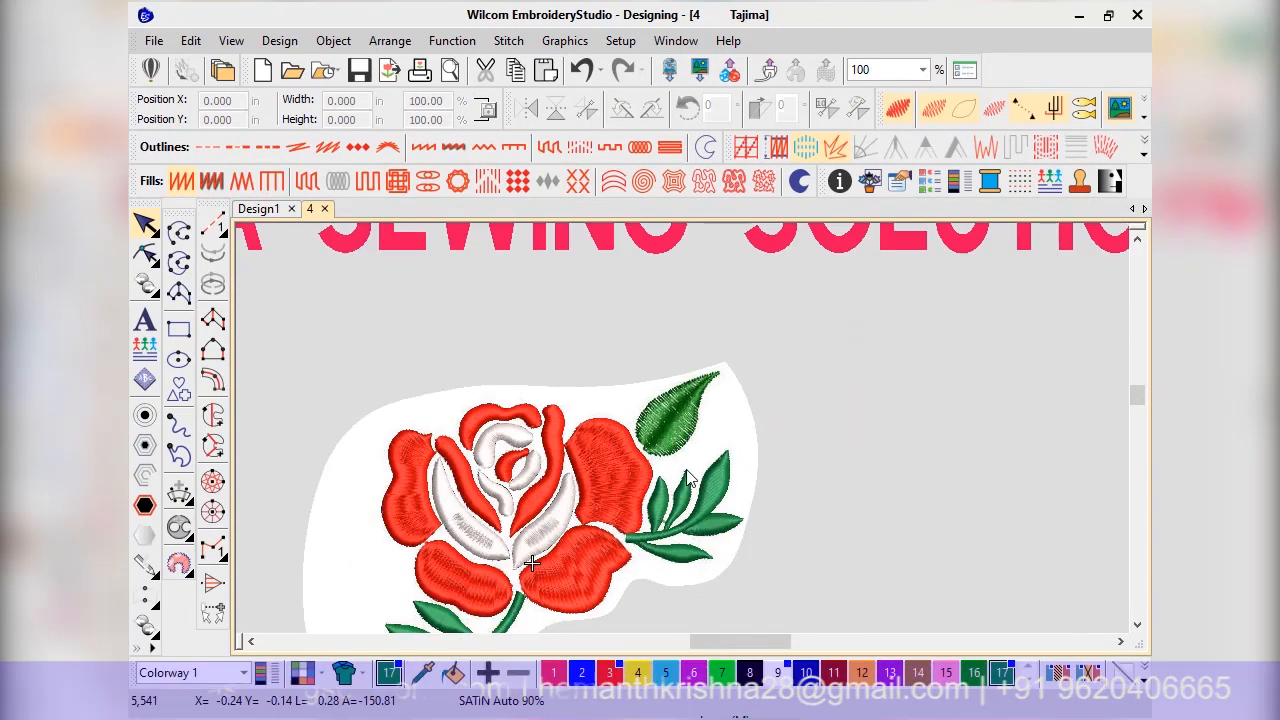
pyautogui.scroll(2, 741, 336)
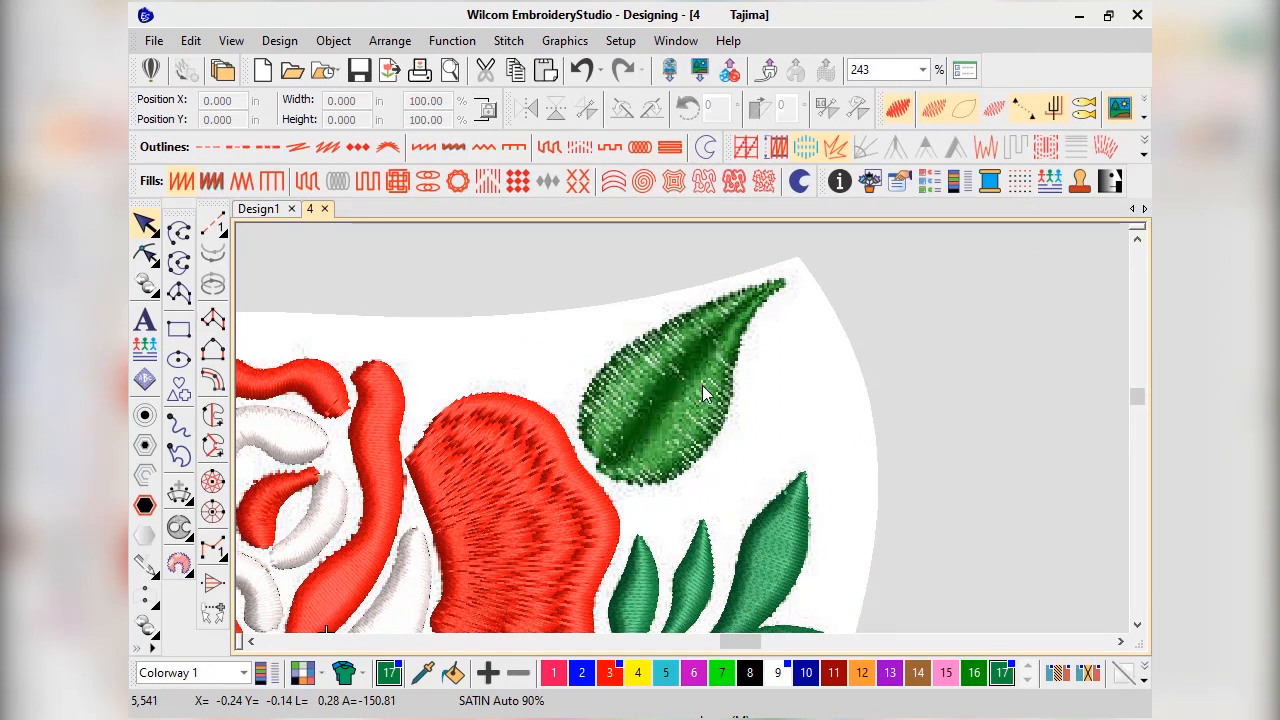
pyautogui.scroll(-2, 703, 393)
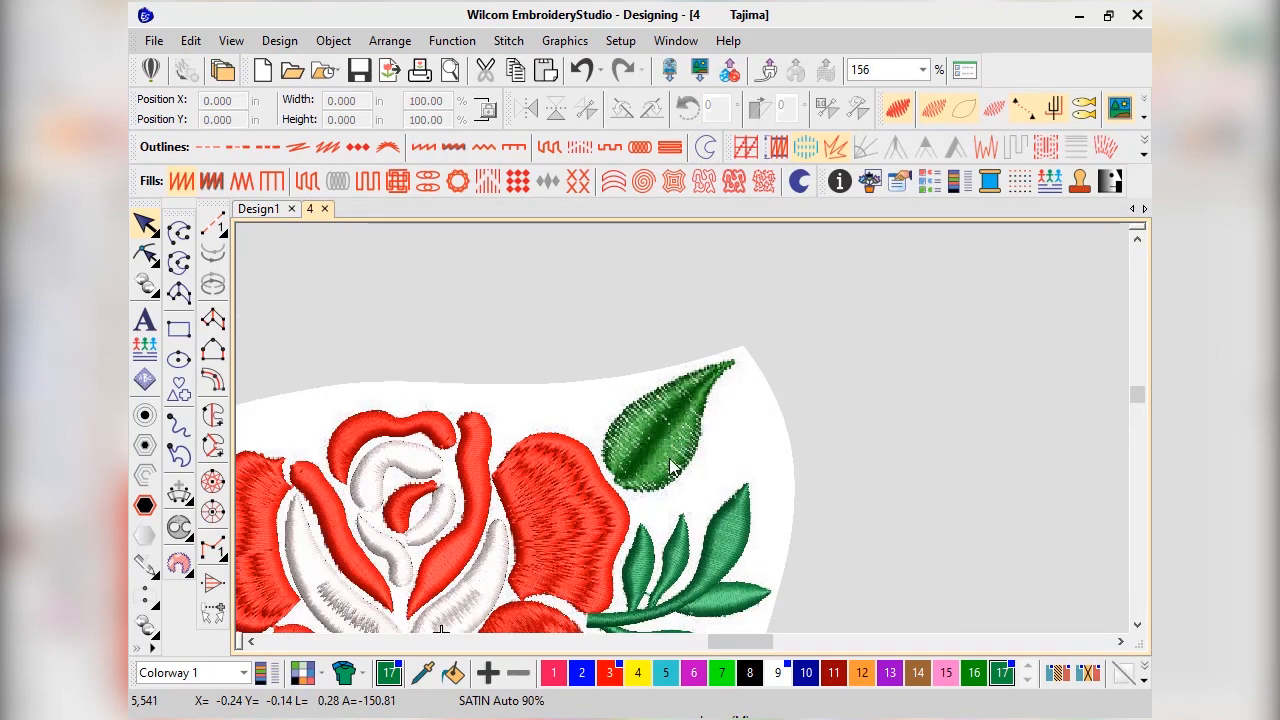
pyautogui.scroll(2, 671, 429)
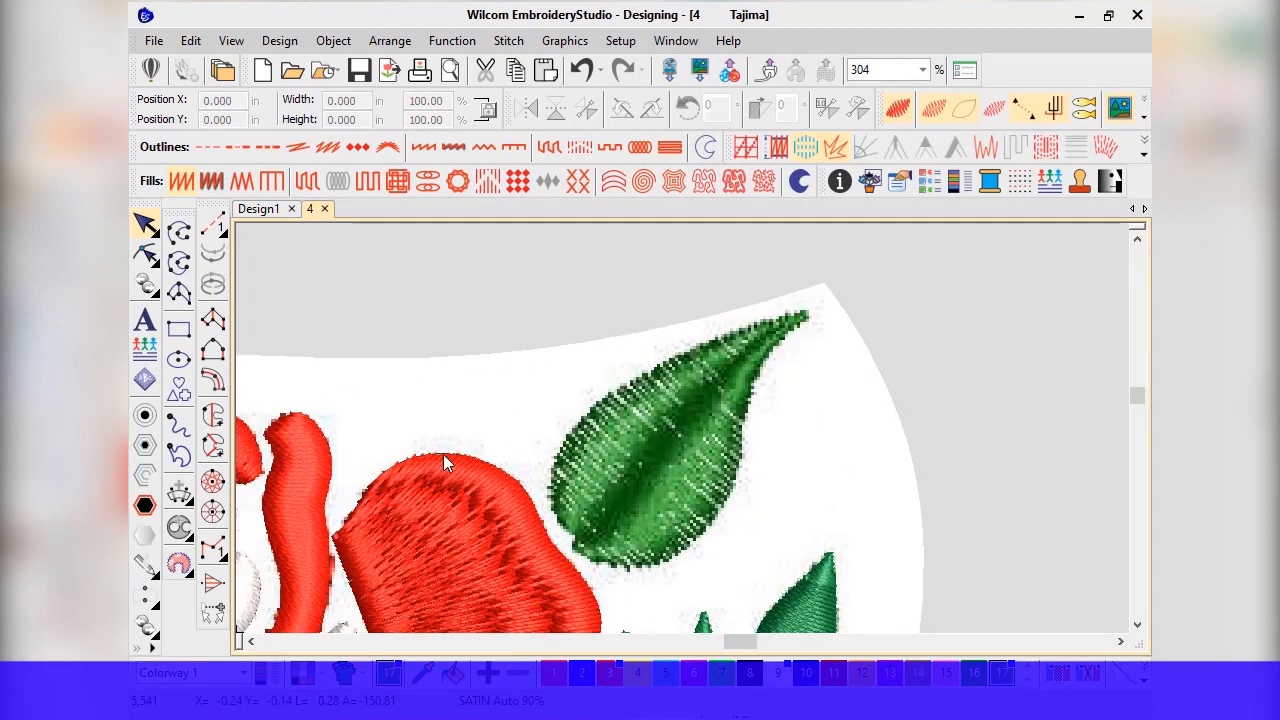
# Trace the large leaf above the right sprig with Complex Fill, from its base over the tip and back, and generate its stitches
pyautogui.click(212, 414)
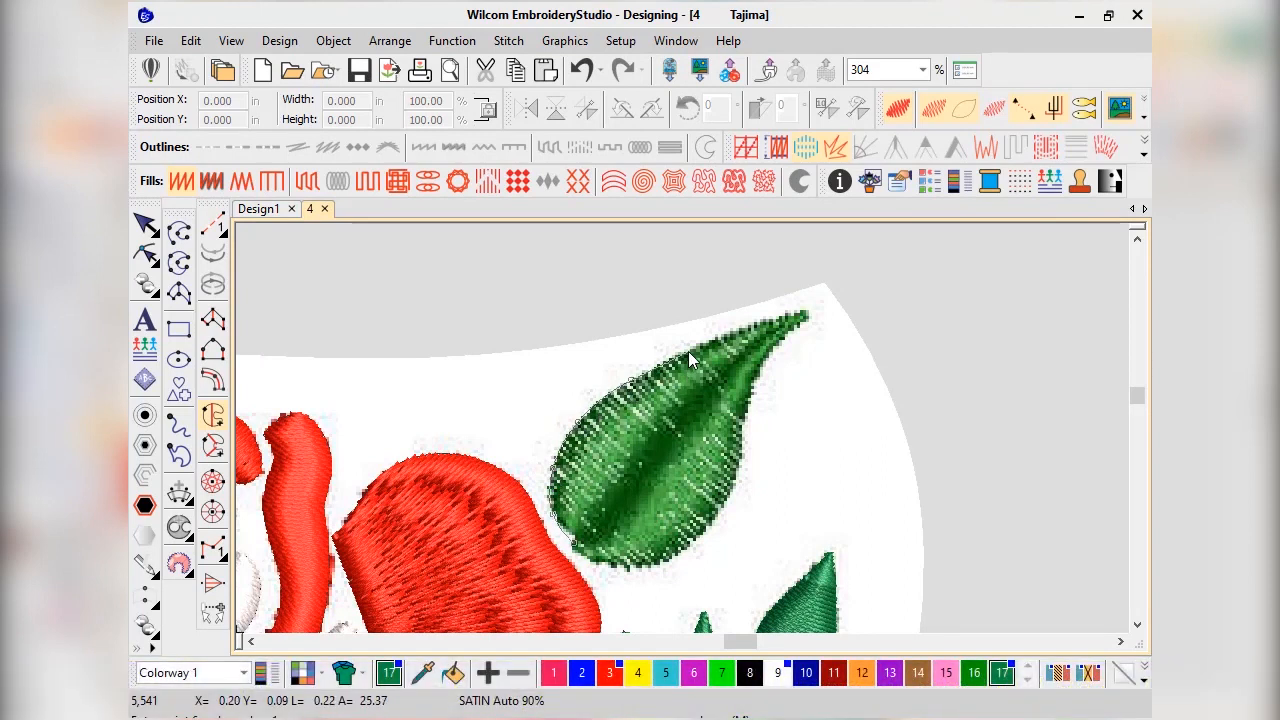
pyautogui.click(811, 312)
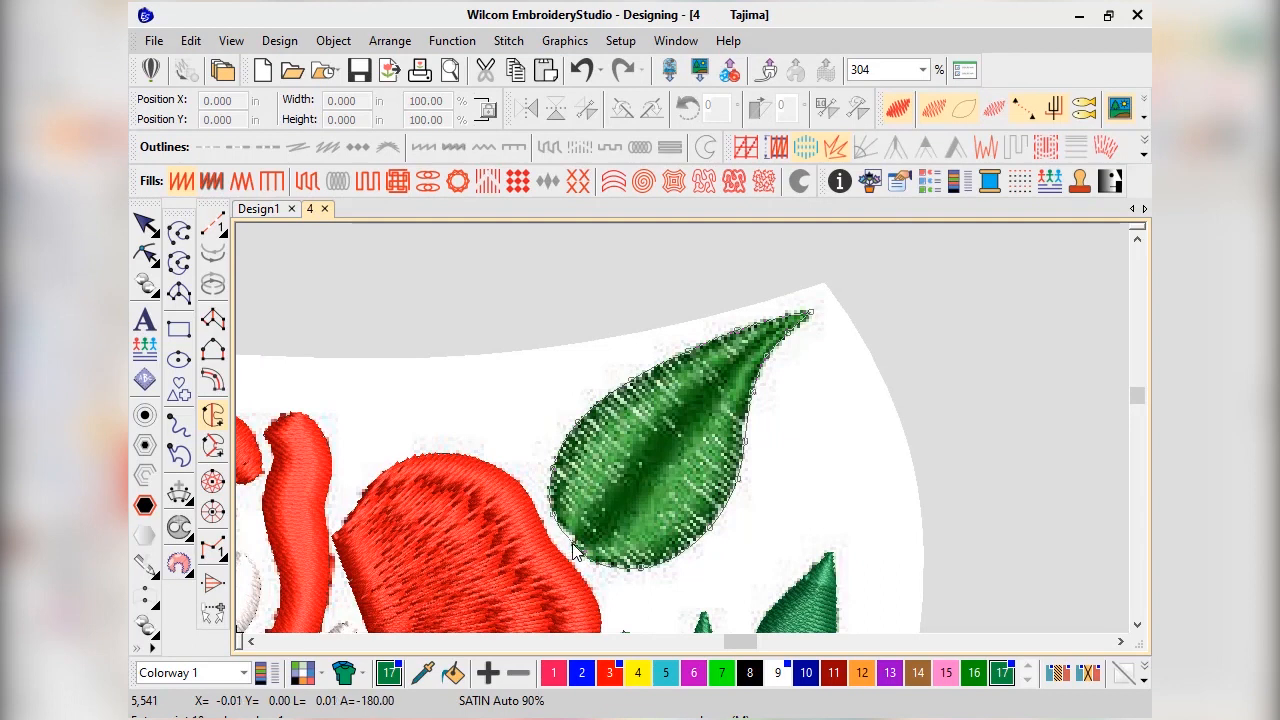
pyautogui.press('Return')
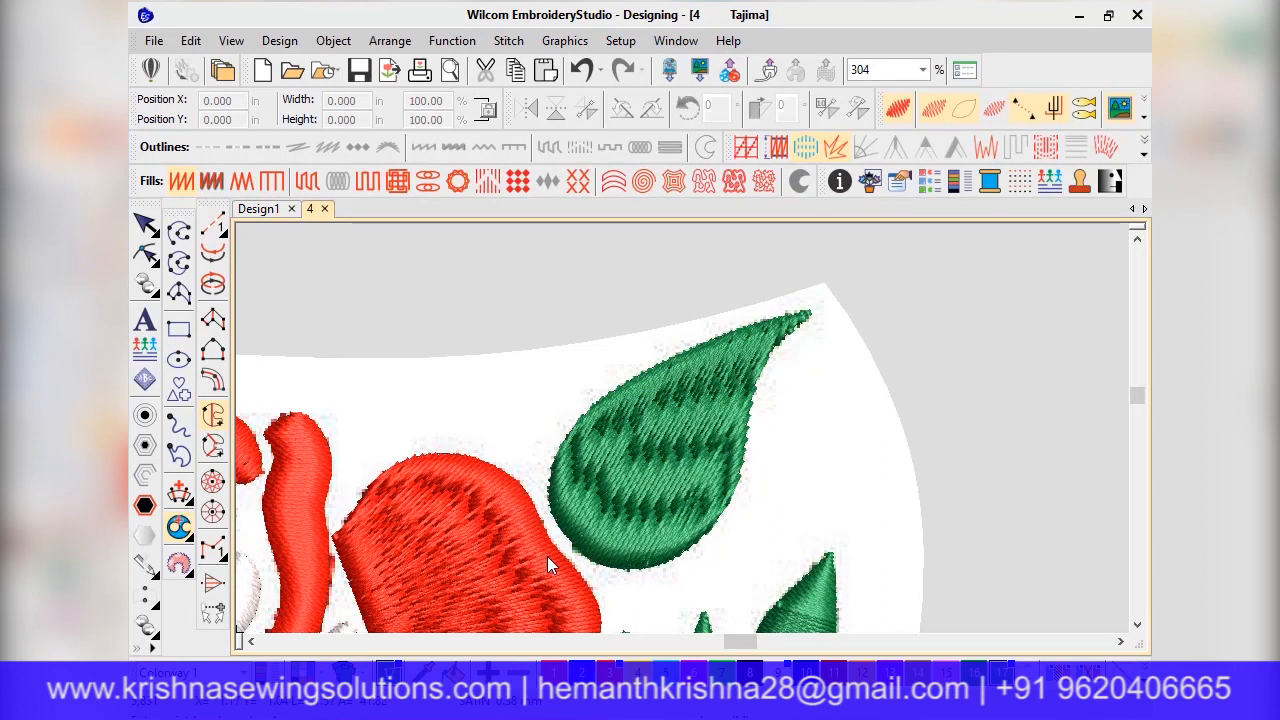
# Start a Knife cut on the large leaf, hiding the stitches to expose the artwork and placing the first point just outside its base
pyautogui.click(147, 232)
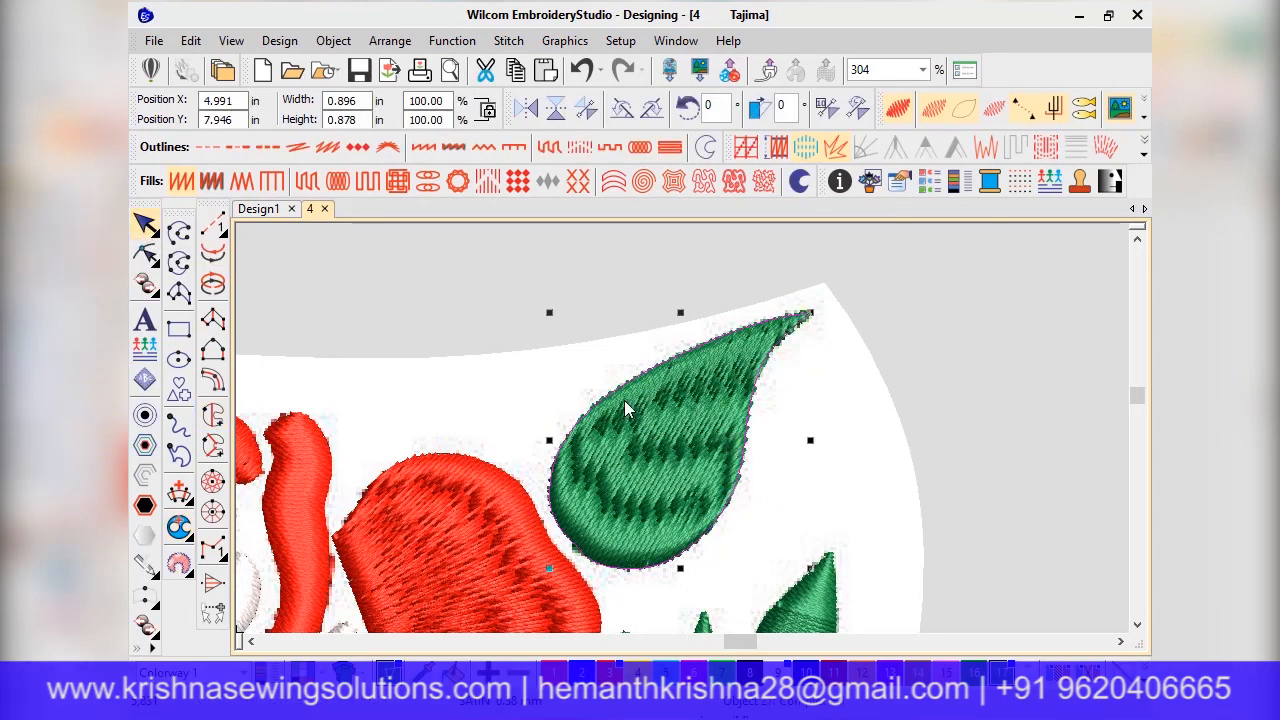
pyautogui.click(158, 298)
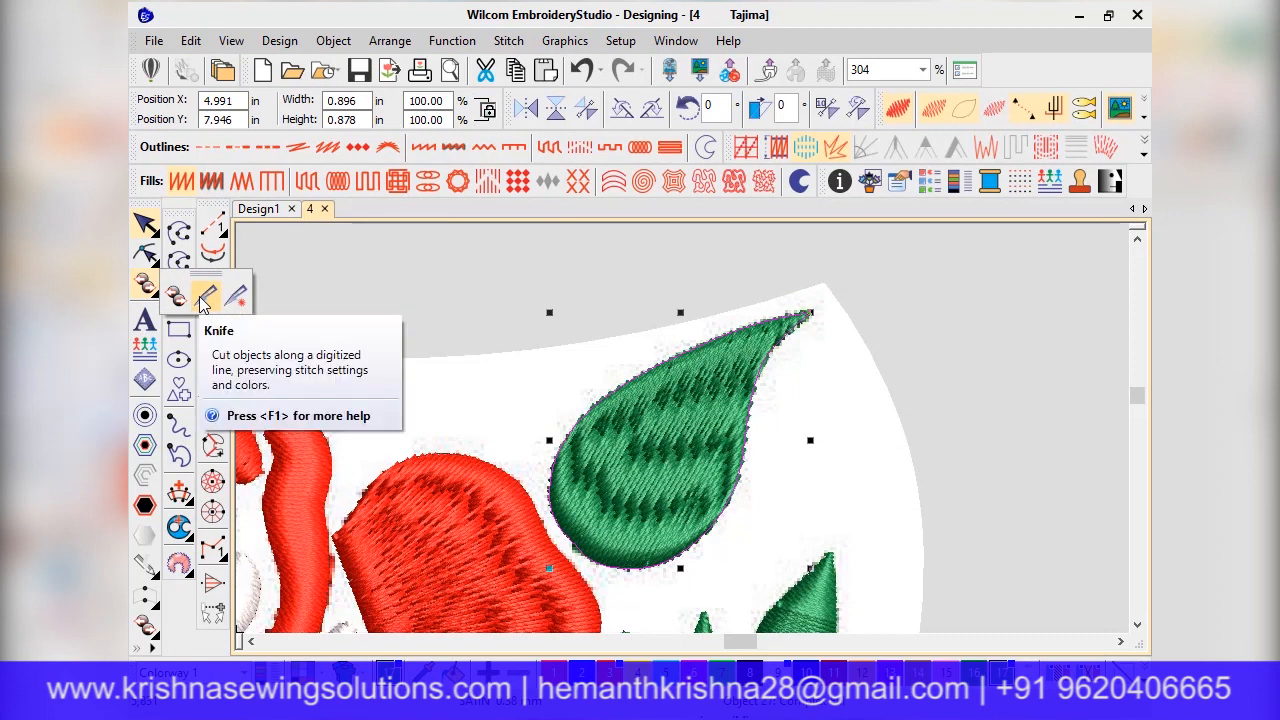
pyautogui.click(200, 303)
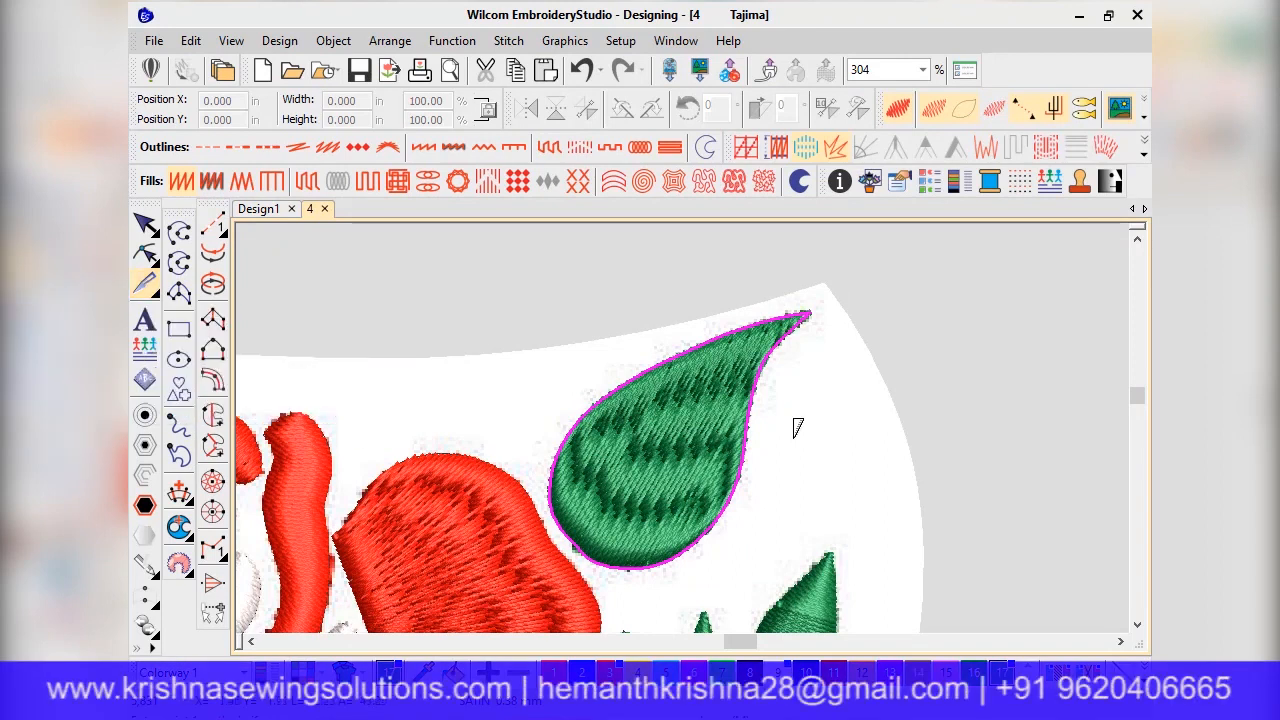
pyautogui.click(930, 116)
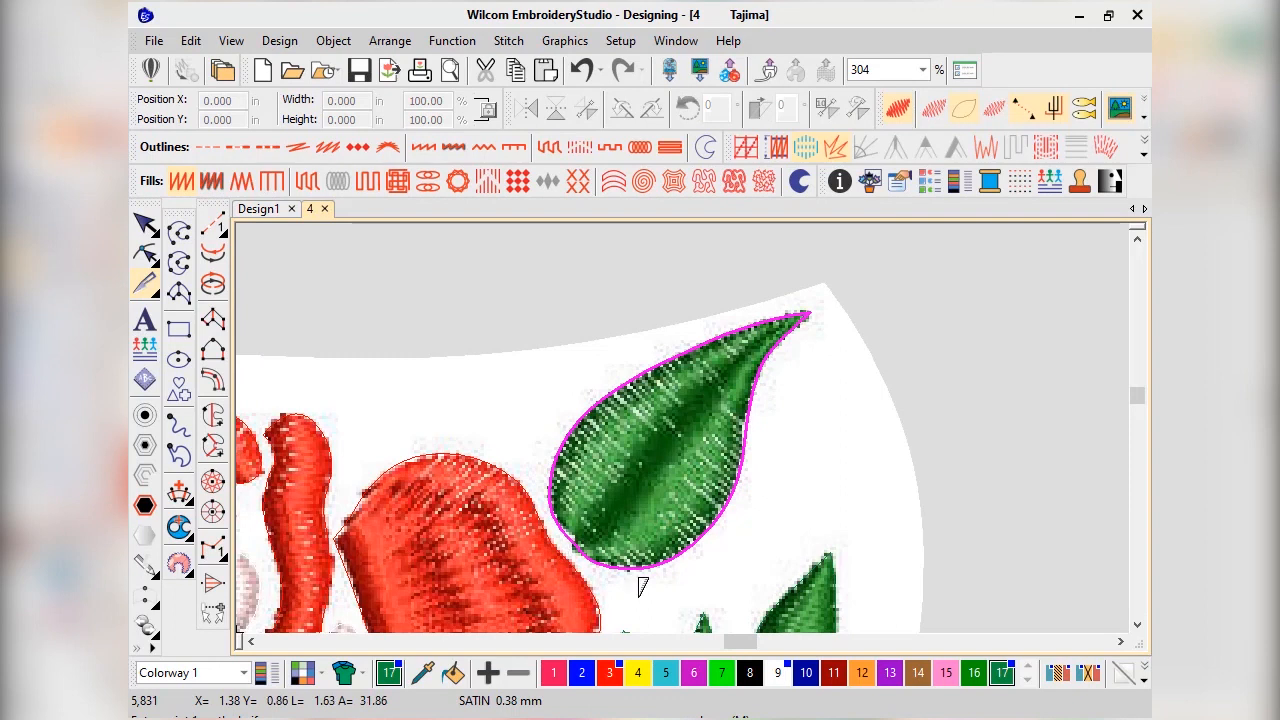
pyautogui.scroll(2, 595, 533)
pyautogui.scroll(1, 595, 533)
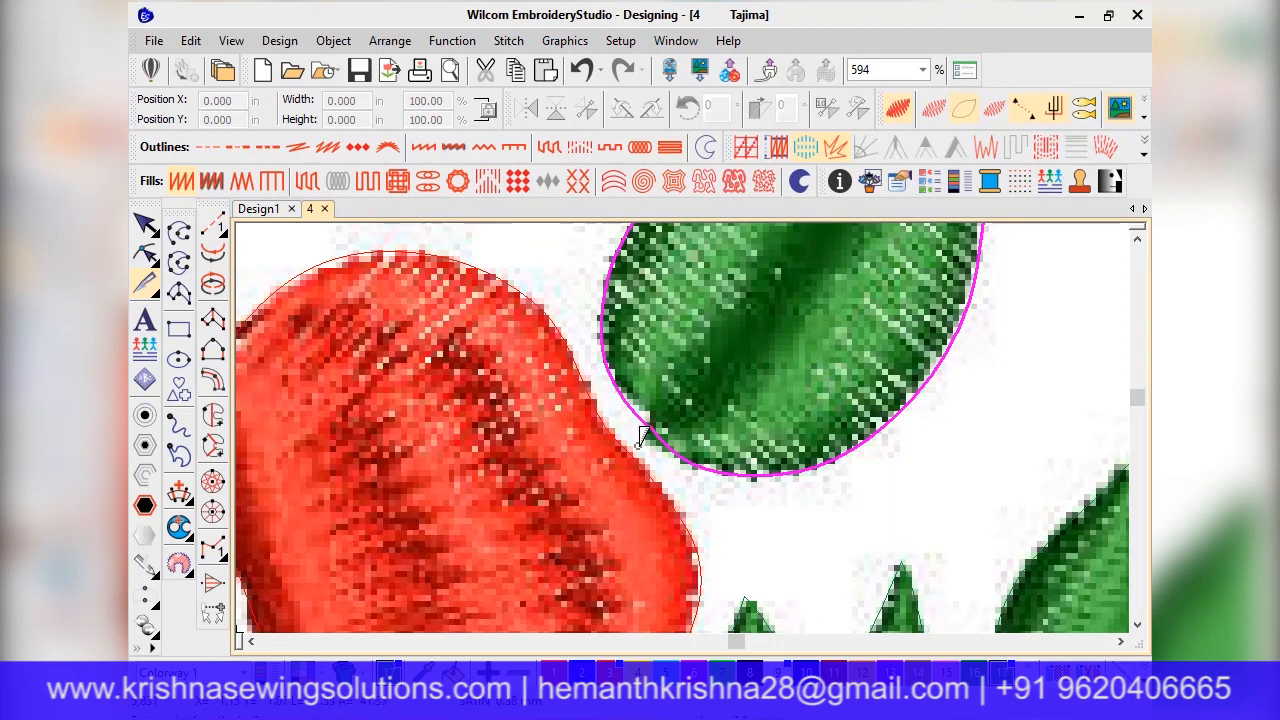
pyautogui.scroll(-2, 691, 384)
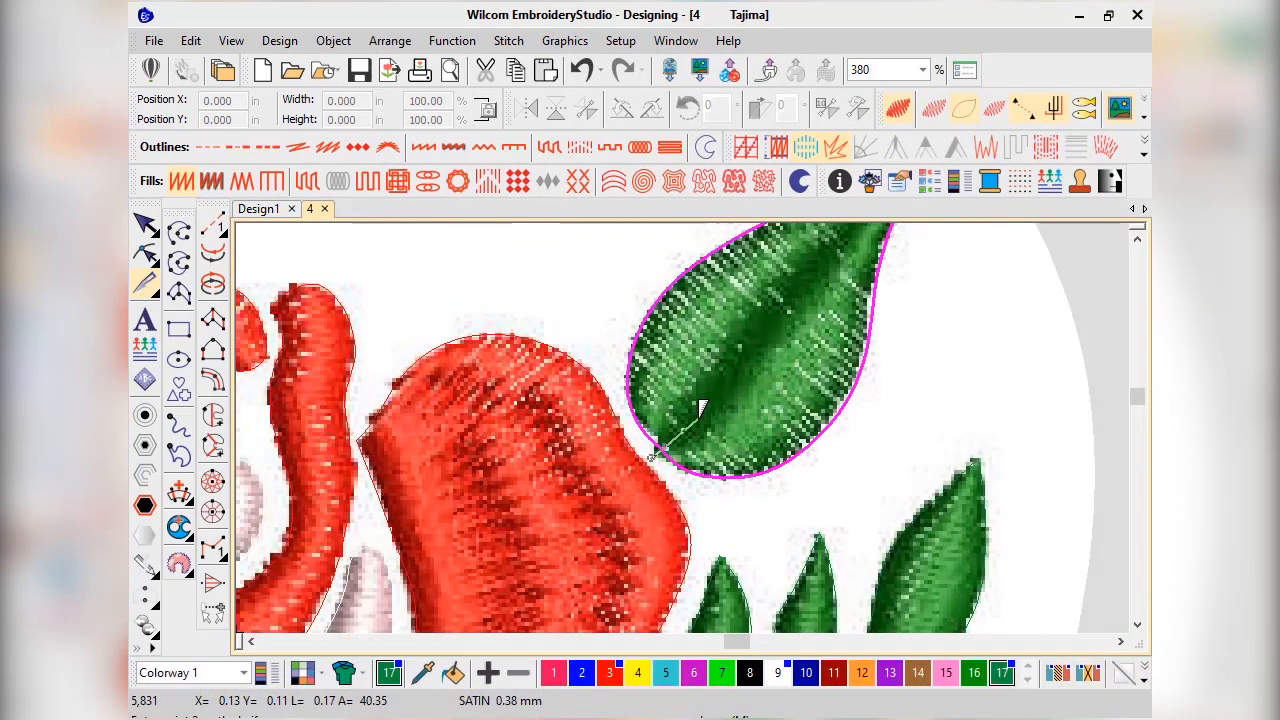
# Draw the cut line along the large leaf's dark central vein to just beyond the tip, apply it and show the stitches again
pyautogui.click(739, 366)
pyautogui.click(773, 320)
pyautogui.press('c')
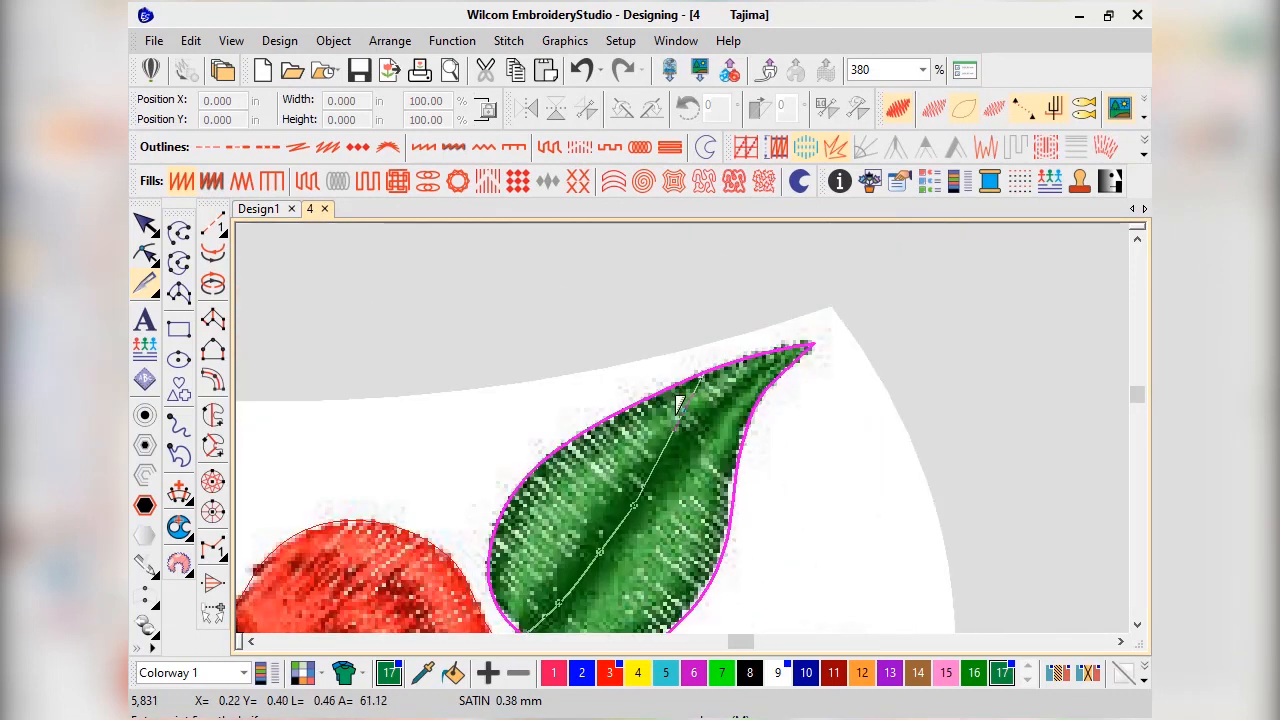
pyautogui.click(679, 447)
pyautogui.click(713, 415)
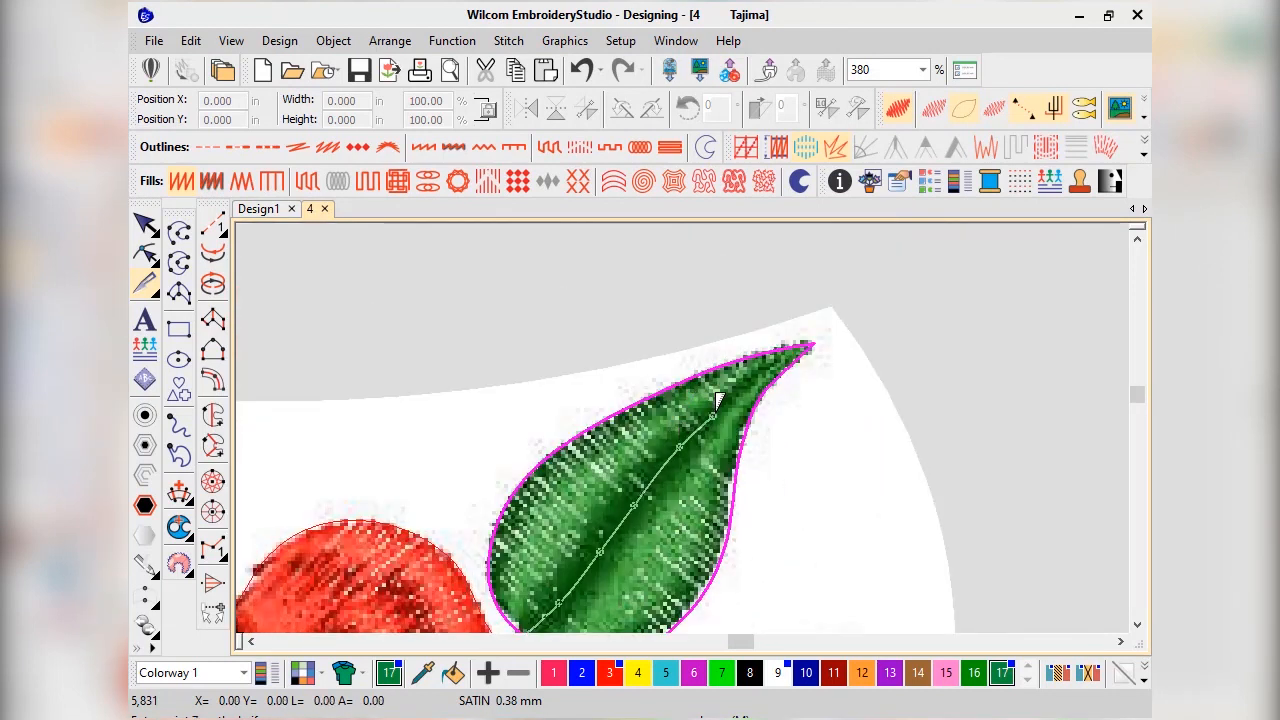
pyautogui.click(755, 372)
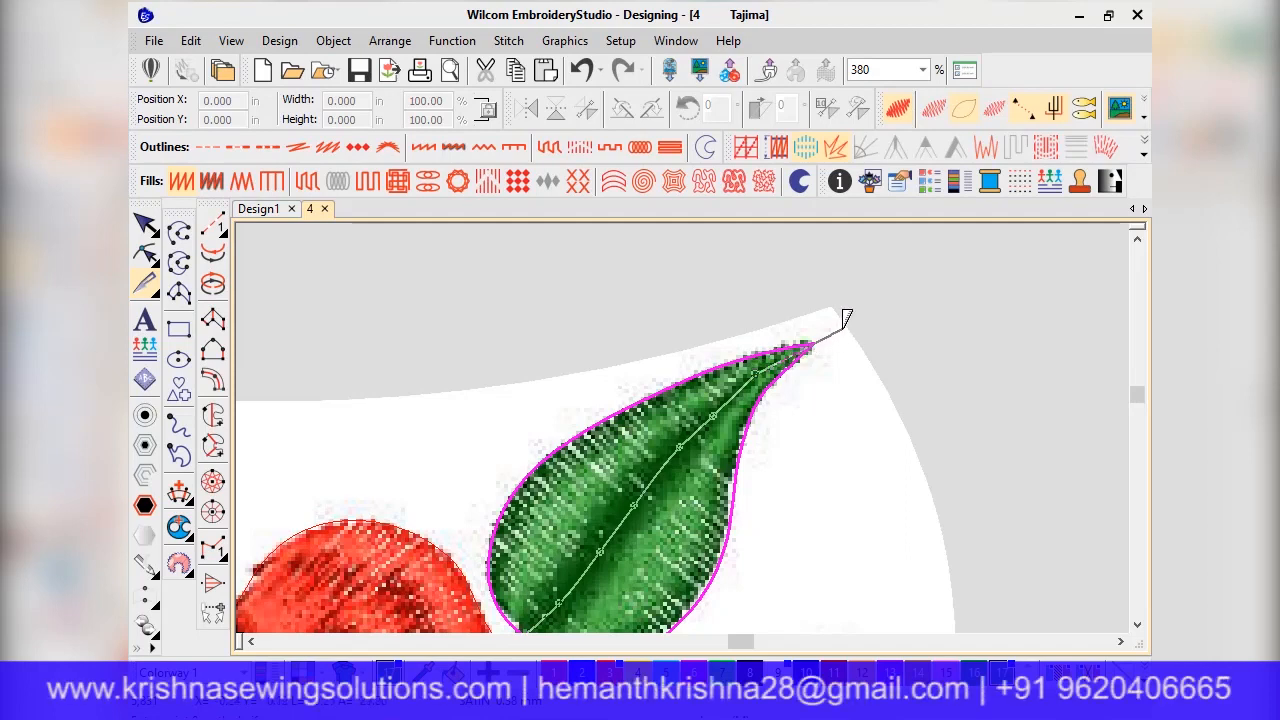
pyautogui.click(843, 326)
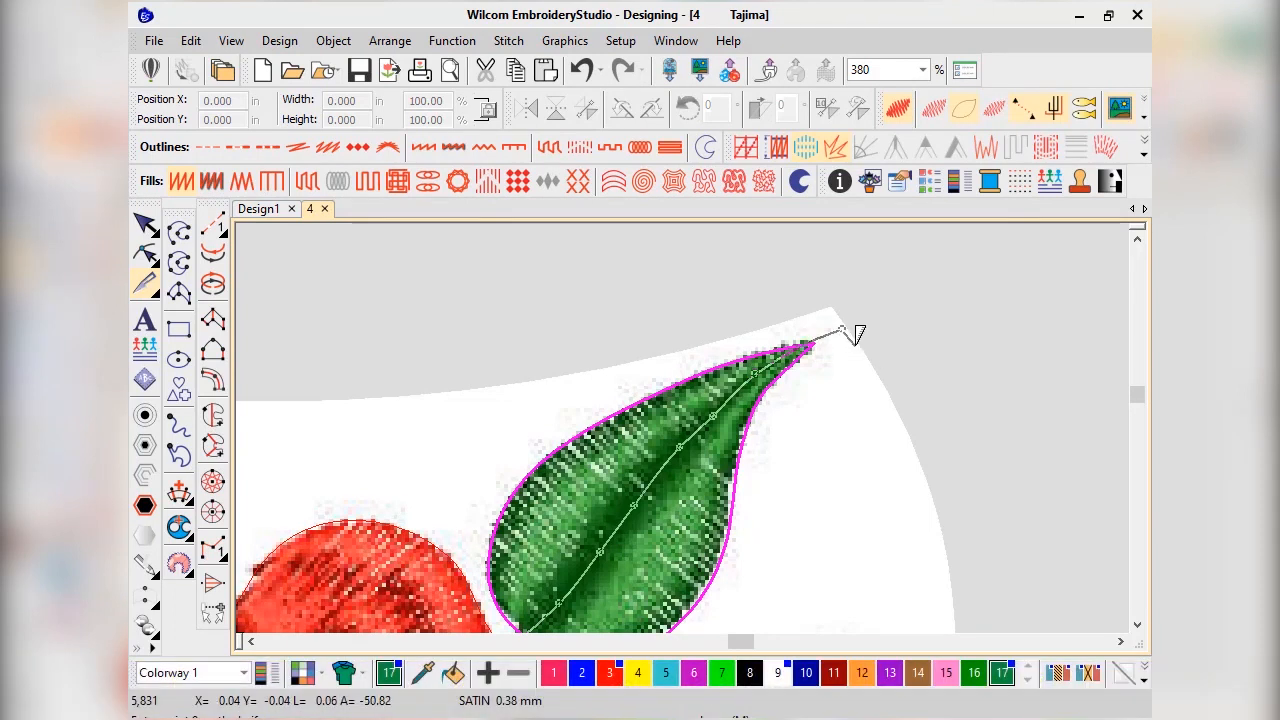
pyautogui.press('Return')
pyautogui.click(932, 117)
pyautogui.scroll(-3, 682, 432)
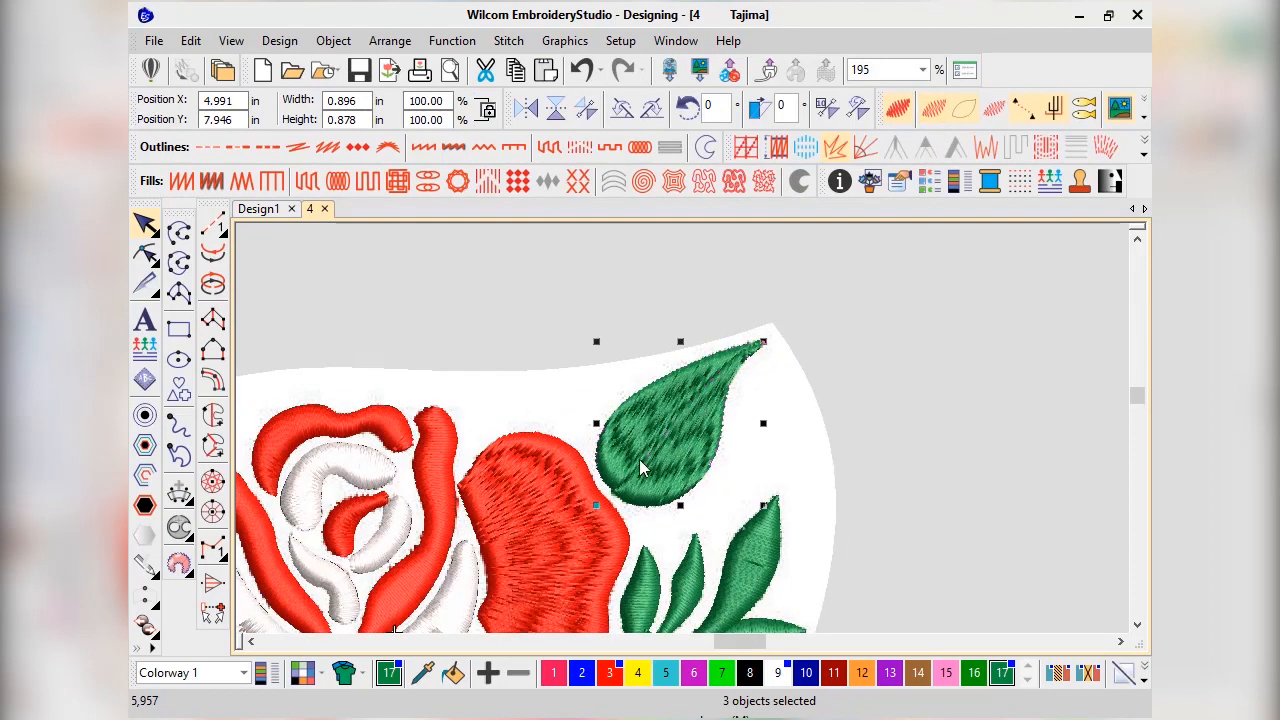
# Select the large leaf's separate pieces in turn to check how the cut divided it along the vein
pyautogui.click(504, 254)
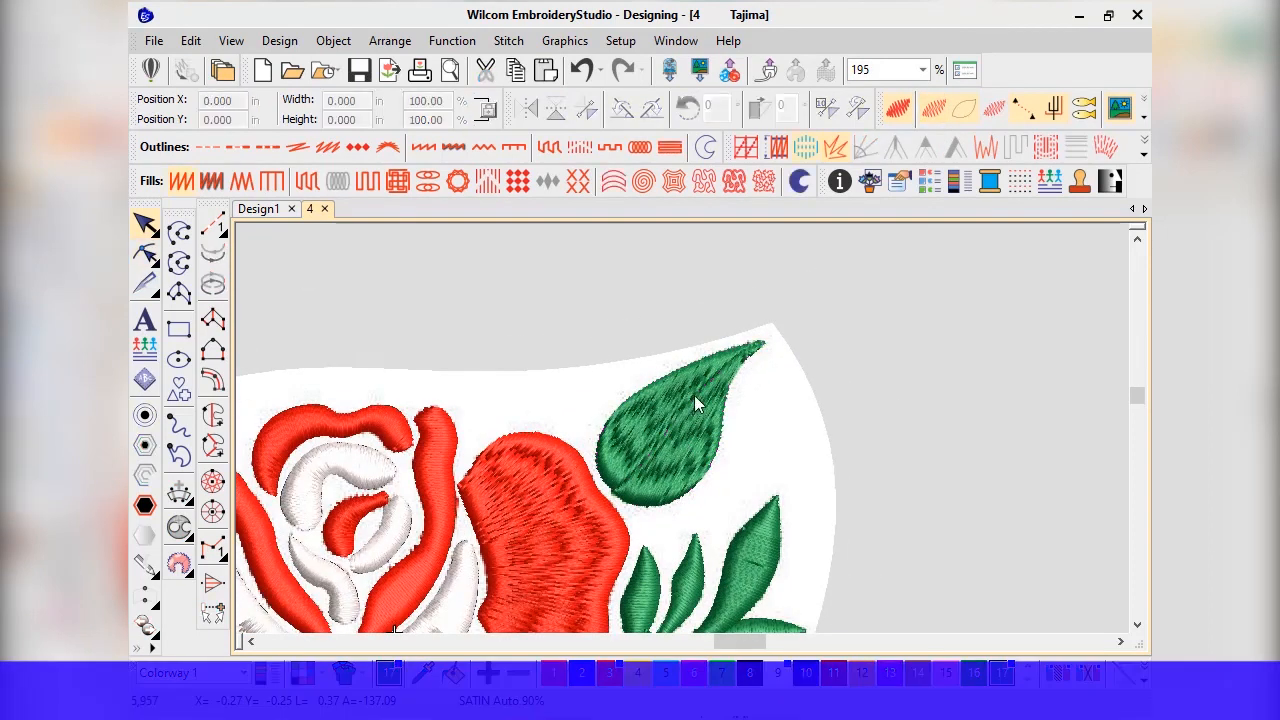
pyautogui.click(637, 407)
pyautogui.click(700, 462)
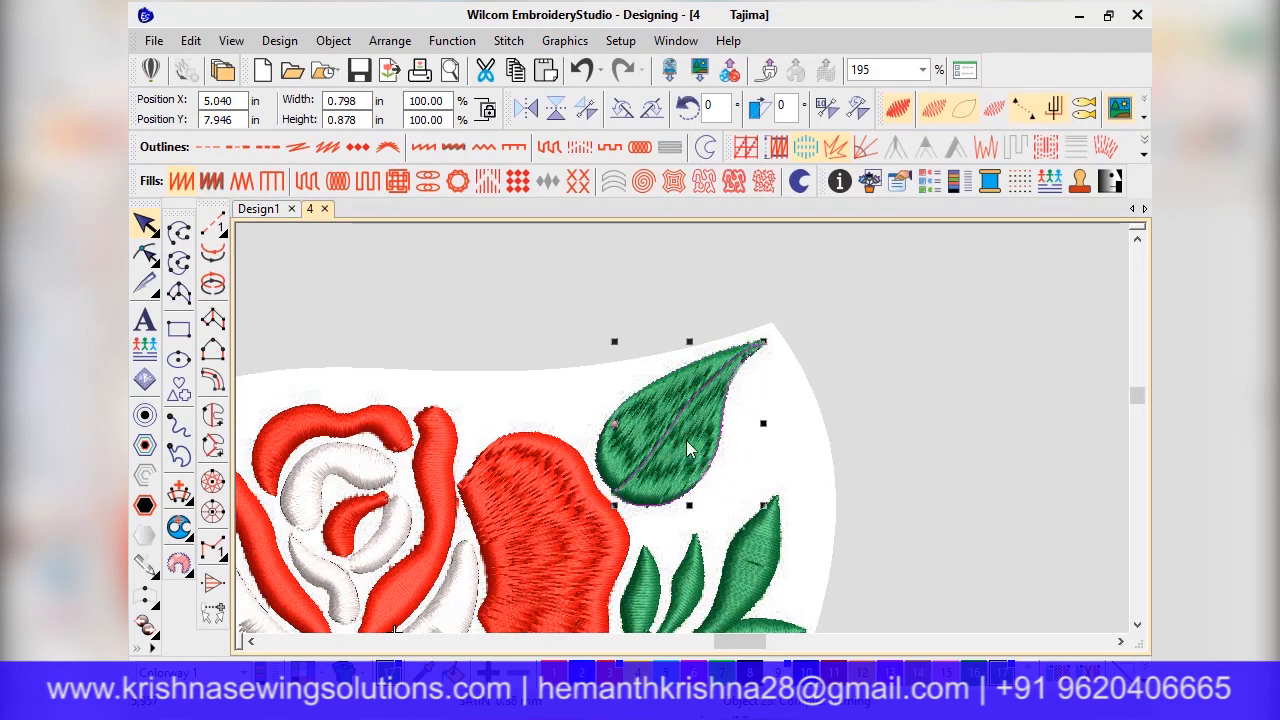
pyautogui.click(646, 401)
pyautogui.click(694, 454)
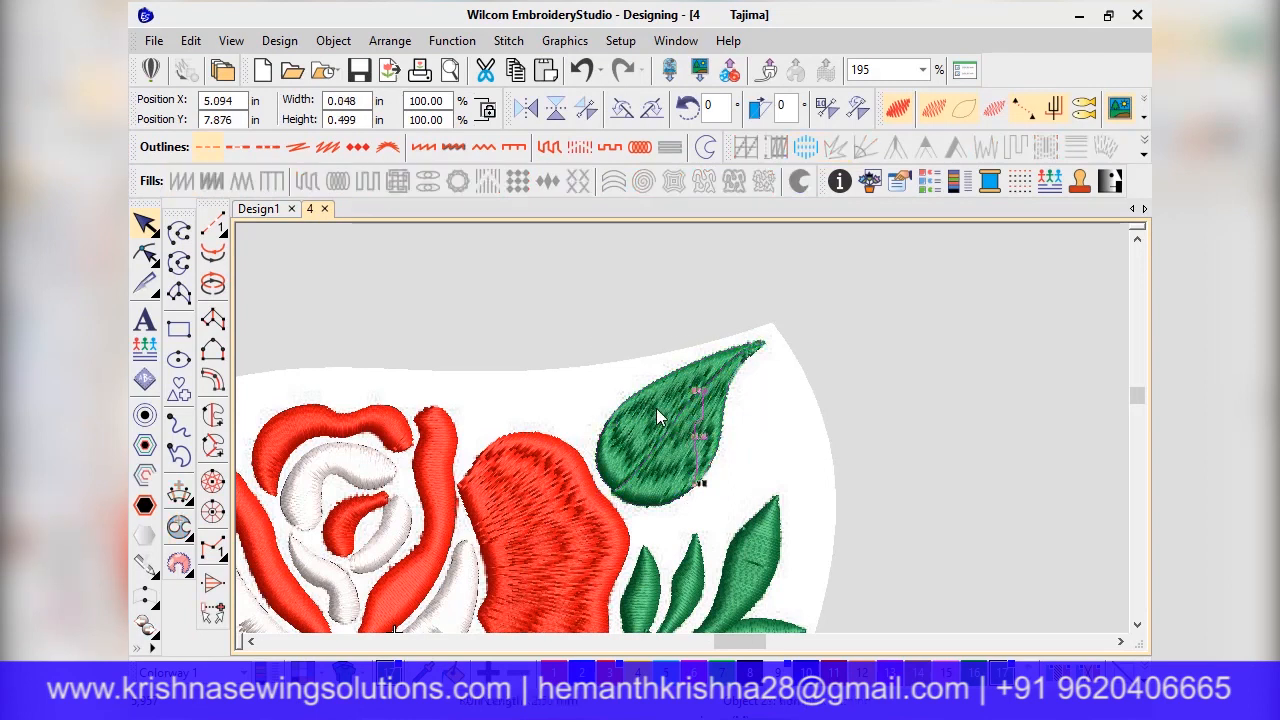
pyautogui.click(646, 405)
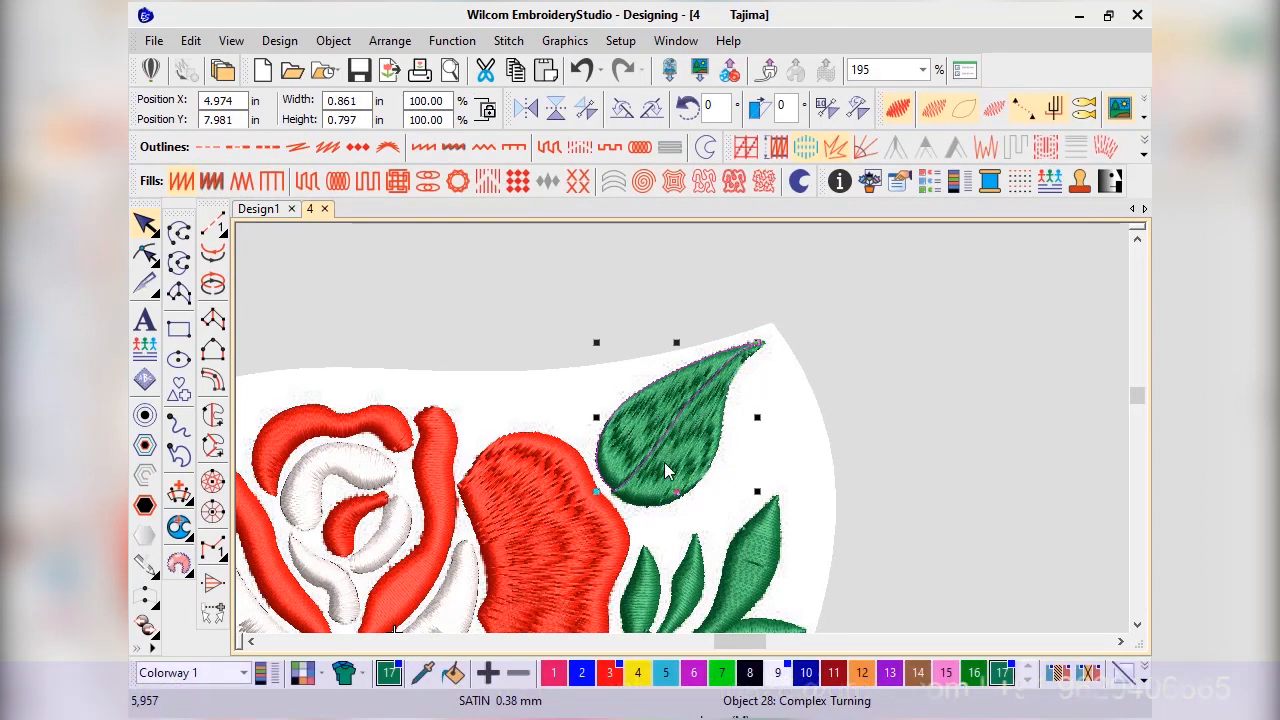
# Delete the stray run object lying inside the large leaf
pyautogui.click(699, 445)
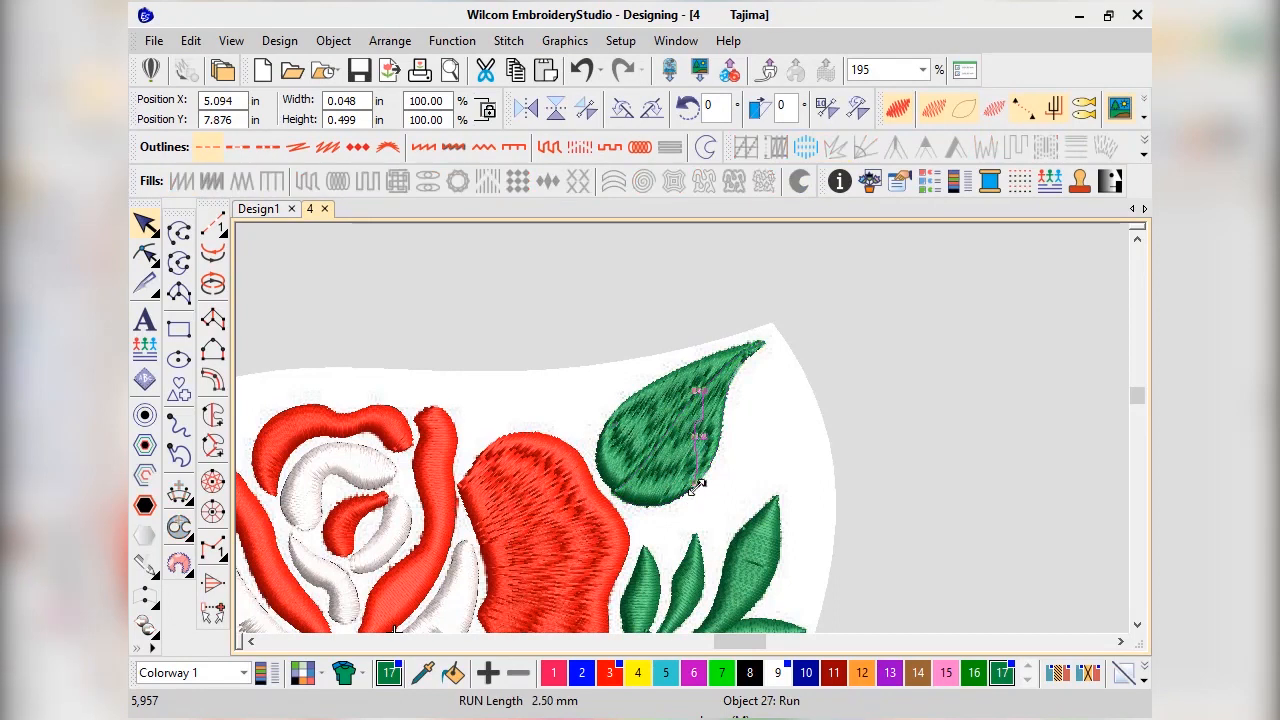
pyautogui.press('Delete')
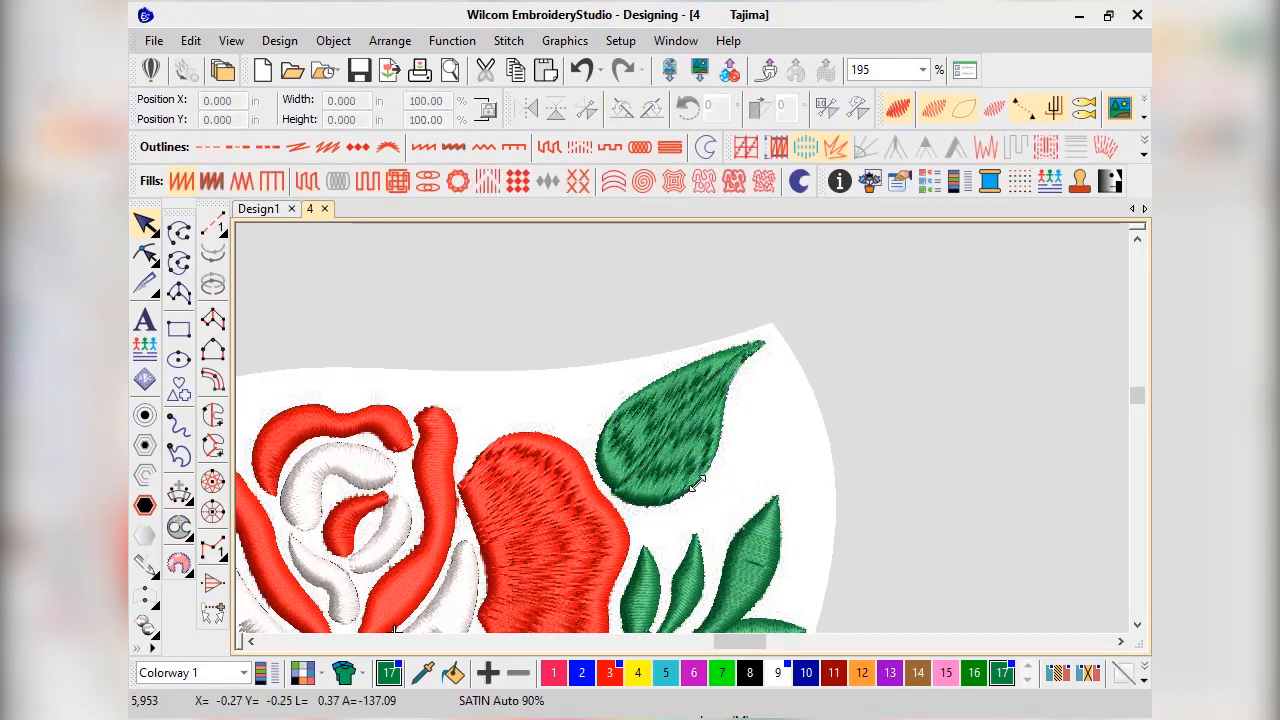
pyautogui.click(620, 412)
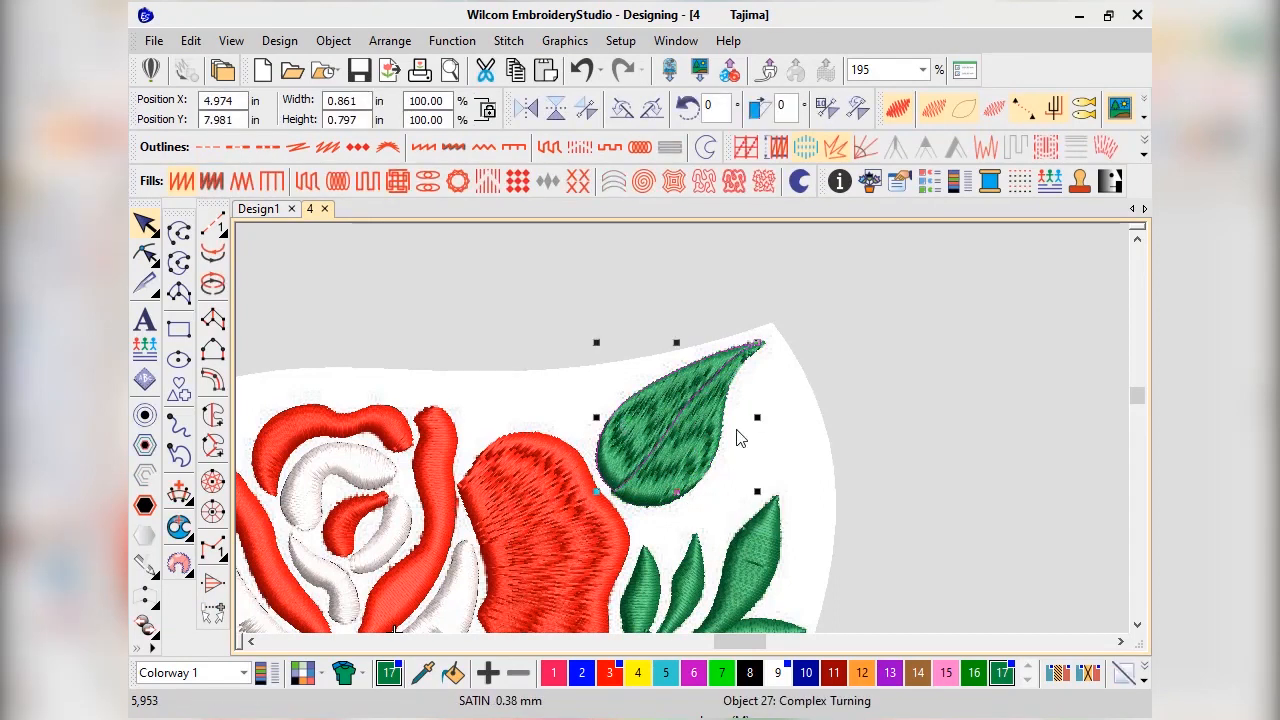
pyautogui.click(179, 494)
pyautogui.click(652, 490)
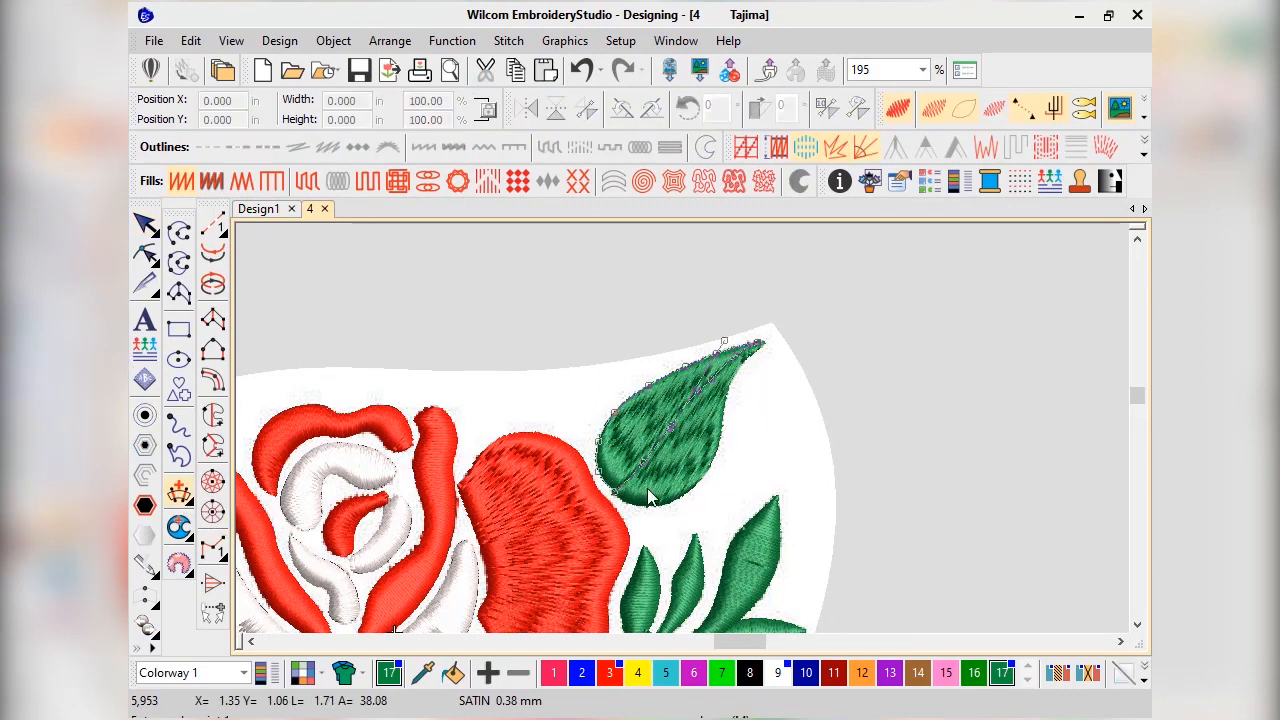
pyautogui.click(633, 357)
pyautogui.click(795, 303)
pyautogui.scroll(3, 685, 438)
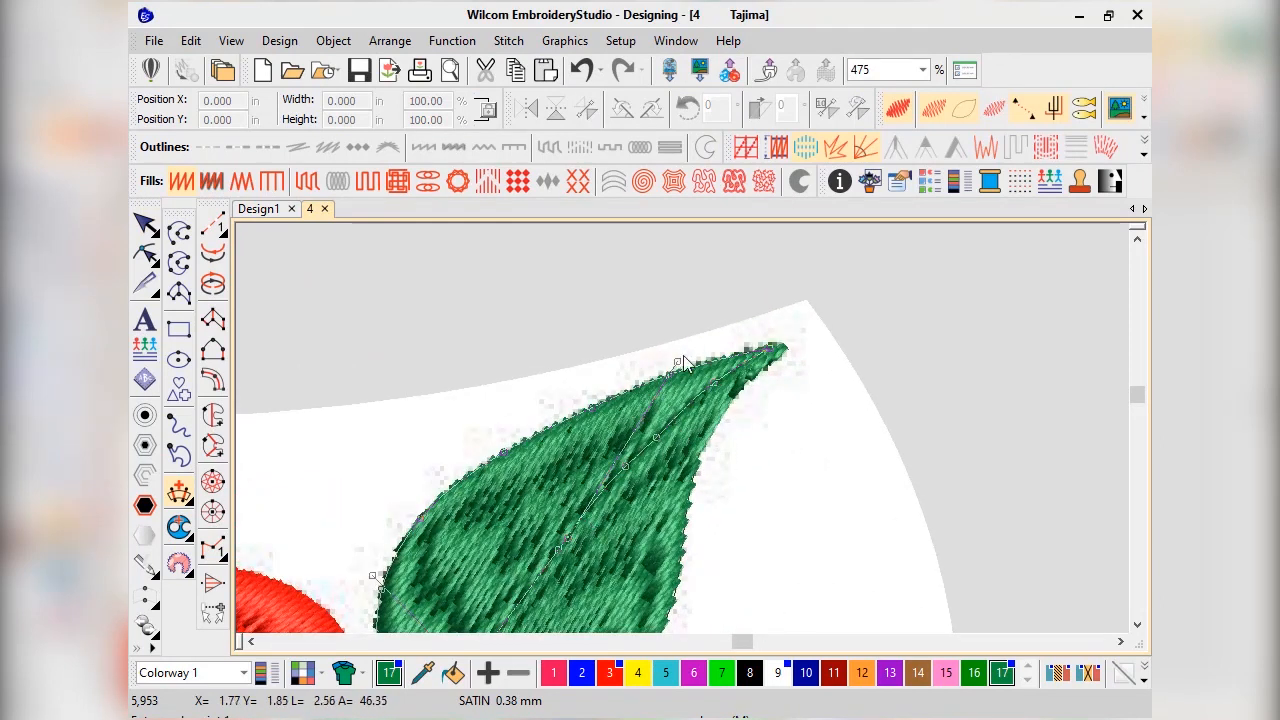
pyautogui.scroll(-2, 660, 465)
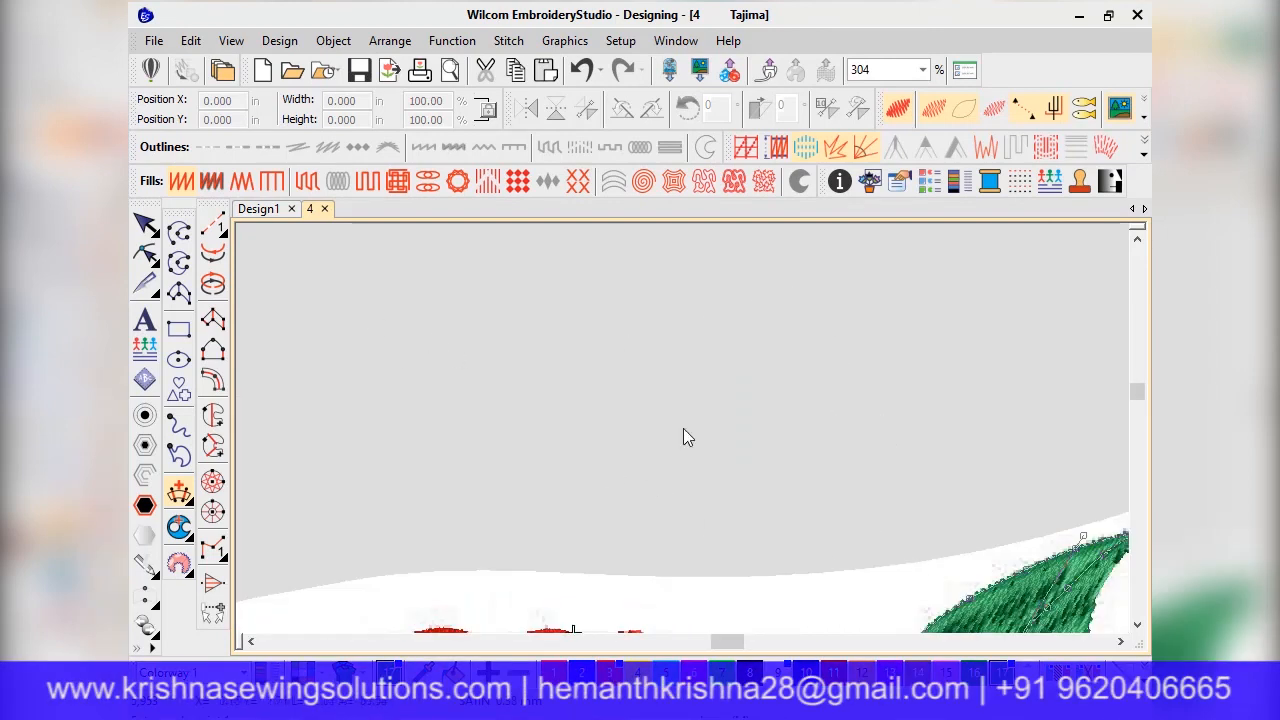
pyautogui.scroll(-2, 915, 576)
pyautogui.scroll(3, 728, 462)
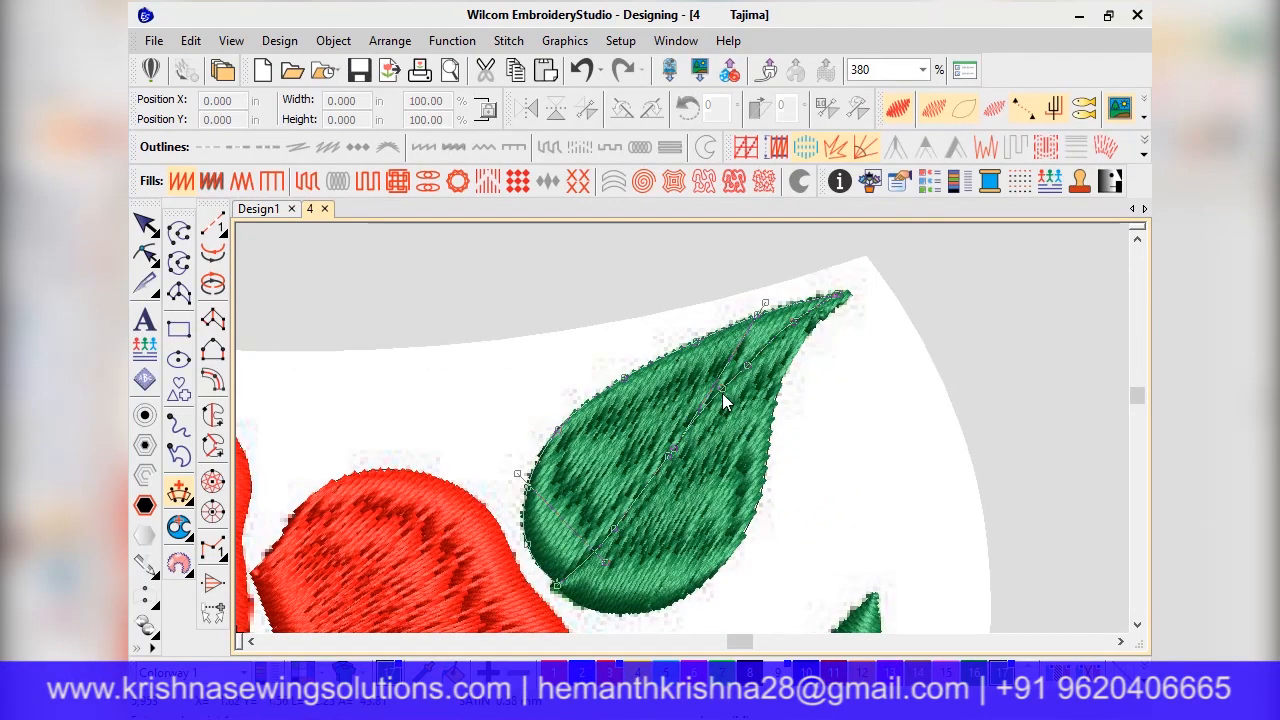
pyautogui.scroll(-2, 722, 400)
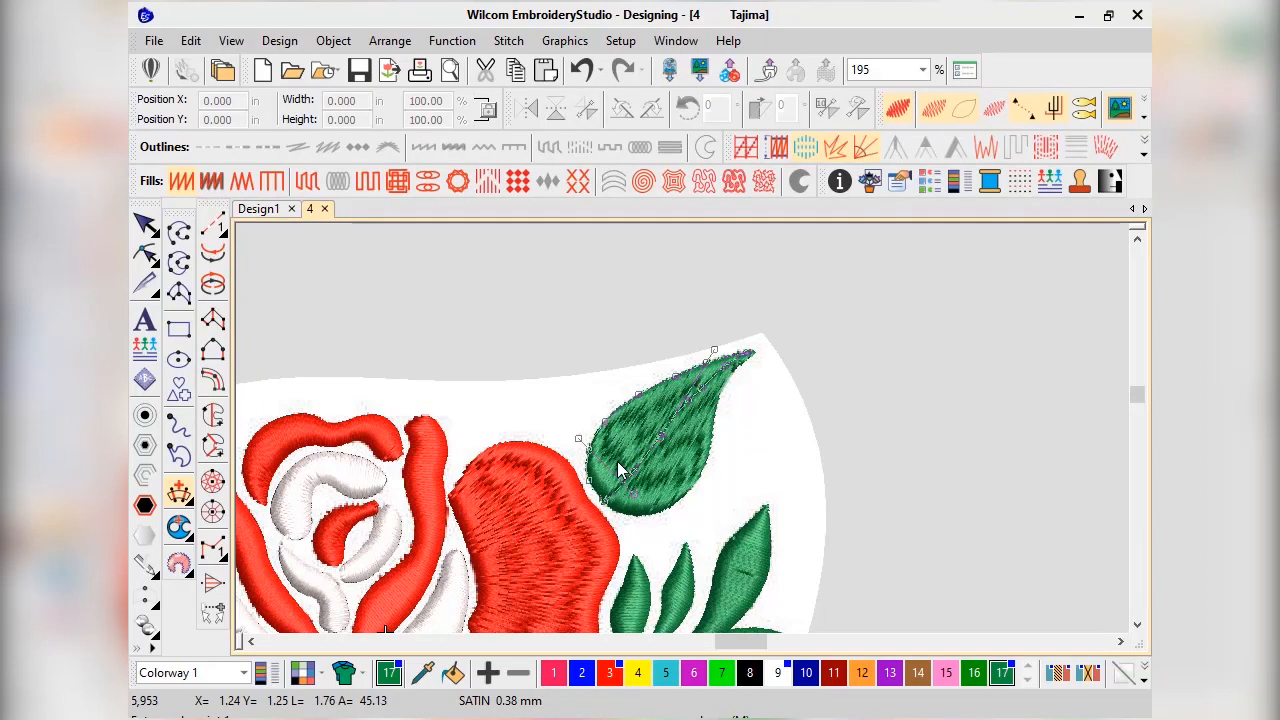
pyautogui.press('Escape')
pyautogui.click(145, 222)
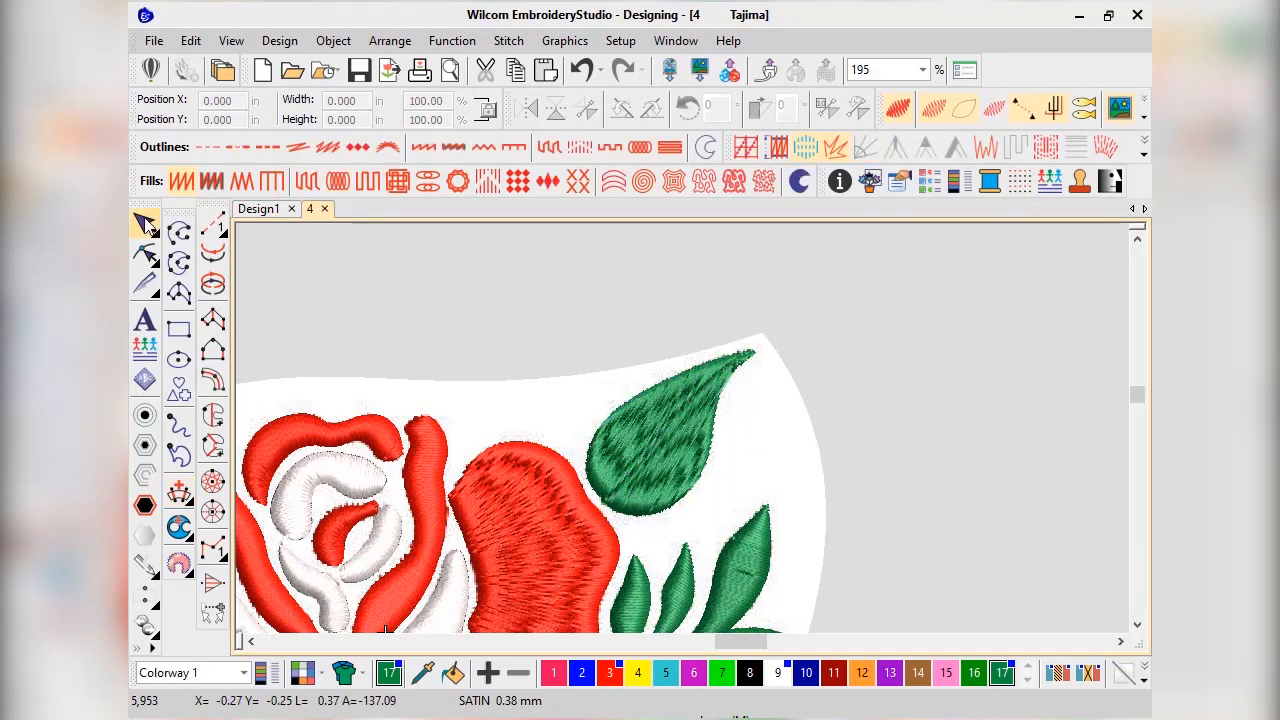
# Reshape the large leaf's upper-left half, turning its stitch angle so the satin stitches run across from the central vein to the outer edge
pyautogui.click(636, 413)
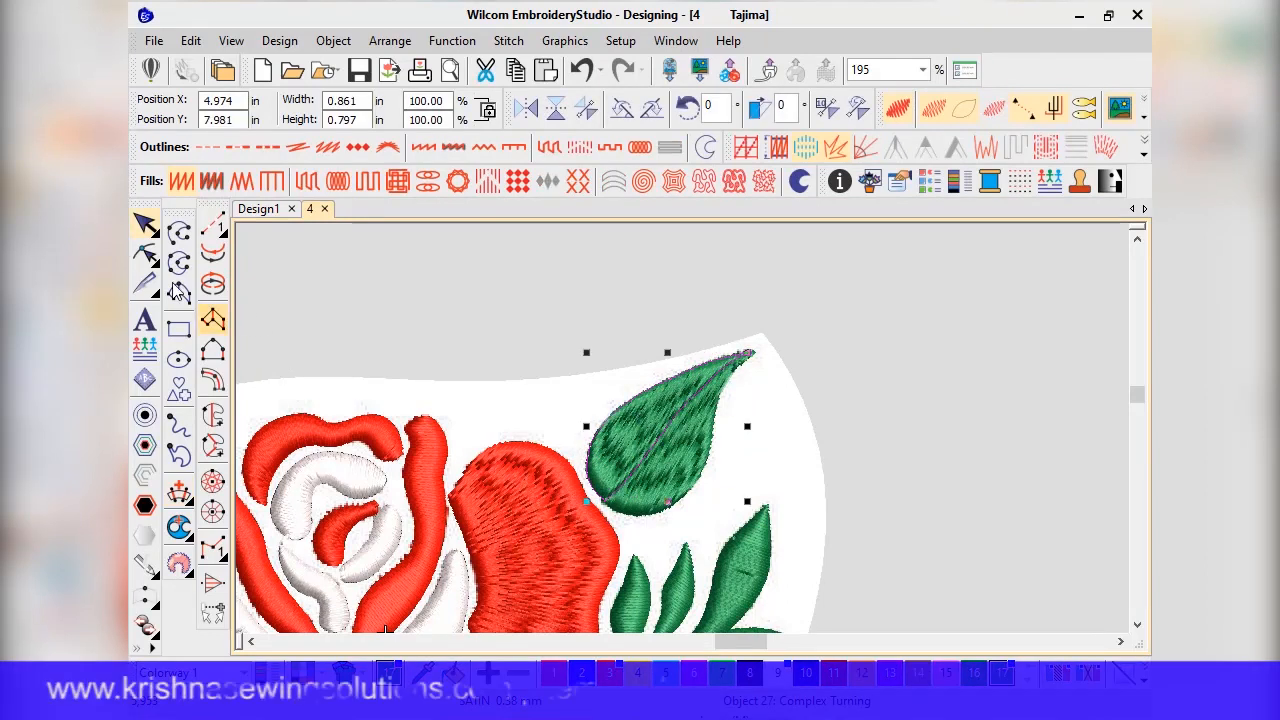
pyautogui.press('h')
pyautogui.scroll(2, 717, 418)
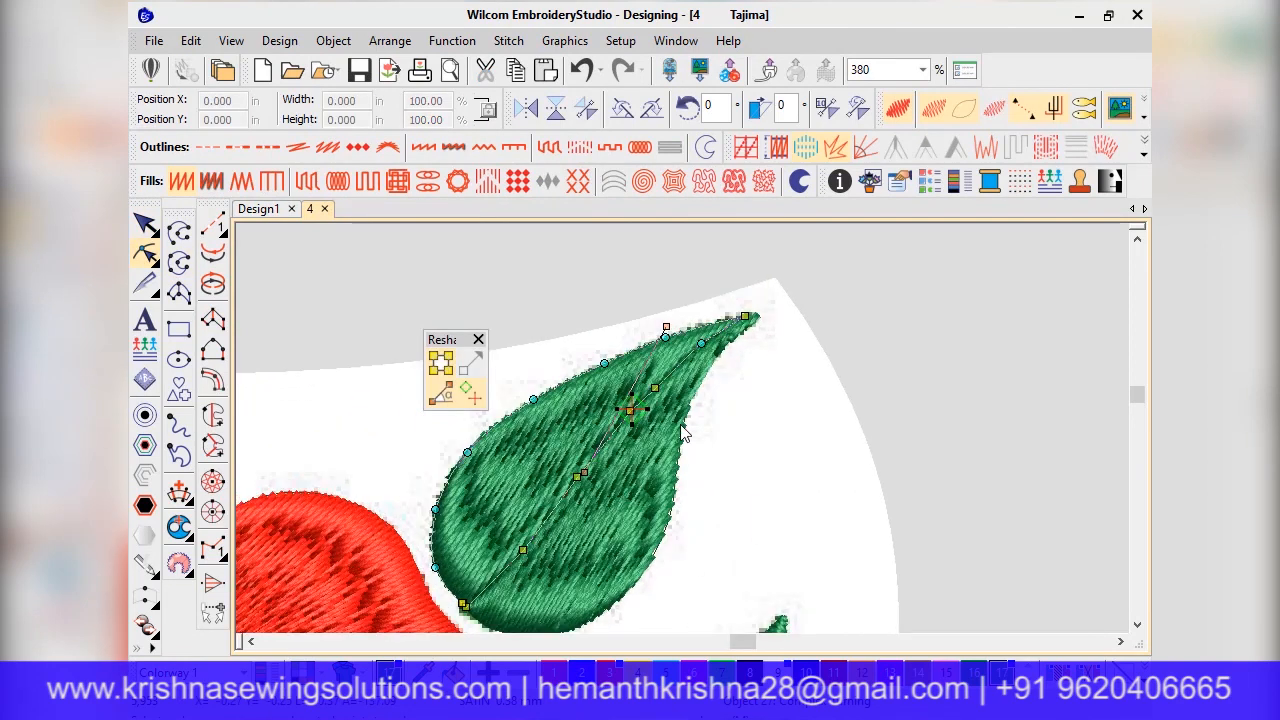
pyautogui.click(478, 339)
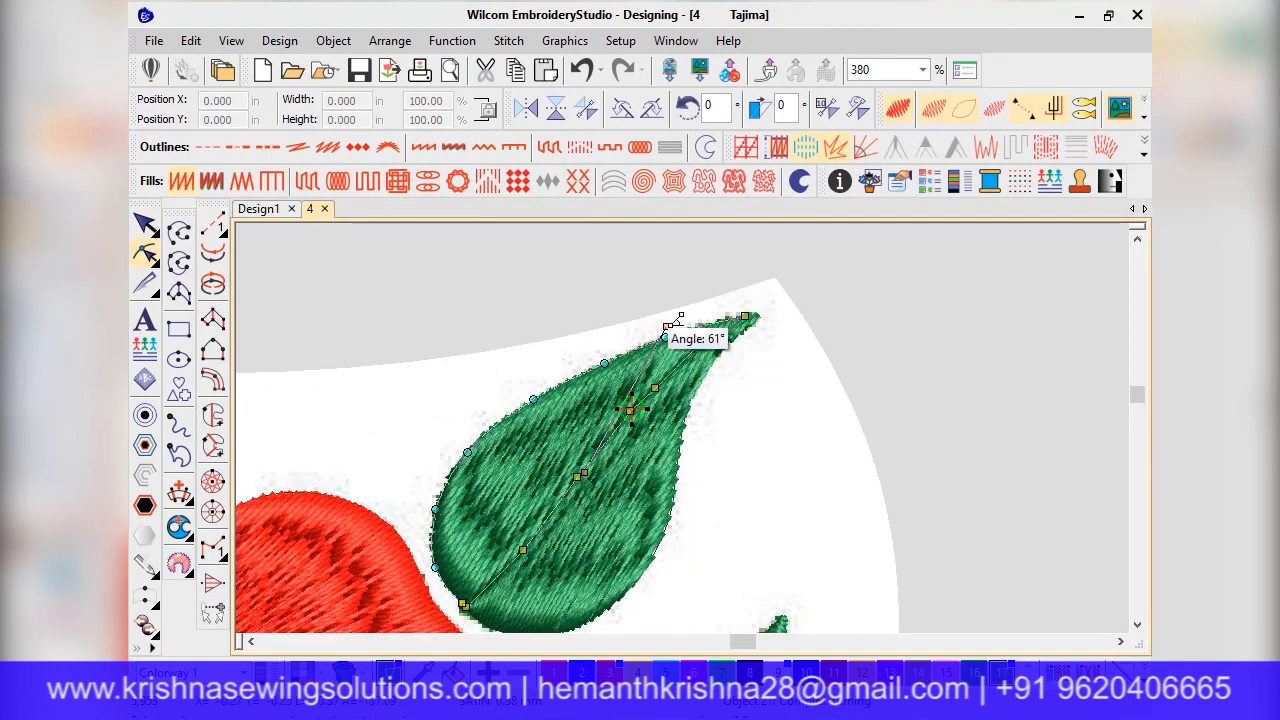
pyautogui.moveTo(672, 322); pyautogui.dragTo(548, 321)
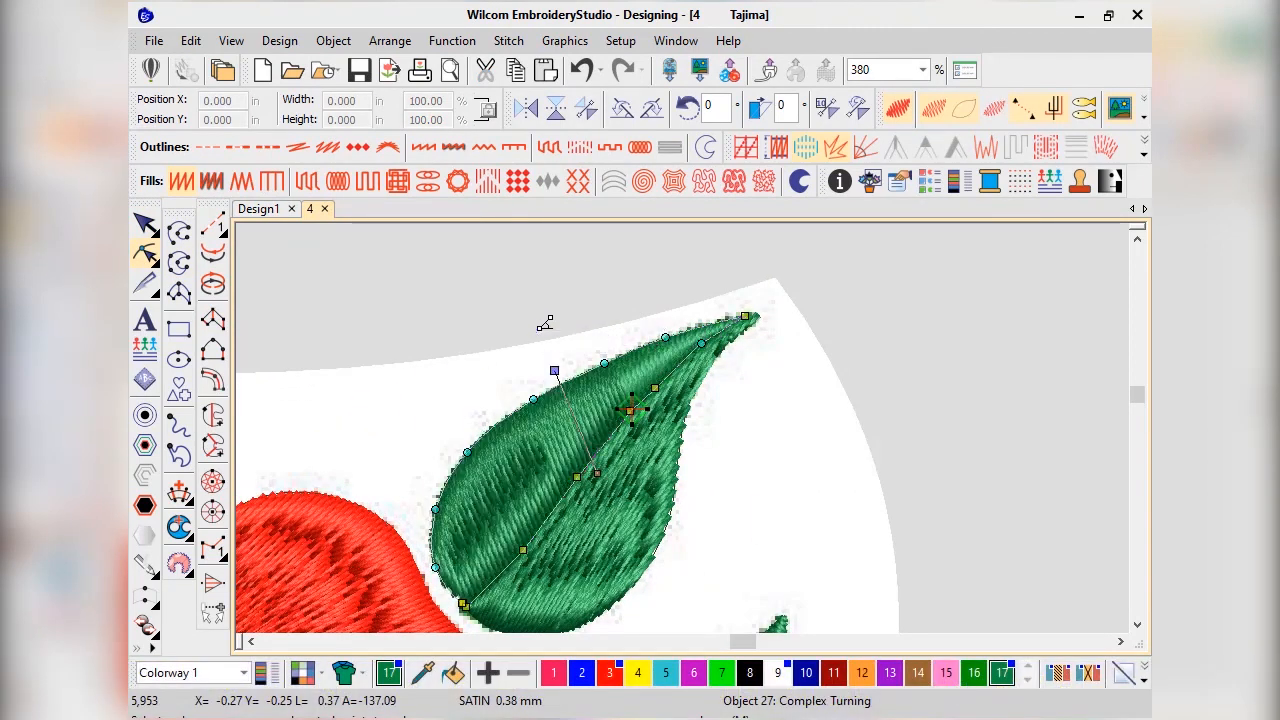
pyautogui.moveTo(556, 373); pyautogui.dragTo(547, 362)
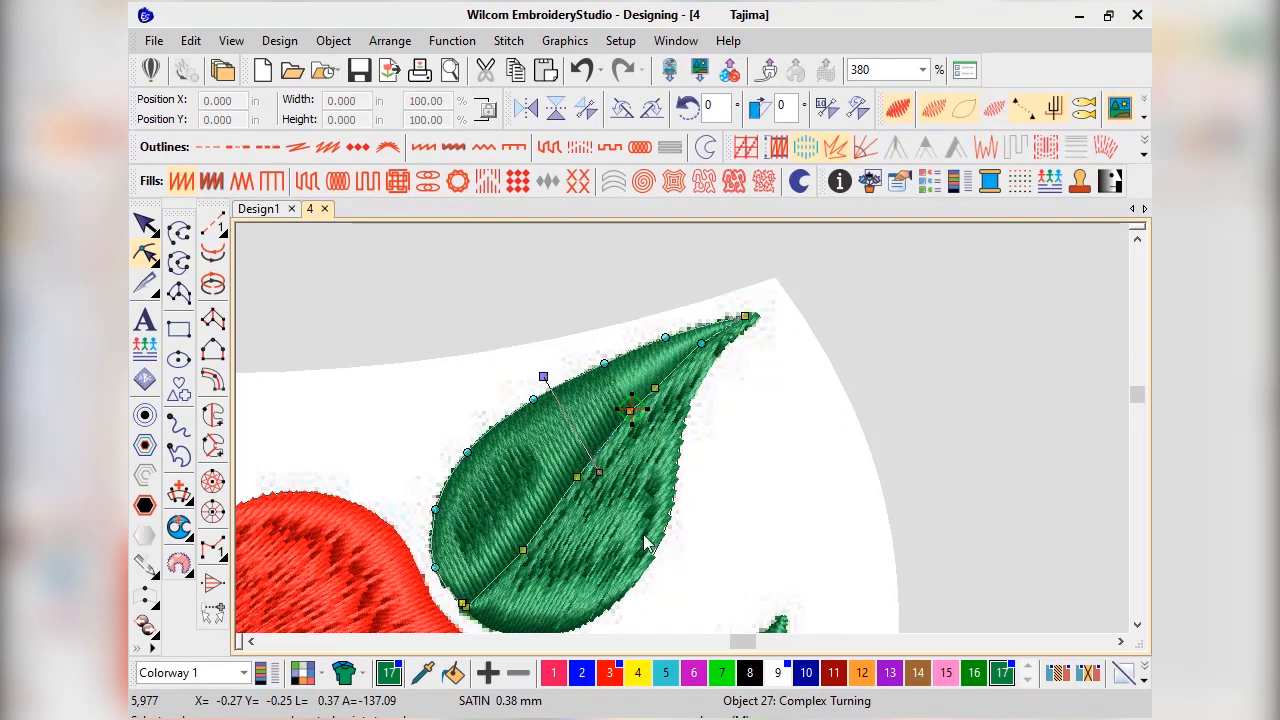
# Turn the stitch angle of the large leaf's lower-right half to slant outward from the vein, mirroring the other half, and finish reshaping
pyautogui.click(661, 548)
pyautogui.scroll(-1, 684, 449)
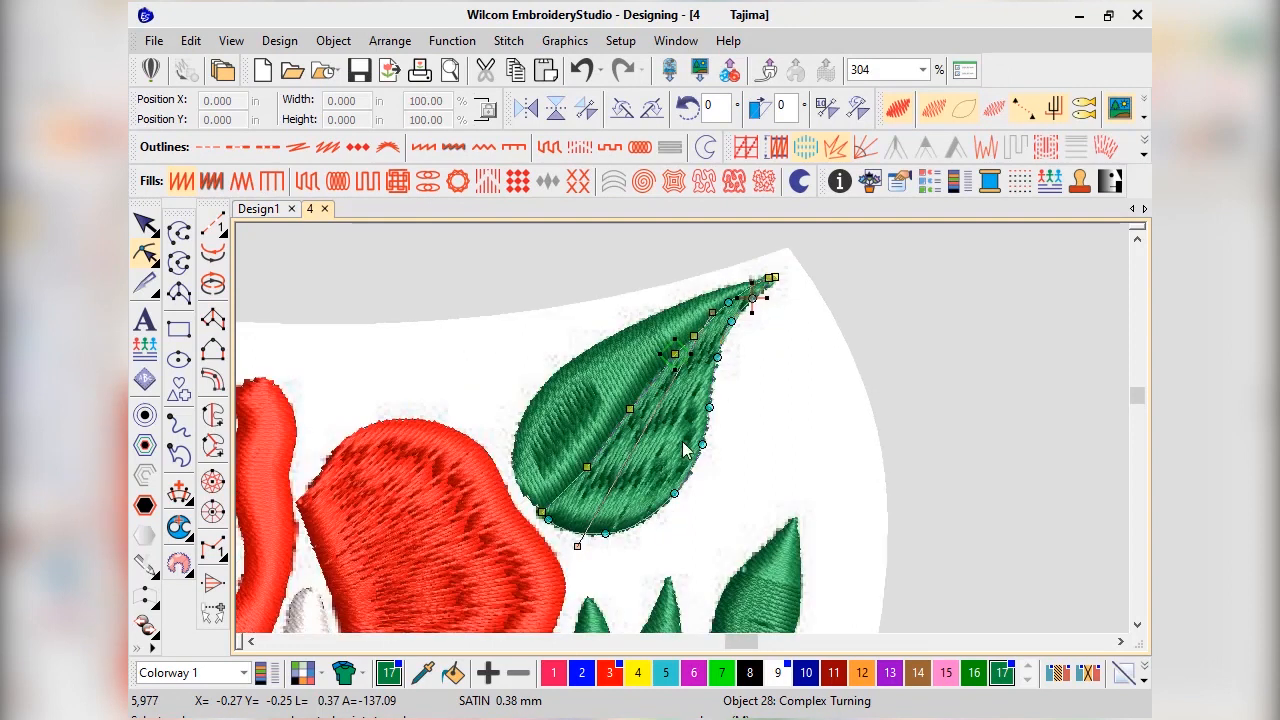
pyautogui.moveTo(595, 541); pyautogui.dragTo(860, 510)
pyautogui.moveTo(730, 355); pyautogui.dragTo(735, 349)
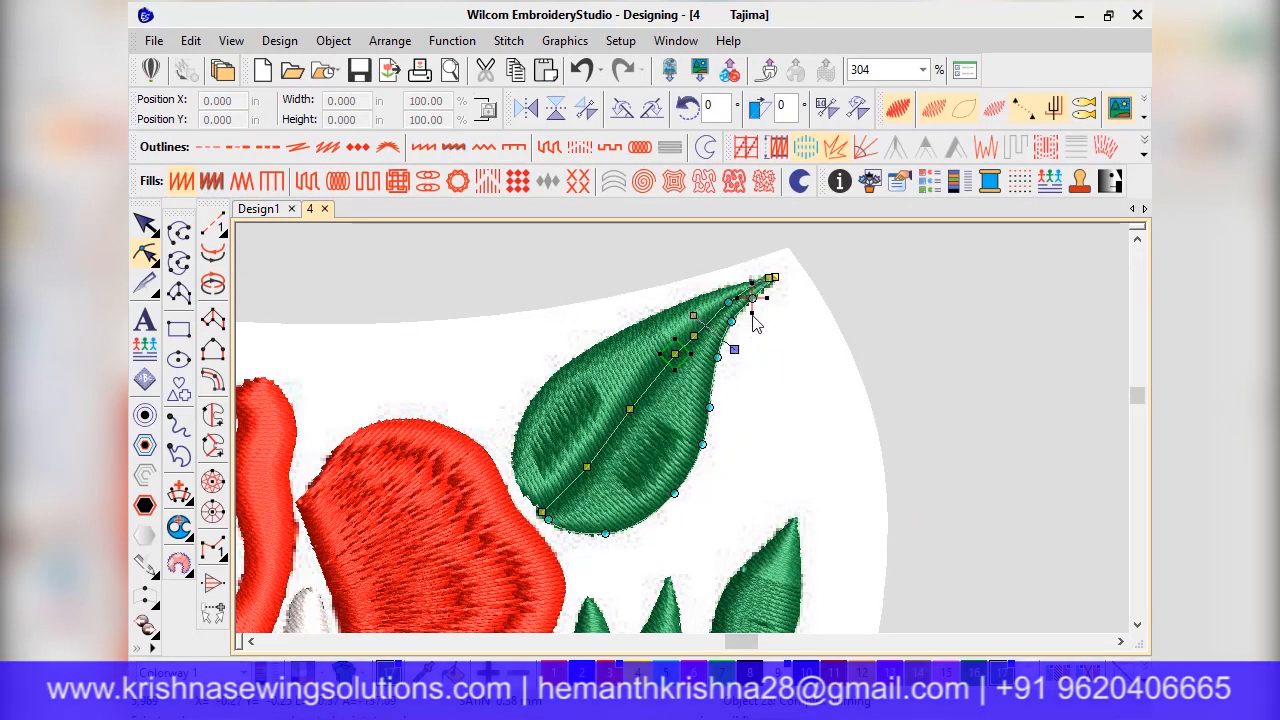
pyautogui.click(146, 222)
pyautogui.click(838, 380)
# Delete the bitmap artwork behind the finished rose embroidery
pyautogui.scroll(-4, 736, 437)
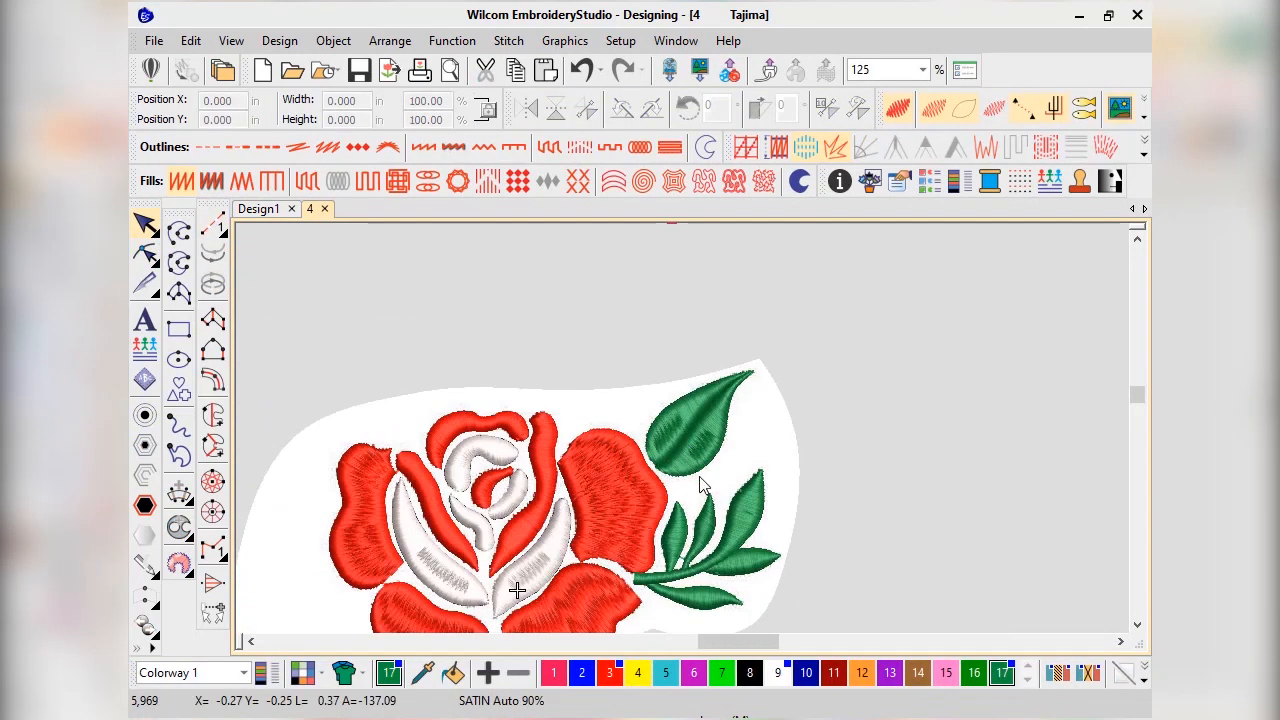
pyautogui.scroll(-2, 682, 437)
pyautogui.scroll(-1, 877, 475)
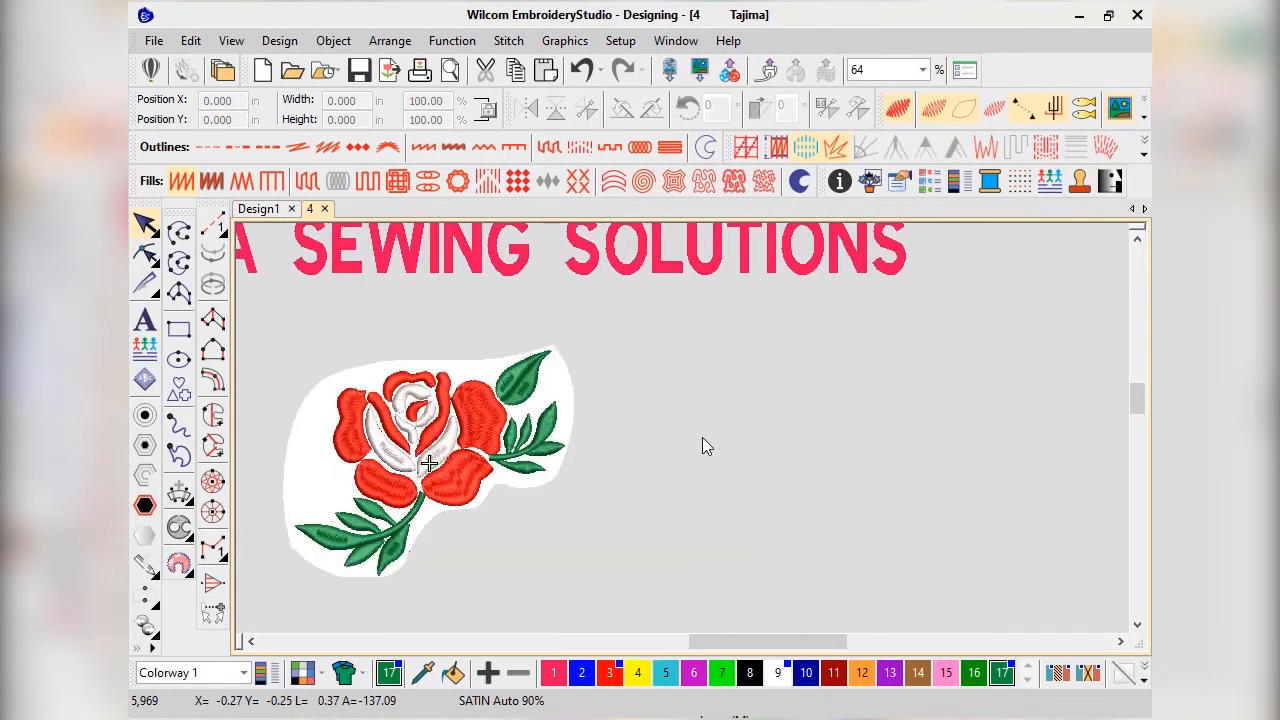
pyautogui.scroll(1, 495, 430)
pyautogui.click(700, 499)
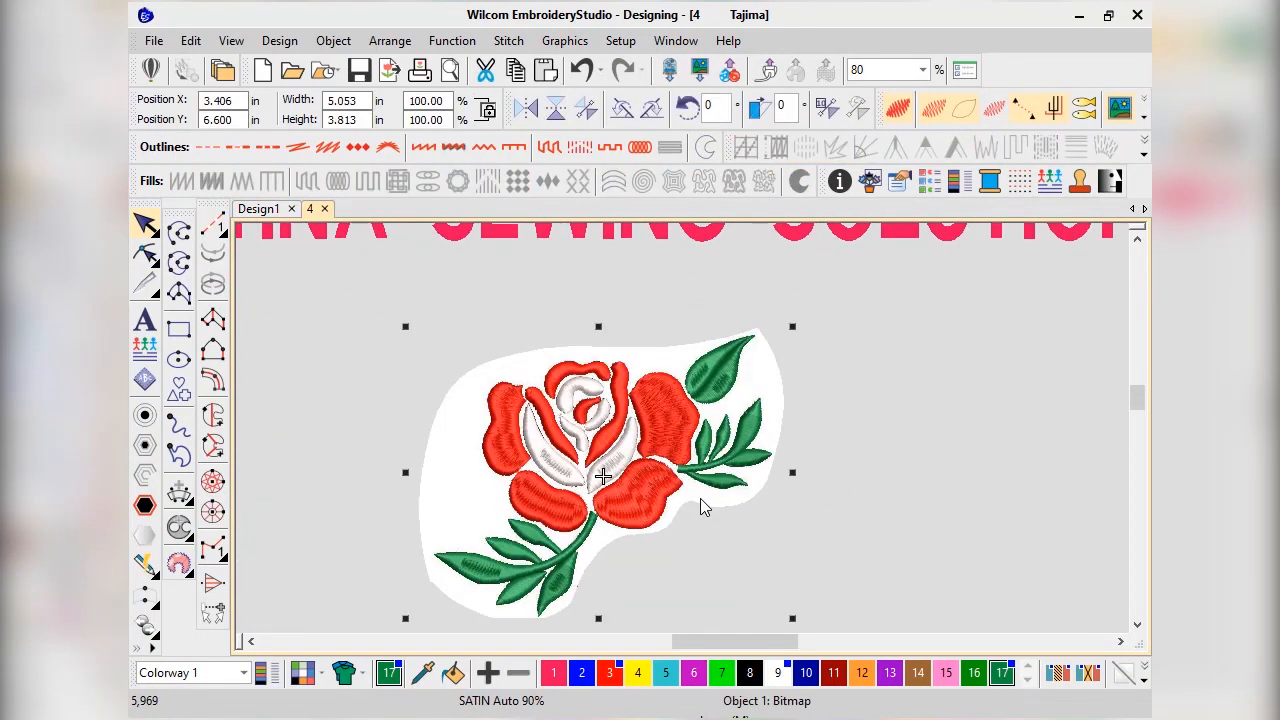
pyautogui.press('Delete')
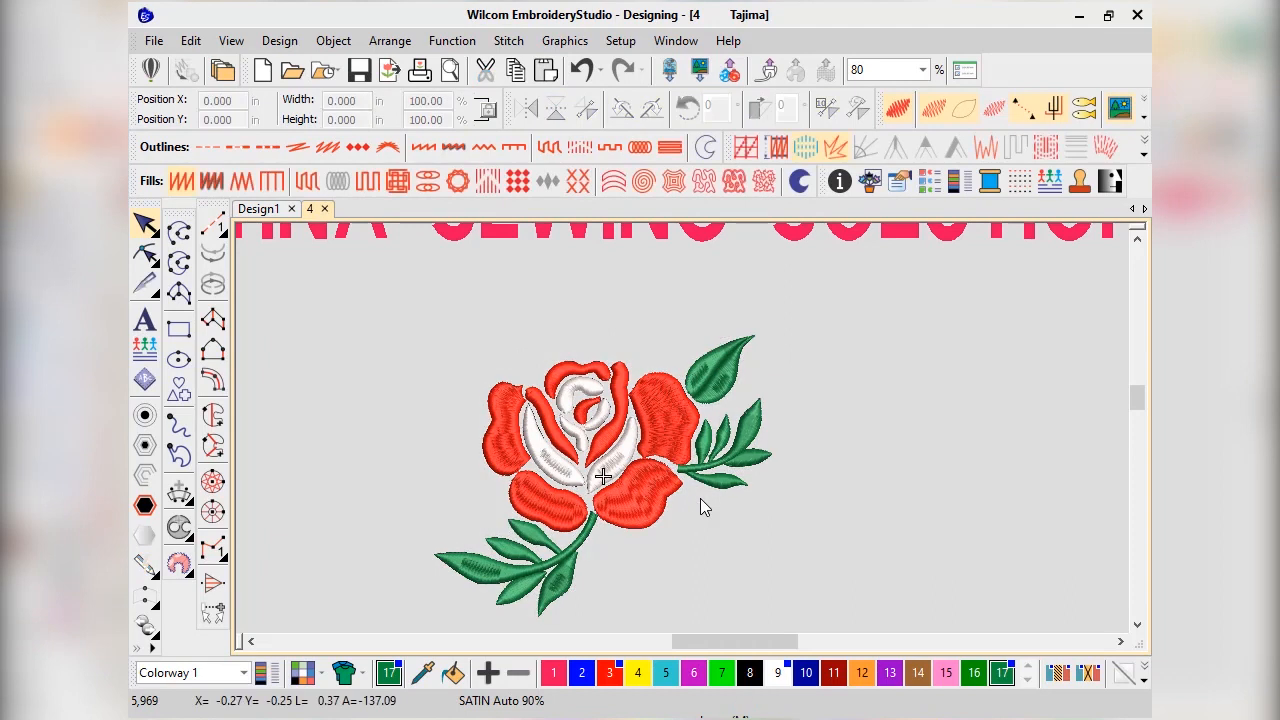
# Select all the rose's objects and sequence them by color in the order Red, White, Bell Pepper
pyautogui.scroll(-2, 700, 505)
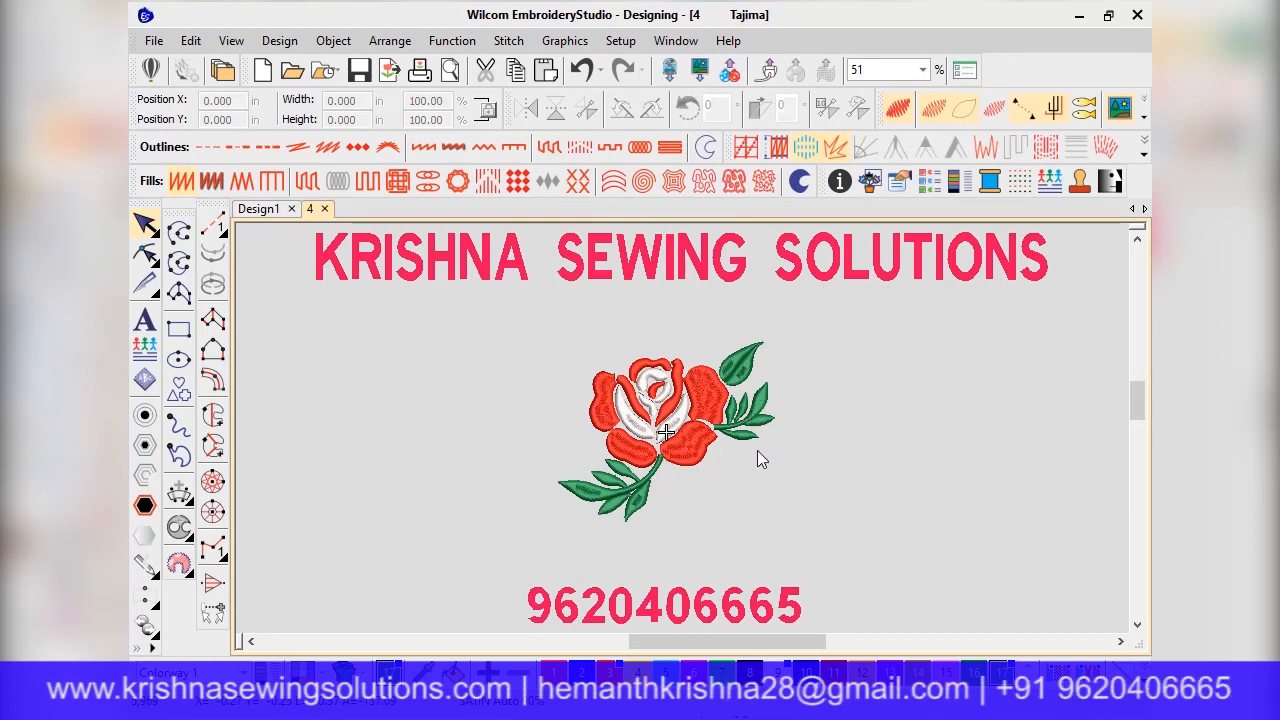
pyautogui.hotkey('shift', 'z')
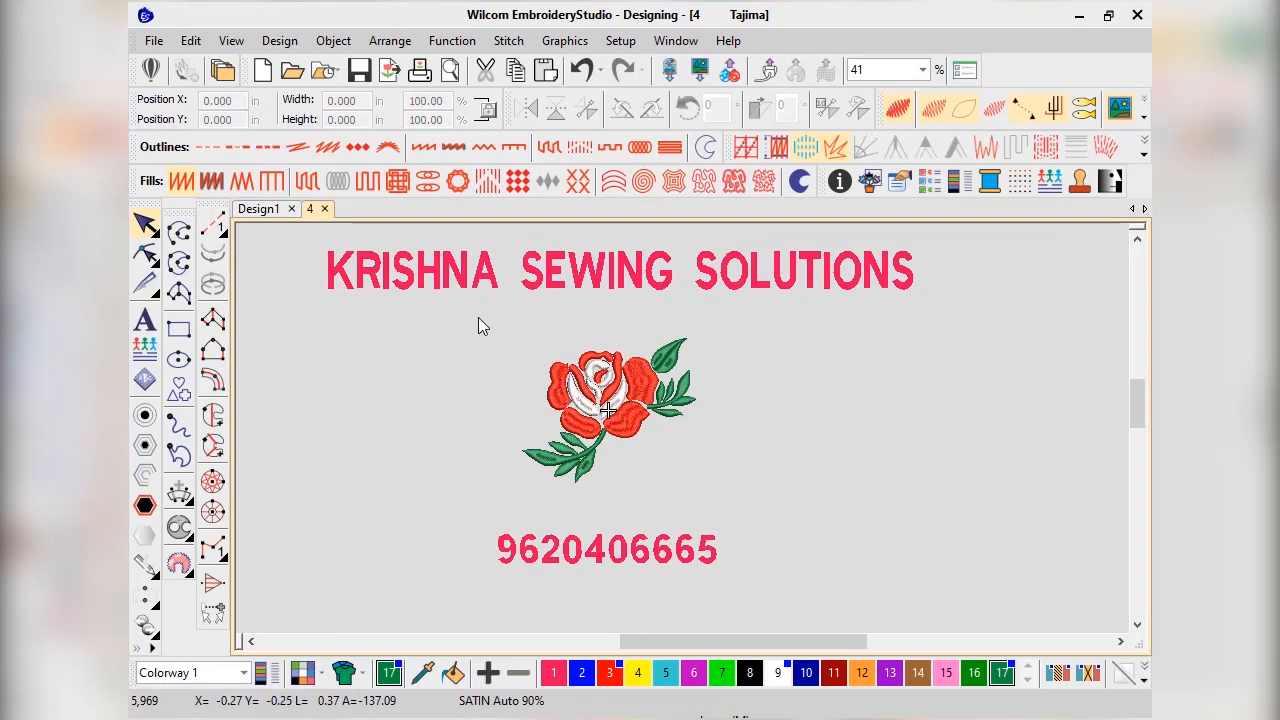
pyautogui.moveTo(467, 305); pyautogui.dragTo(769, 506)
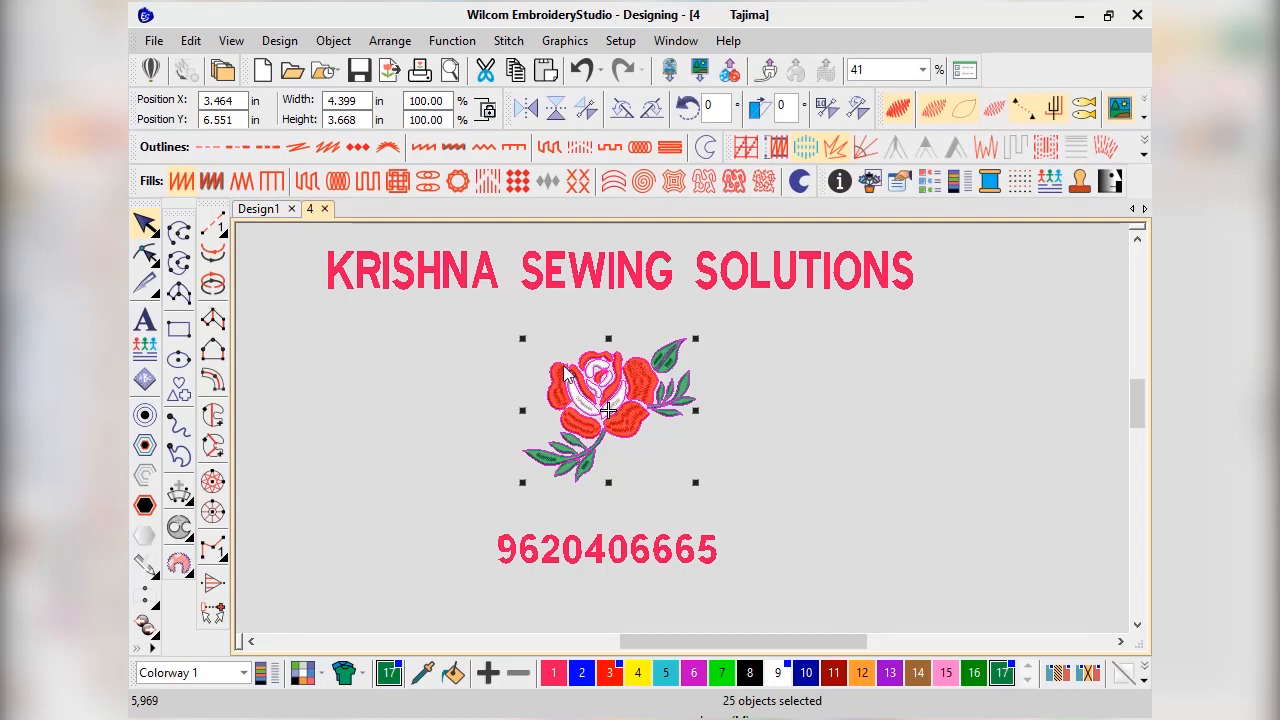
pyautogui.rightClick(661, 446)
pyautogui.moveTo(765, 505)
pyautogui.click(965, 672)
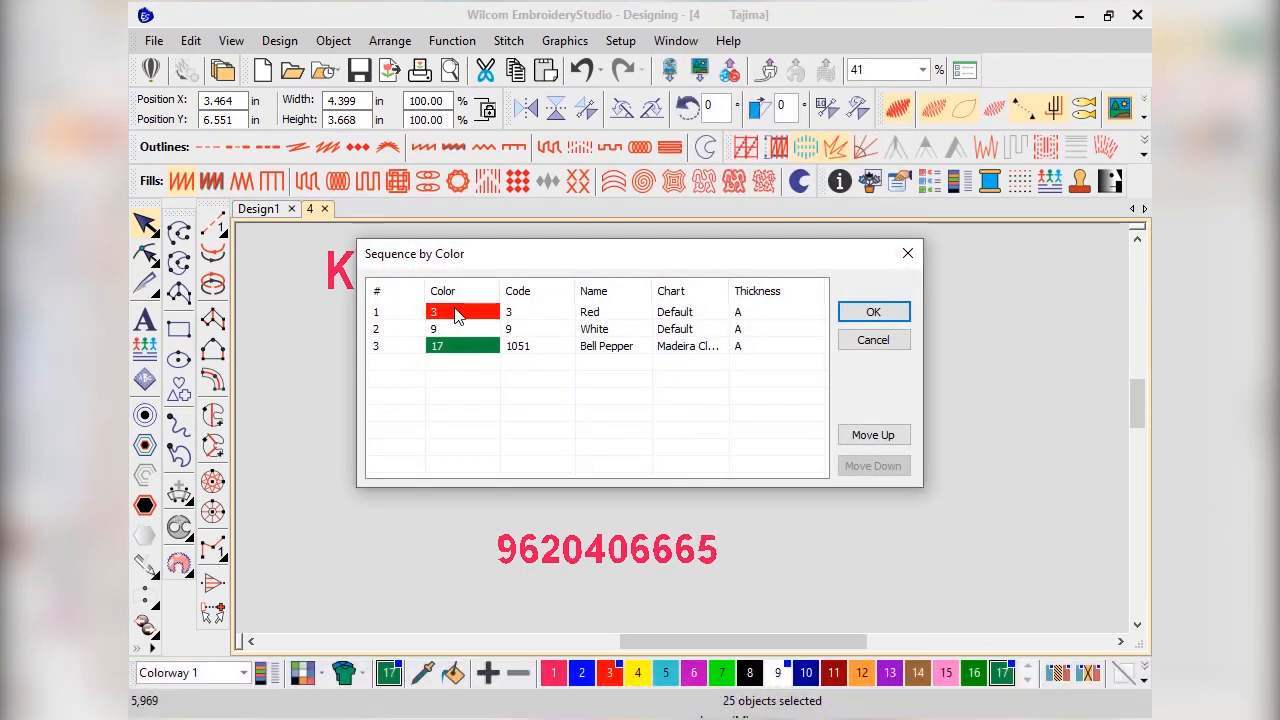
pyautogui.click(873, 312)
# Select the whole rose to check its width and height, then clear the selection and review the complete design
pyautogui.scroll(2, 636, 390)
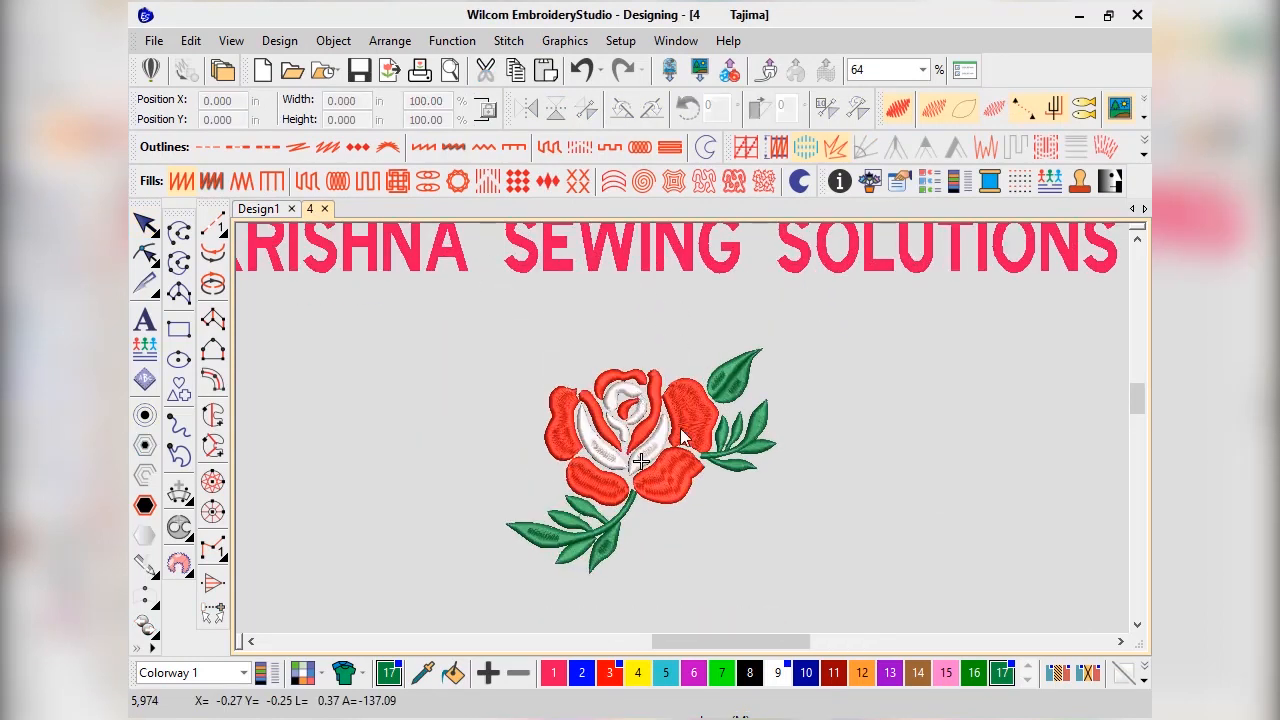
pyautogui.scroll(-3, 683, 431)
pyautogui.moveTo(801, 368); pyautogui.dragTo(636, 398)
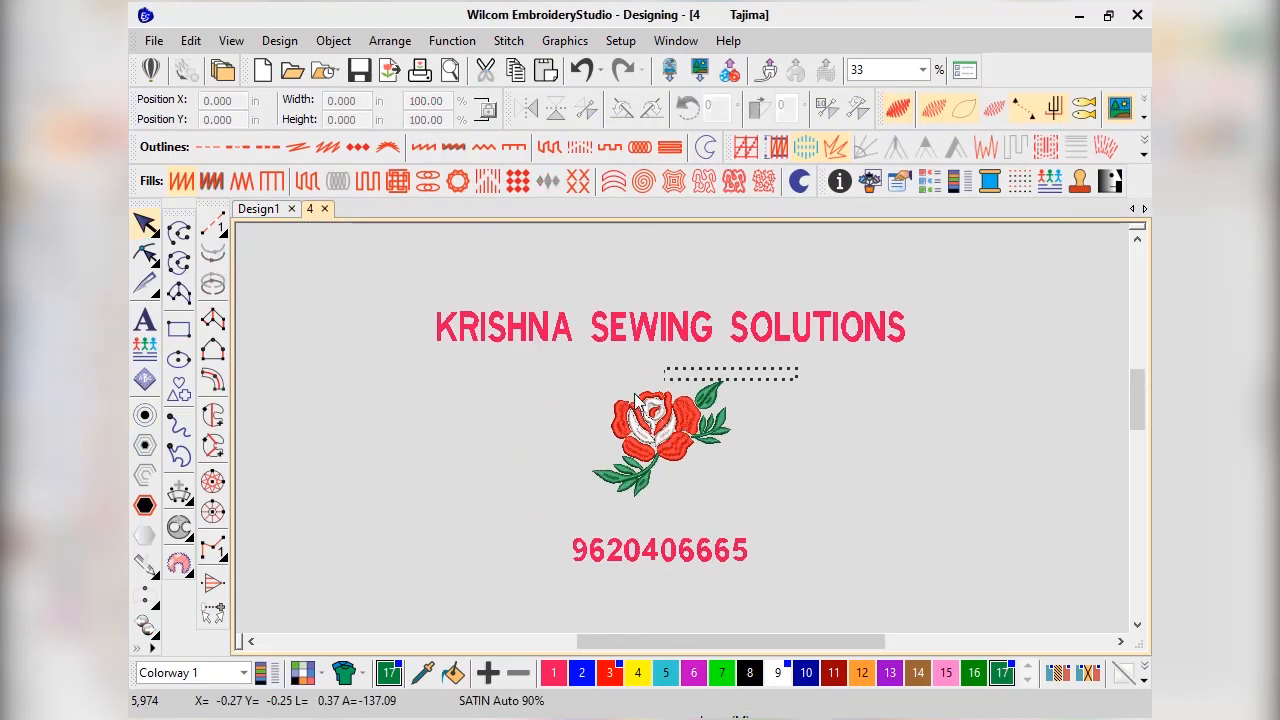
pyautogui.moveTo(576, 481); pyautogui.dragTo(566, 505)
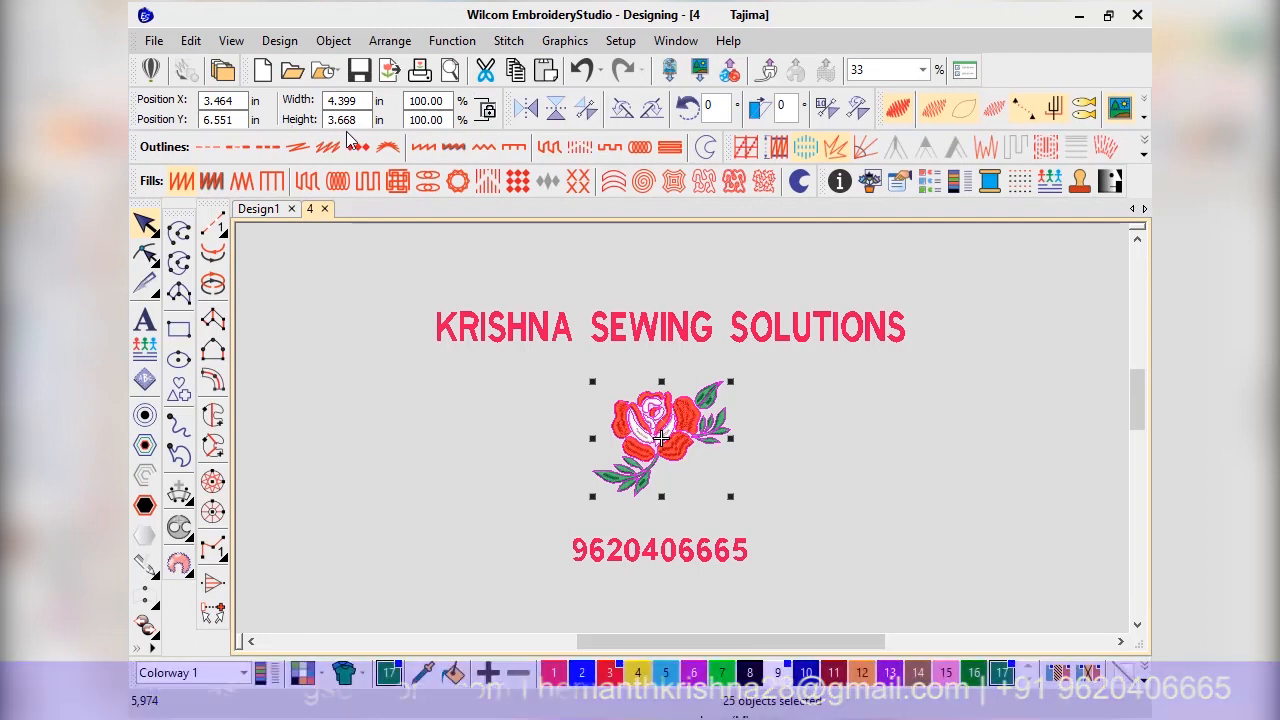
pyautogui.scroll(1, 672, 416)
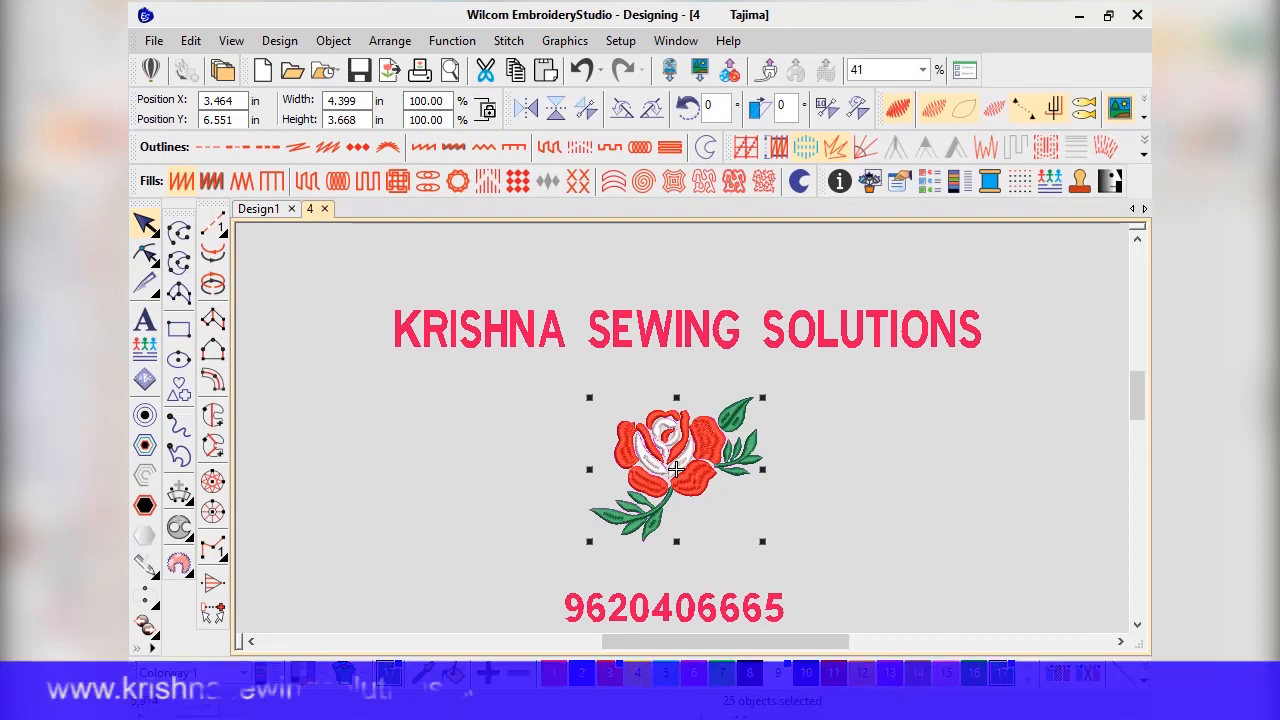
pyautogui.click(856, 489)
pyautogui.scroll(-2, 769, 390)
pyautogui.scroll(1, 802, 416)
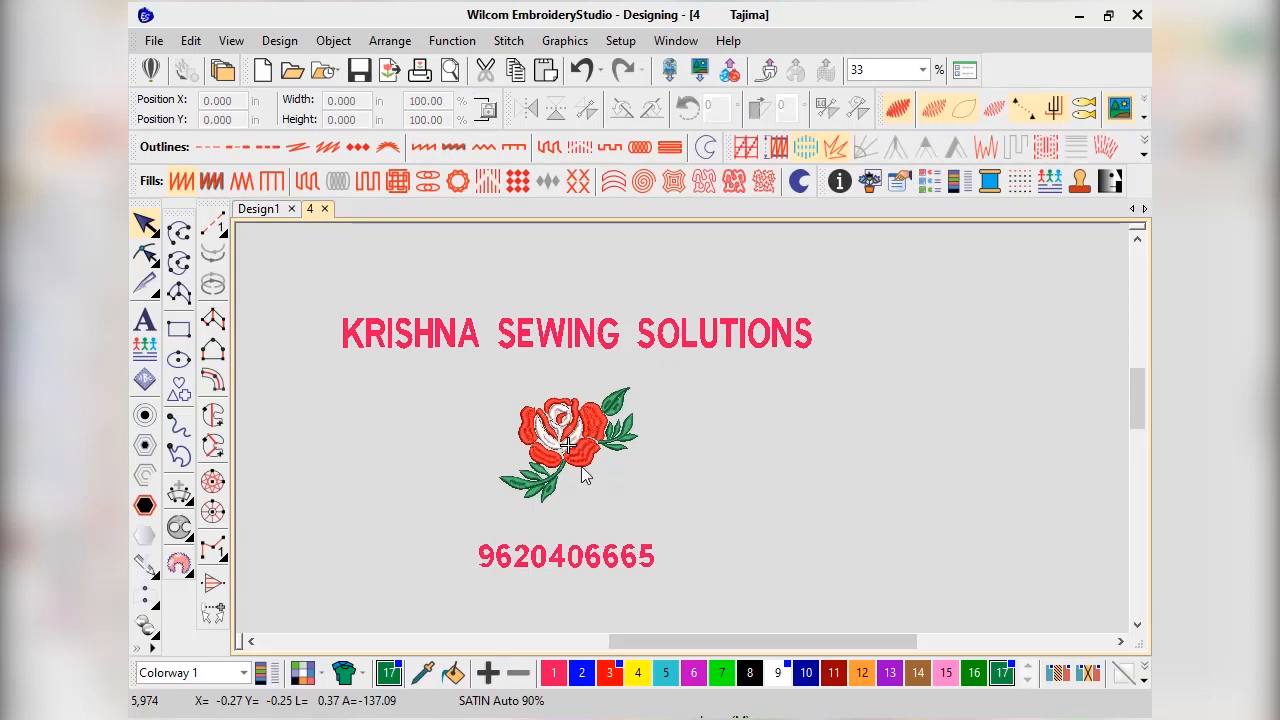
pyautogui.scroll(2, 585, 476)
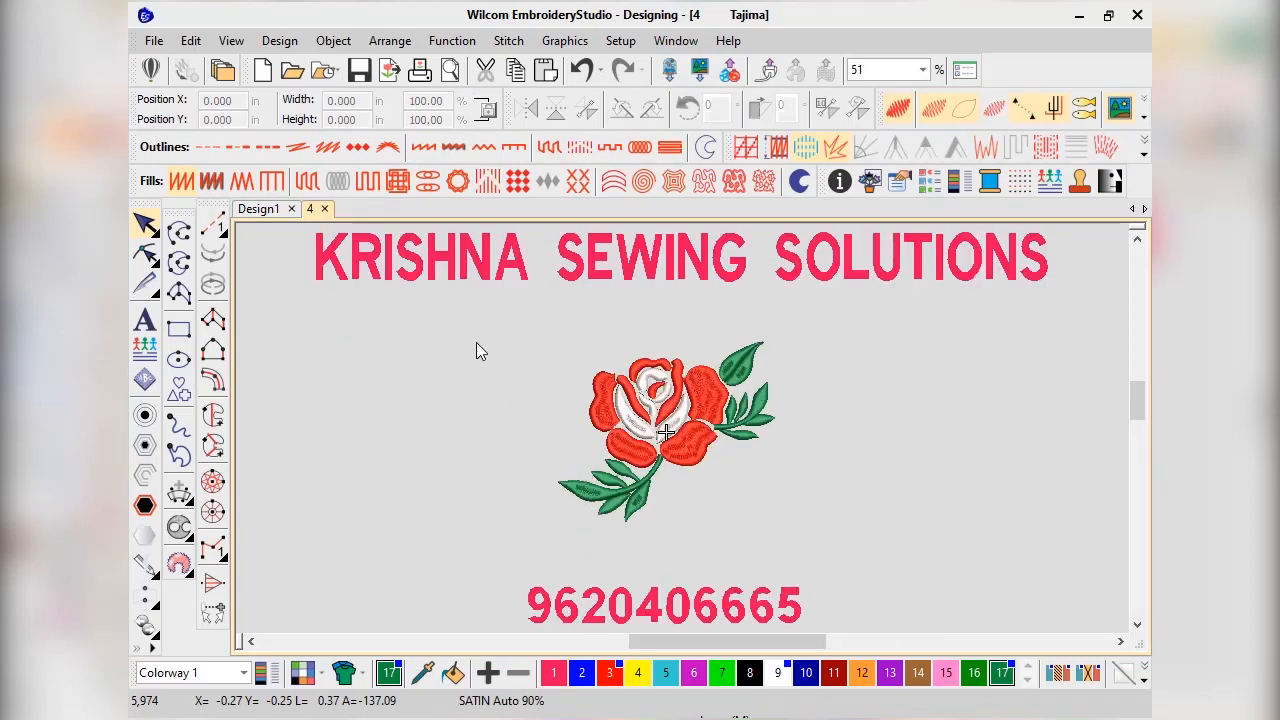
# Save the design under the new file name 5 in the KRISHNA folder as a Wilcom All-in-One EMB file
pyautogui.click(153, 41)
pyautogui.click(200, 244)
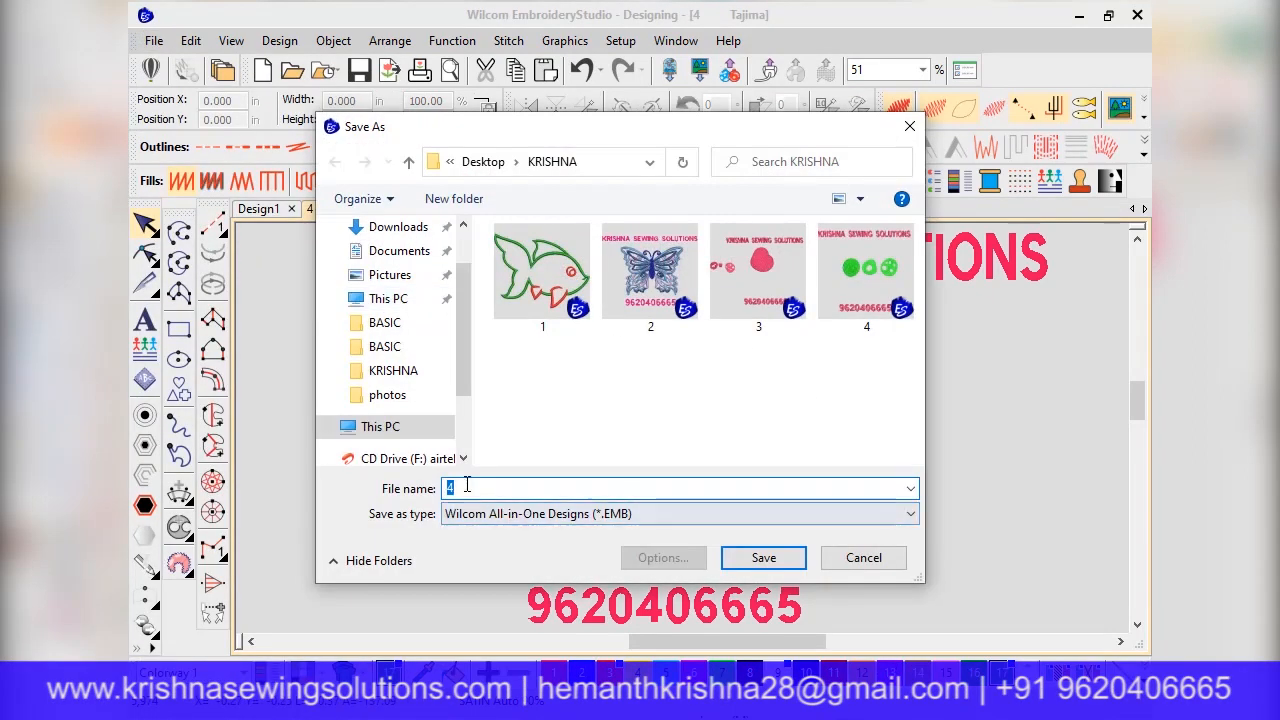
pyautogui.write('5')
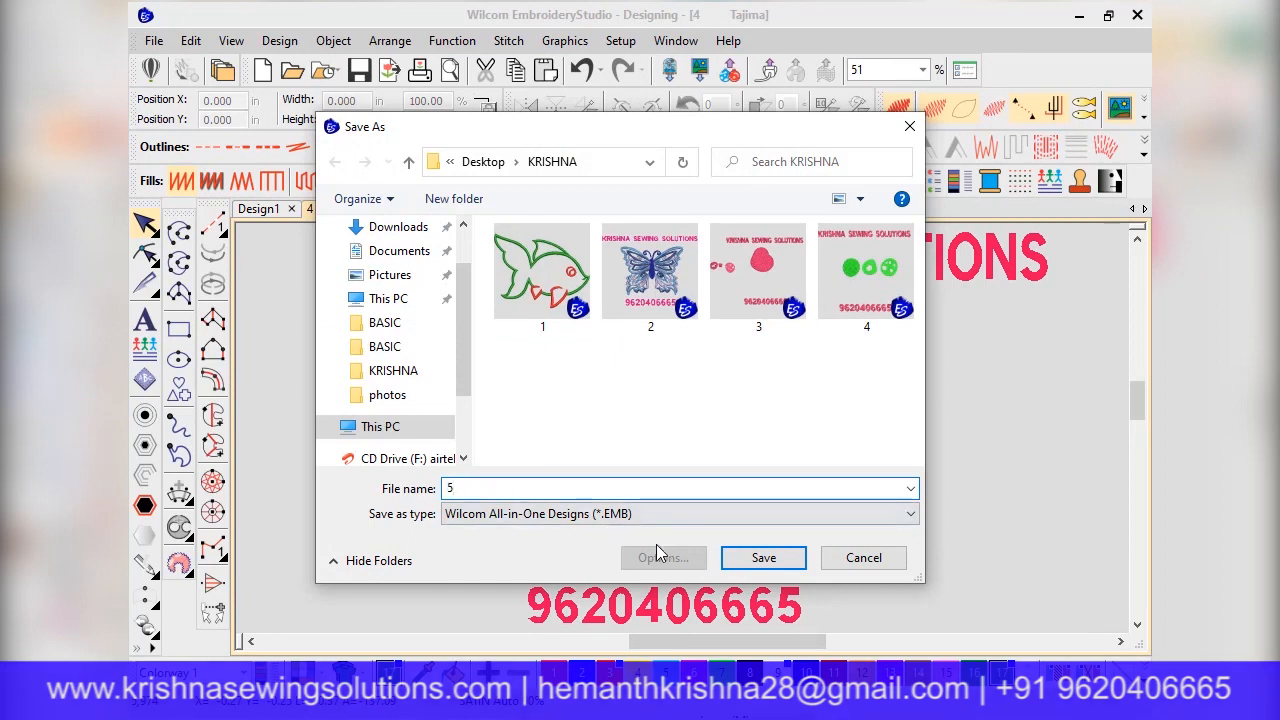
pyautogui.click(730, 550)
# Apply auto start & end to the design, keeping the centre position and the existing matching and connector settings
pyautogui.scroll(-2, 708, 537)
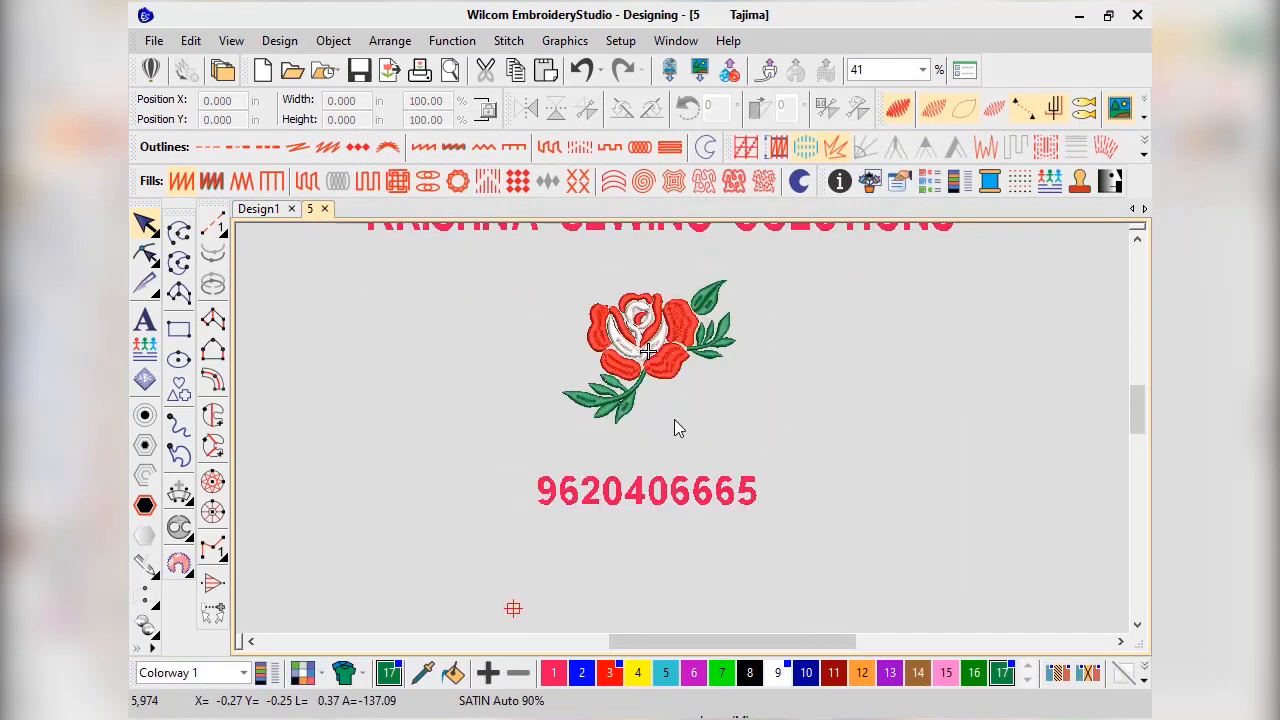
pyautogui.click(289, 45)
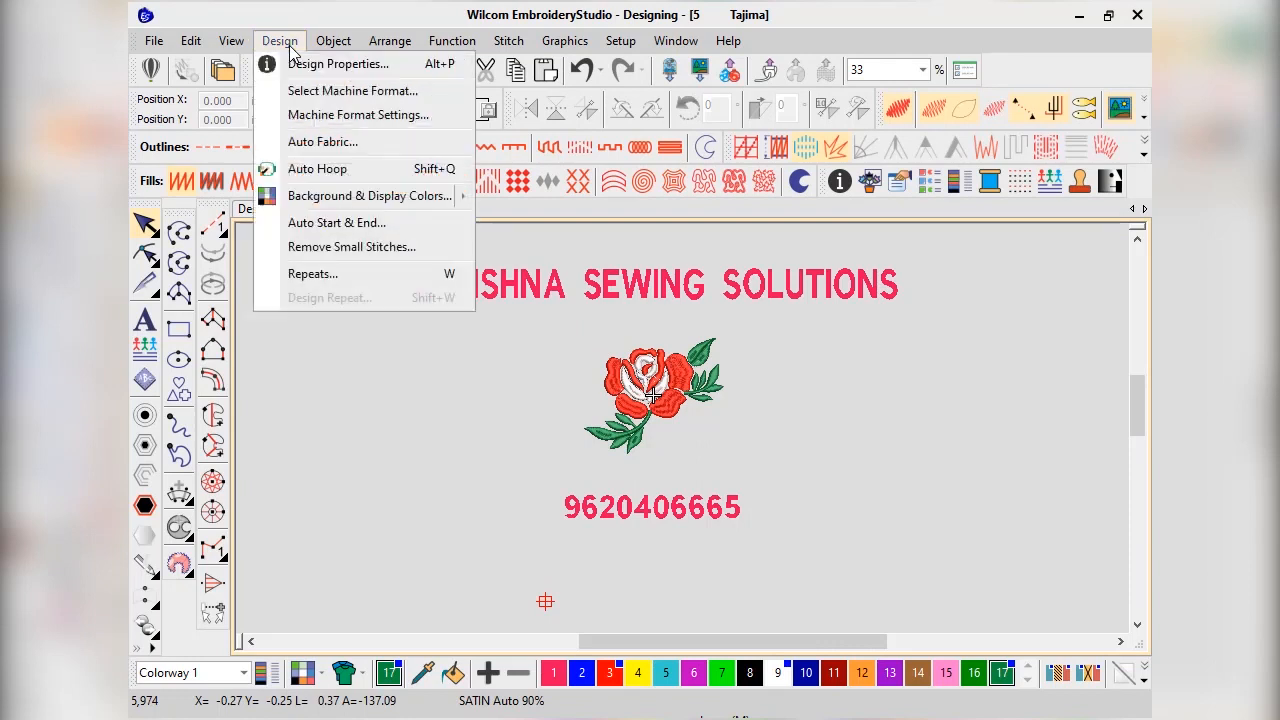
pyautogui.click(325, 220)
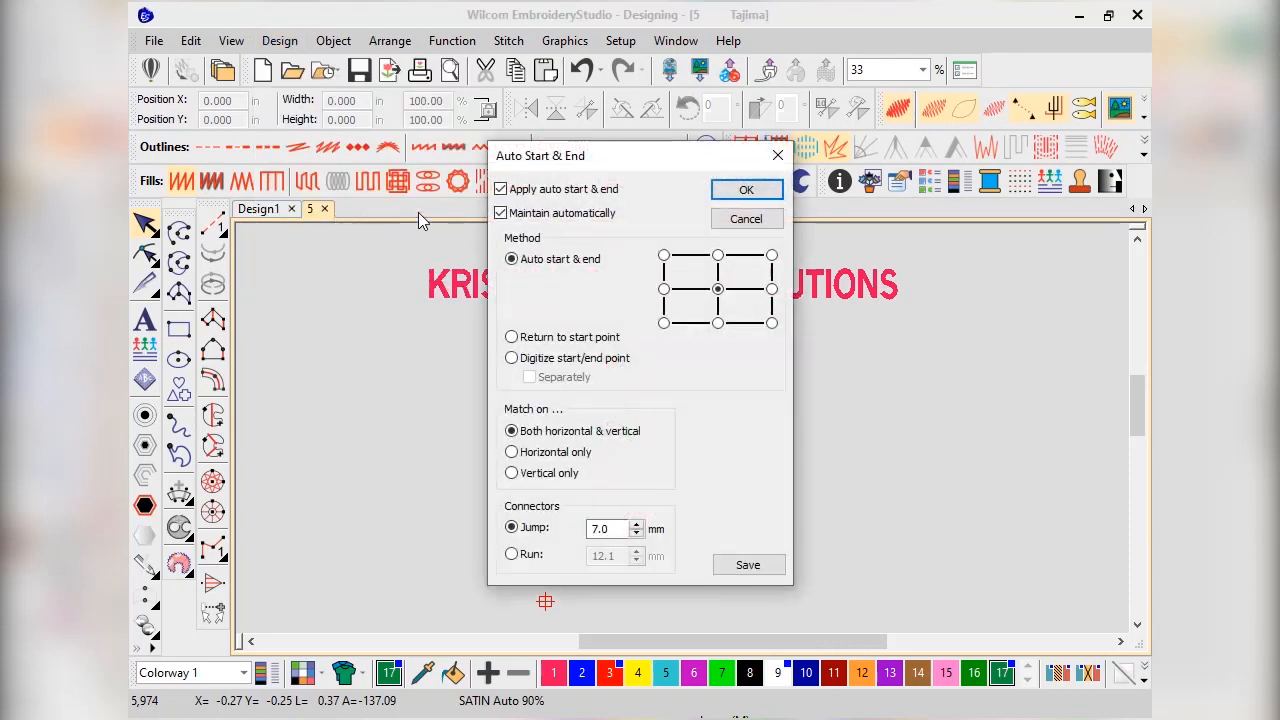
pyautogui.click(501, 190)
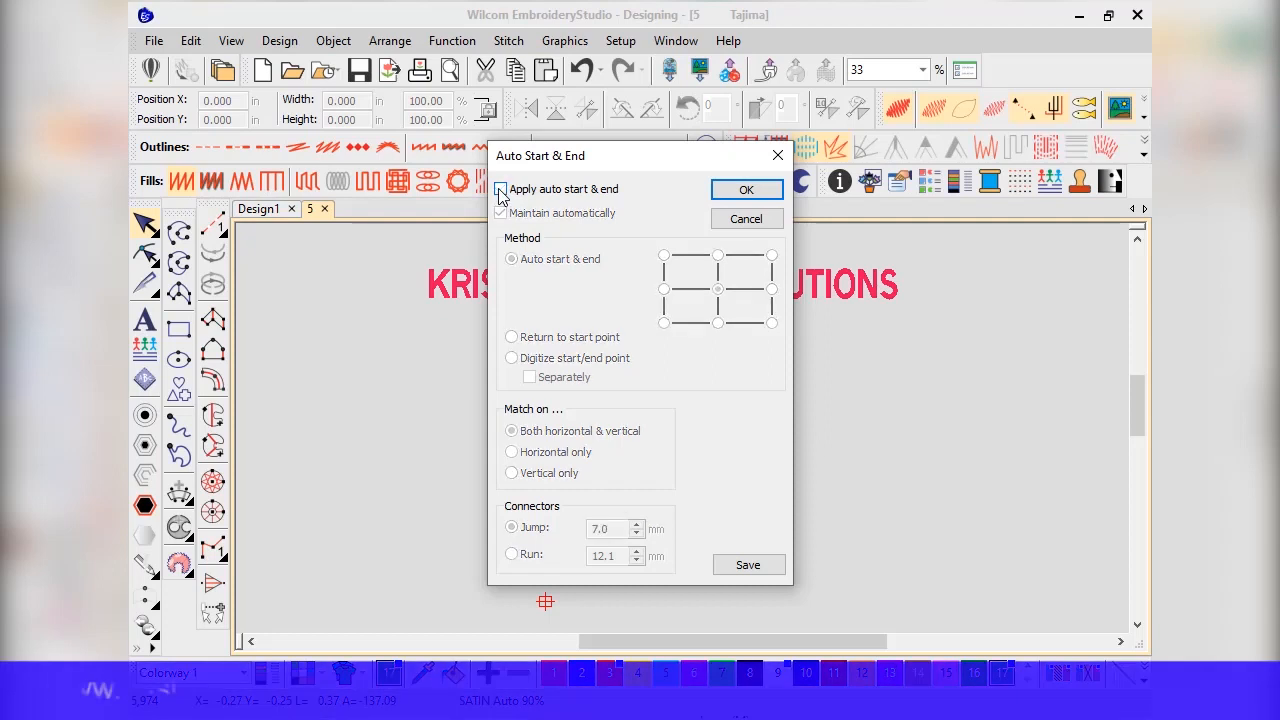
pyautogui.click(501, 190)
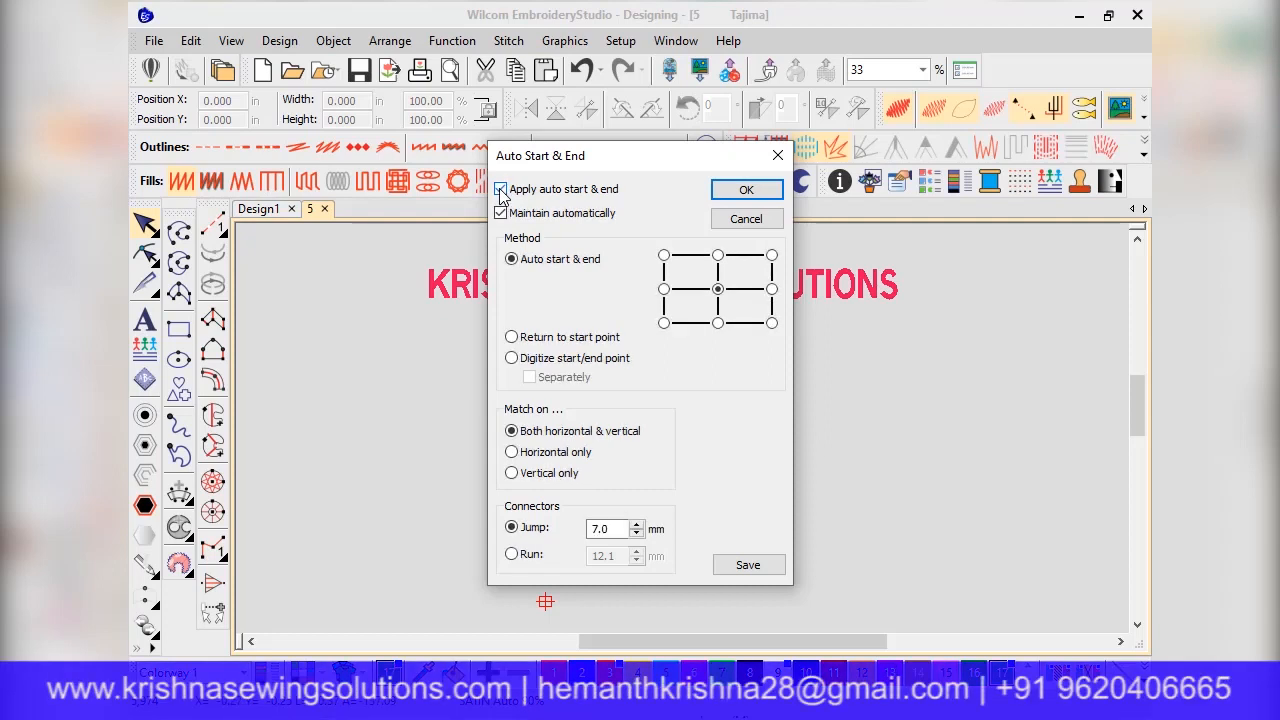
pyautogui.click(746, 194)
pyautogui.scroll(2, 684, 395)
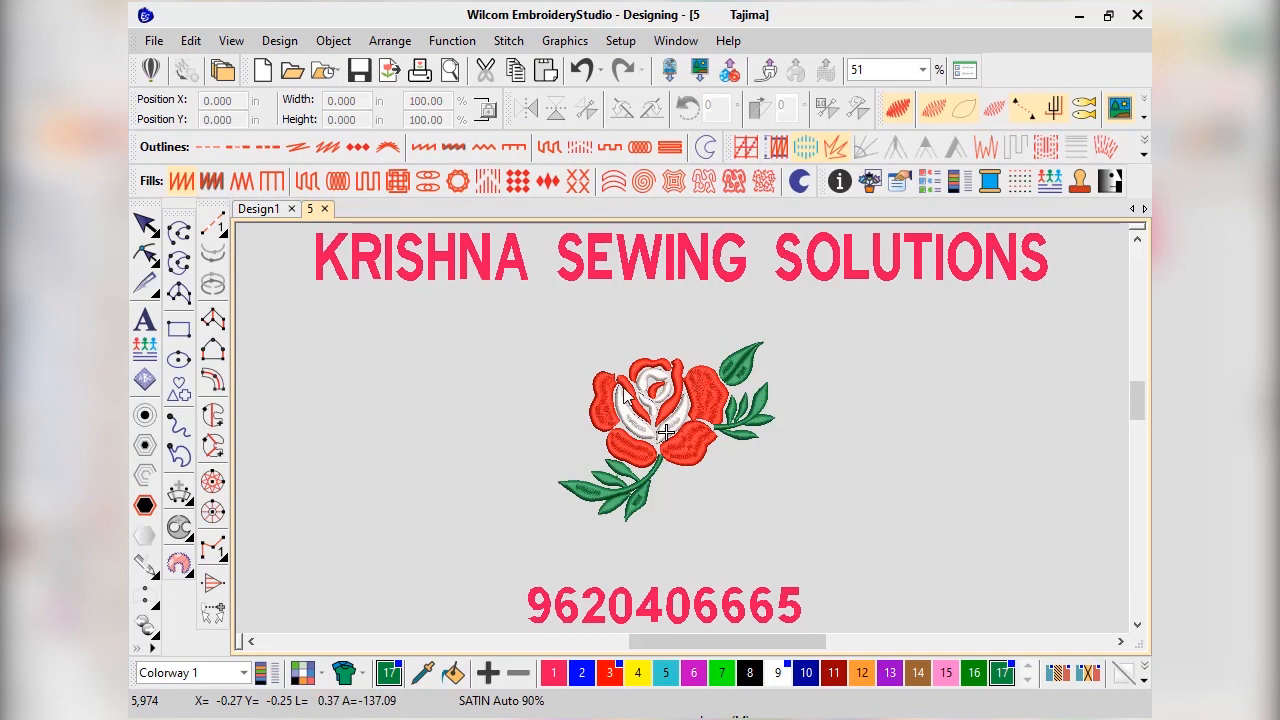
# Export the design as a Tajima DST machine file named 5 in the KRISHNA folder
pyautogui.click(154, 40)
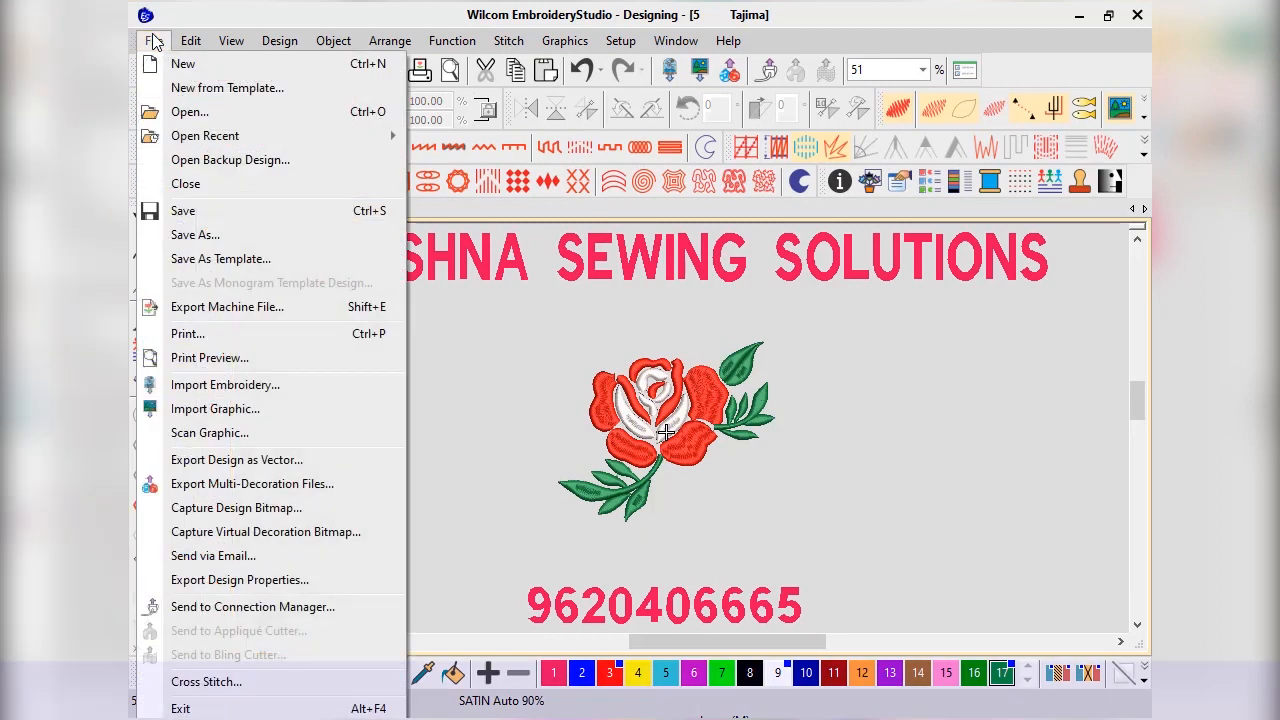
pyautogui.click(190, 307)
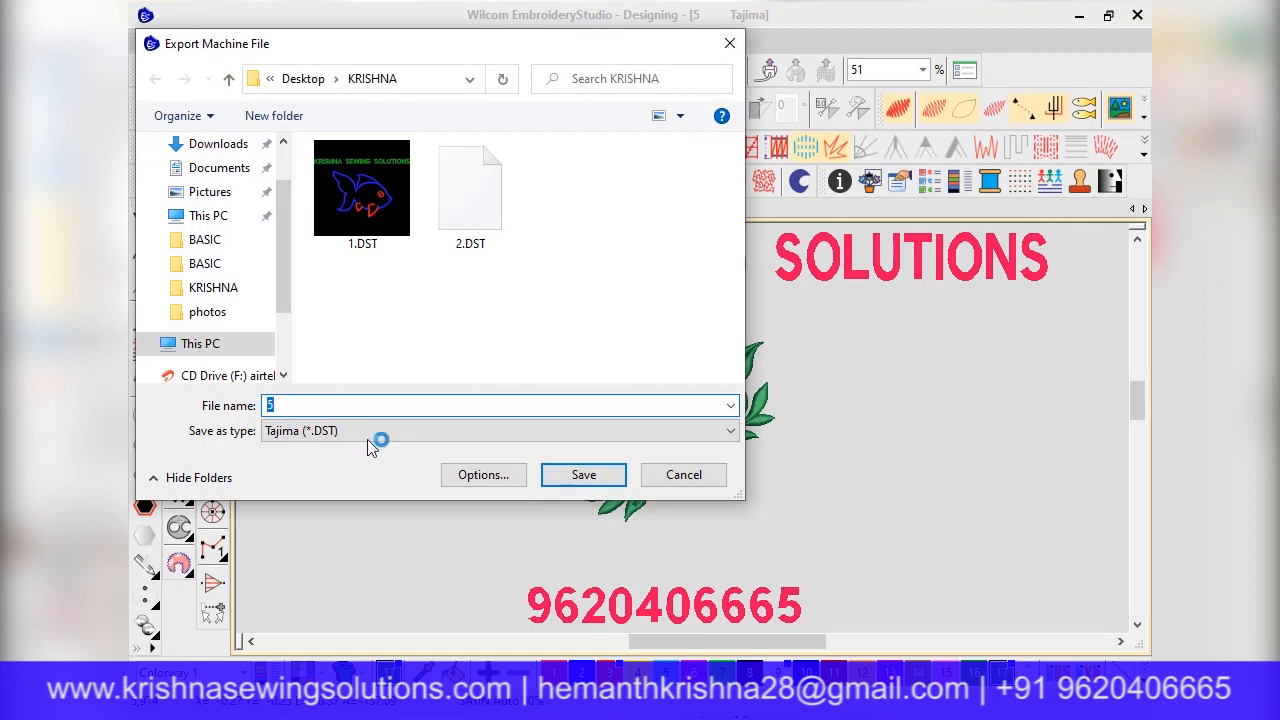
pyautogui.click(588, 476)
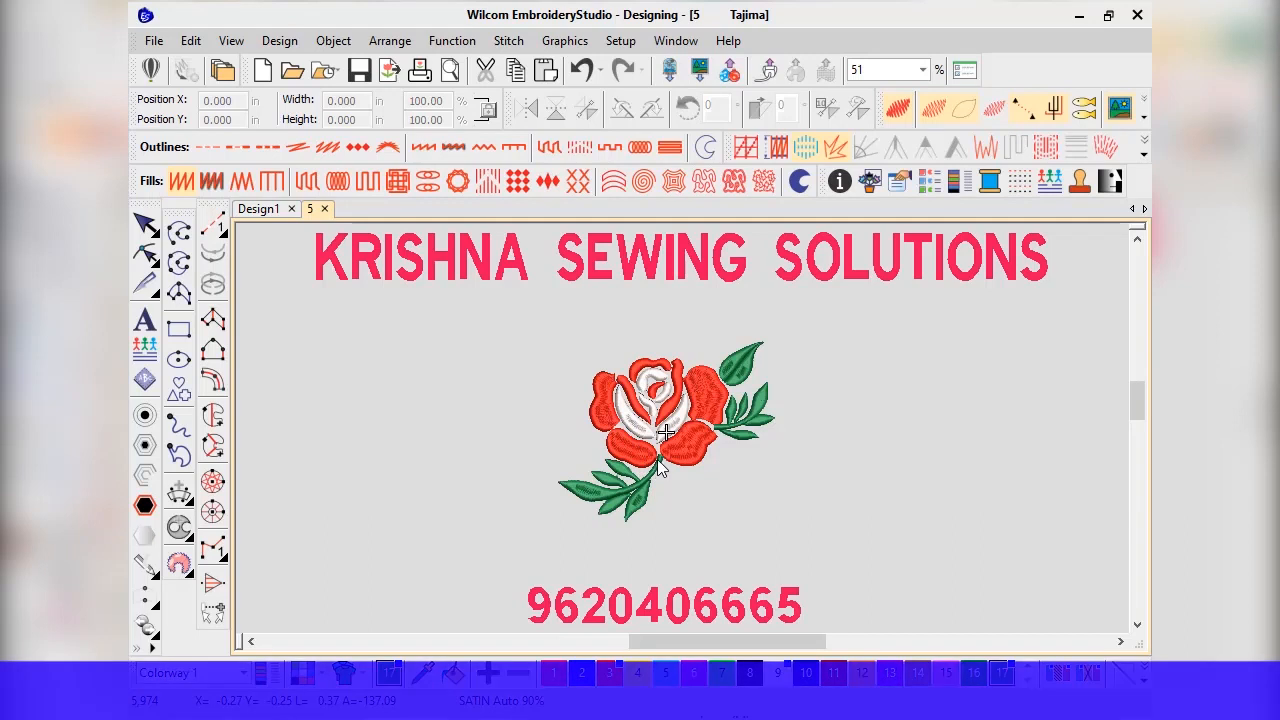
# Draw a rectangle filled with black (color 8) as a vector graphic background around the whole rose, between the two lettering lines, and deselect it
pyautogui.click(181, 338)
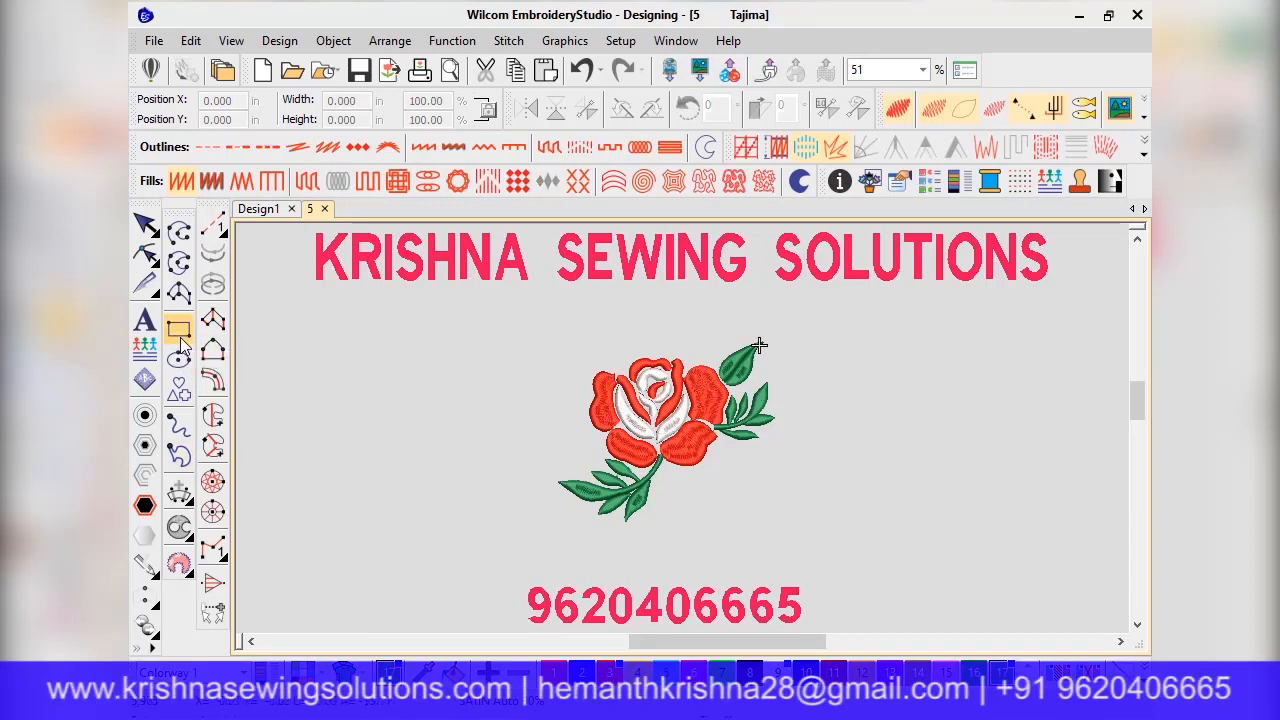
pyautogui.click(797, 183)
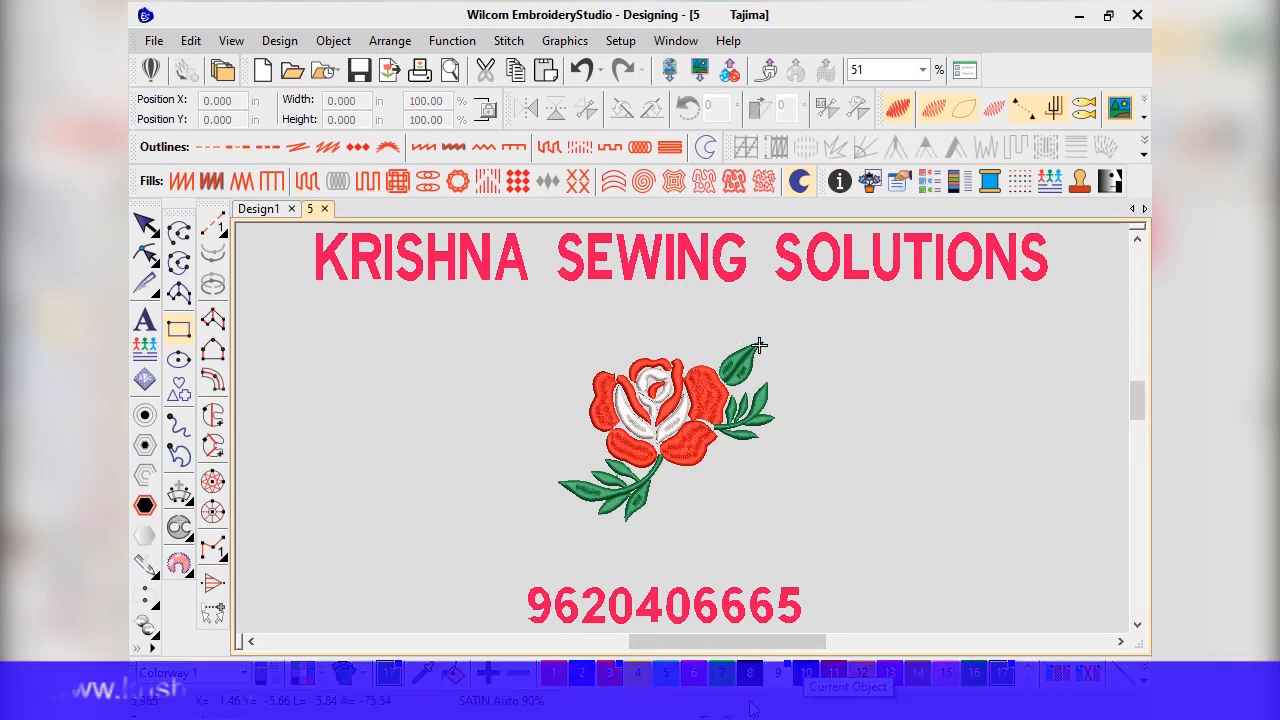
pyautogui.click(752, 671)
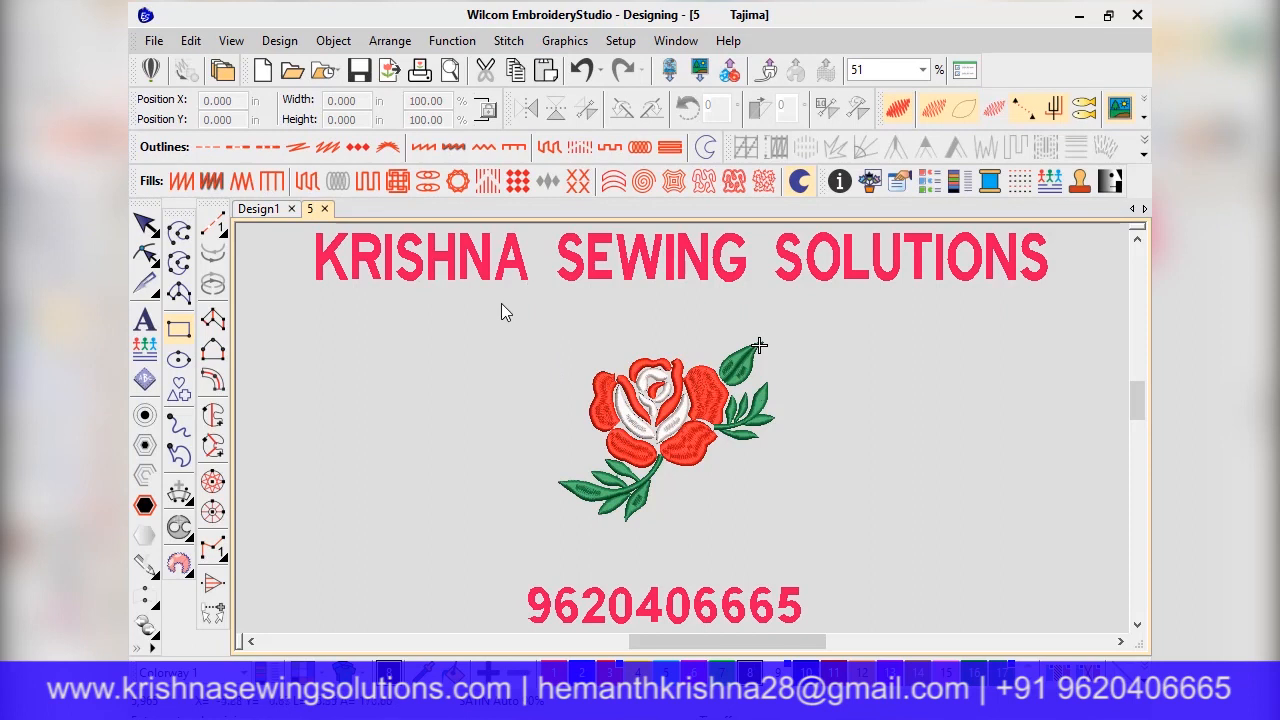
pyautogui.moveTo(501, 303); pyautogui.dragTo(831, 561)
pyautogui.scroll(-1, 755, 488)
pyautogui.click(145, 224)
pyautogui.click(428, 389)
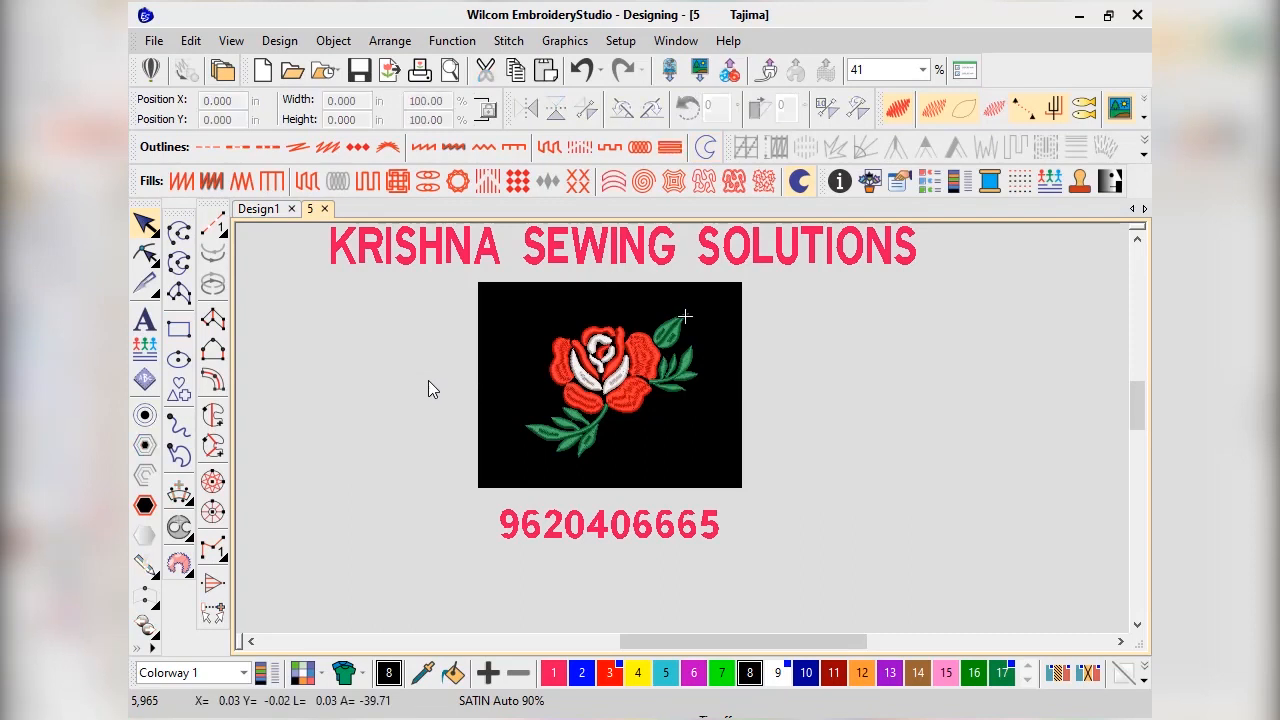
pyautogui.scroll(1, 428, 389)
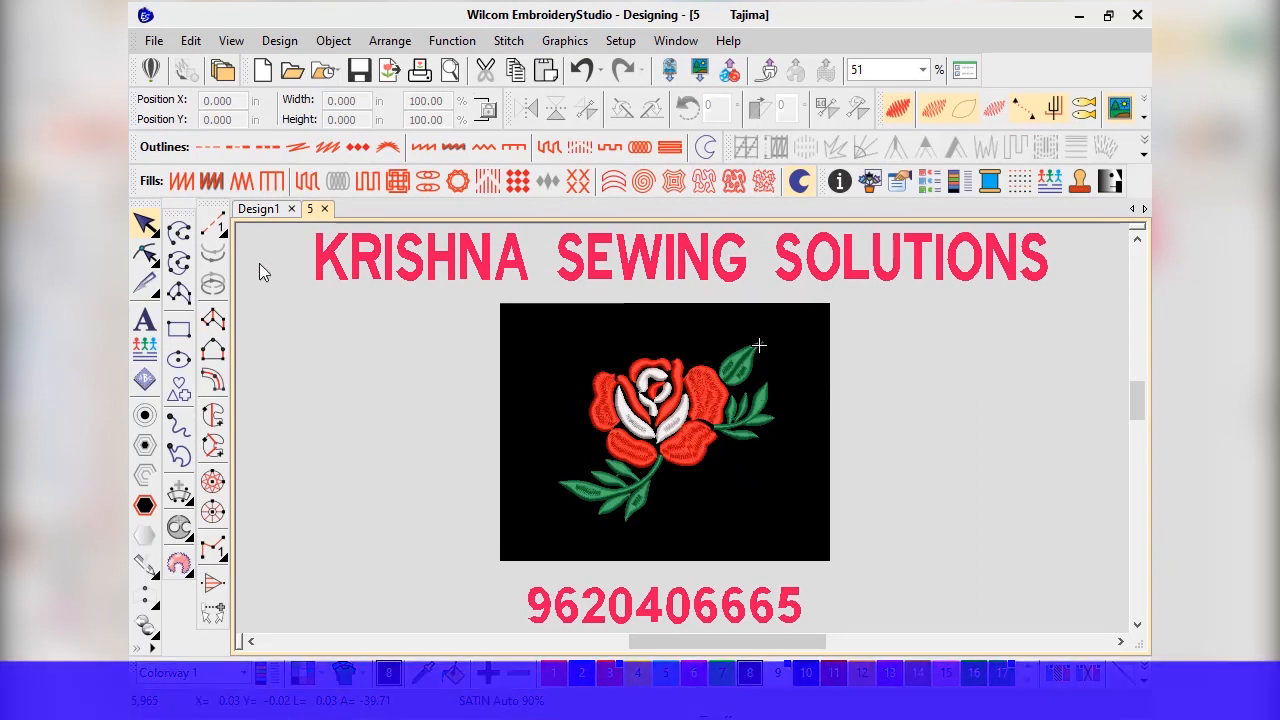
# Capture a bitmap of the whole design (1:1) with its background and save it to disk as the JPEG file 5 in the KRISHNA folder
pyautogui.click(153, 43)
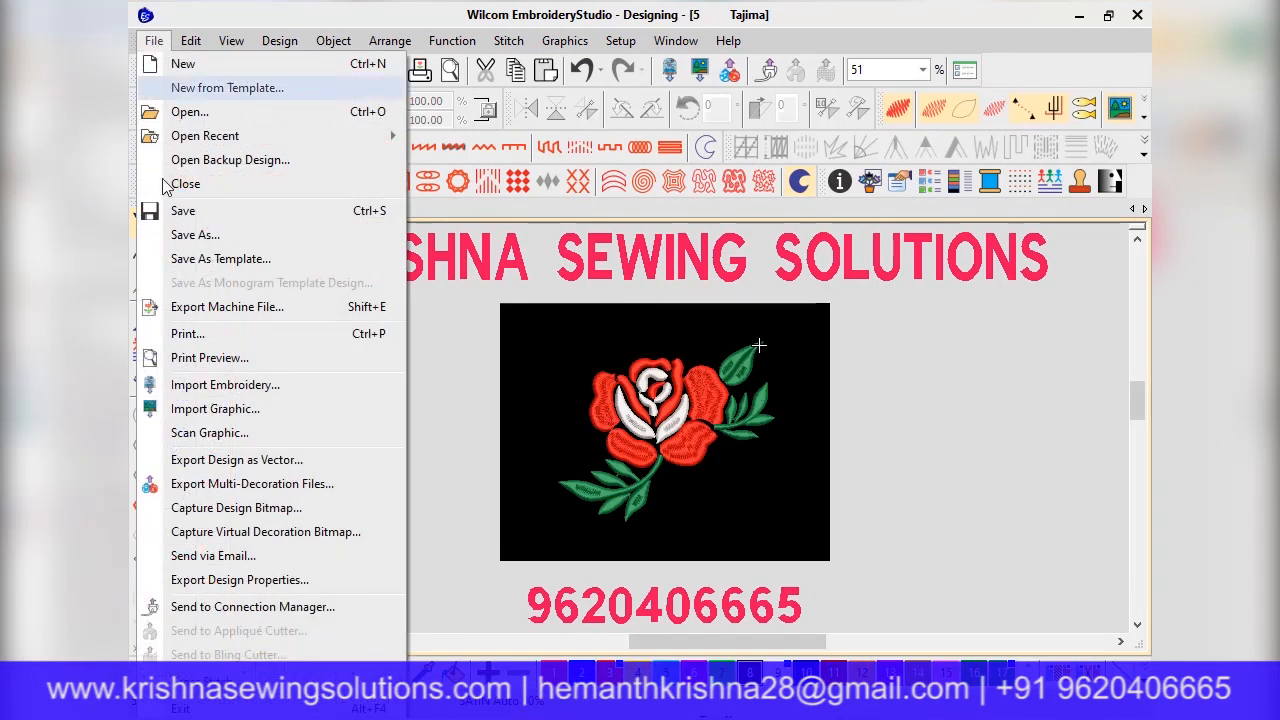
pyautogui.click(230, 510)
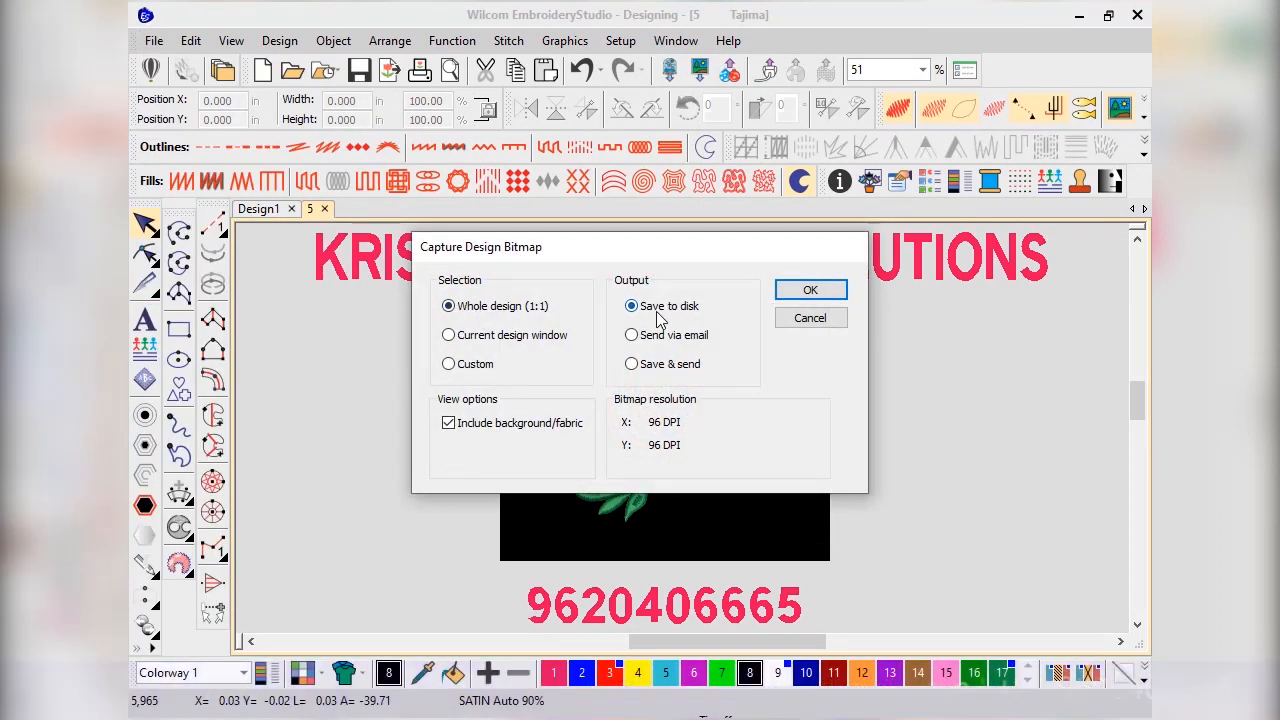
pyautogui.click(810, 291)
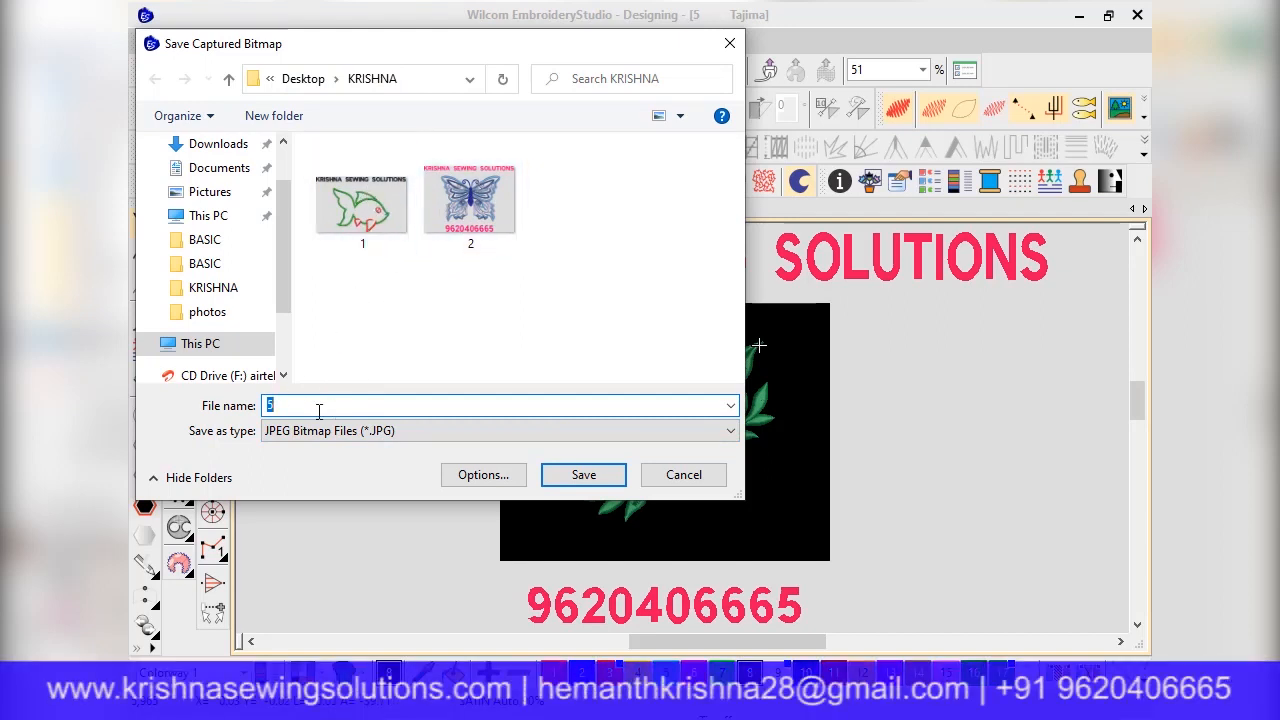
pyautogui.click(419, 433)
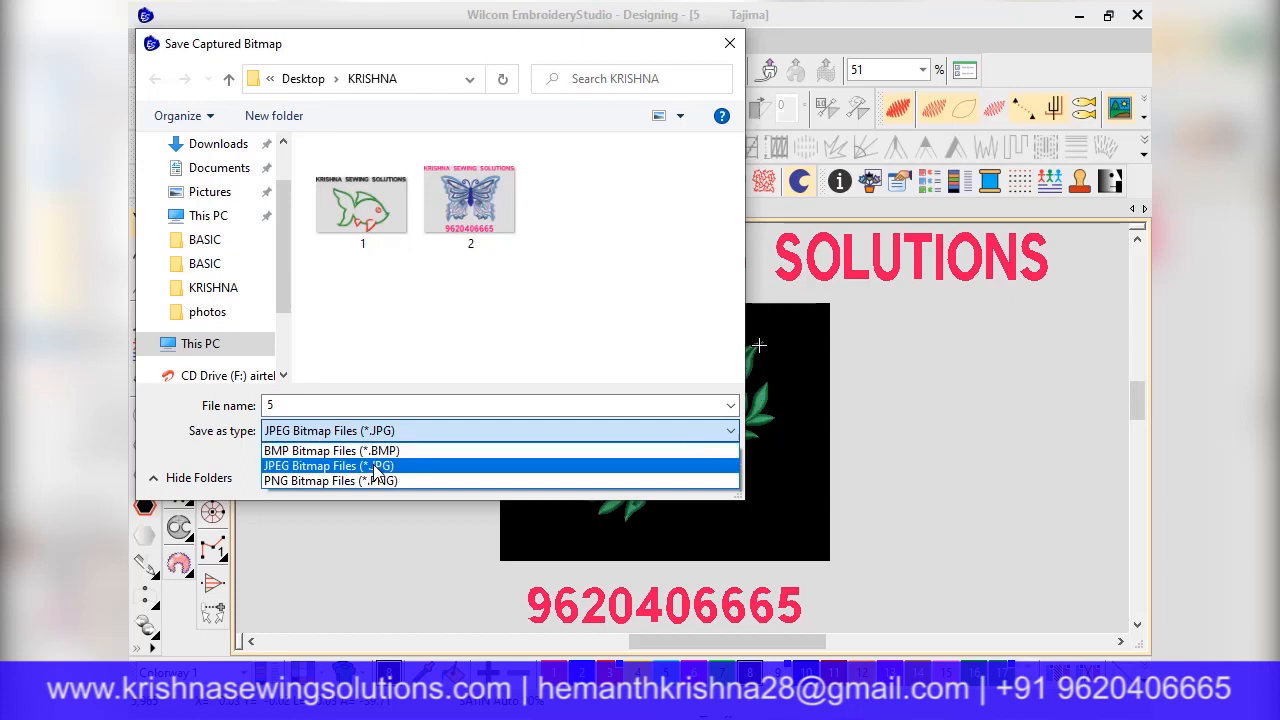
pyautogui.click(378, 466)
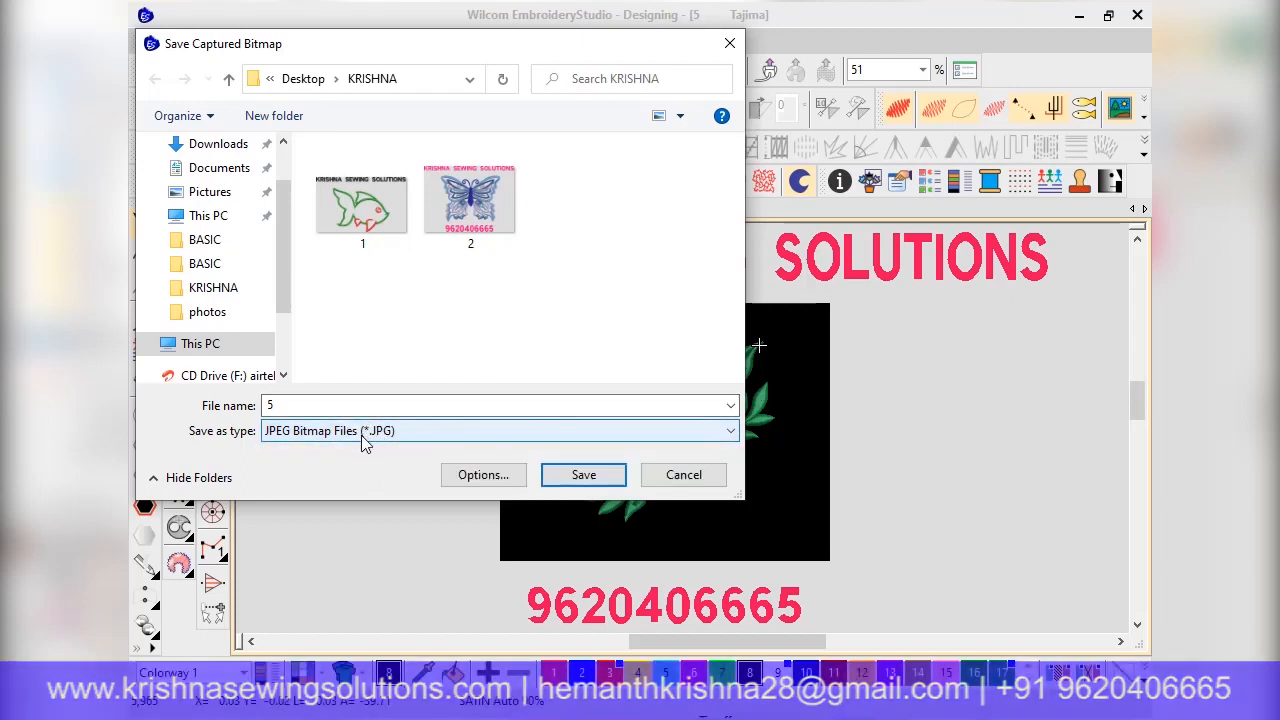
pyautogui.click(580, 476)
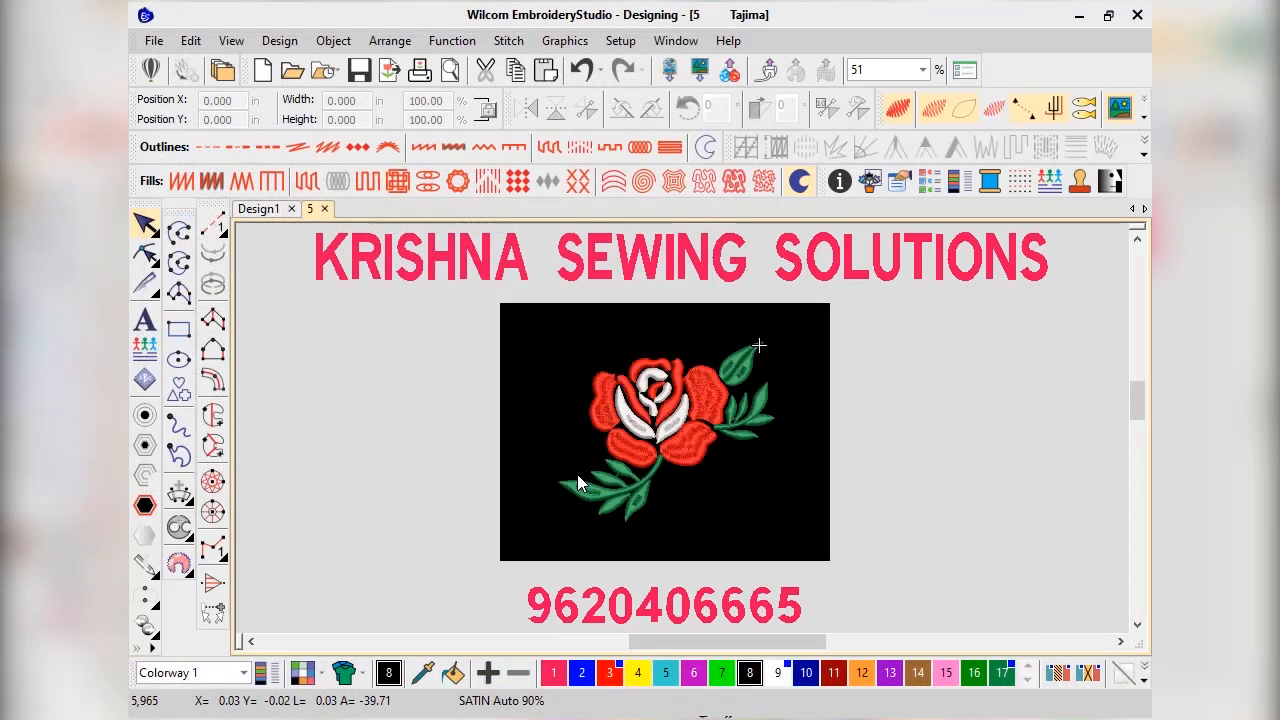
pyautogui.scroll(-2, 688, 427)
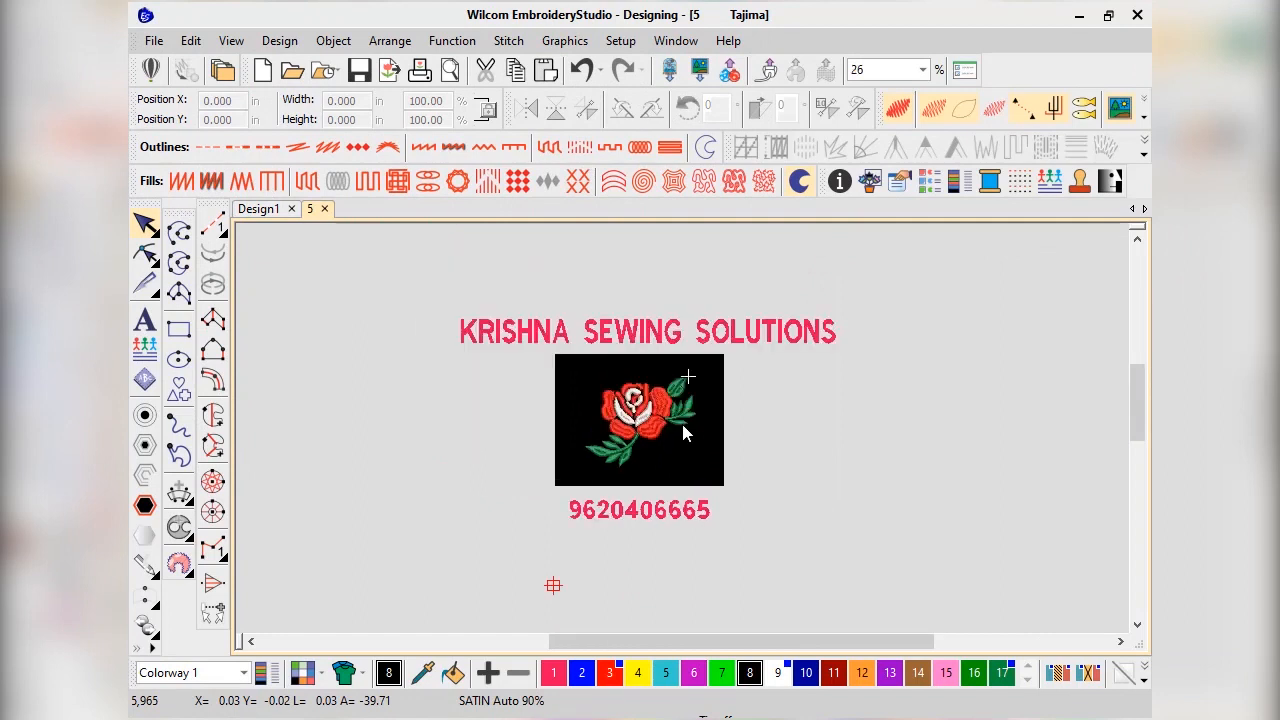
pyautogui.scroll(2, 686, 431)
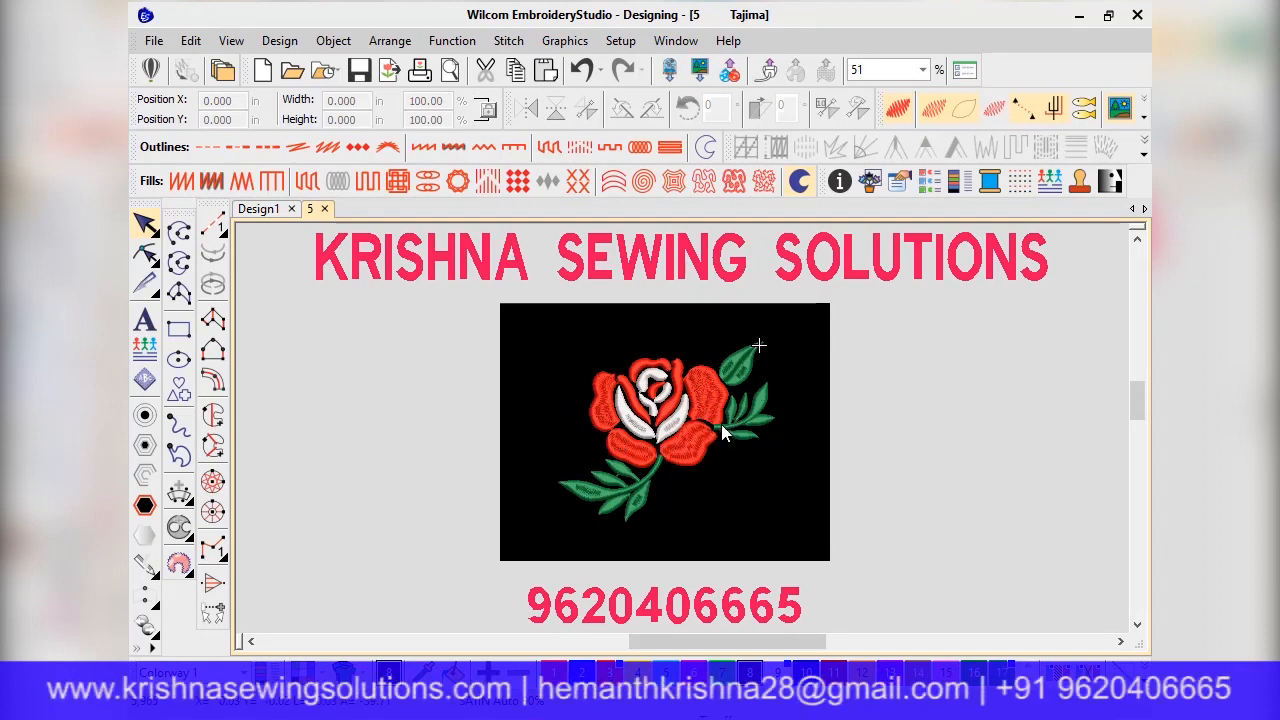
pyautogui.scroll(5, 688, 418)
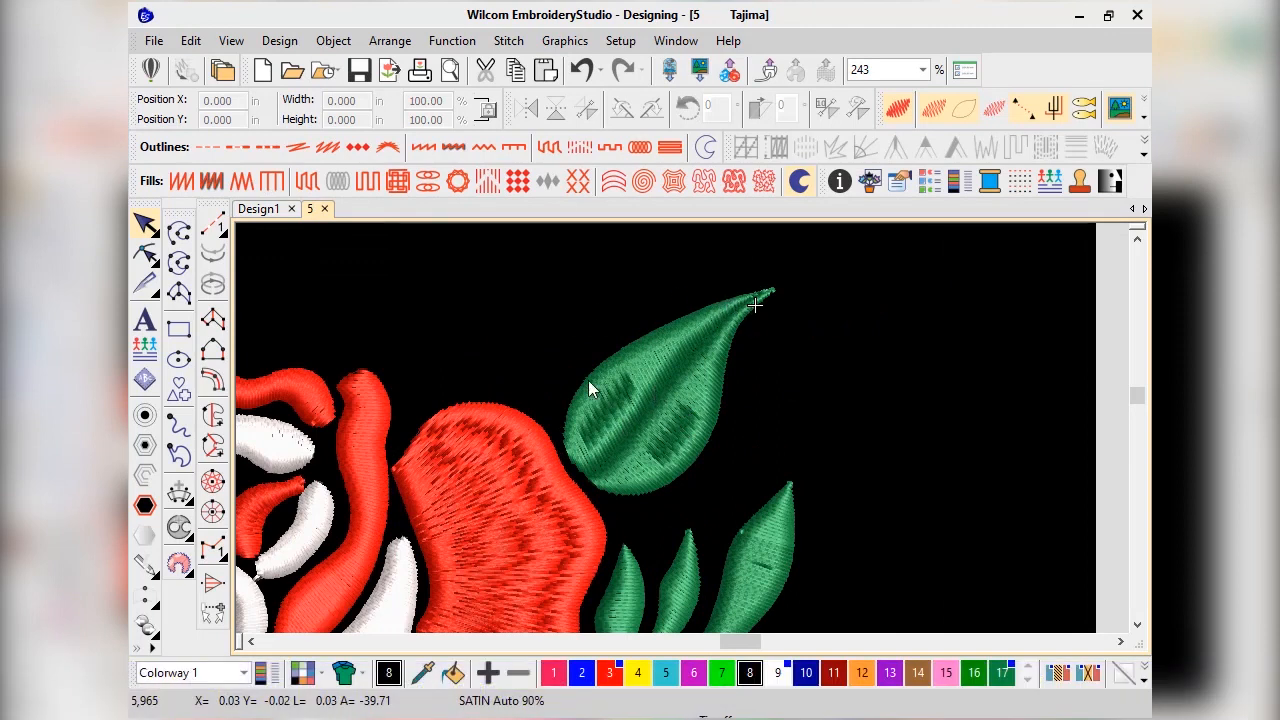
pyautogui.press('0')
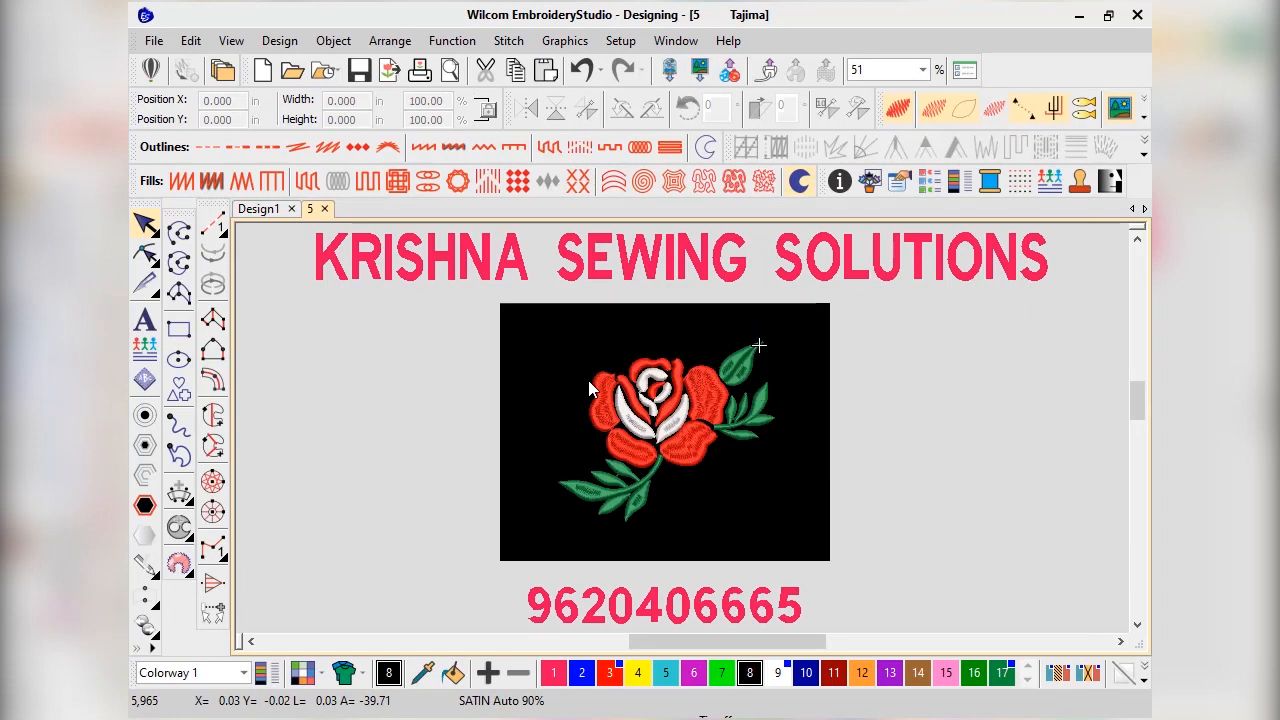